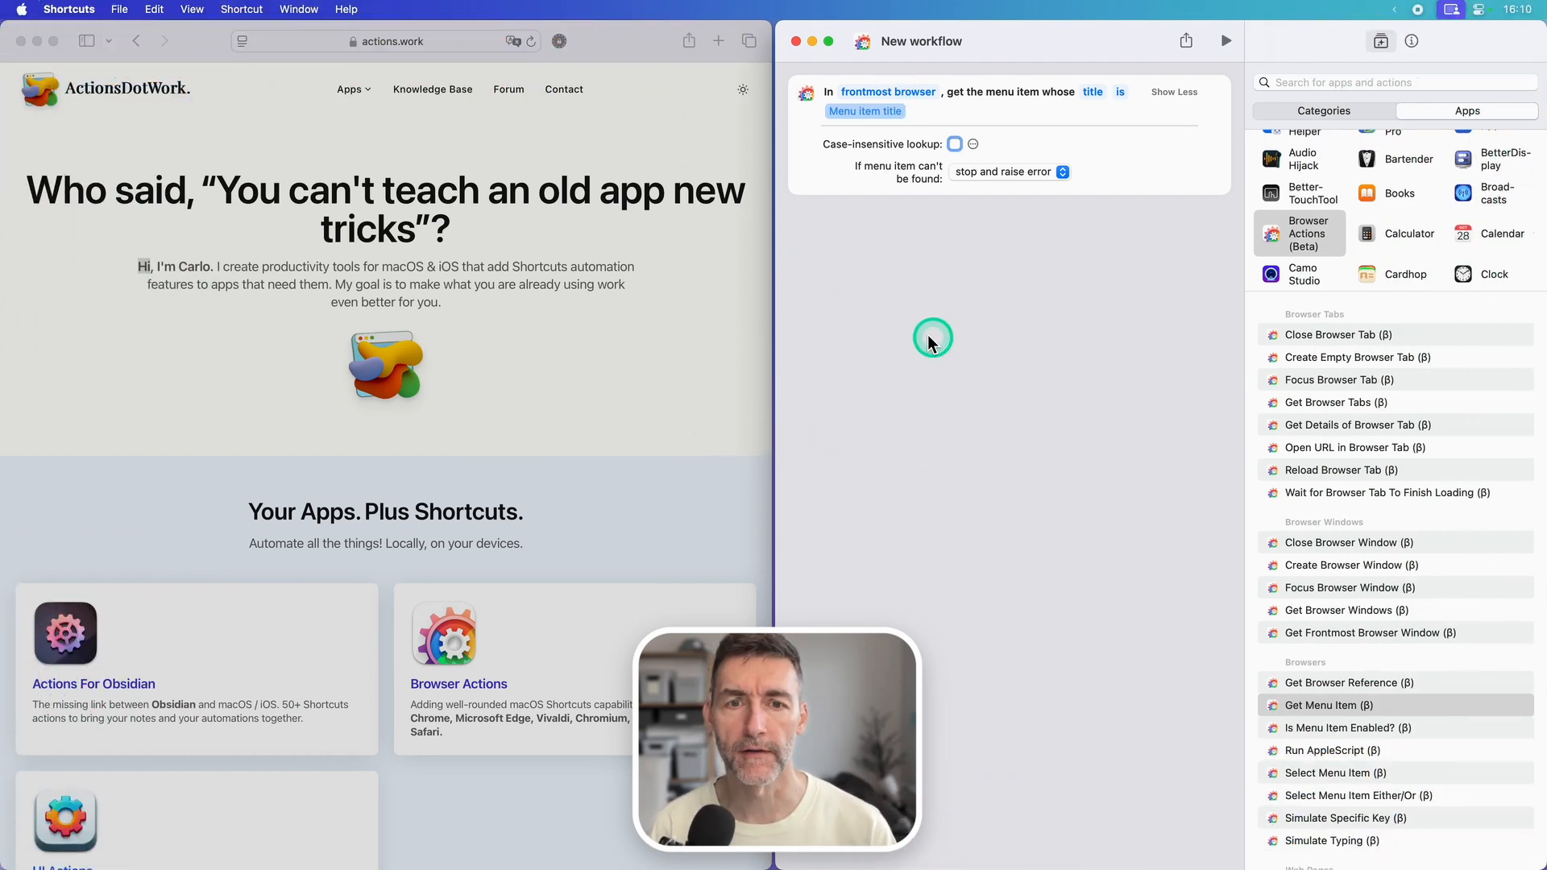
Step: Switch to Safari, inspect the entries under Edit > AutoFill, and return to the Shortcuts workflow
click(645, 331)
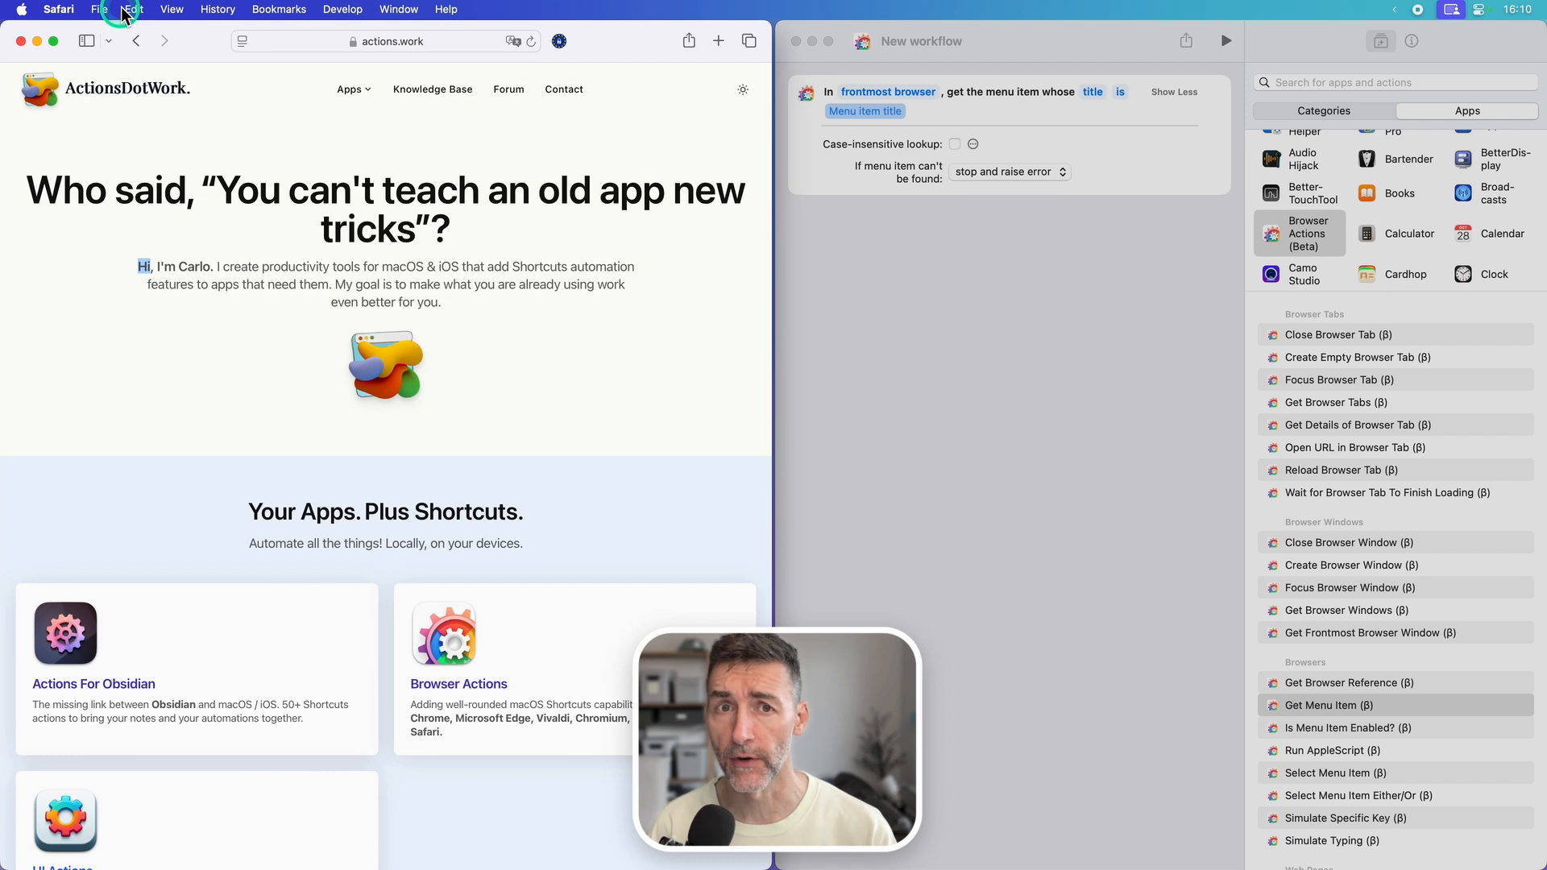
click(127, 10)
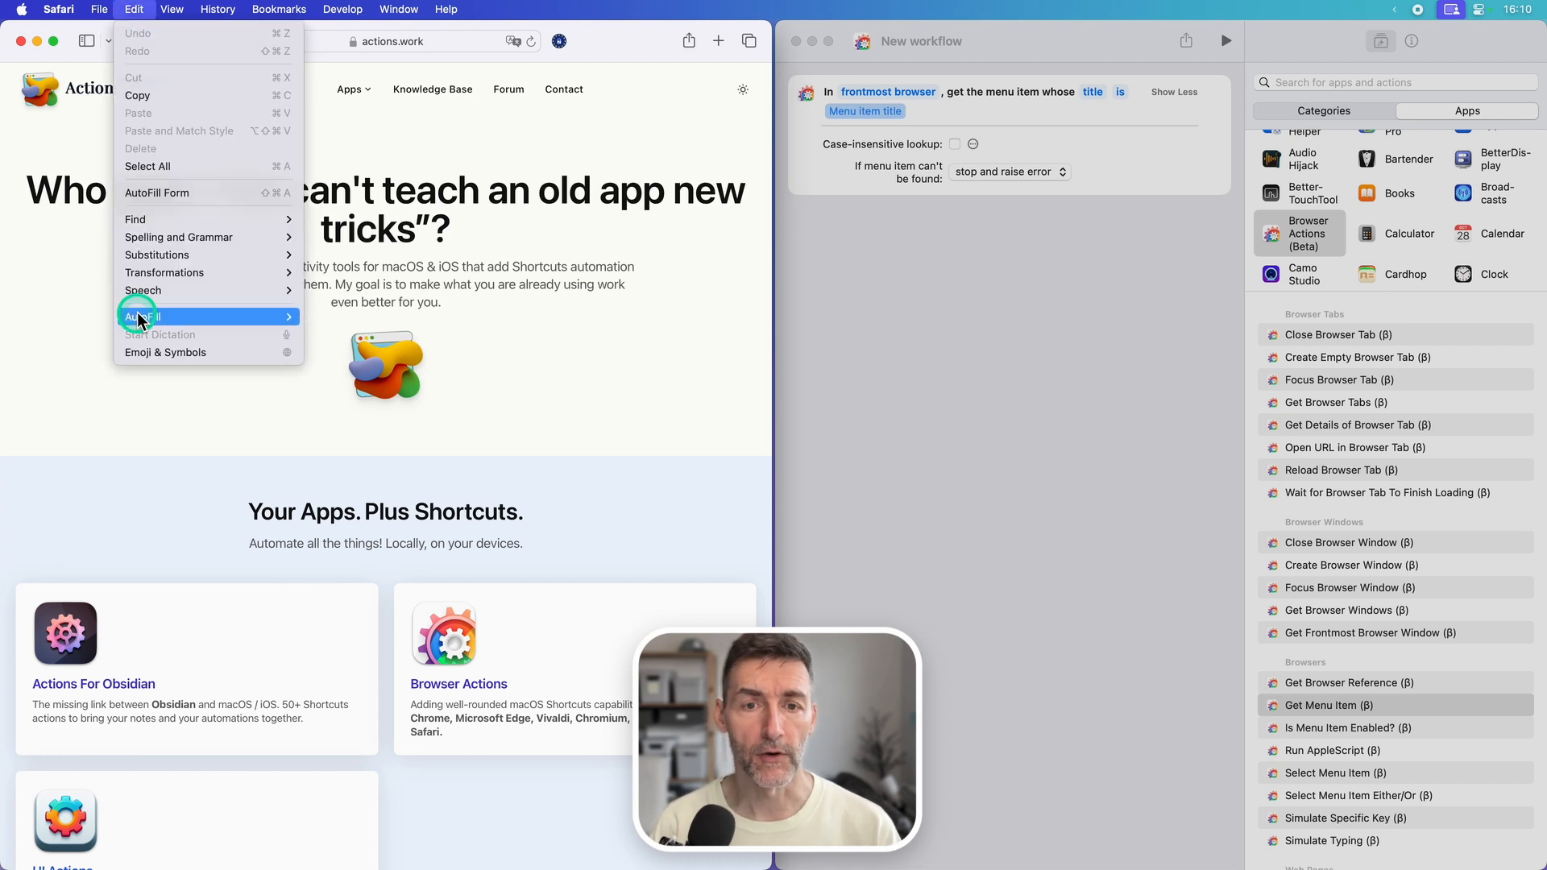
mouse_move(137, 317)
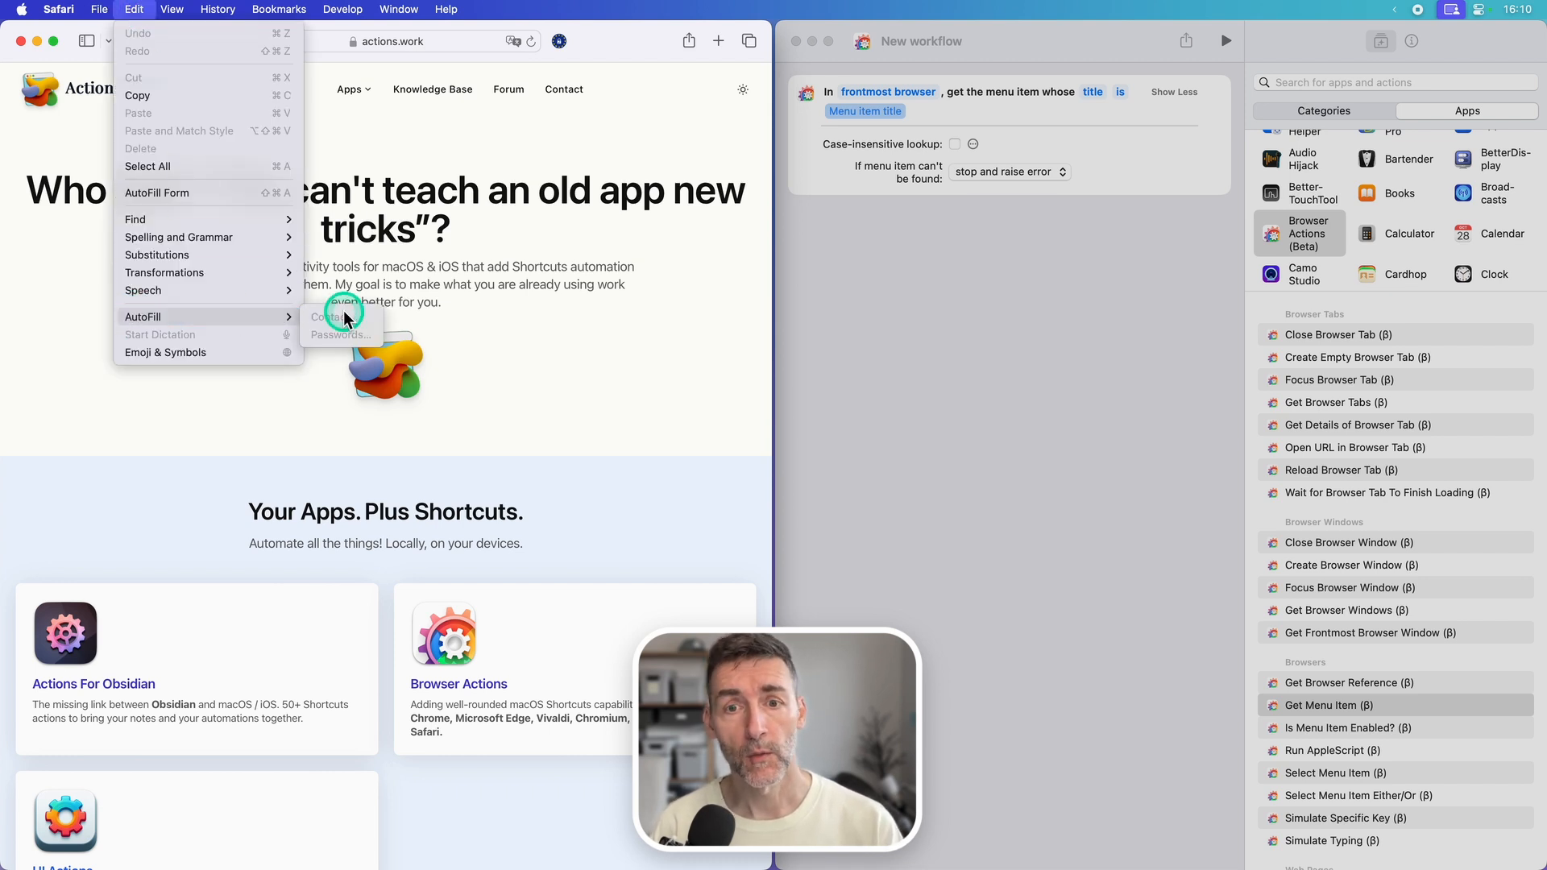
click(792, 321)
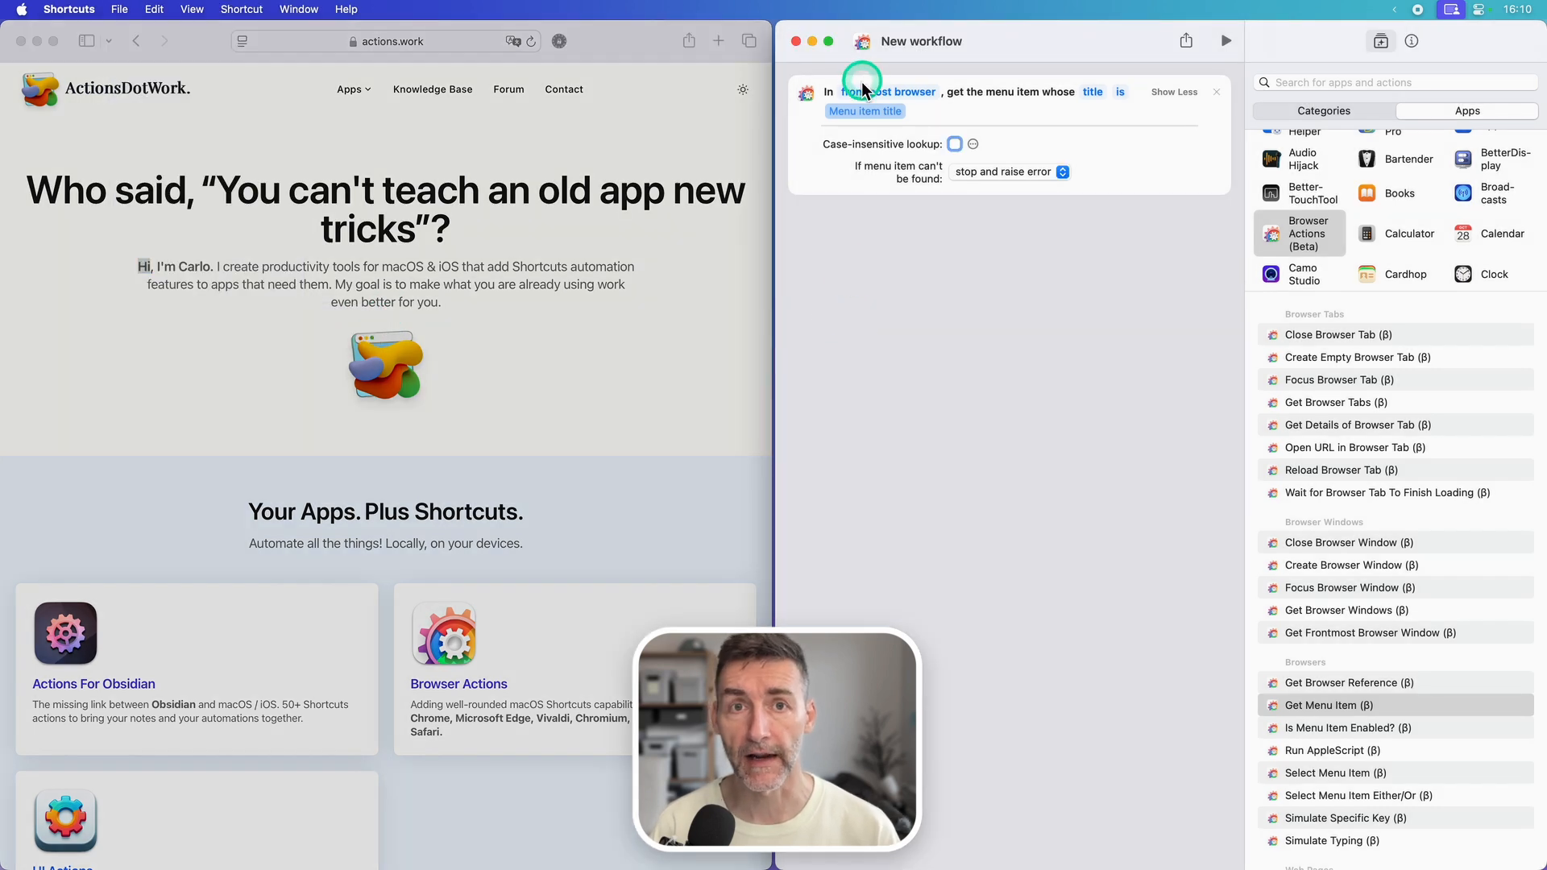
Step: Set the action to get the Safari menu item whose title is "Contact..." and run the workflow
click(856, 111)
text(Con)
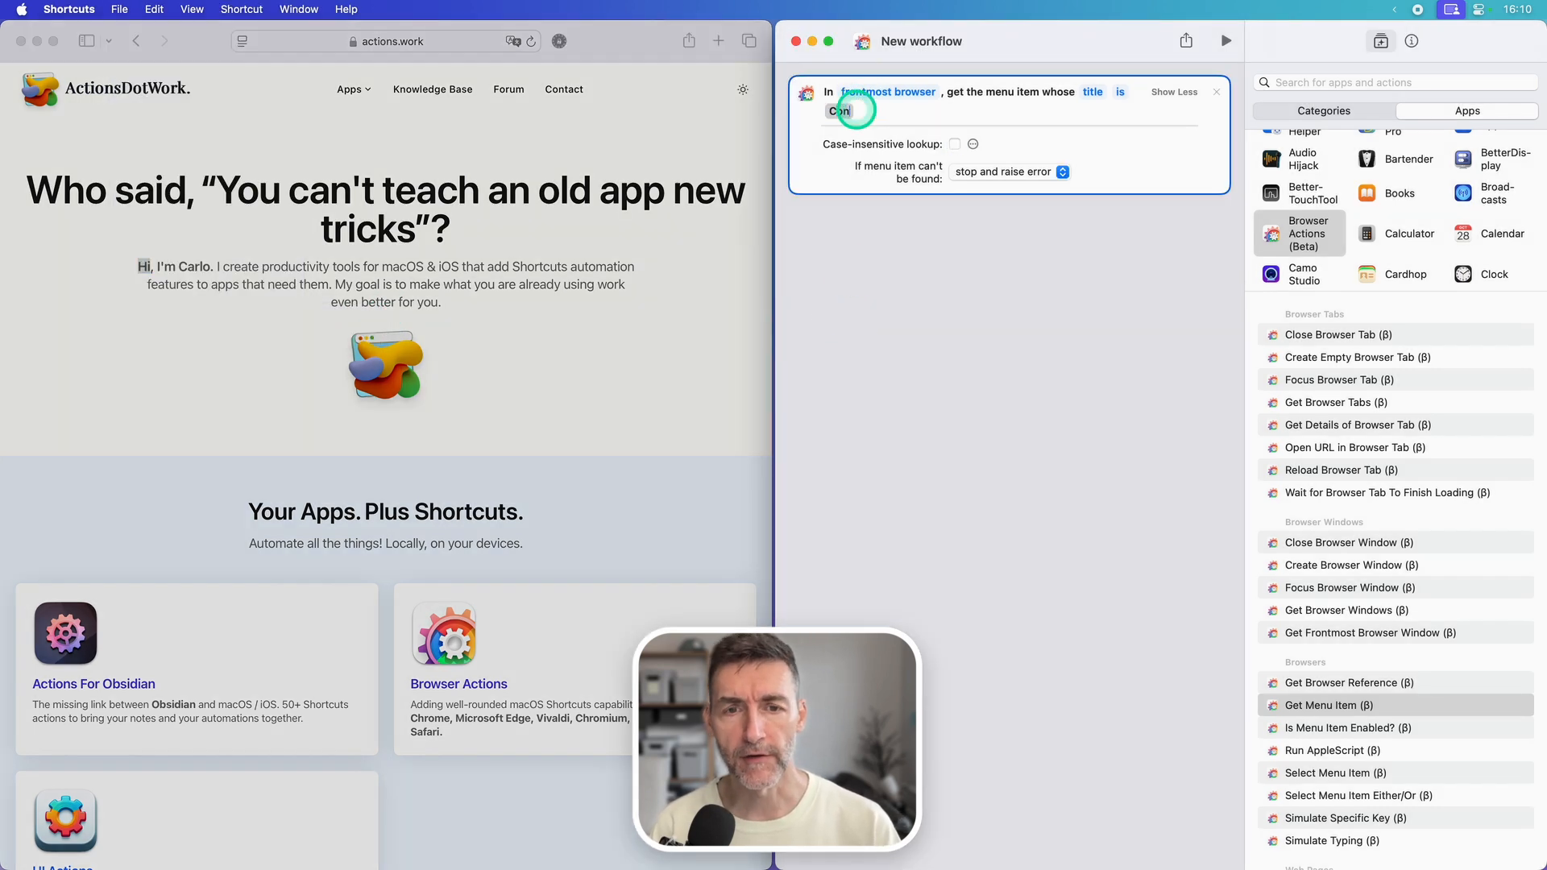
text(tact...)
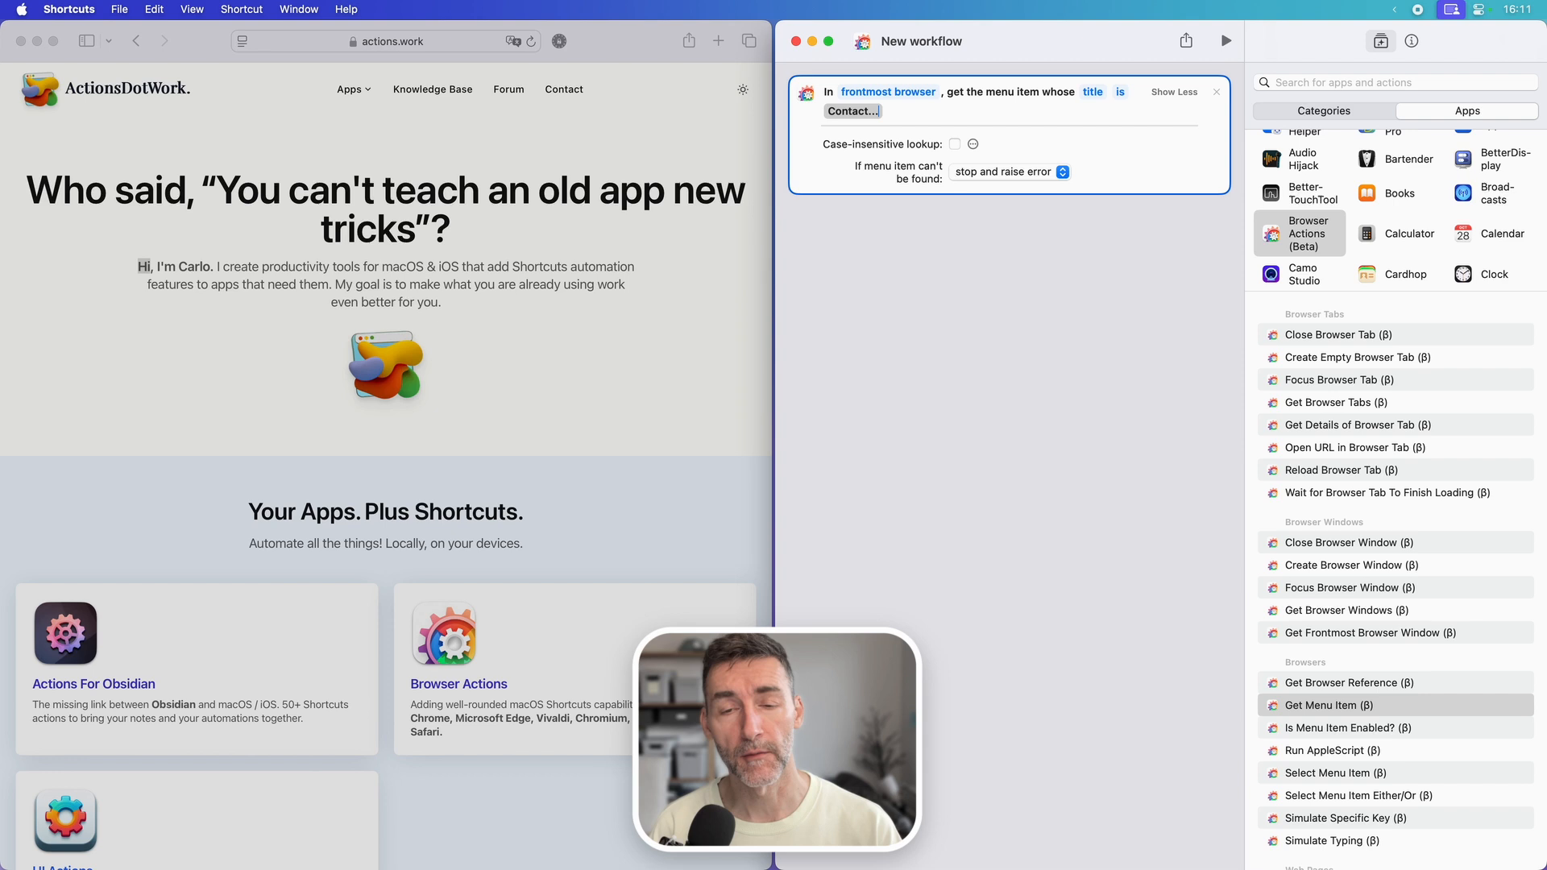
click(891, 92)
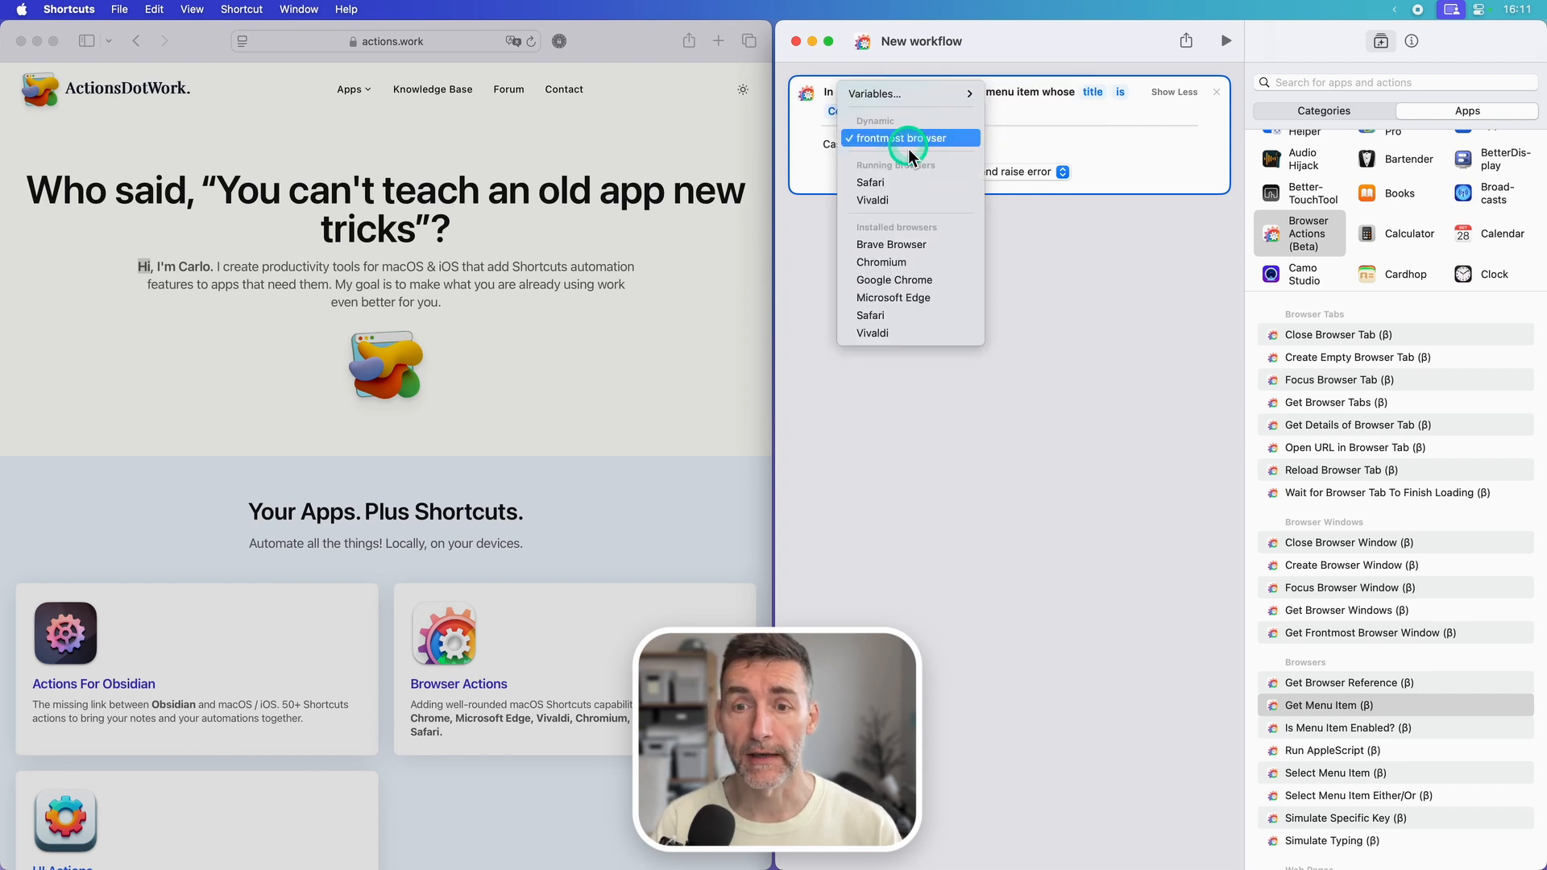
click(898, 178)
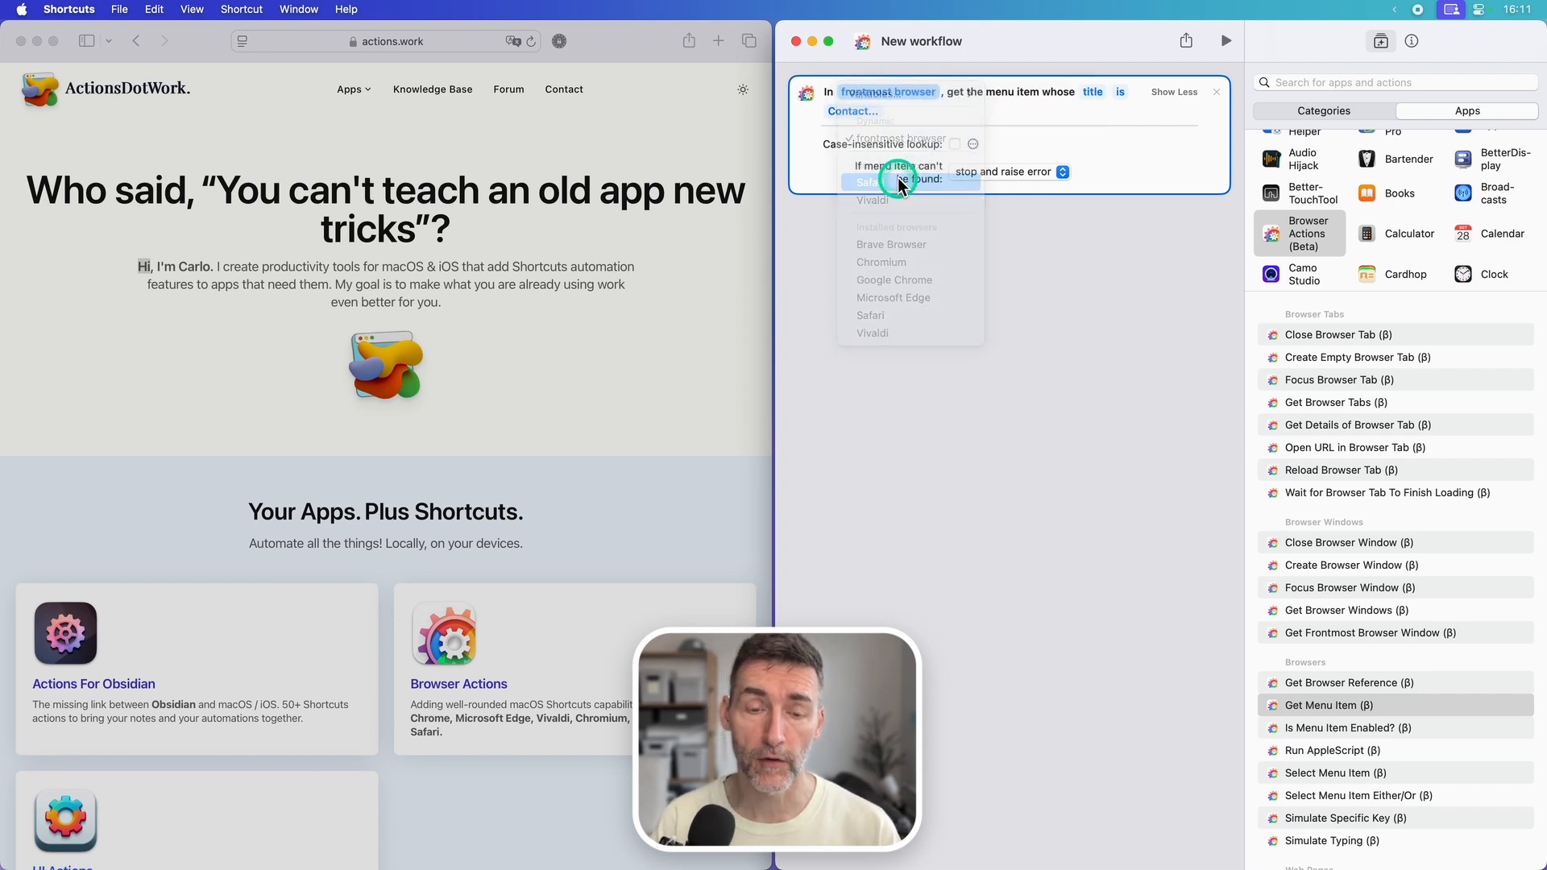
click(1034, 253)
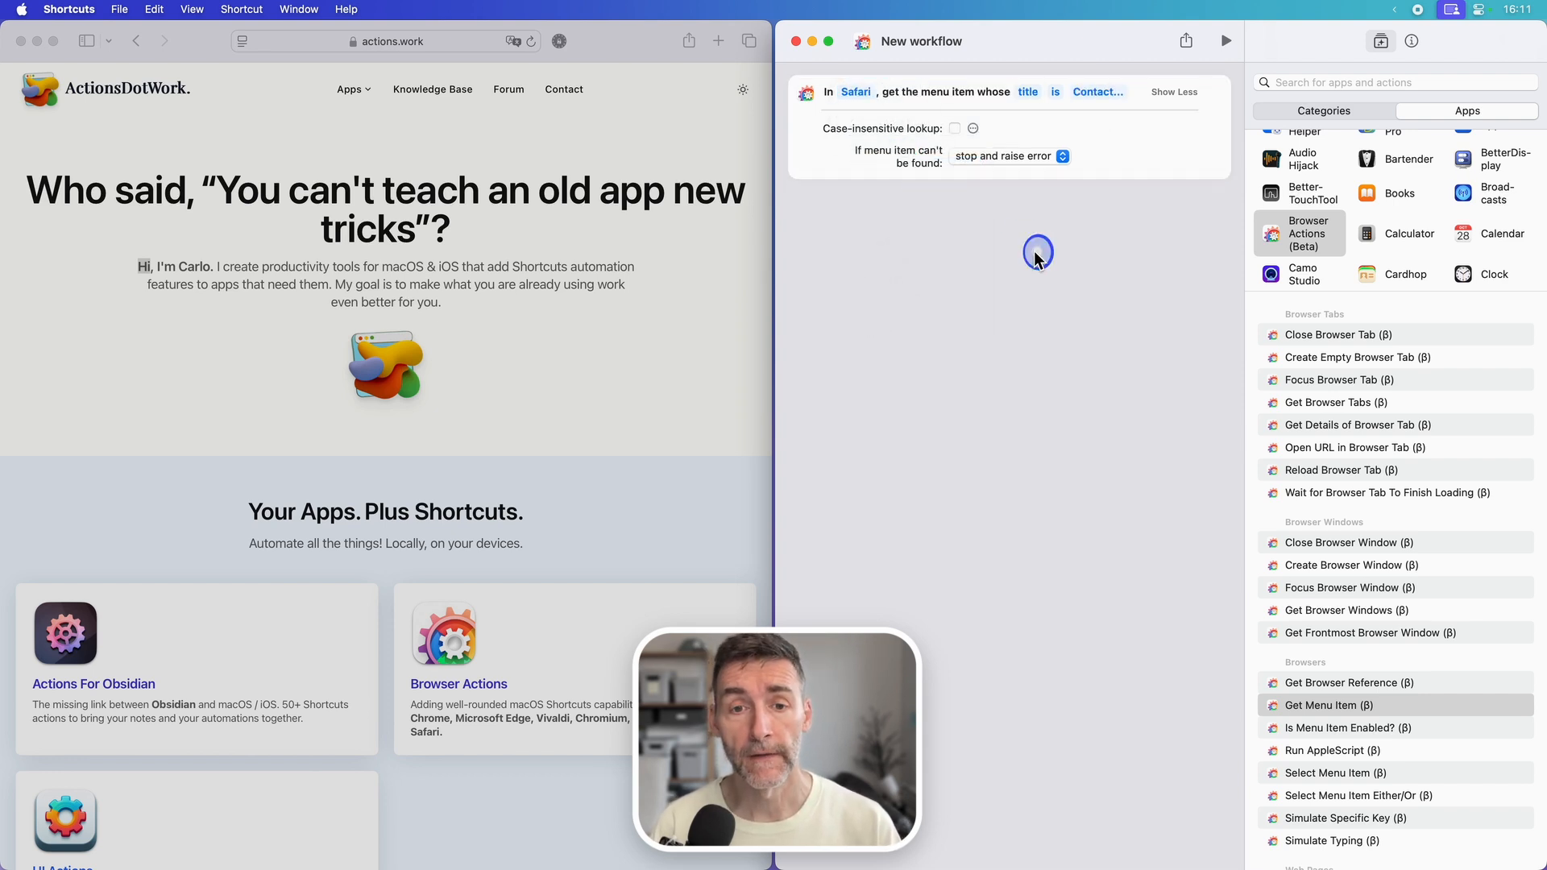
click(1227, 41)
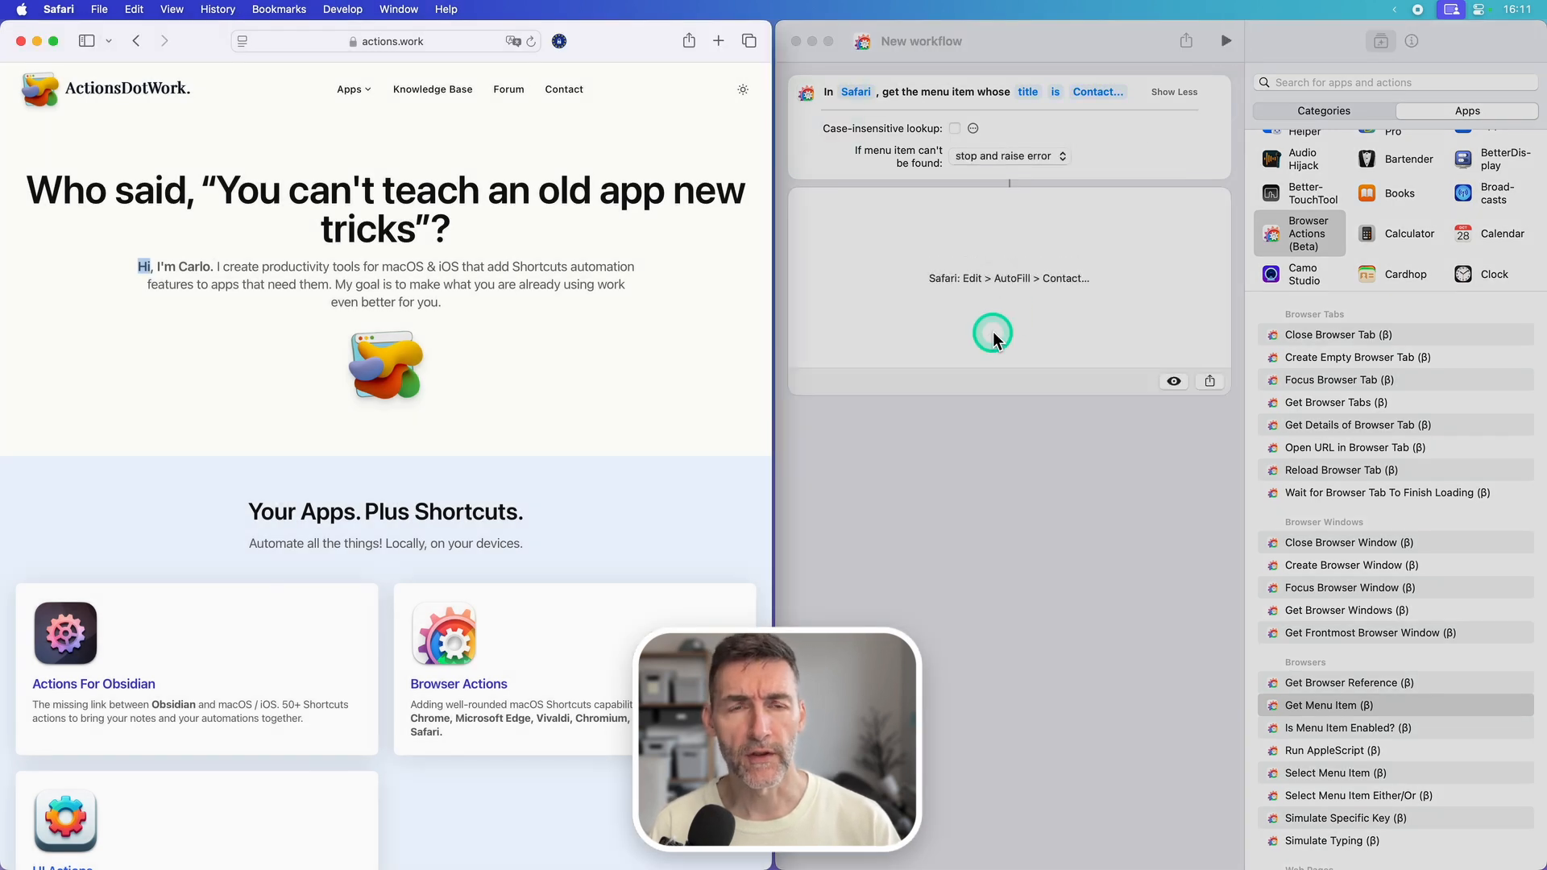
click(959, 408)
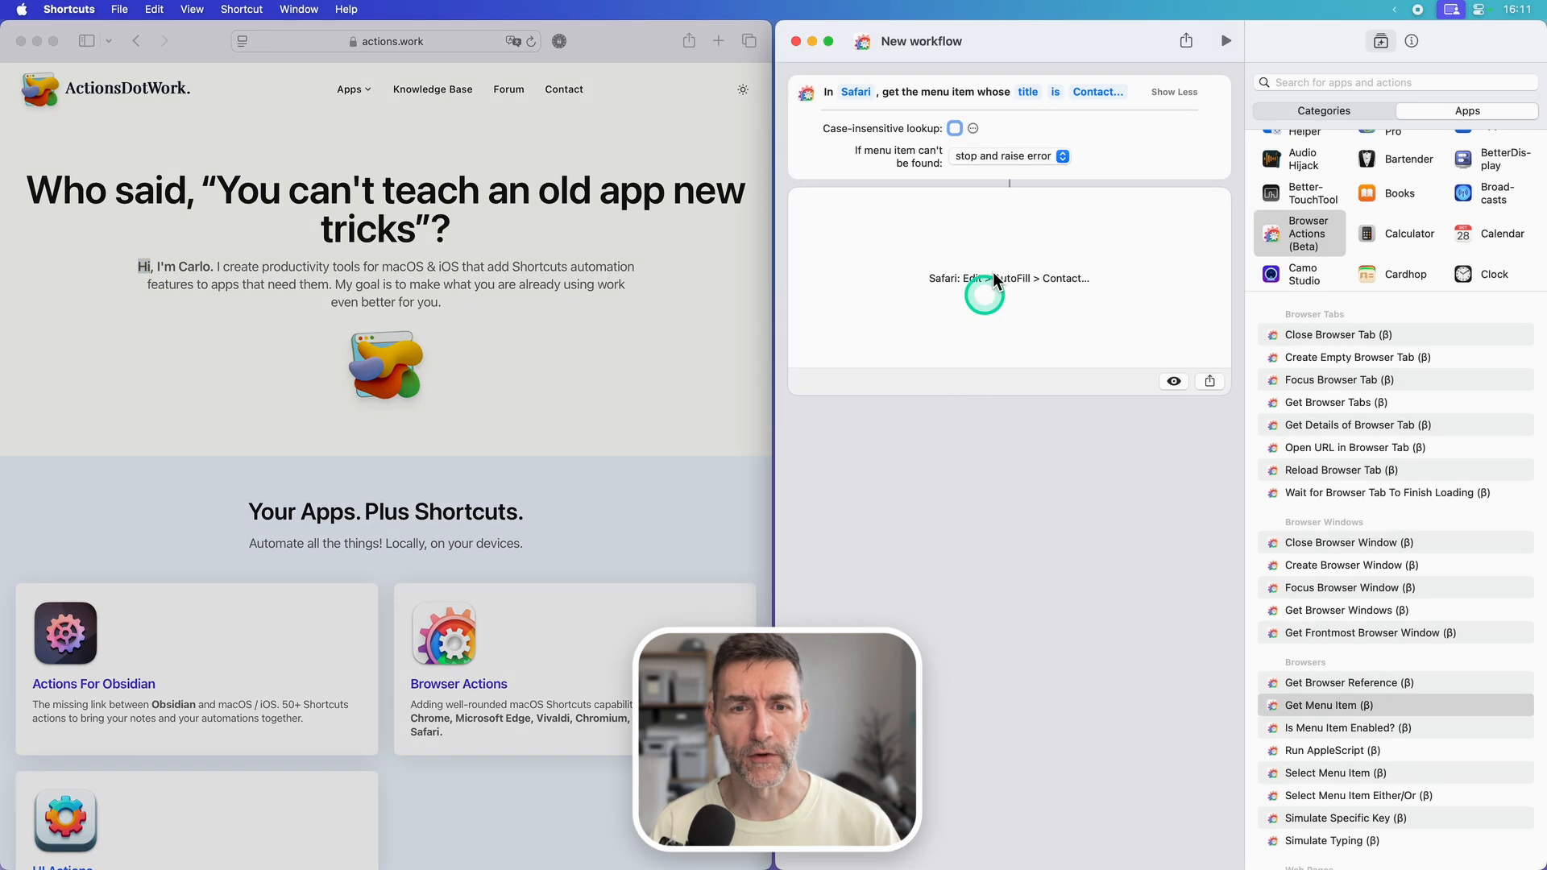
Step: Change the title condition to contains "Cont" and run the workflow again
click(1054, 93)
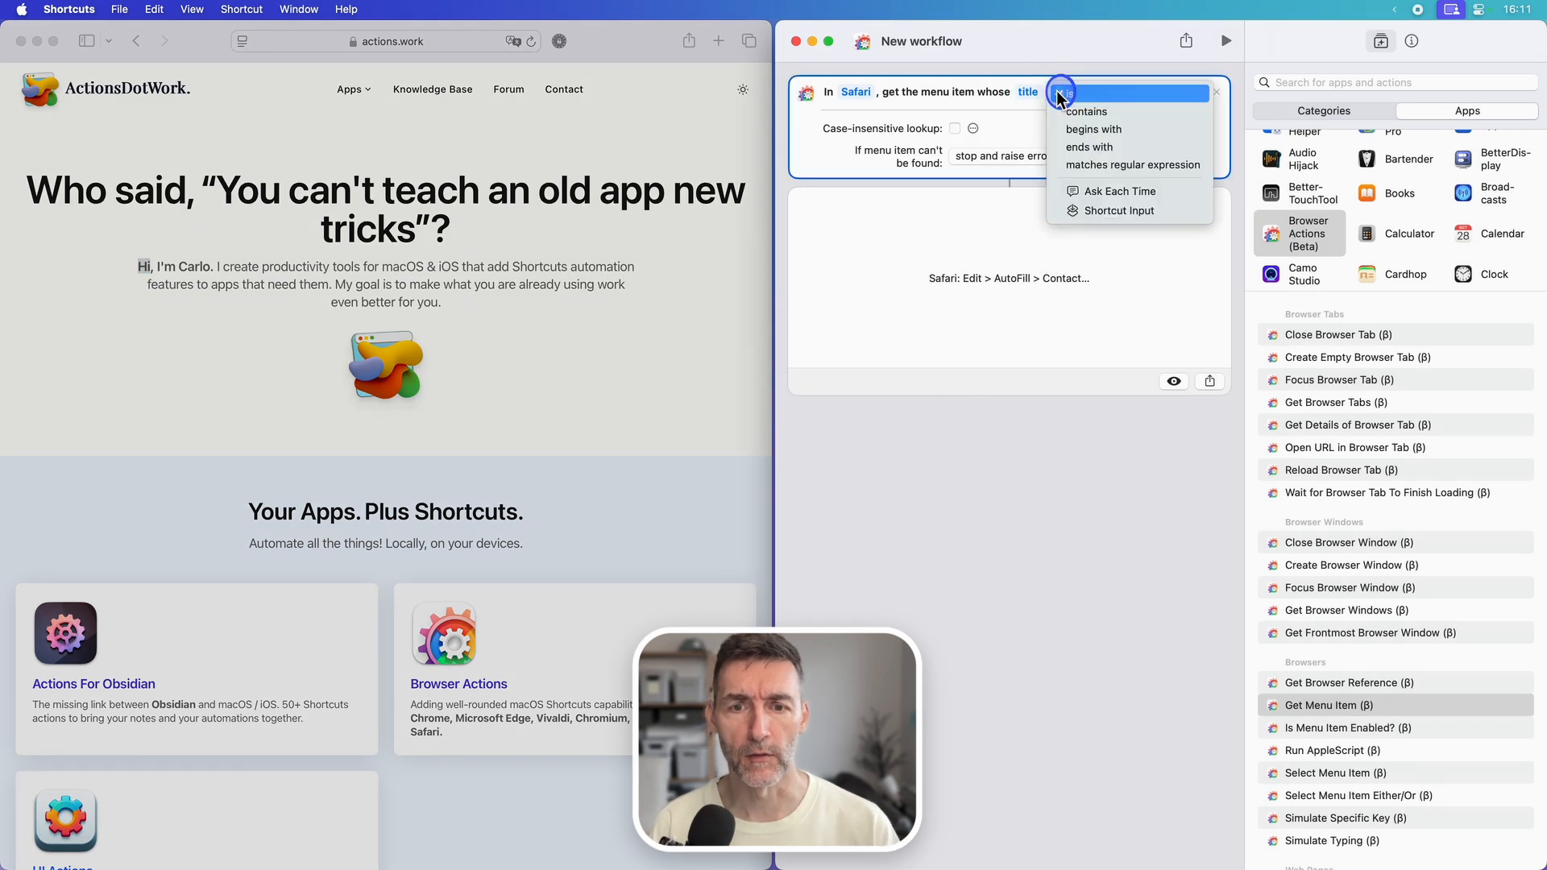
click(1131, 111)
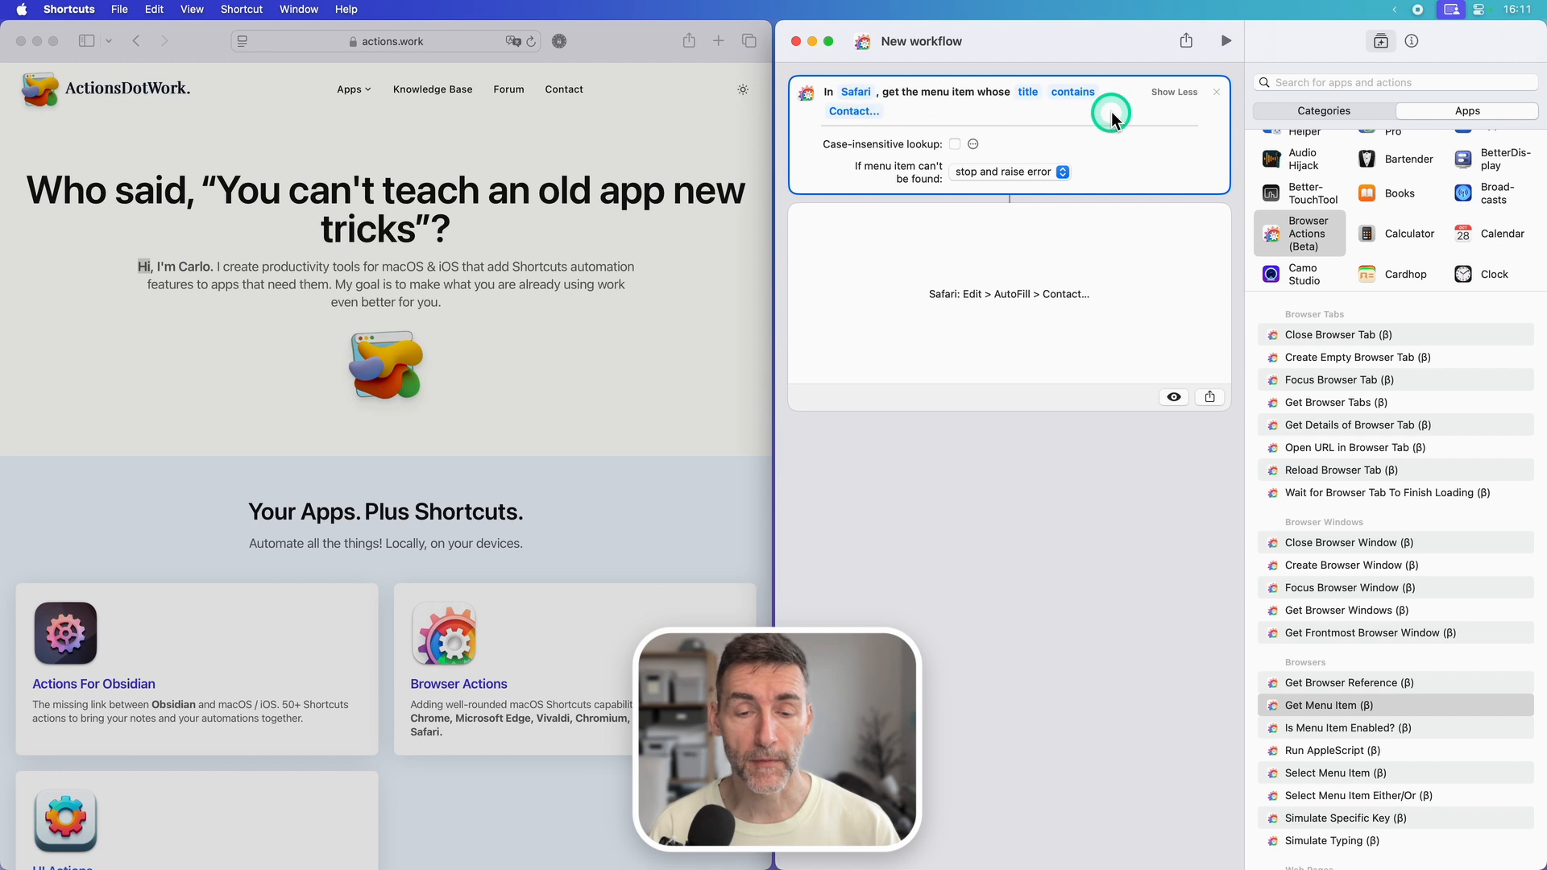
click(848, 111)
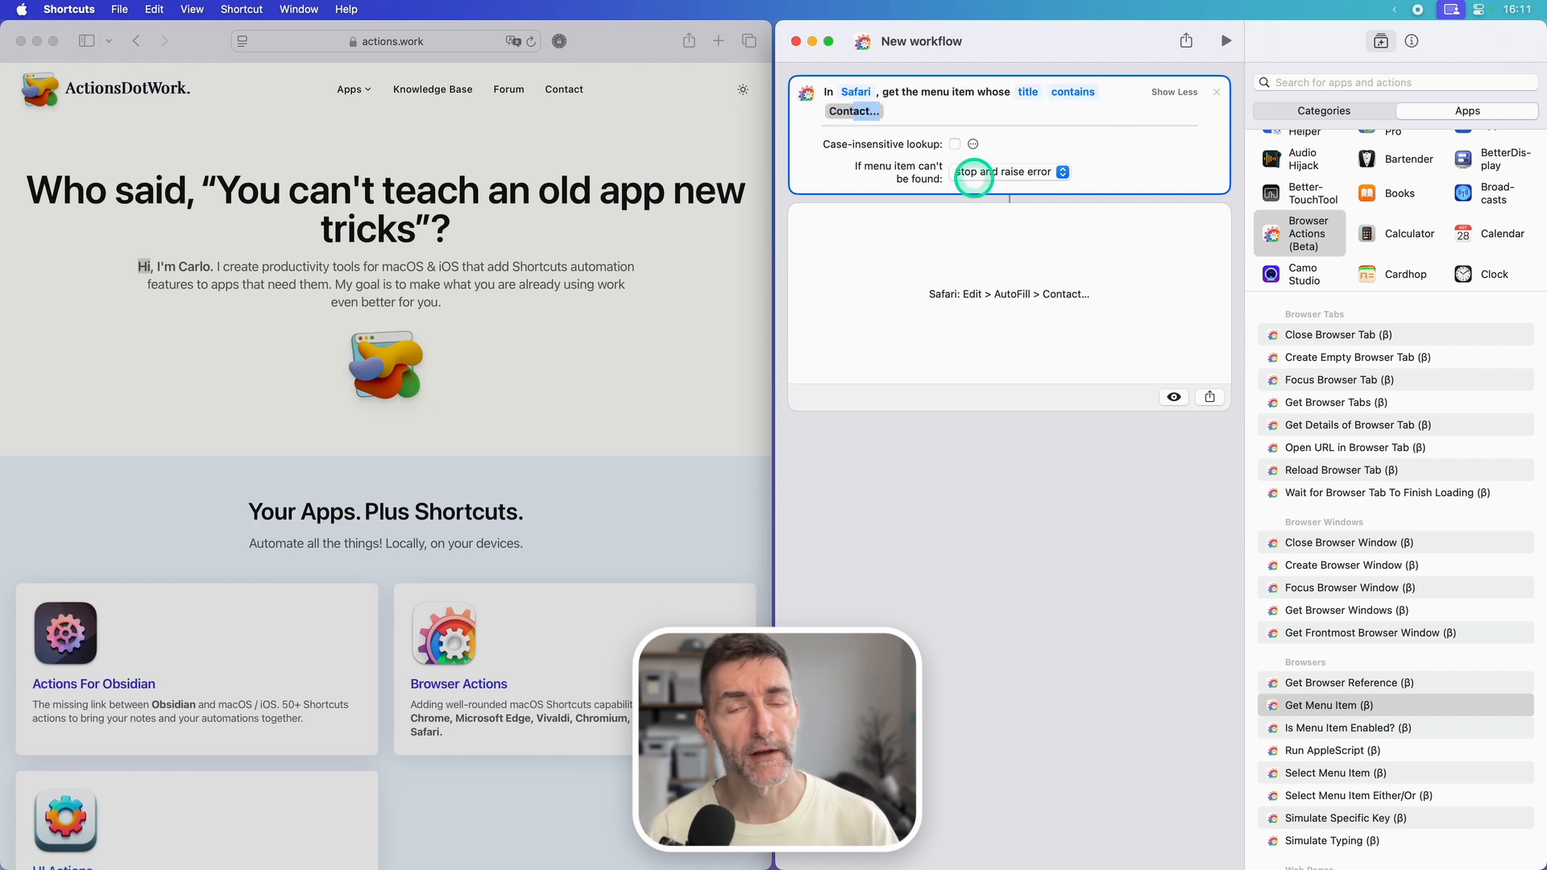
key(BackSpace)
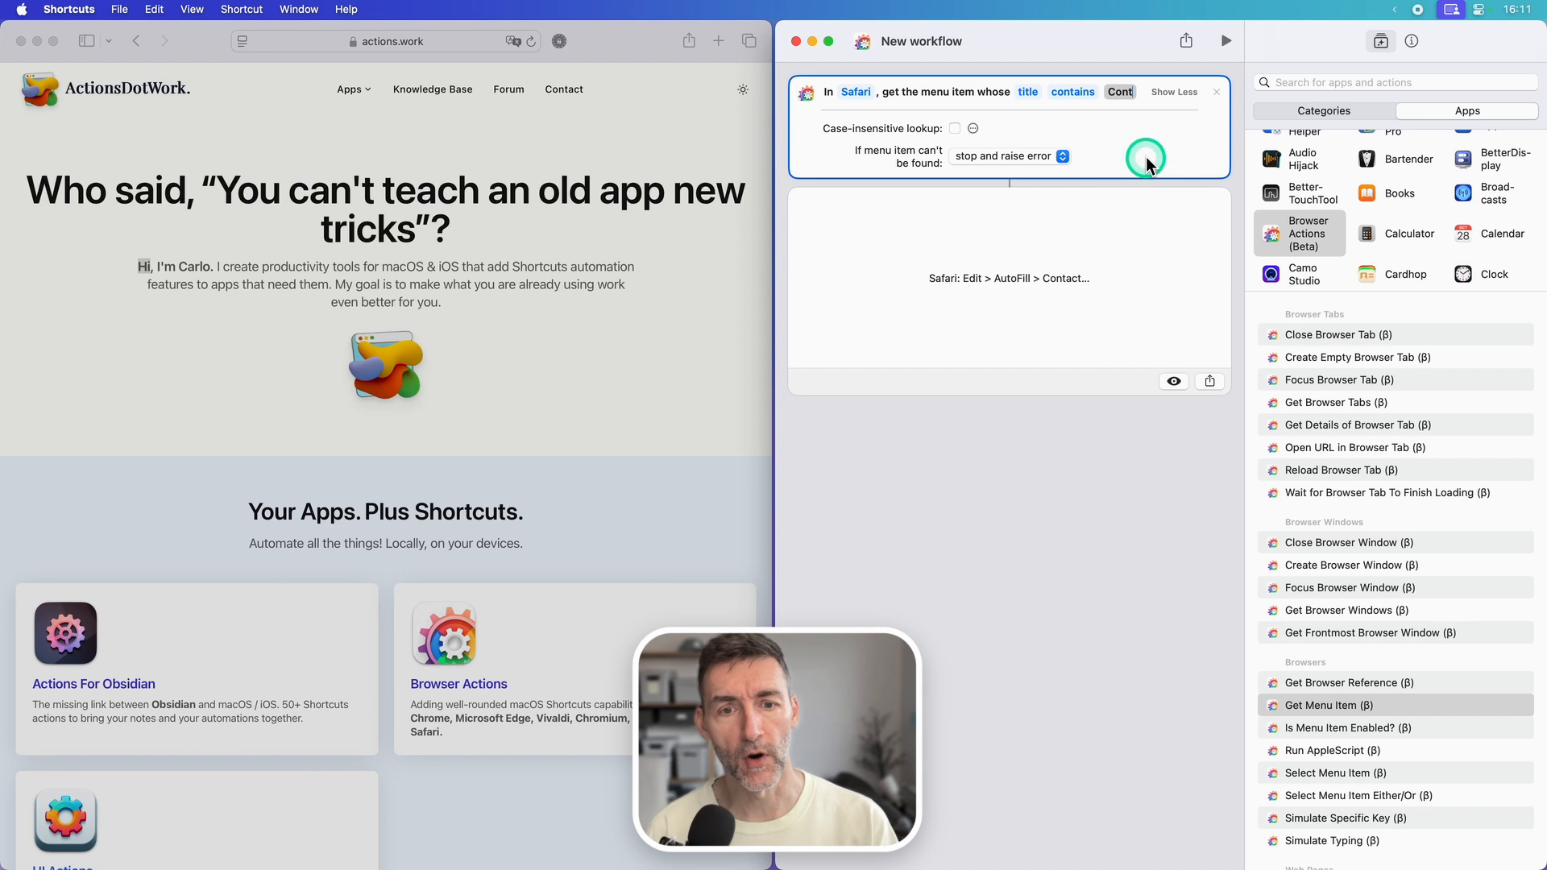
click(1146, 156)
click(1222, 40)
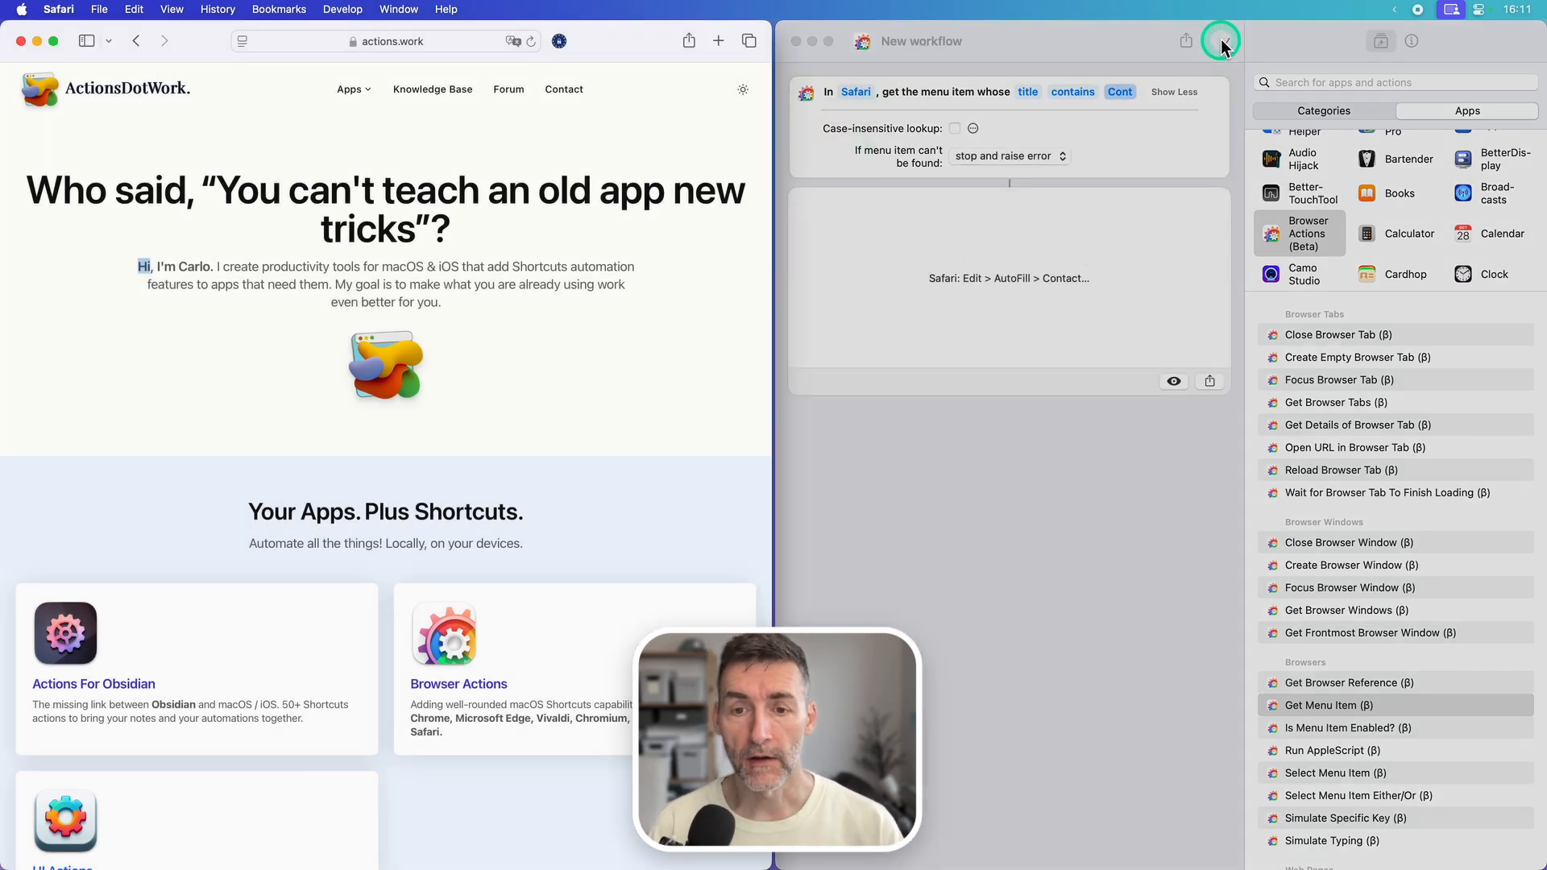
click(1136, 126)
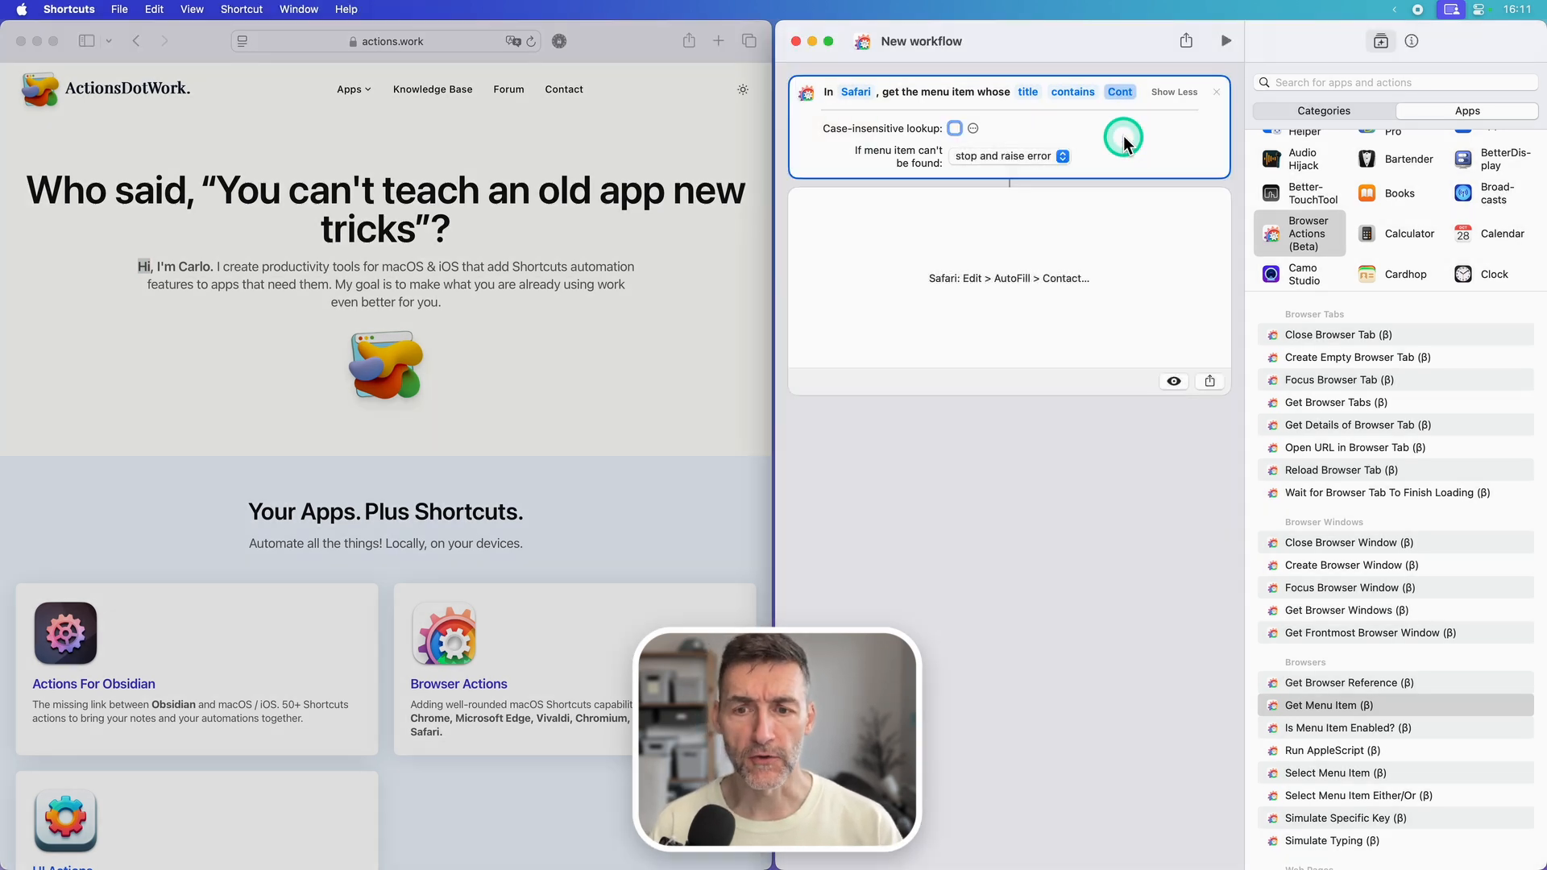
Step: Look up the menu item by path instead, using "Edit > AutoFill > Contact...", and run the workflow
click(1029, 91)
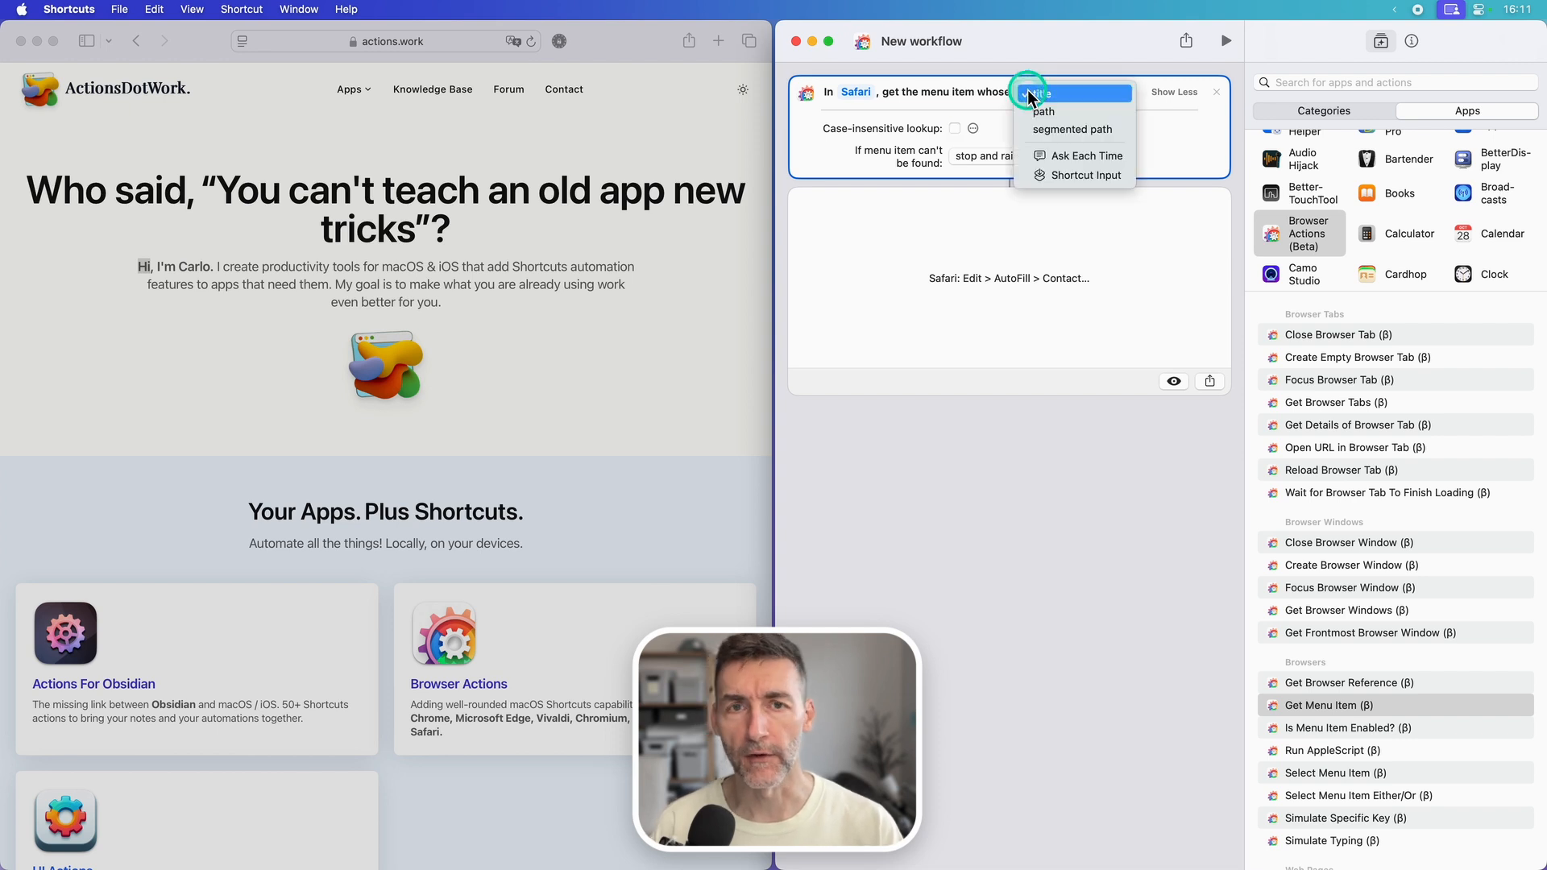
click(1032, 112)
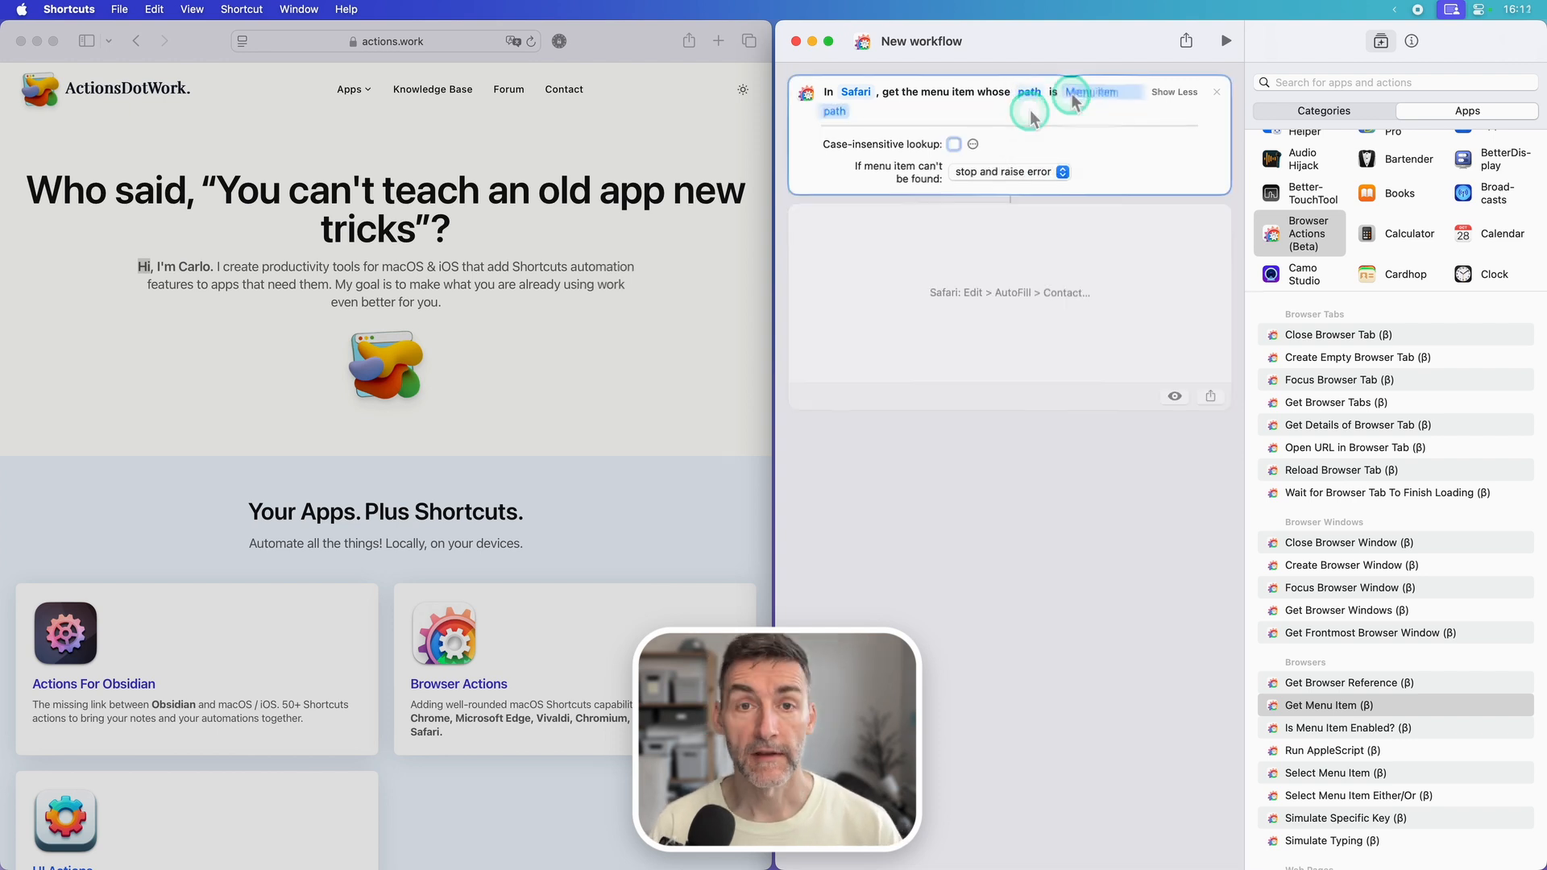
click(1090, 87)
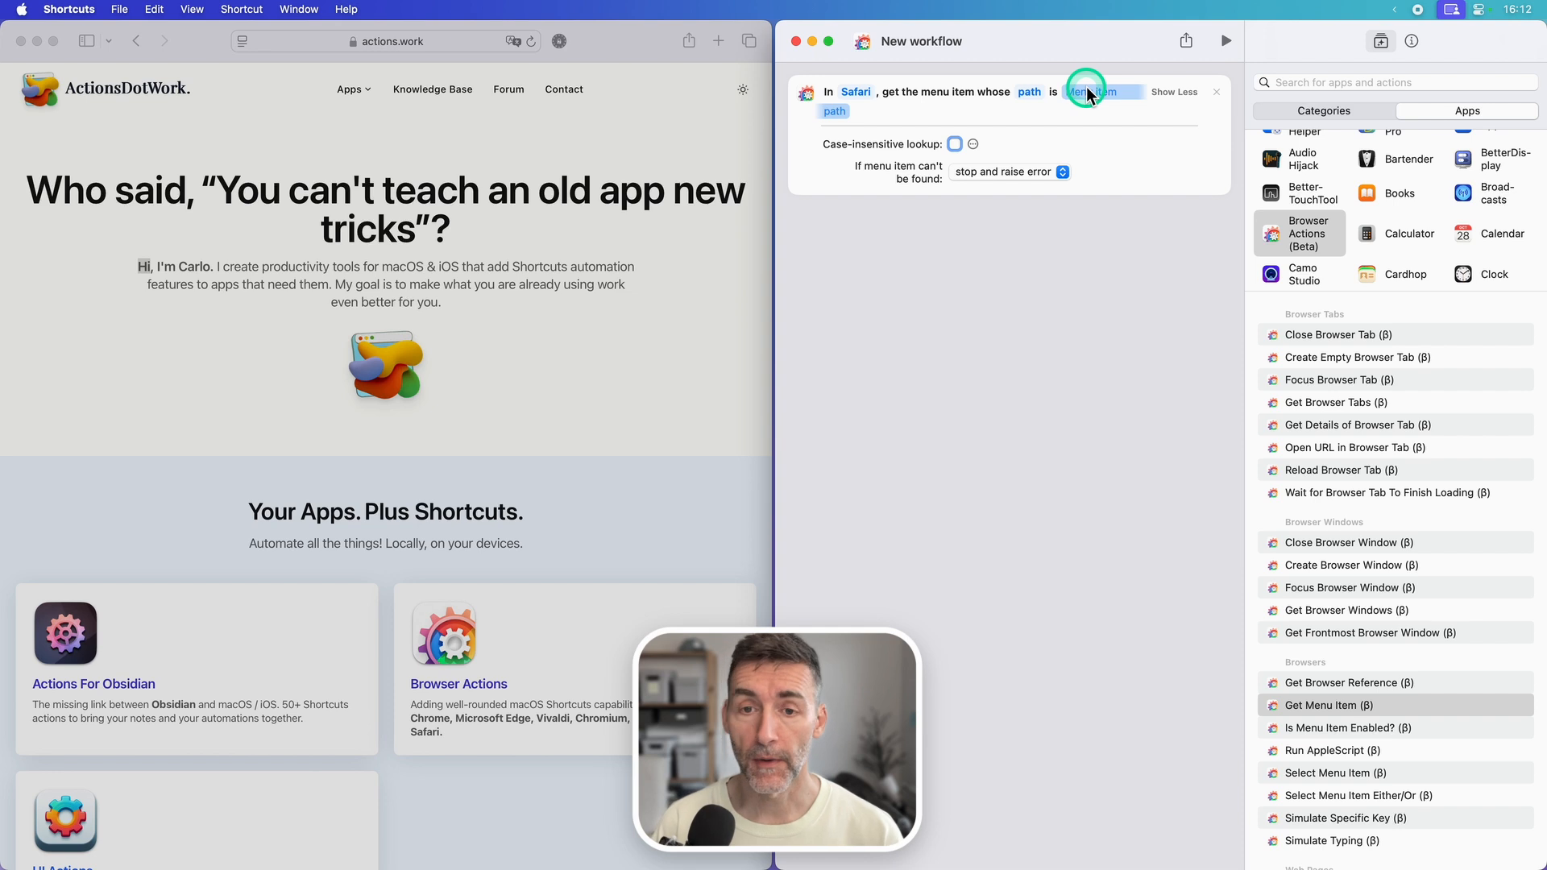
click(1164, 192)
text(Edit > AutoFill >  Contact...)
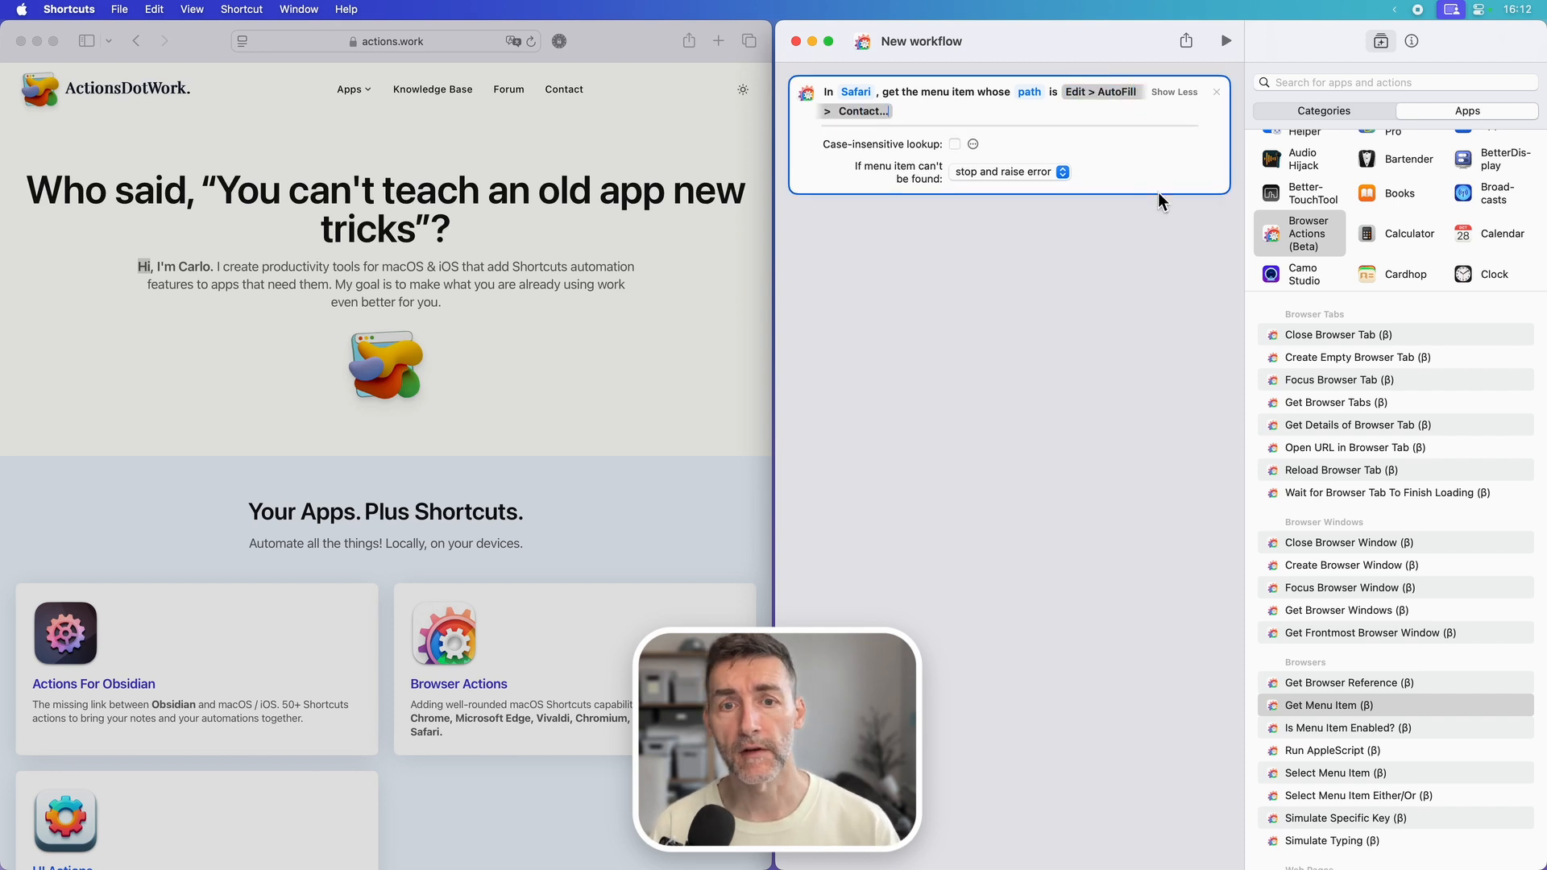
click(1111, 194)
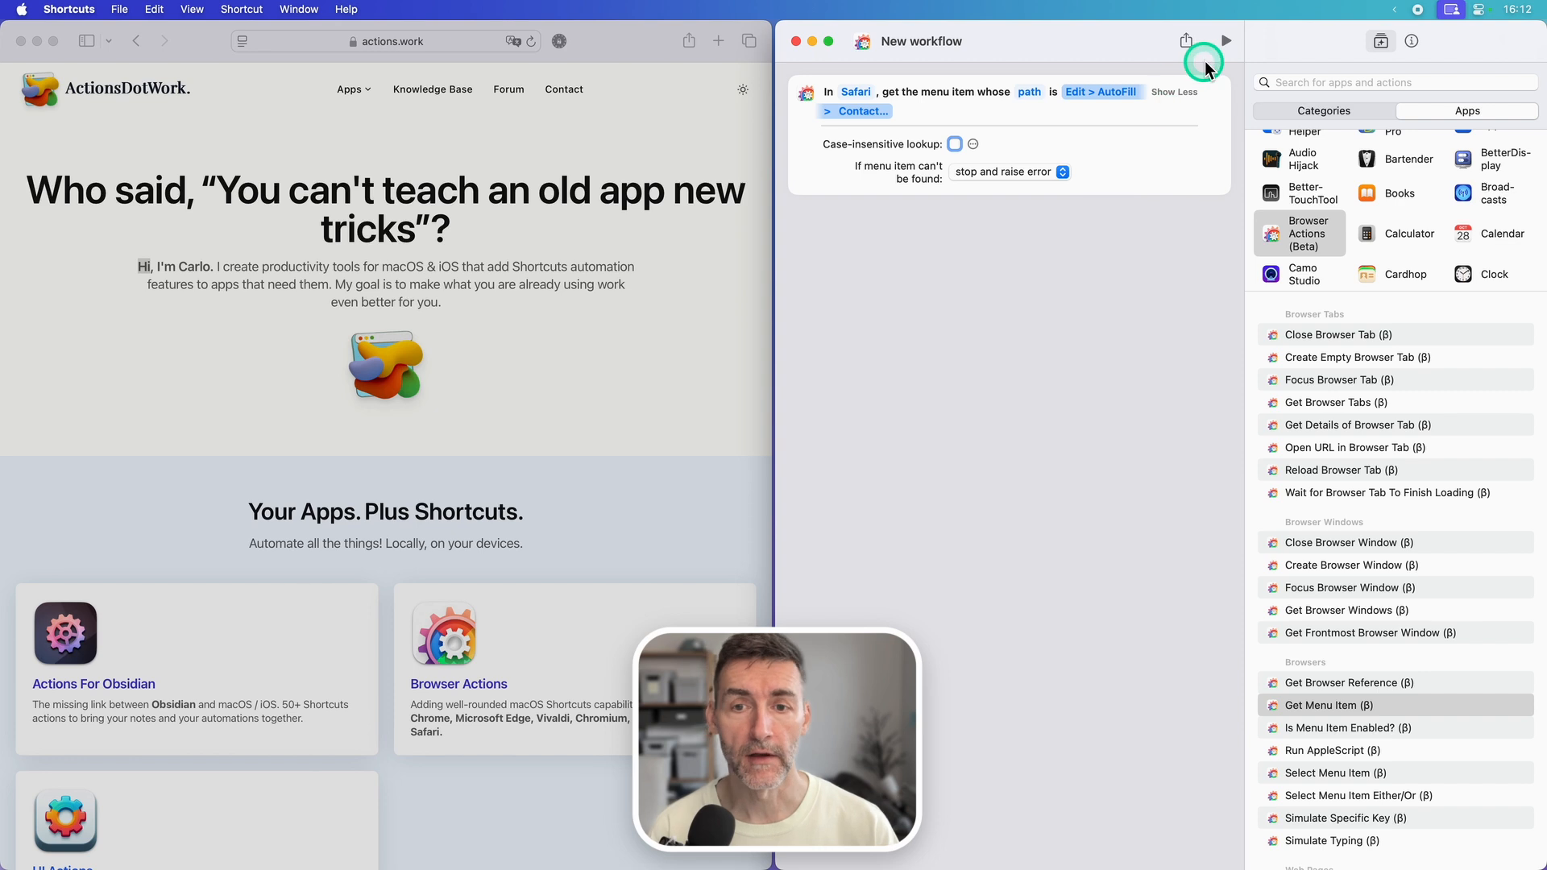
click(1220, 44)
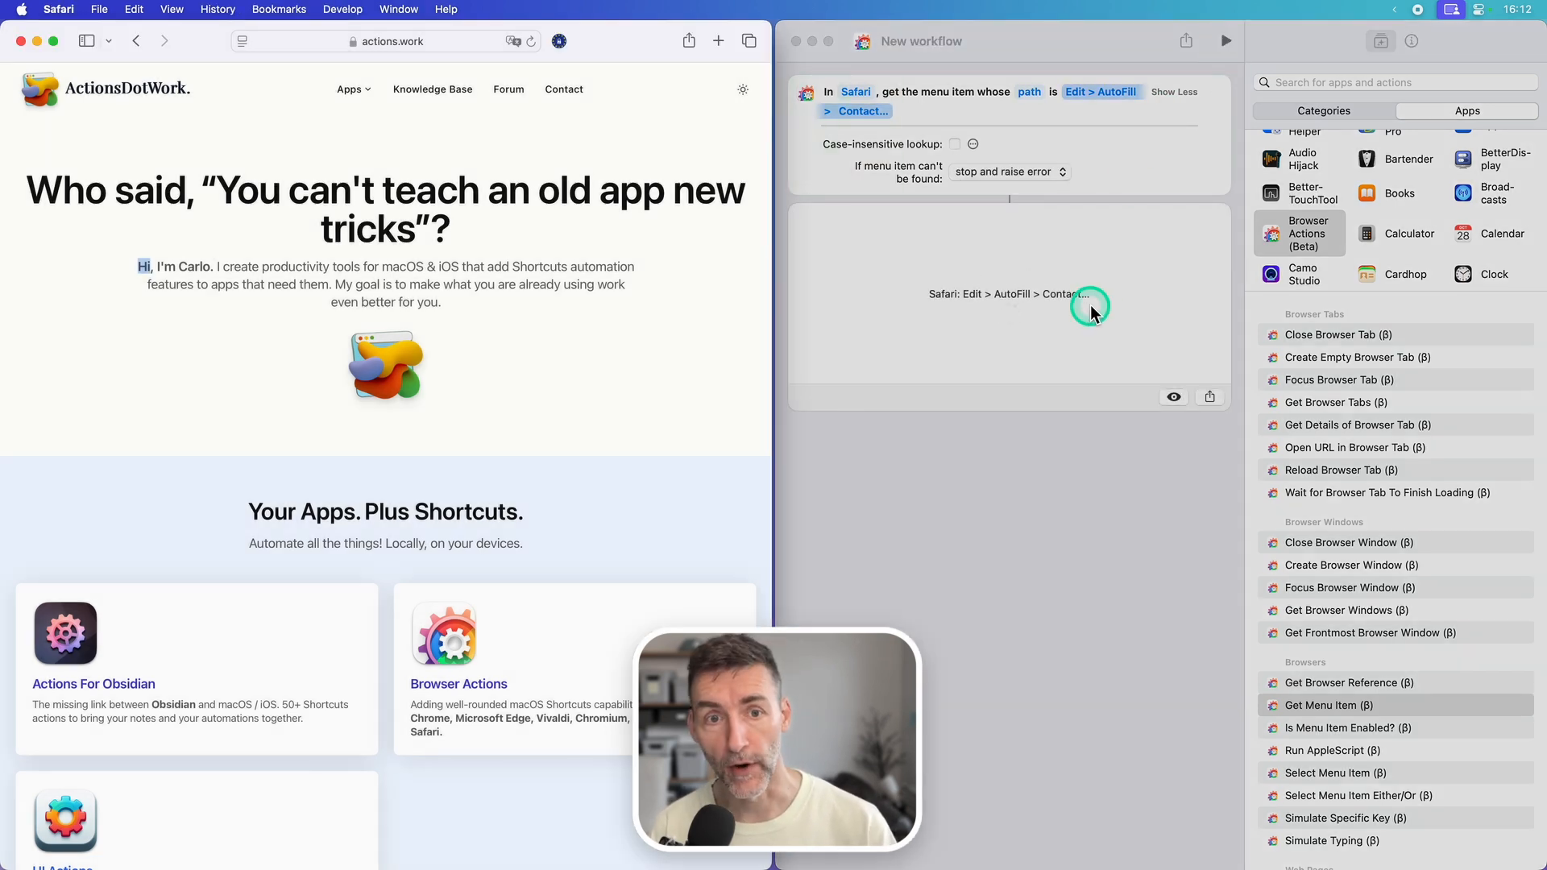
click(1090, 305)
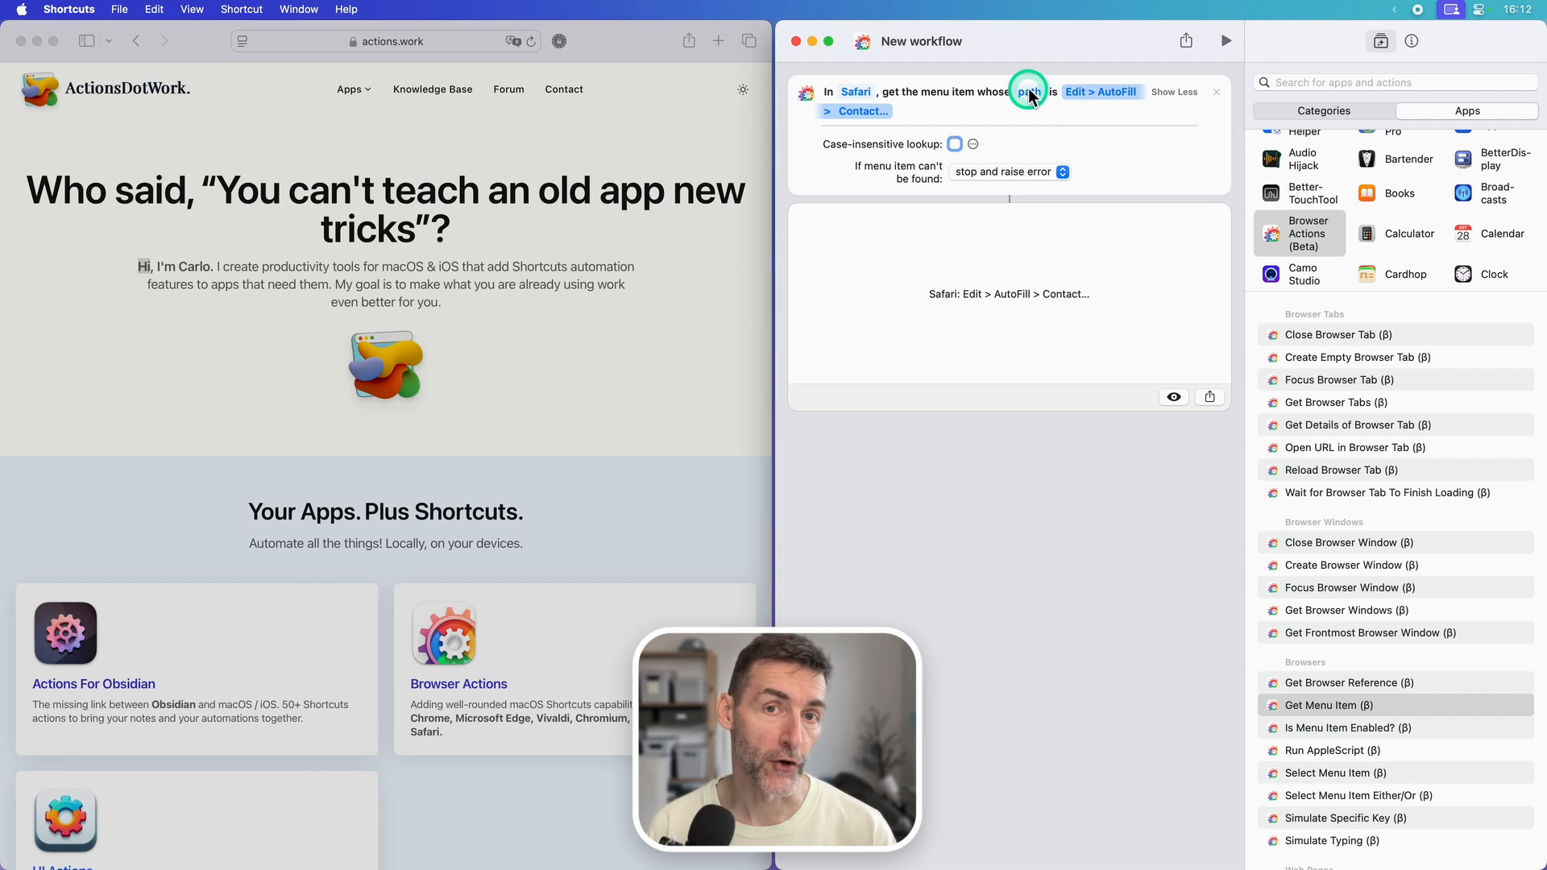
Step: Switch the lookup to segmented path with menu Edit, sub-menu AutoFill and item "Contact...", and run the workflow
click(1030, 94)
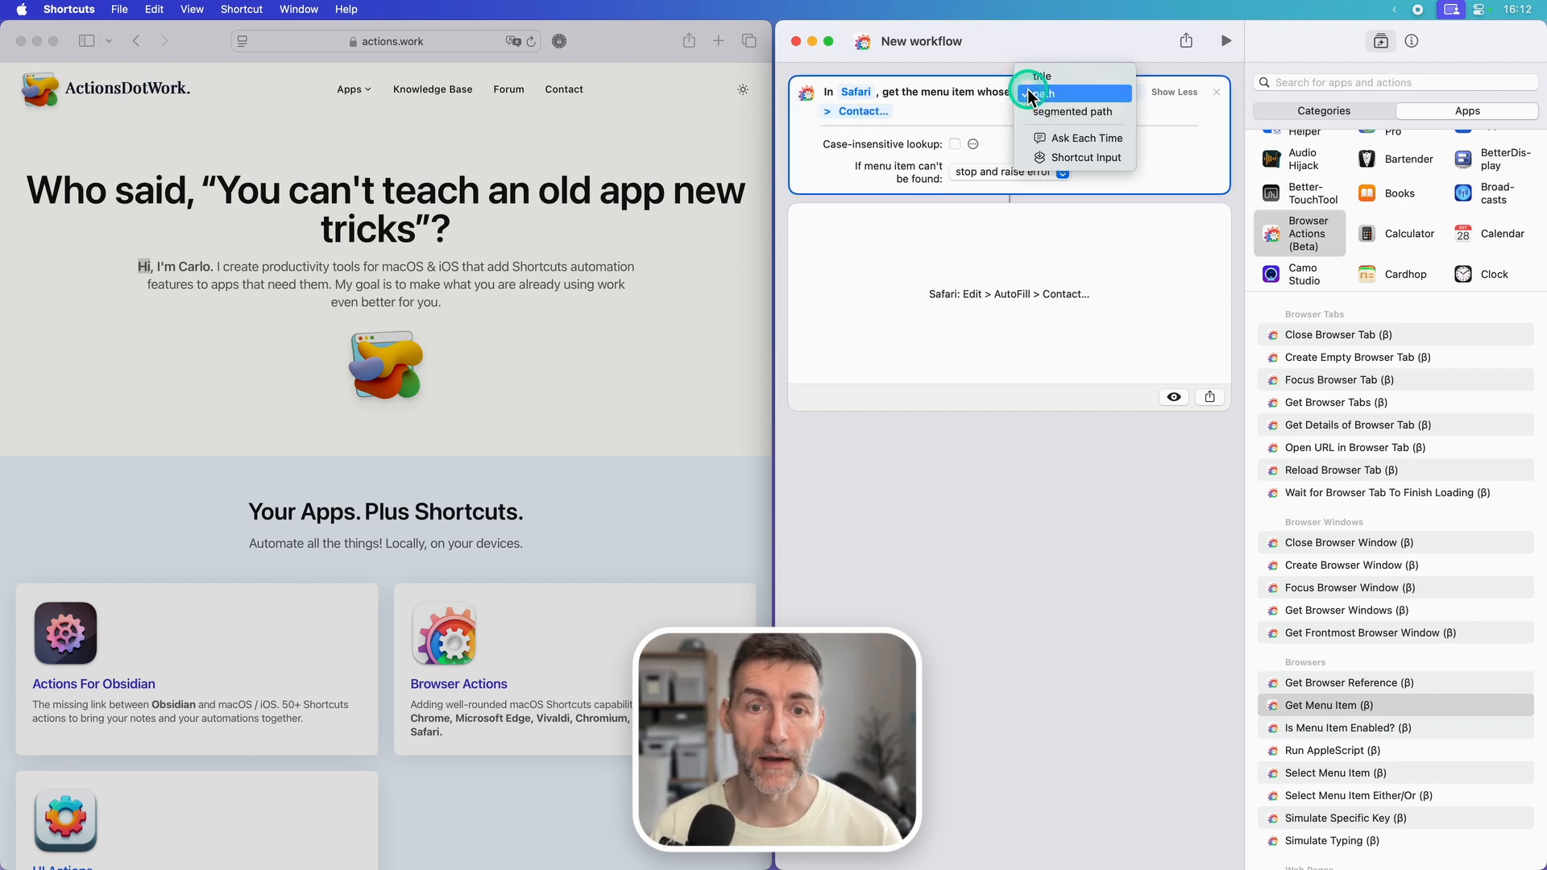
click(1039, 113)
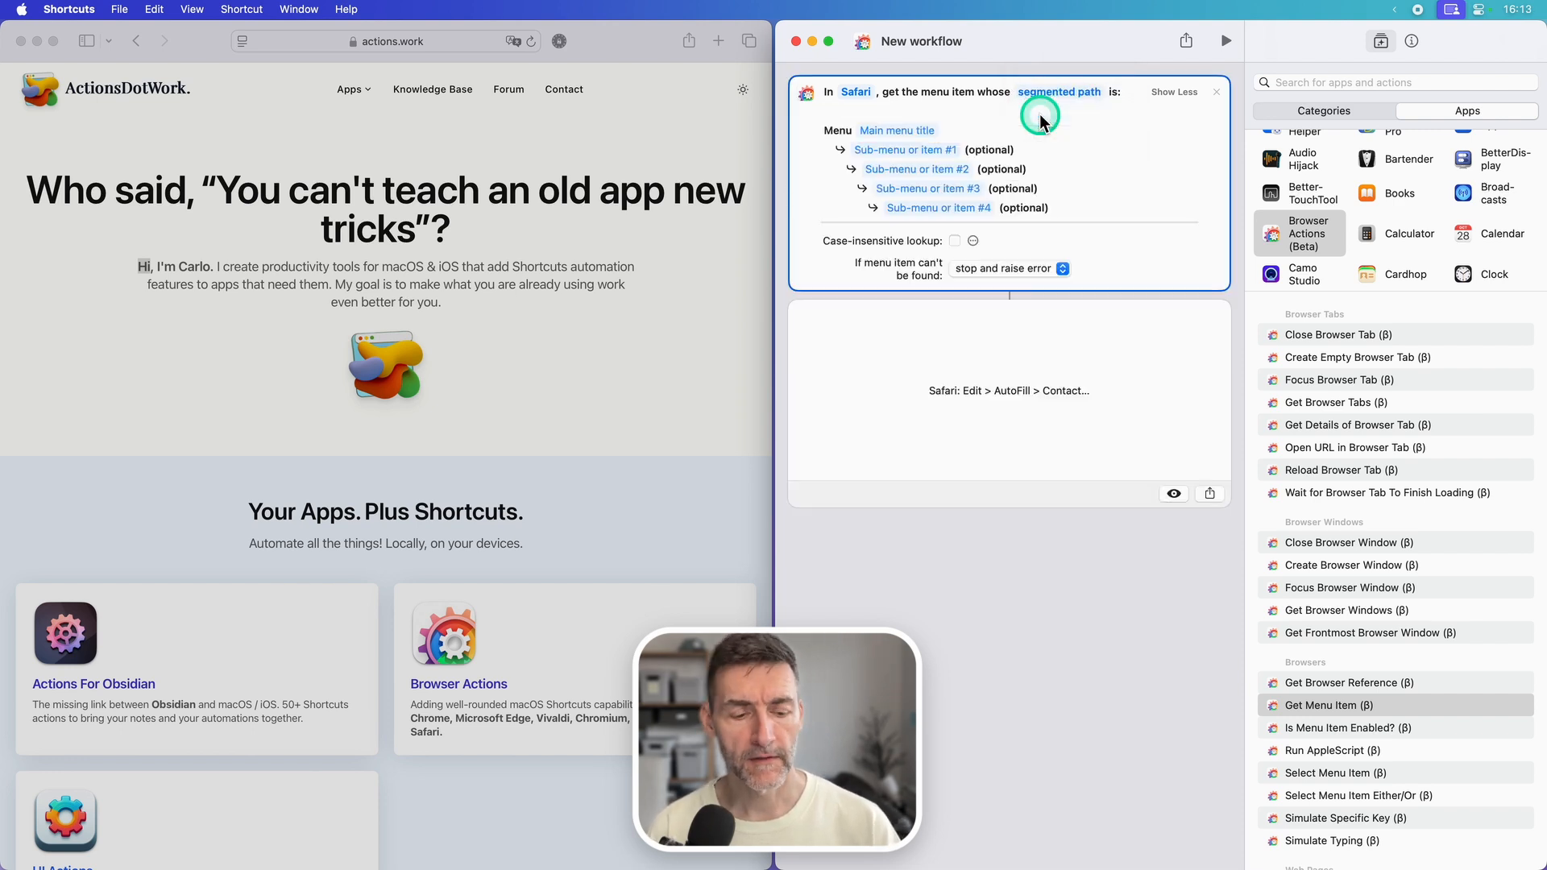
click(884, 129)
text(Edit)
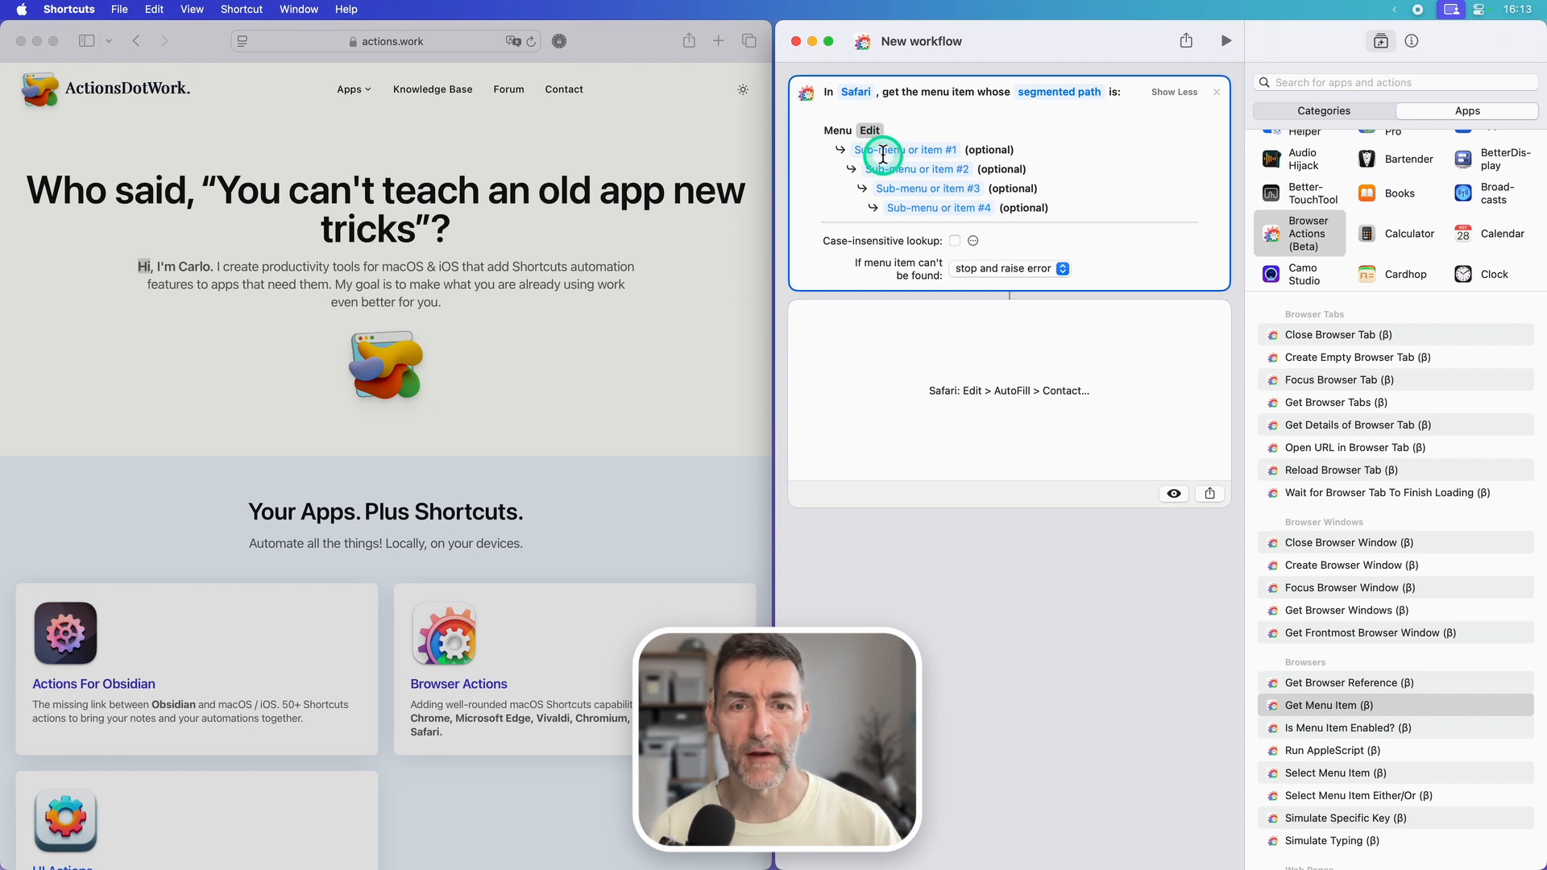
click(884, 151)
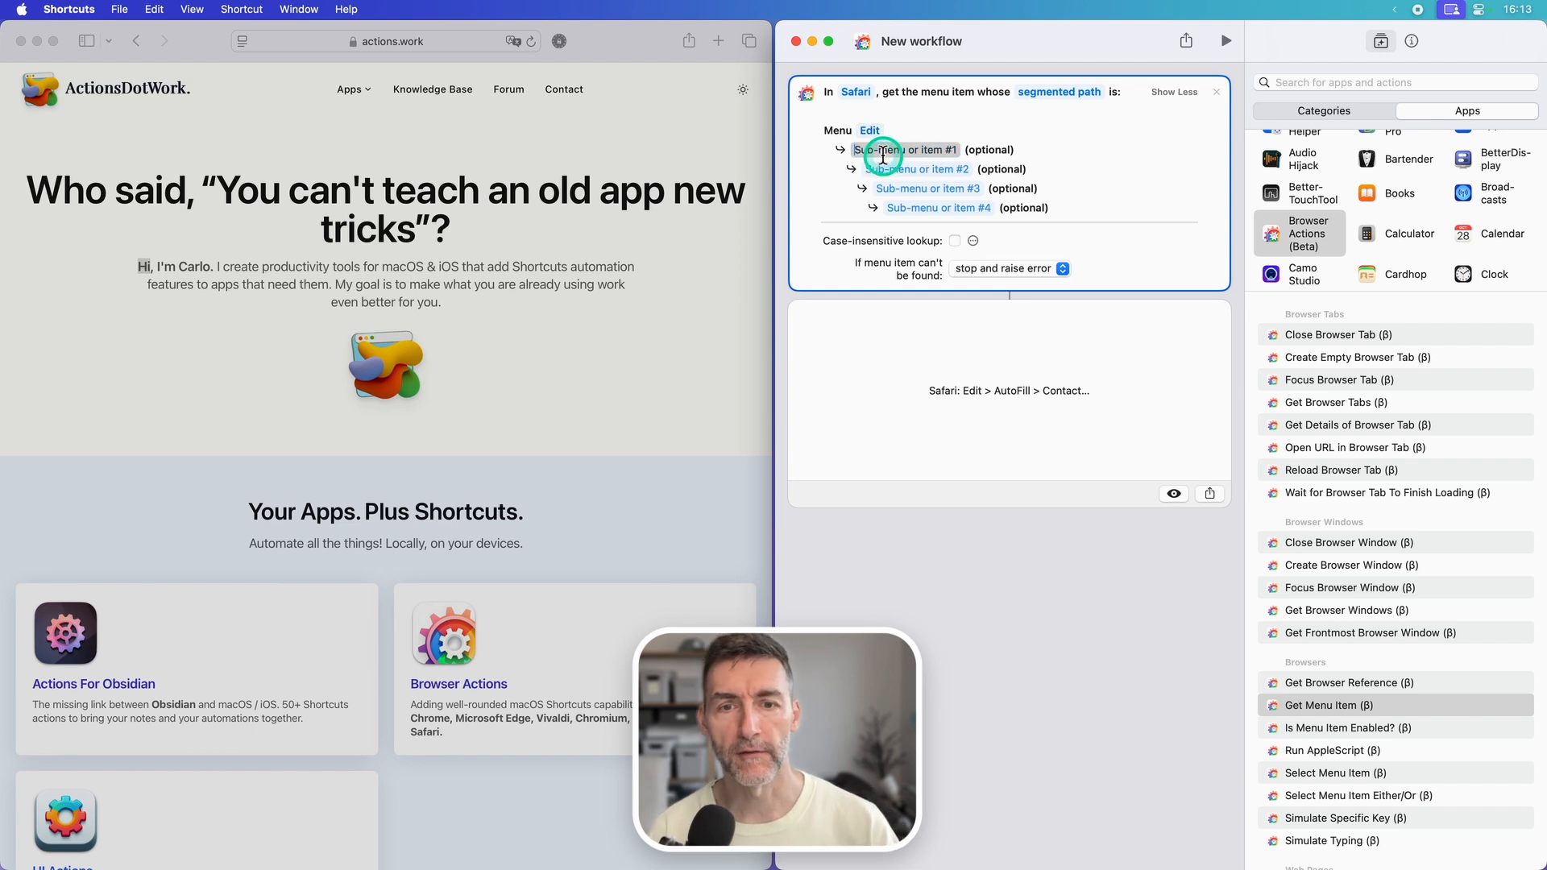
text(AutoFill)
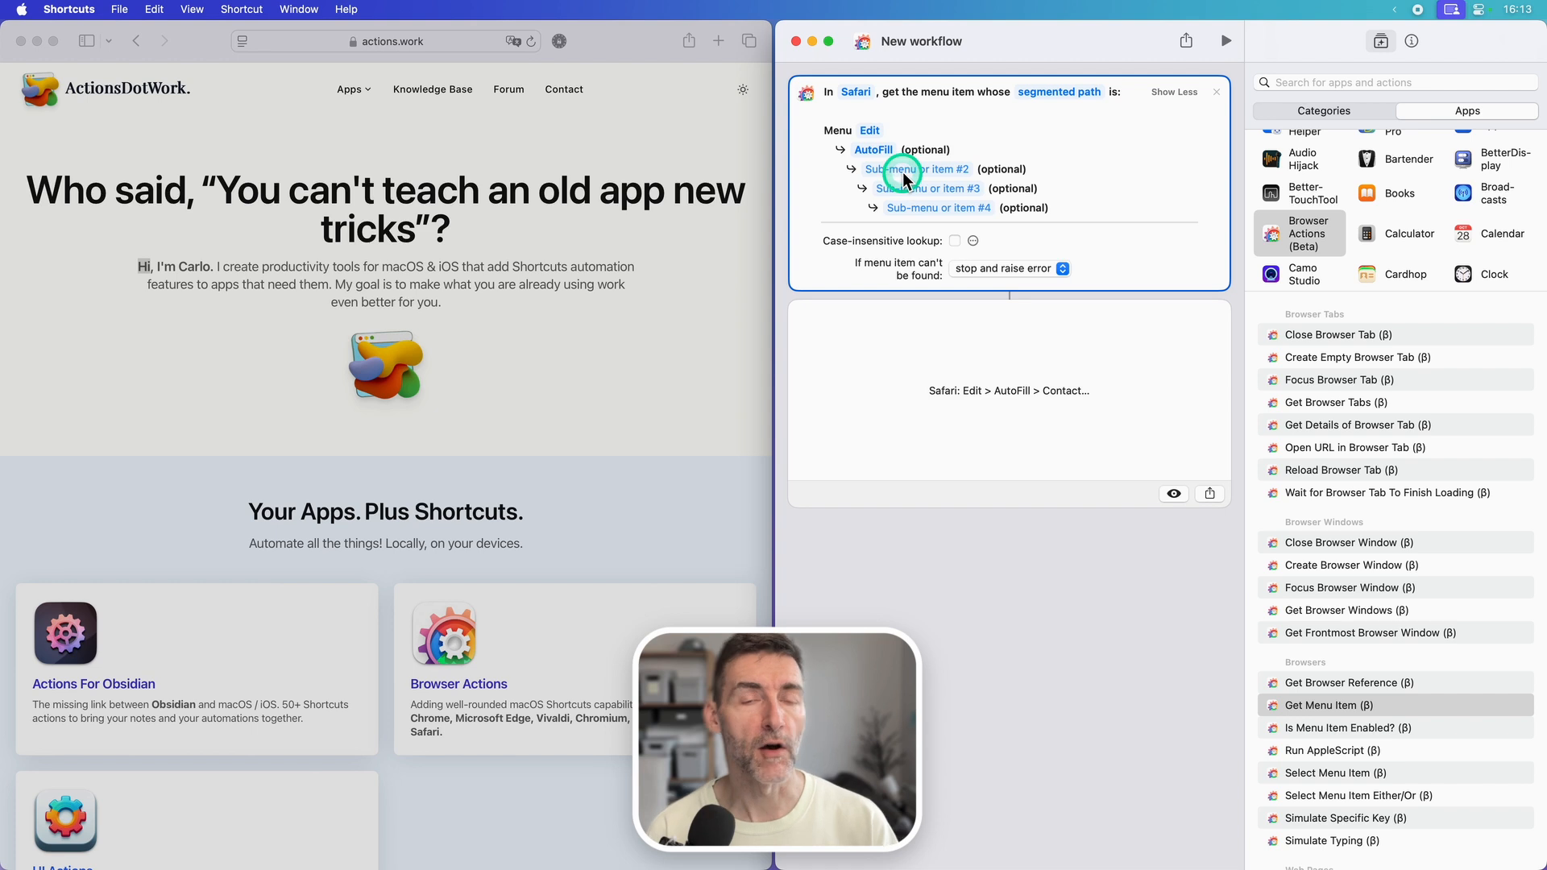
click(902, 166)
text(Contac)
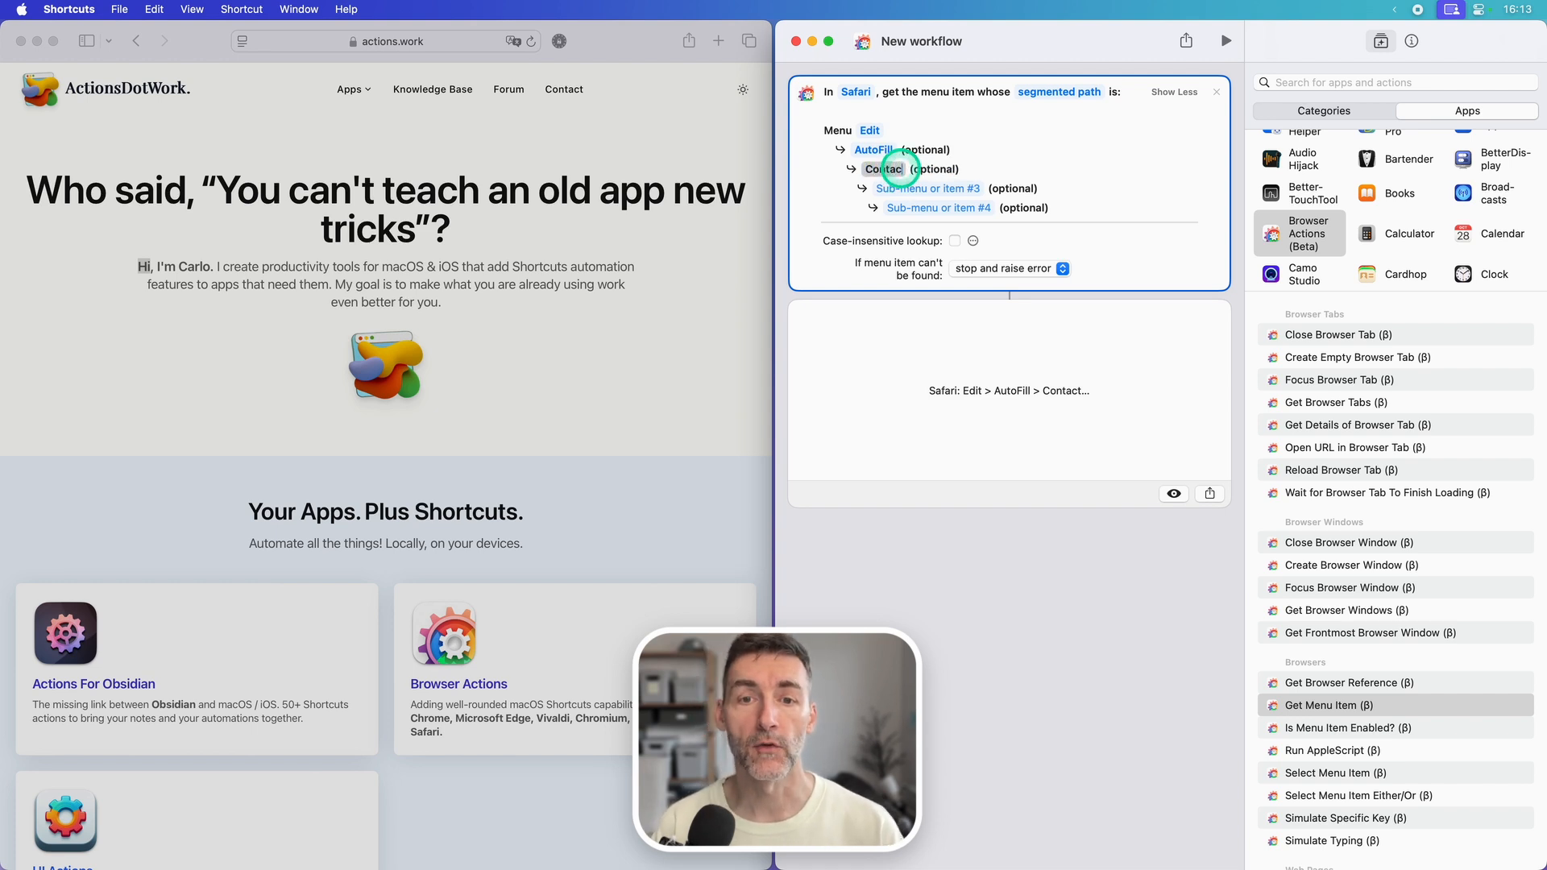
text(t...)
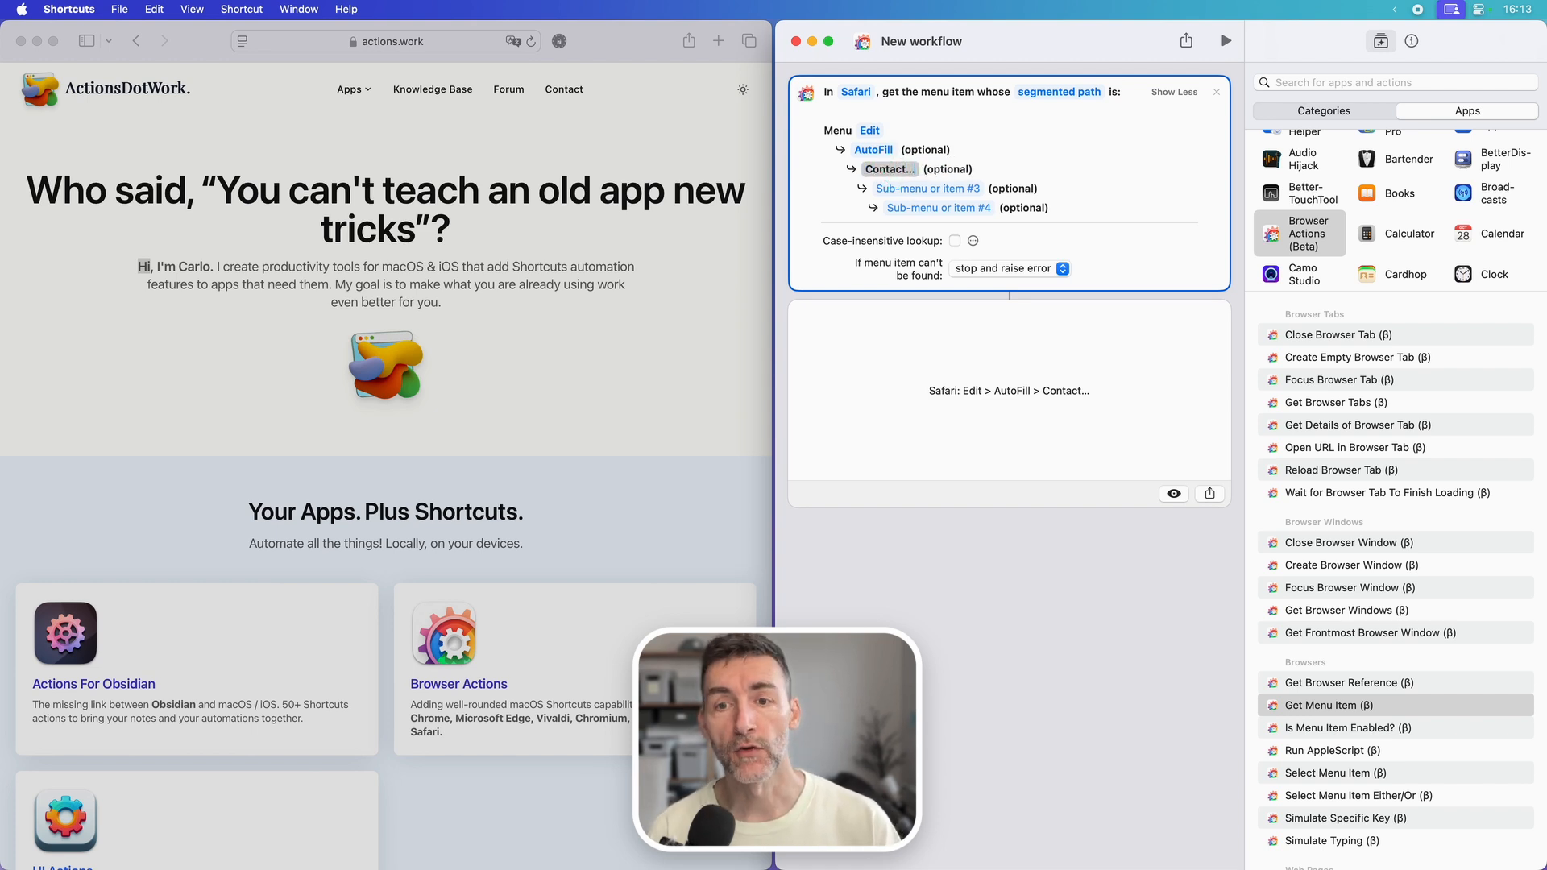
click(1225, 43)
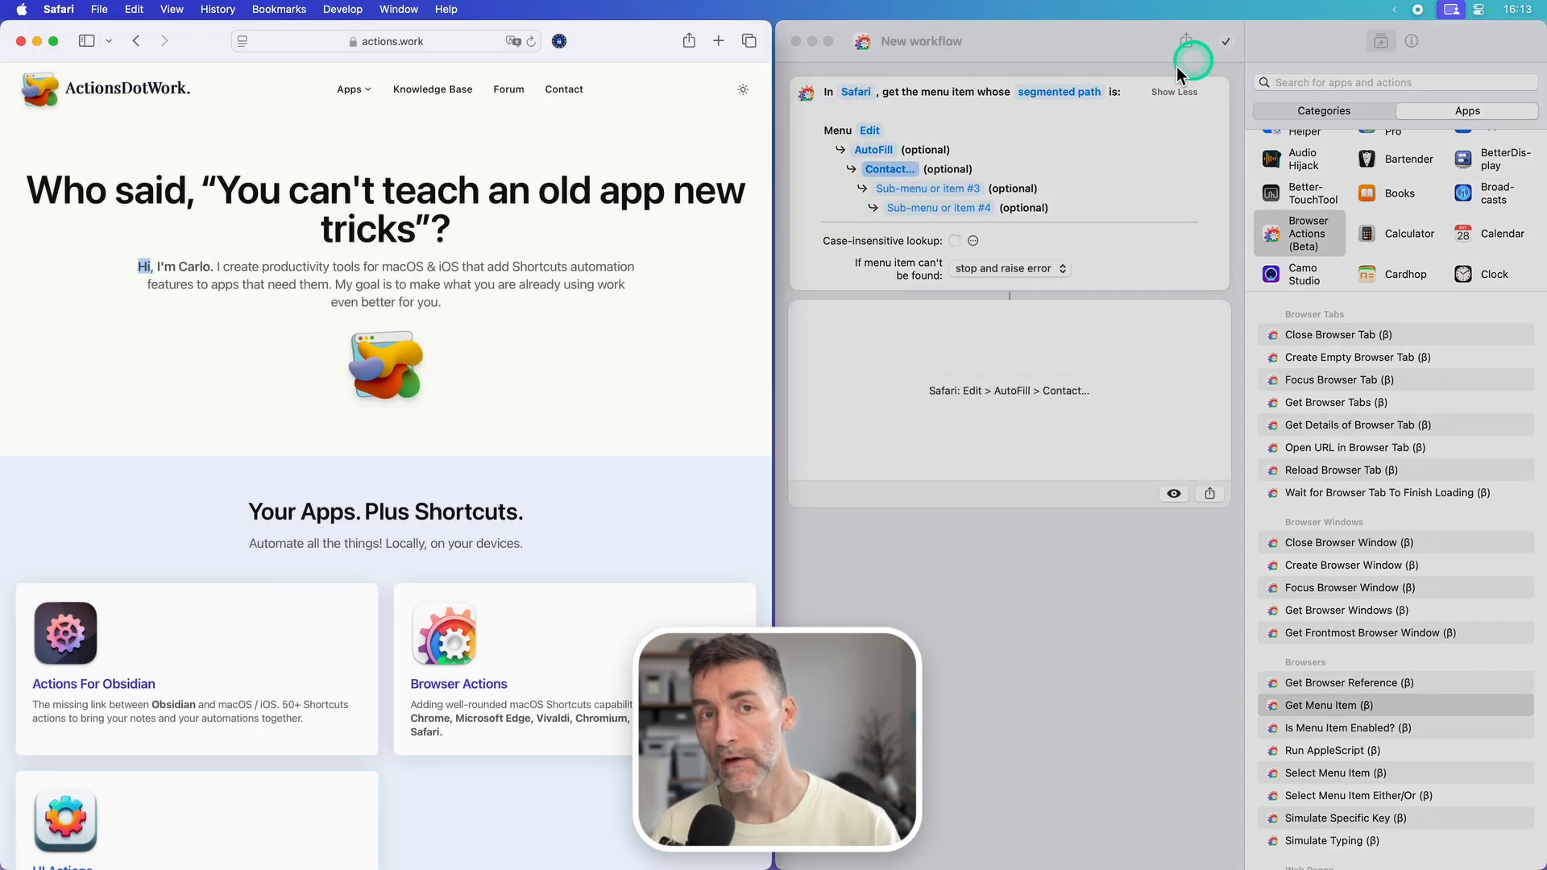
Step: Move "Contact..." from segment #2 to segment #4 of the path, leaving segments #2 and #3 empty, and run the workflow
click(884, 169)
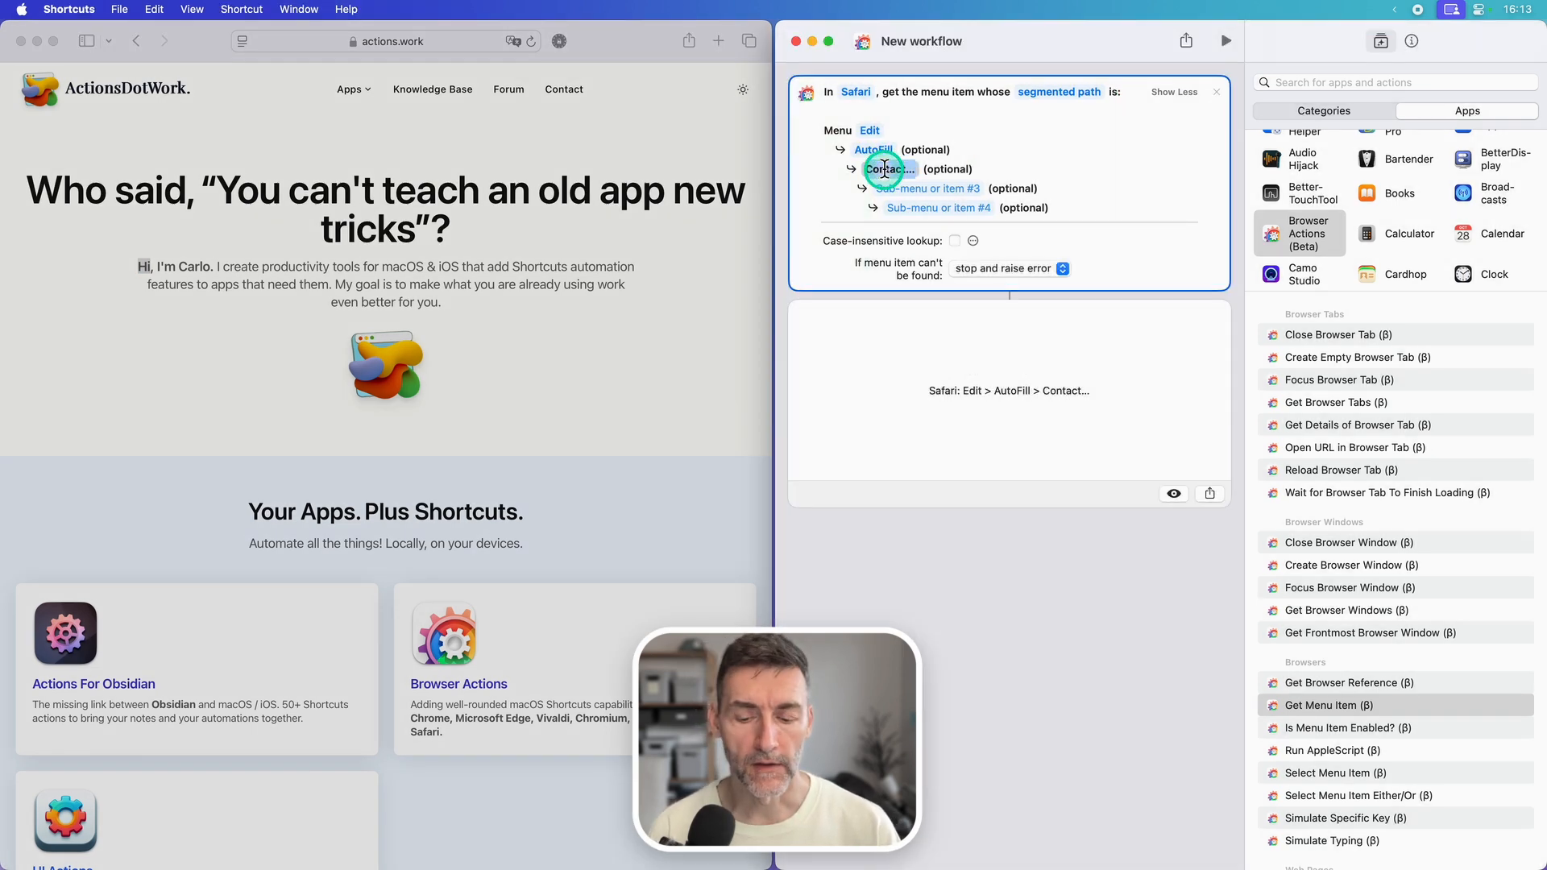
key(BackSpace)
click(939, 209)
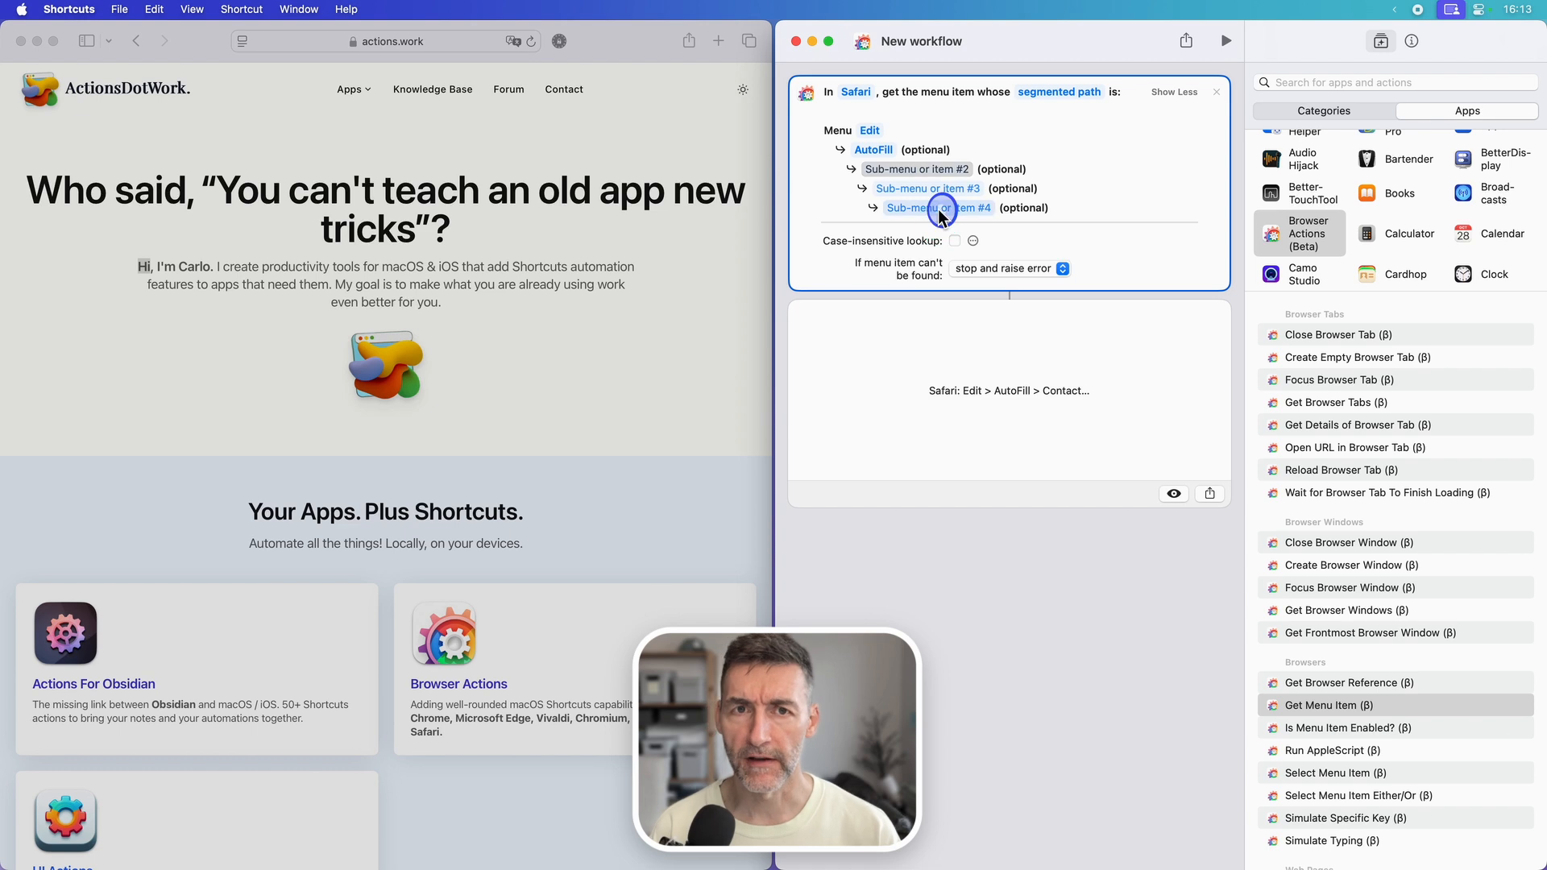
text(Conta)
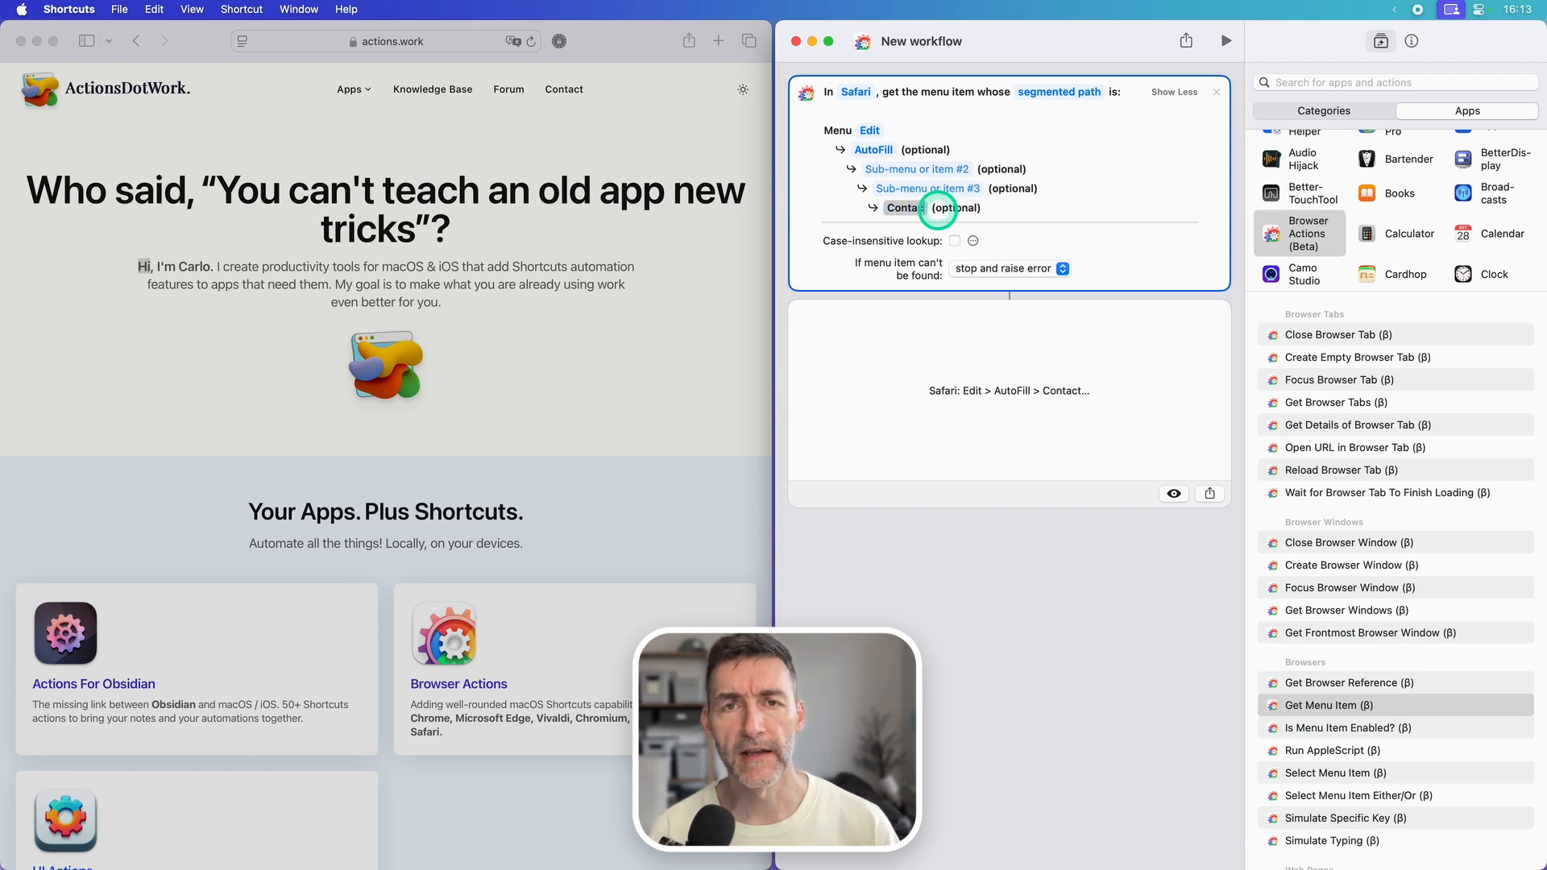
text(ct...)
click(1117, 174)
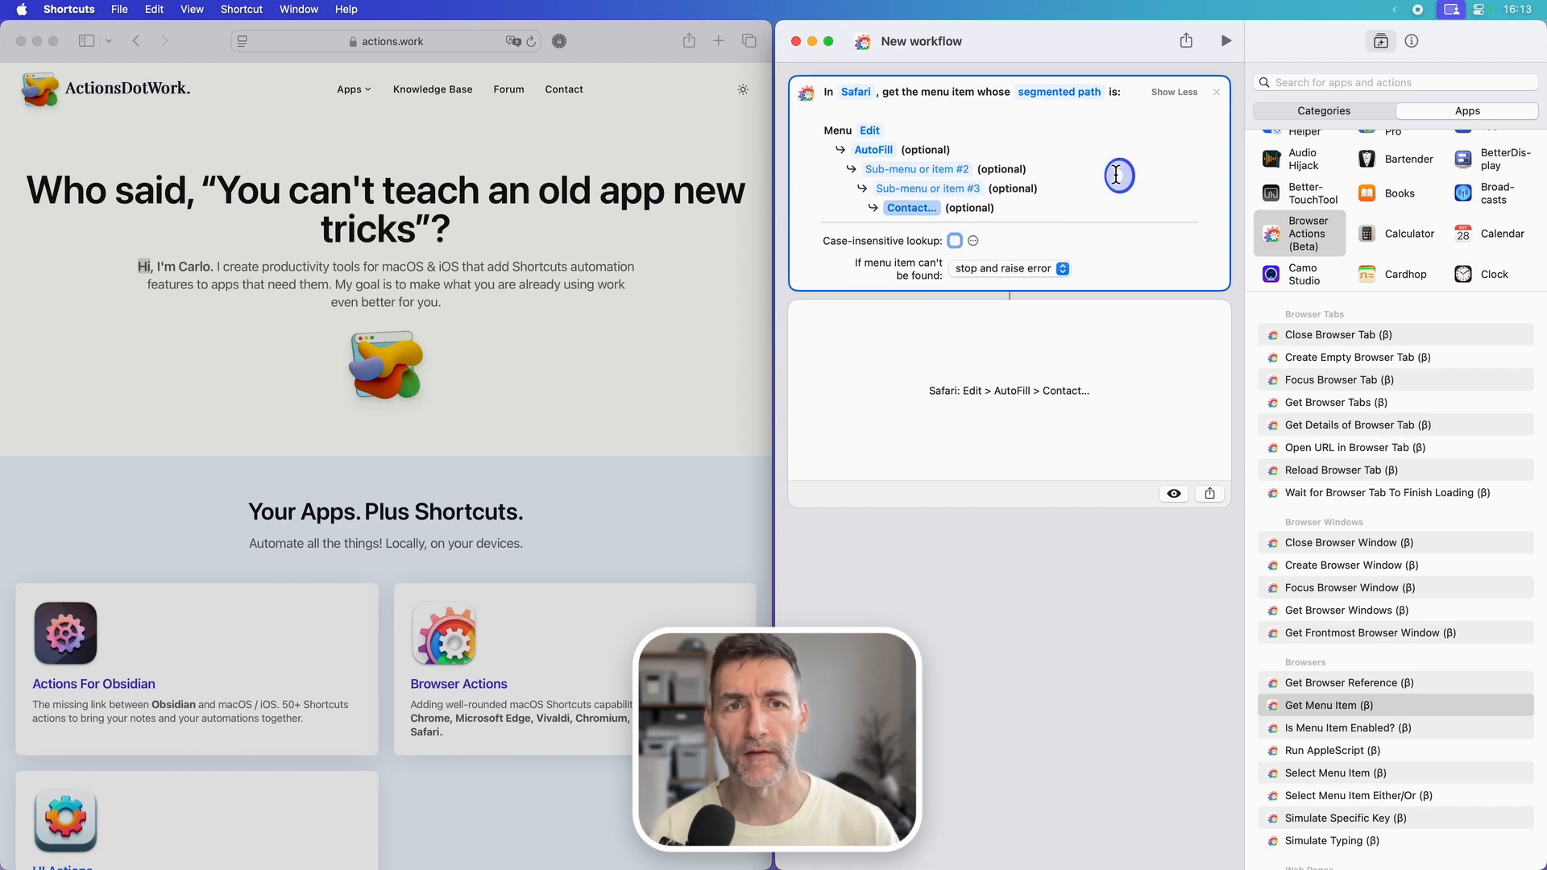
click(1226, 42)
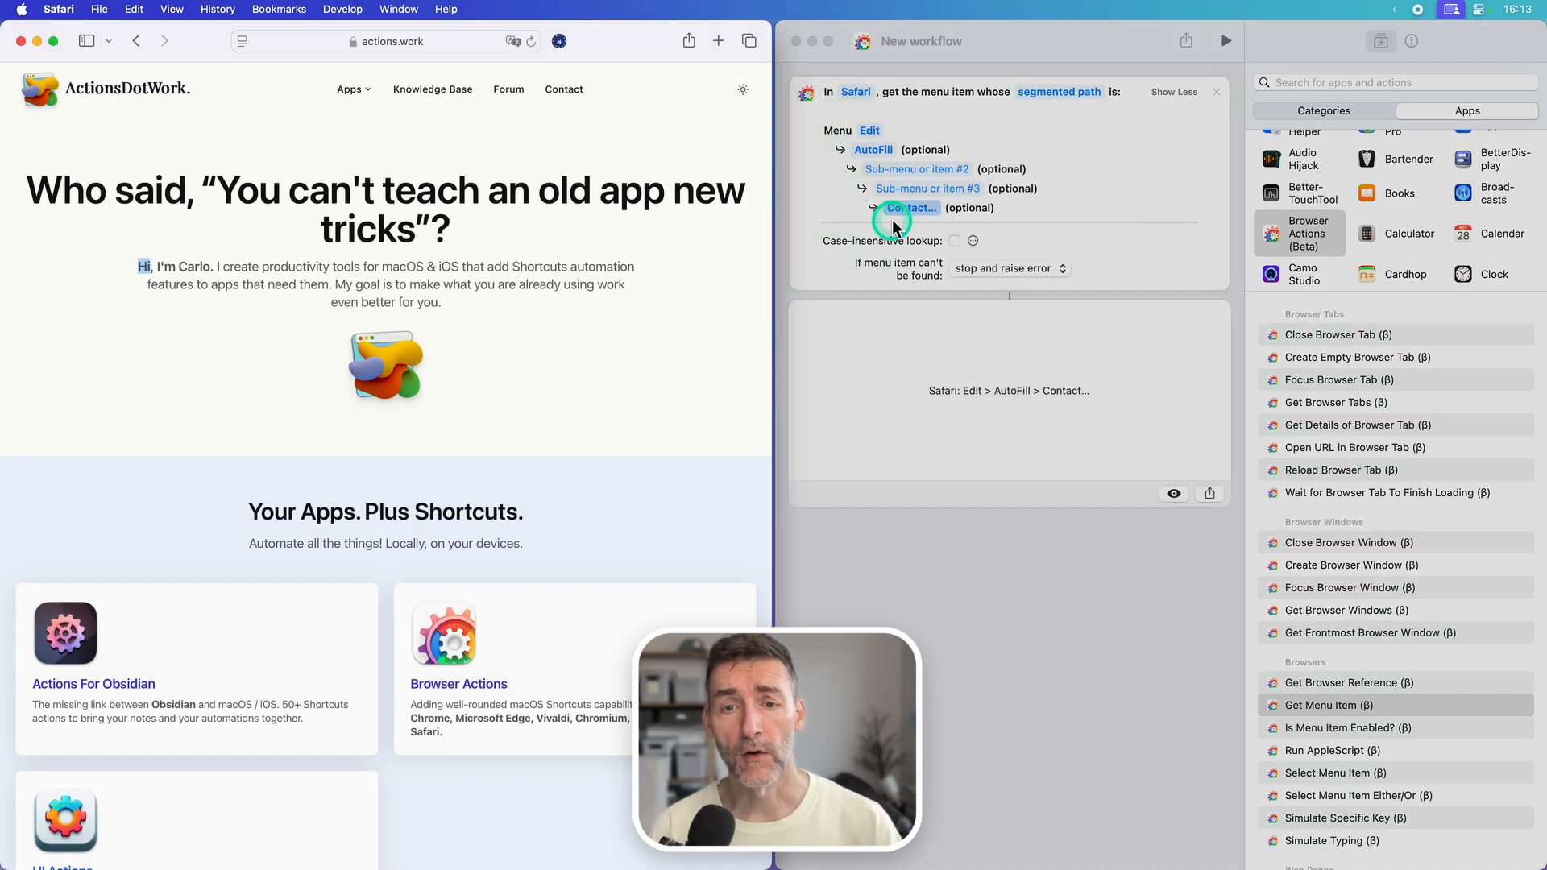
click(1000, 581)
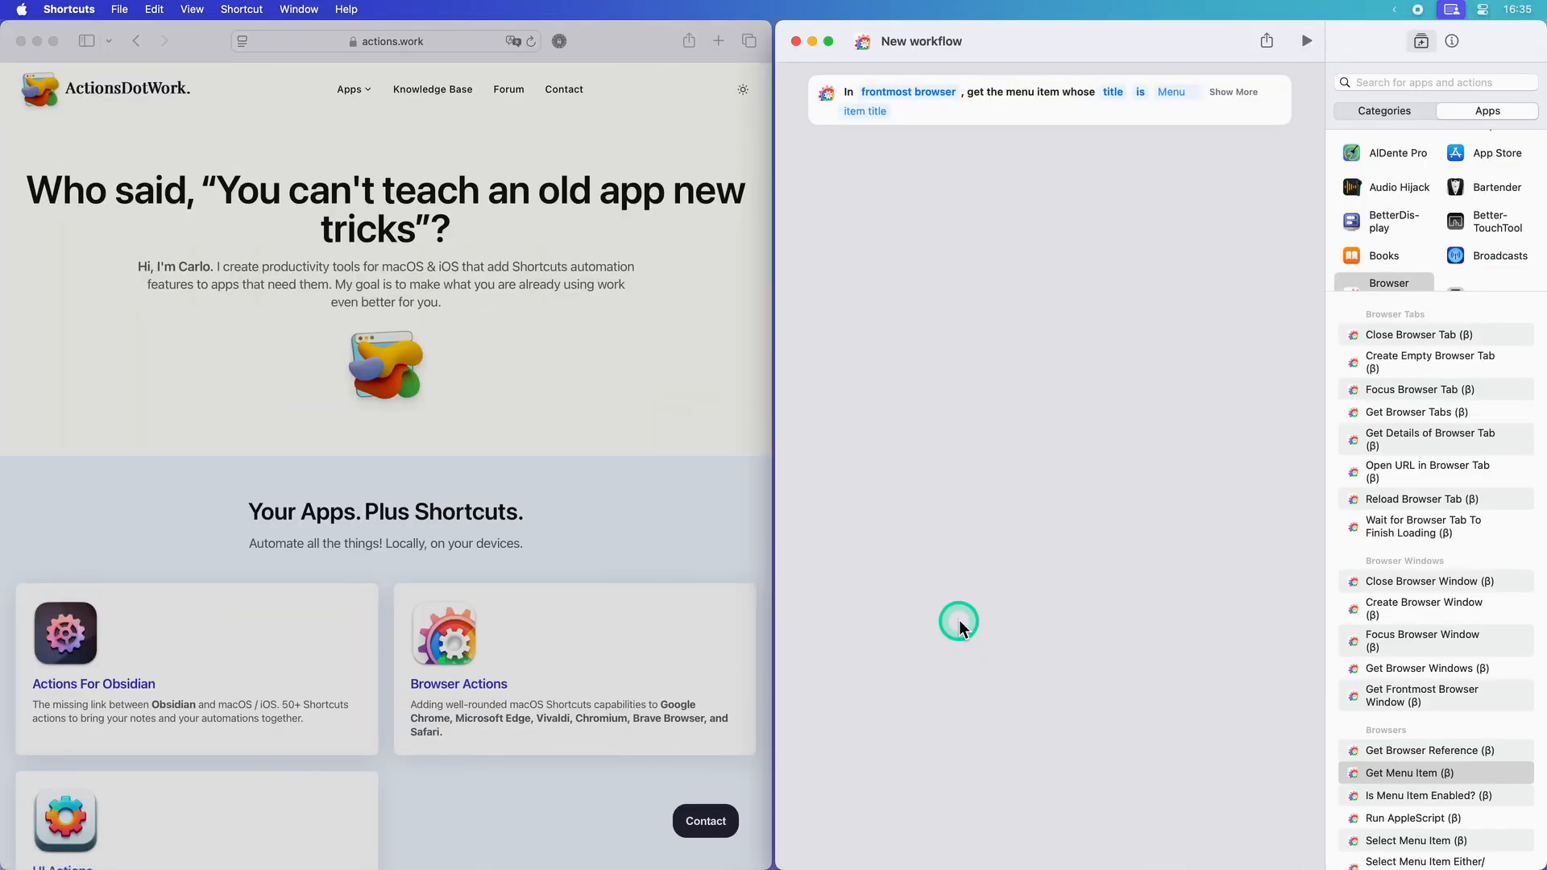
Step: Set the Get Menu Item action to Safari and view the Find submenu in Safari's Edit menu
click(927, 92)
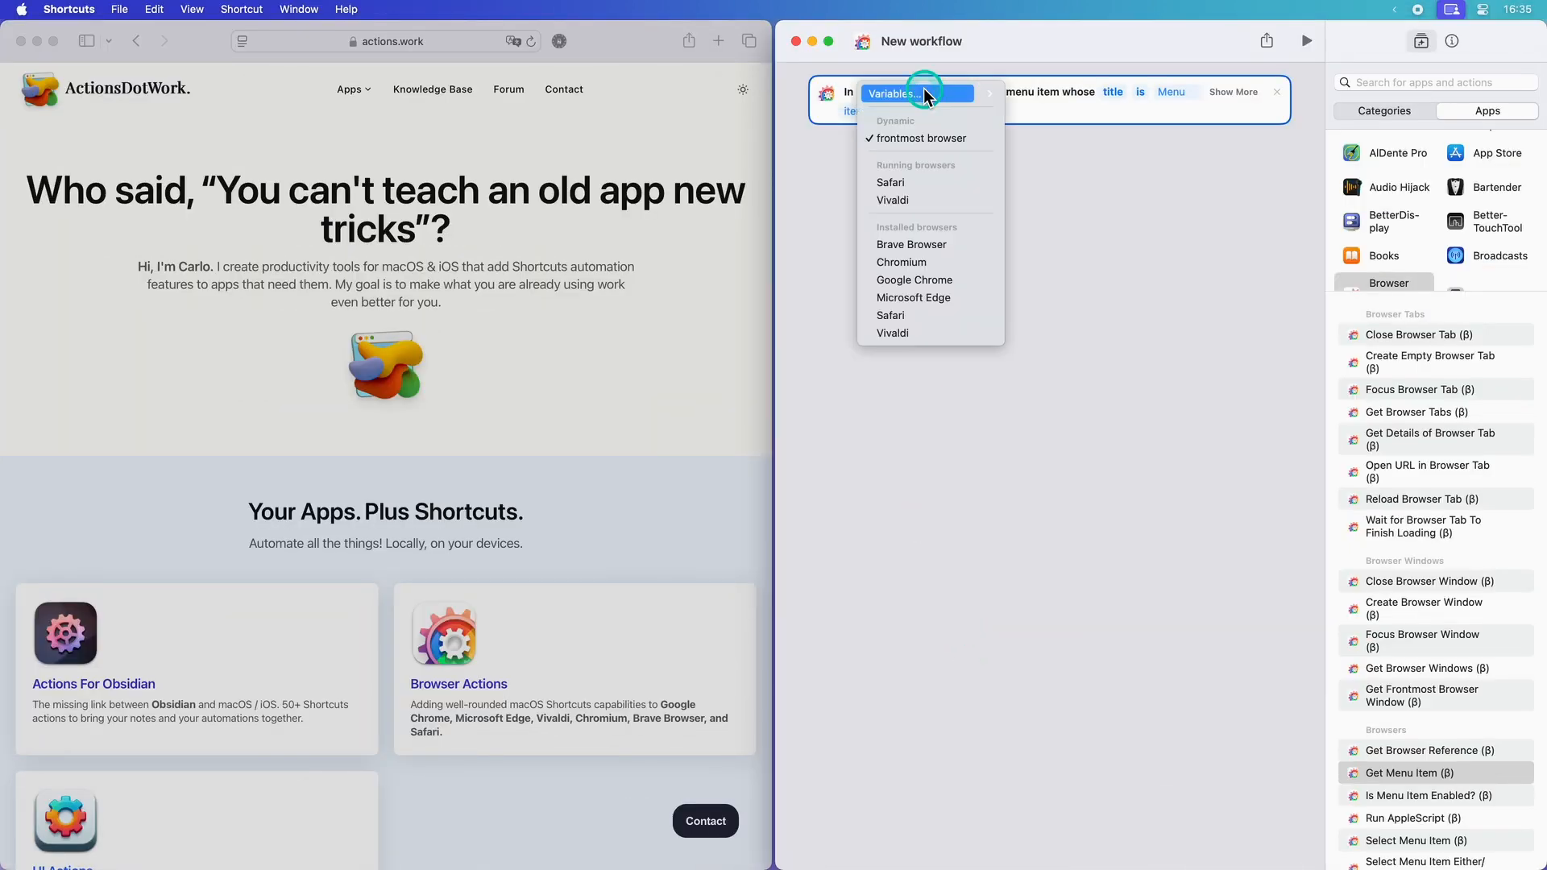
click(914, 187)
click(592, 245)
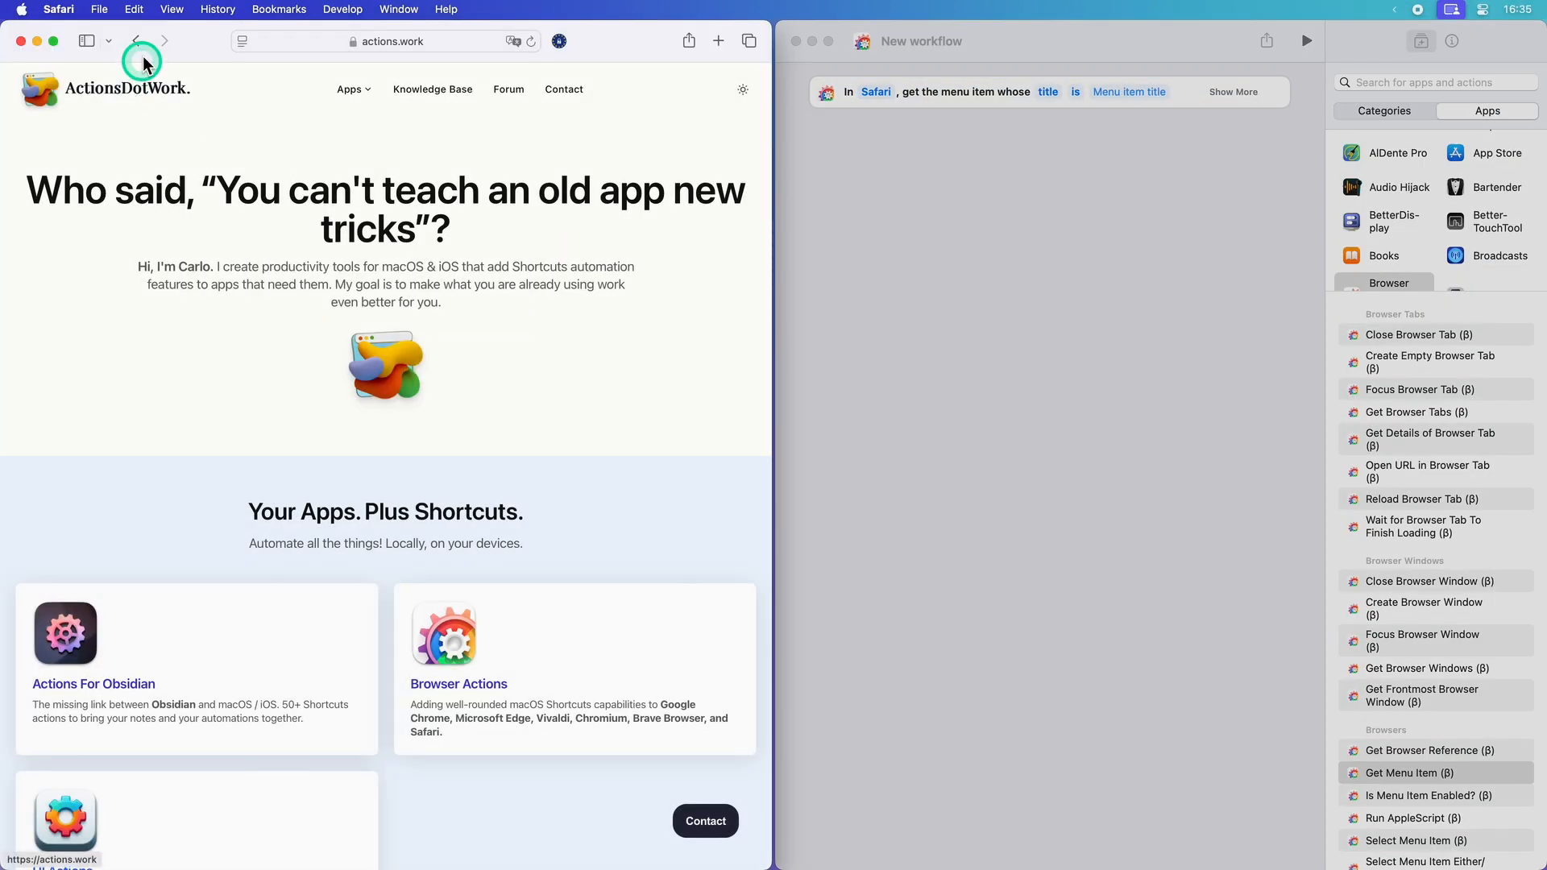
click(134, 9)
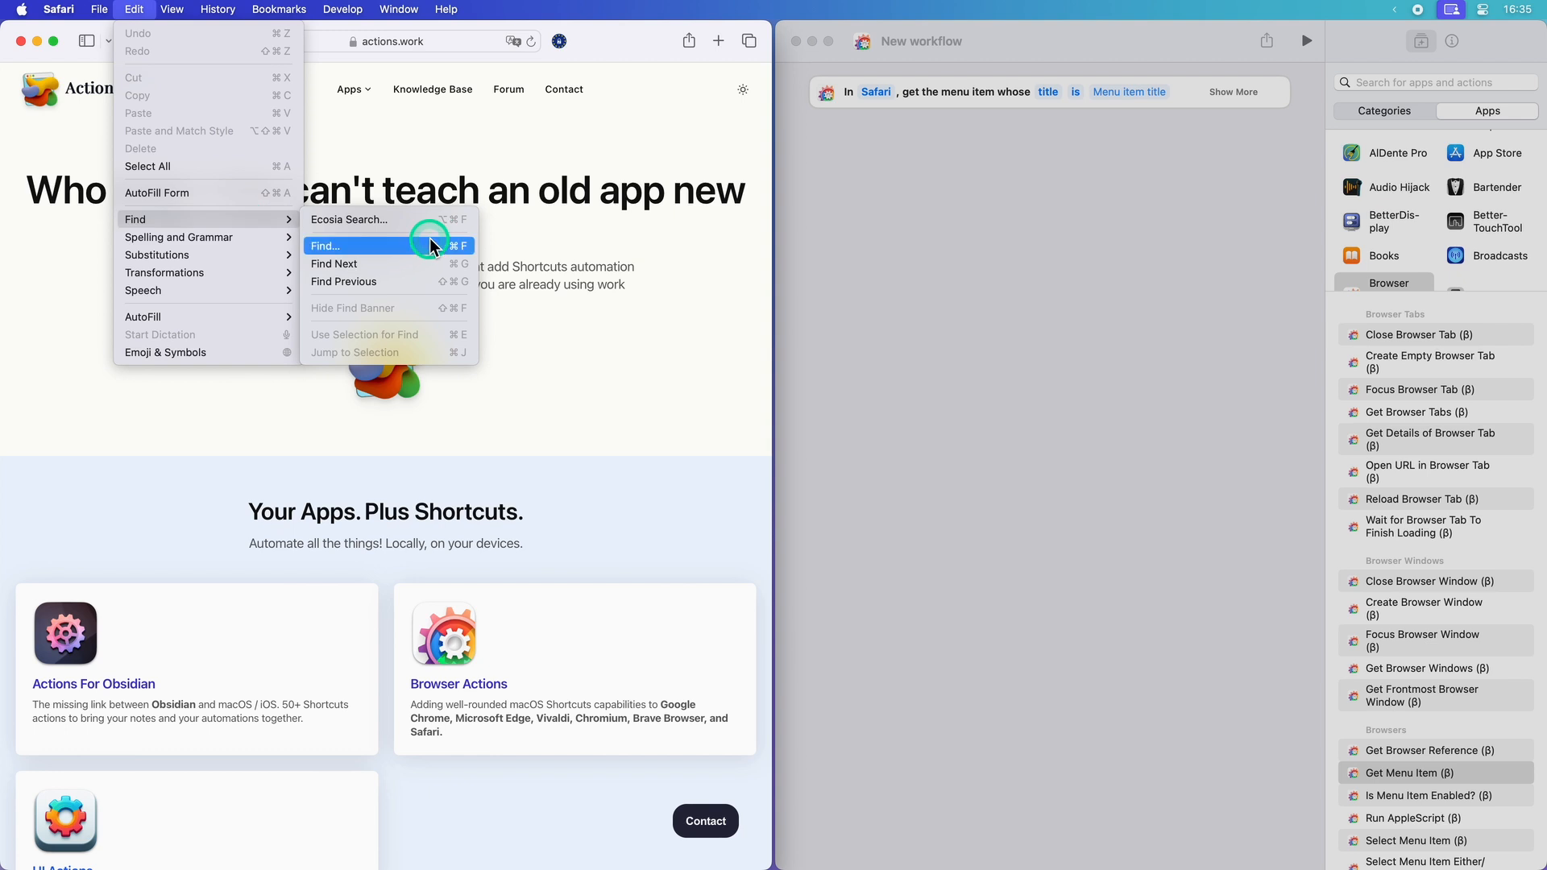
click(871, 270)
Step: Look up the menu item title "find..." with case-insensitive lookup enabled and run the workflow
click(1120, 92)
text(f)
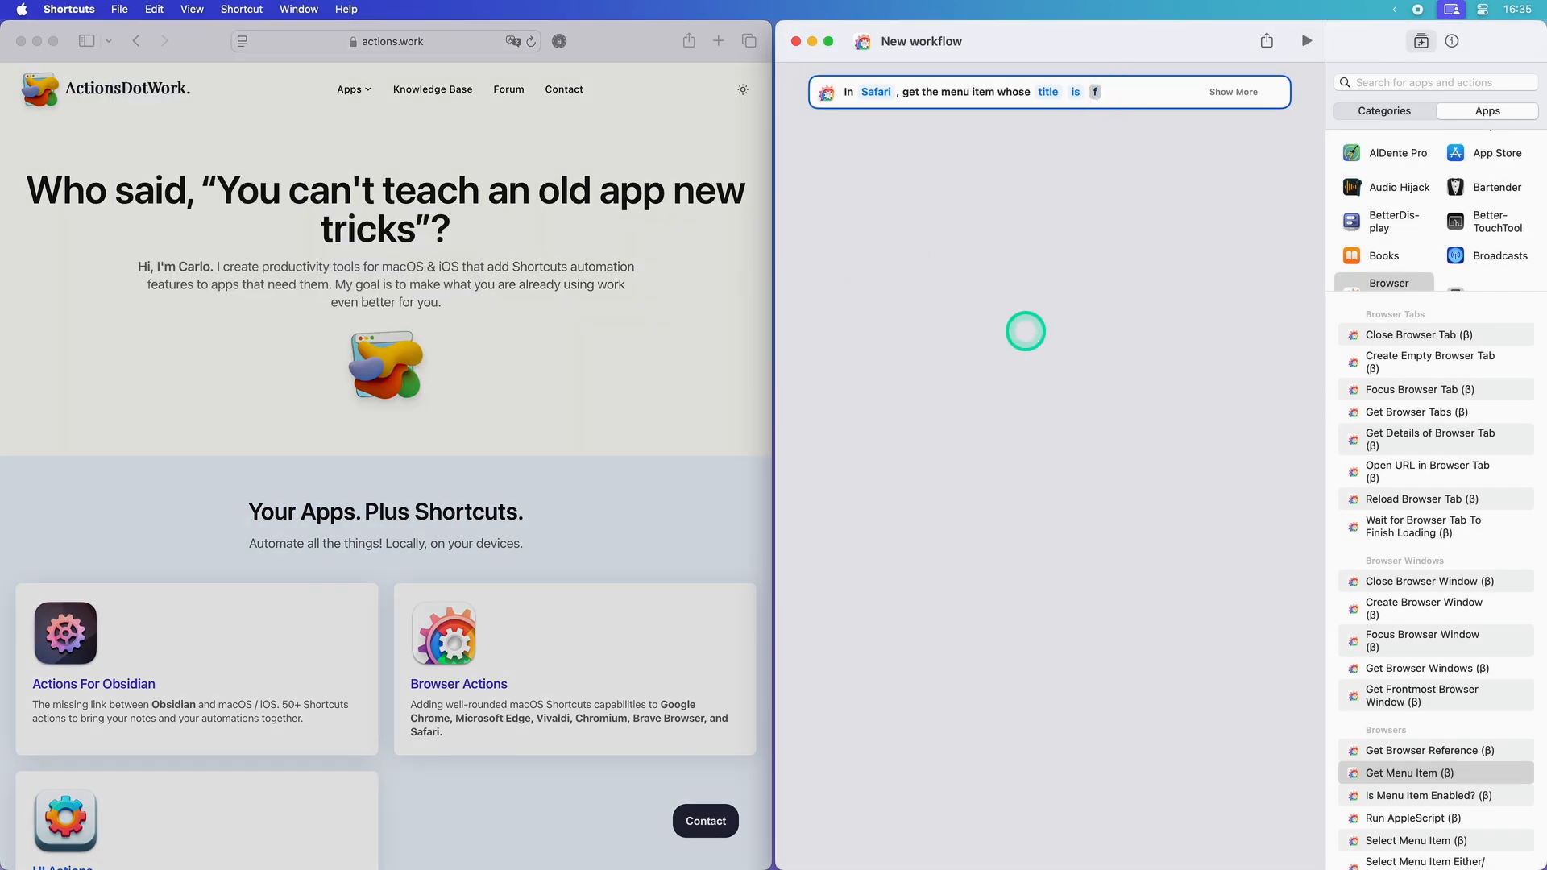
text(ind...)
click(1227, 92)
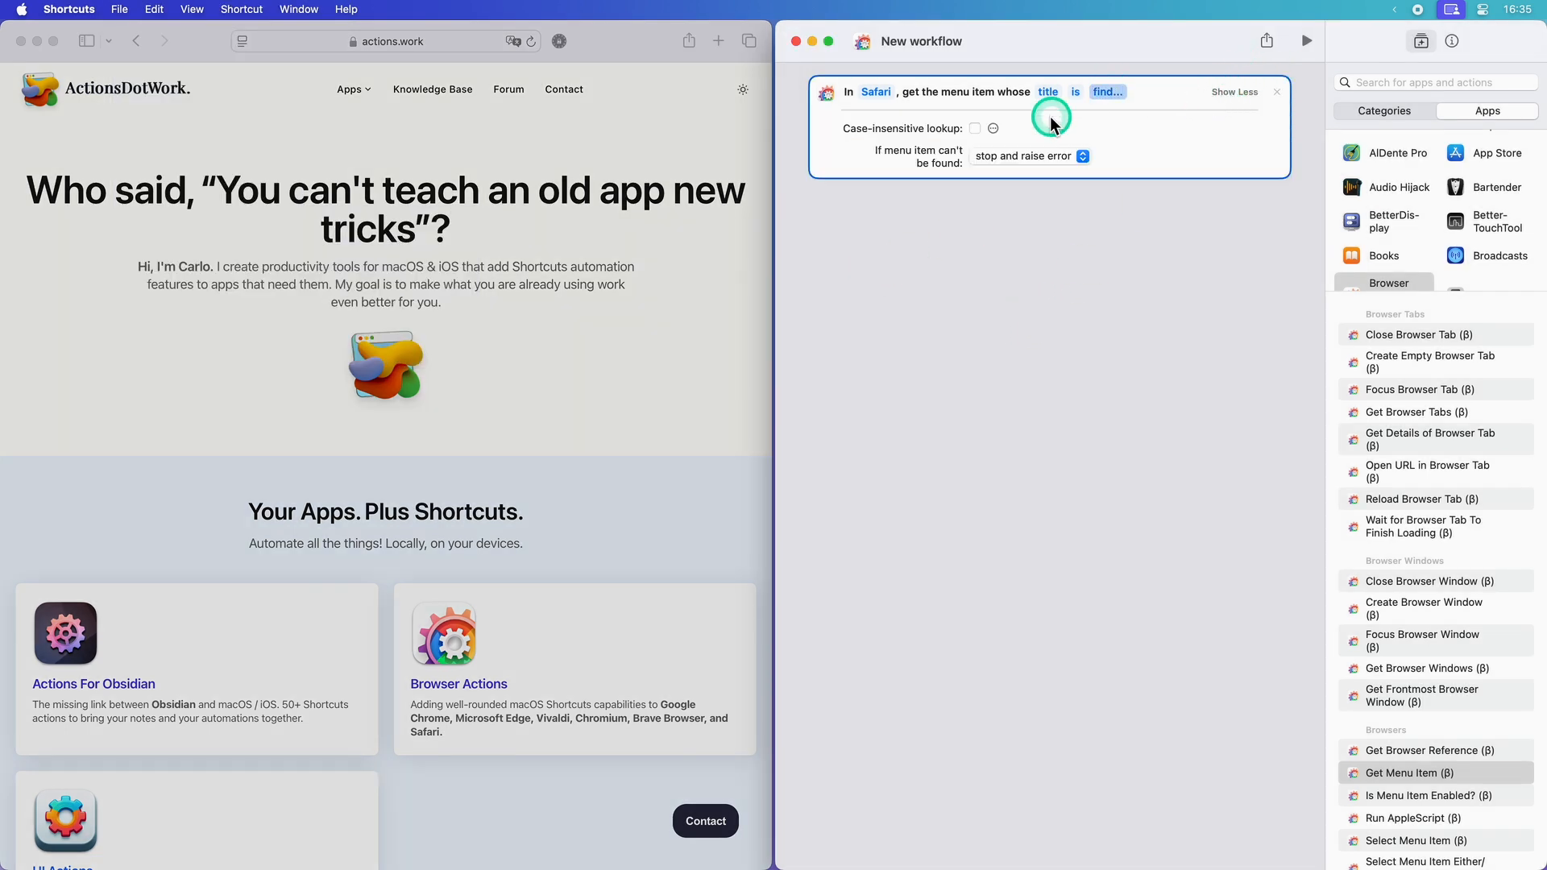
click(972, 128)
click(1019, 278)
click(1307, 40)
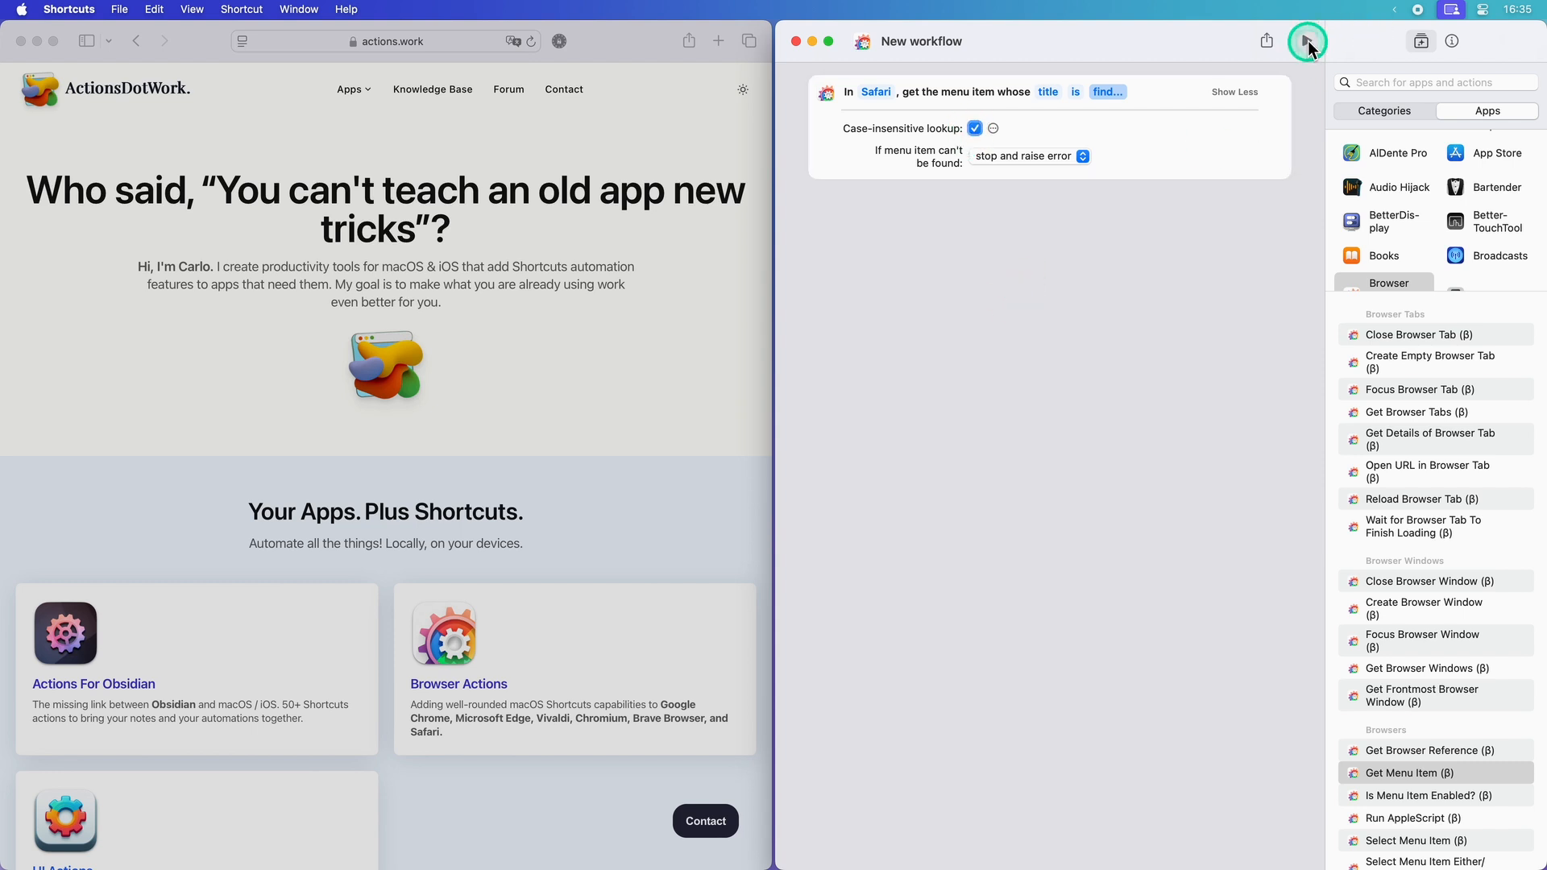
click(1106, 450)
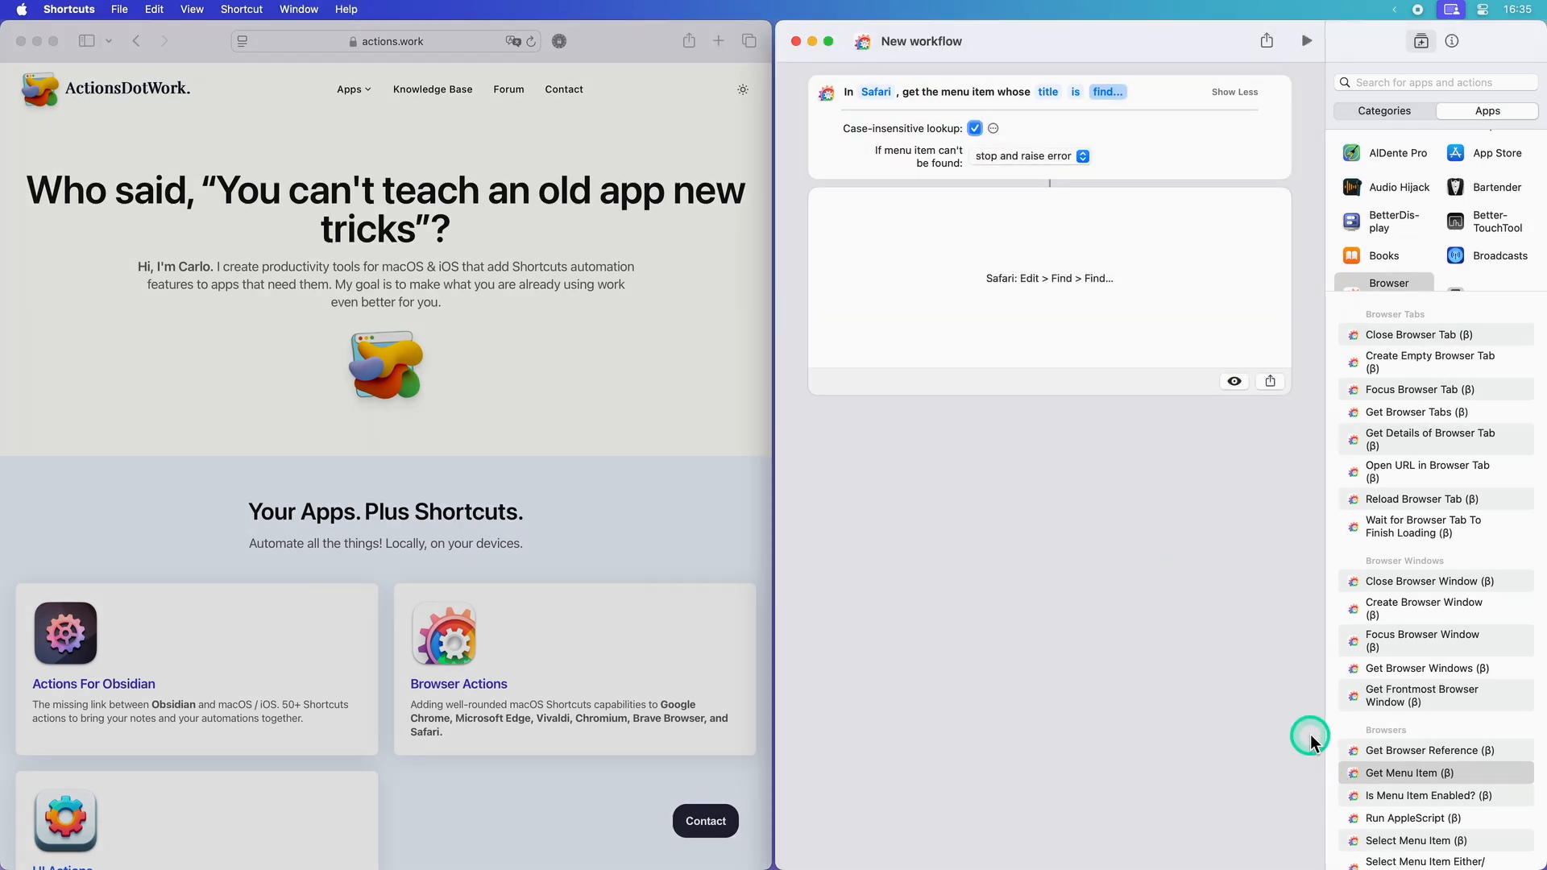
Step: Add a Select Menu Item action below that selects by reference, using the Menu Item variable
drag(1393, 842, 995, 235)
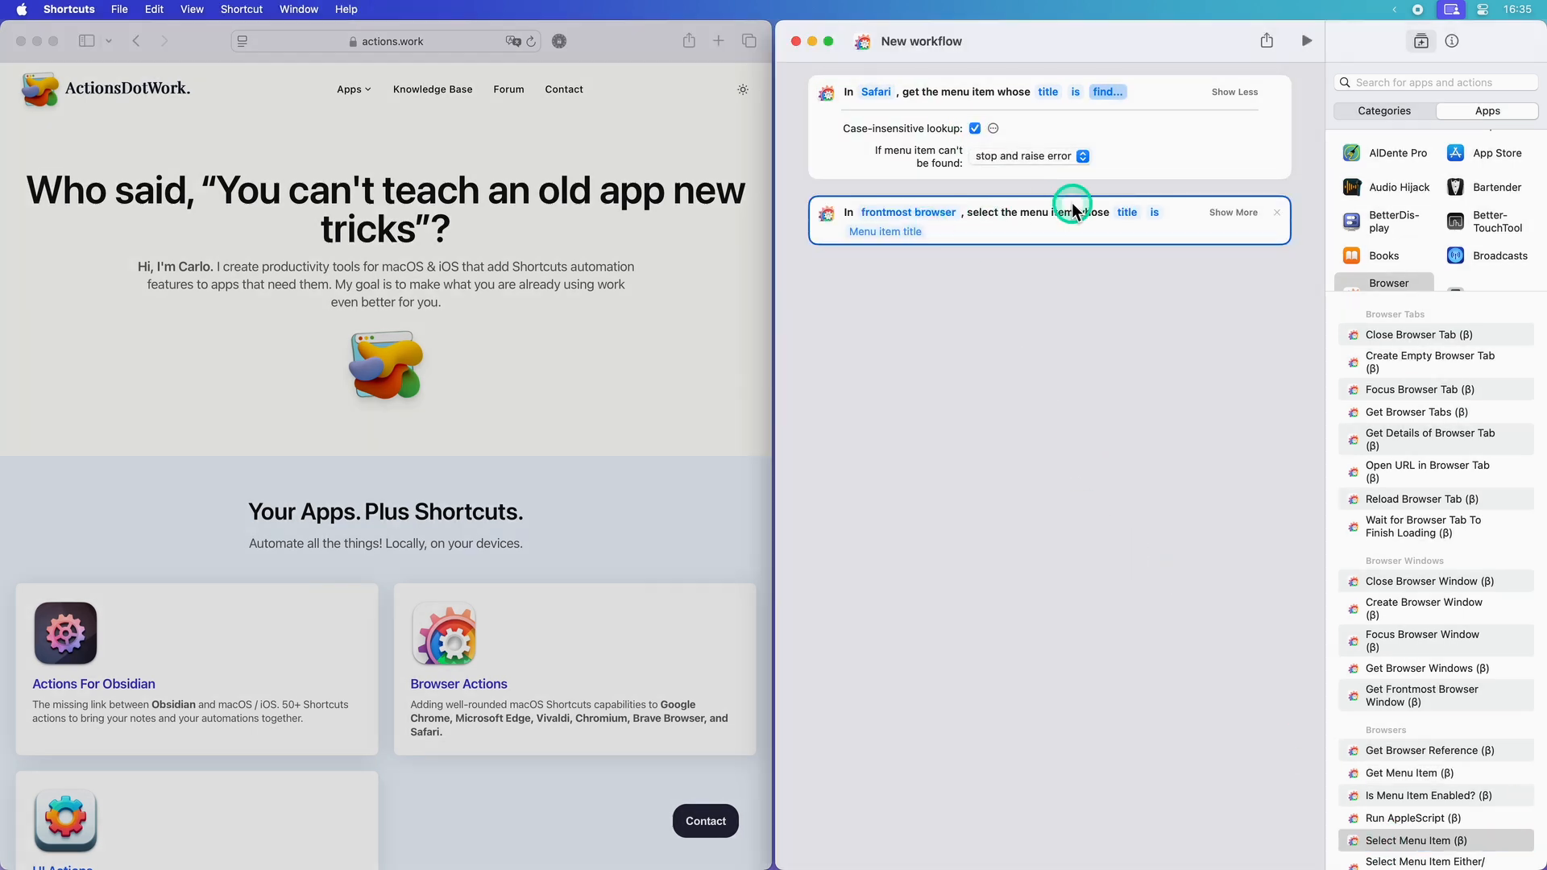
click(1132, 214)
click(1156, 267)
click(1113, 212)
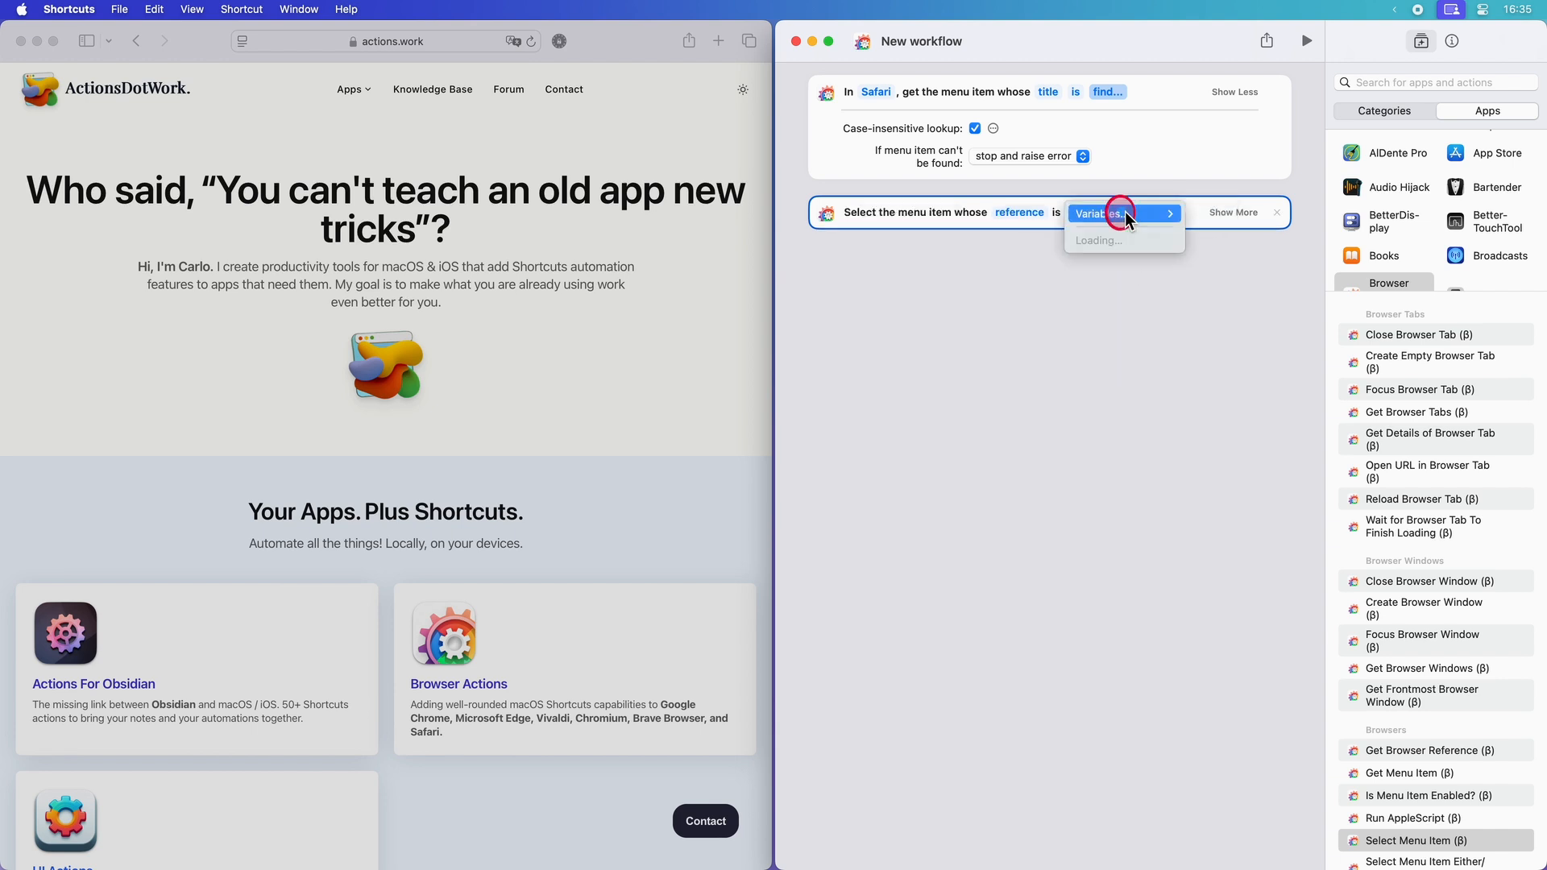
mouse_move(1160, 213)
click(1234, 254)
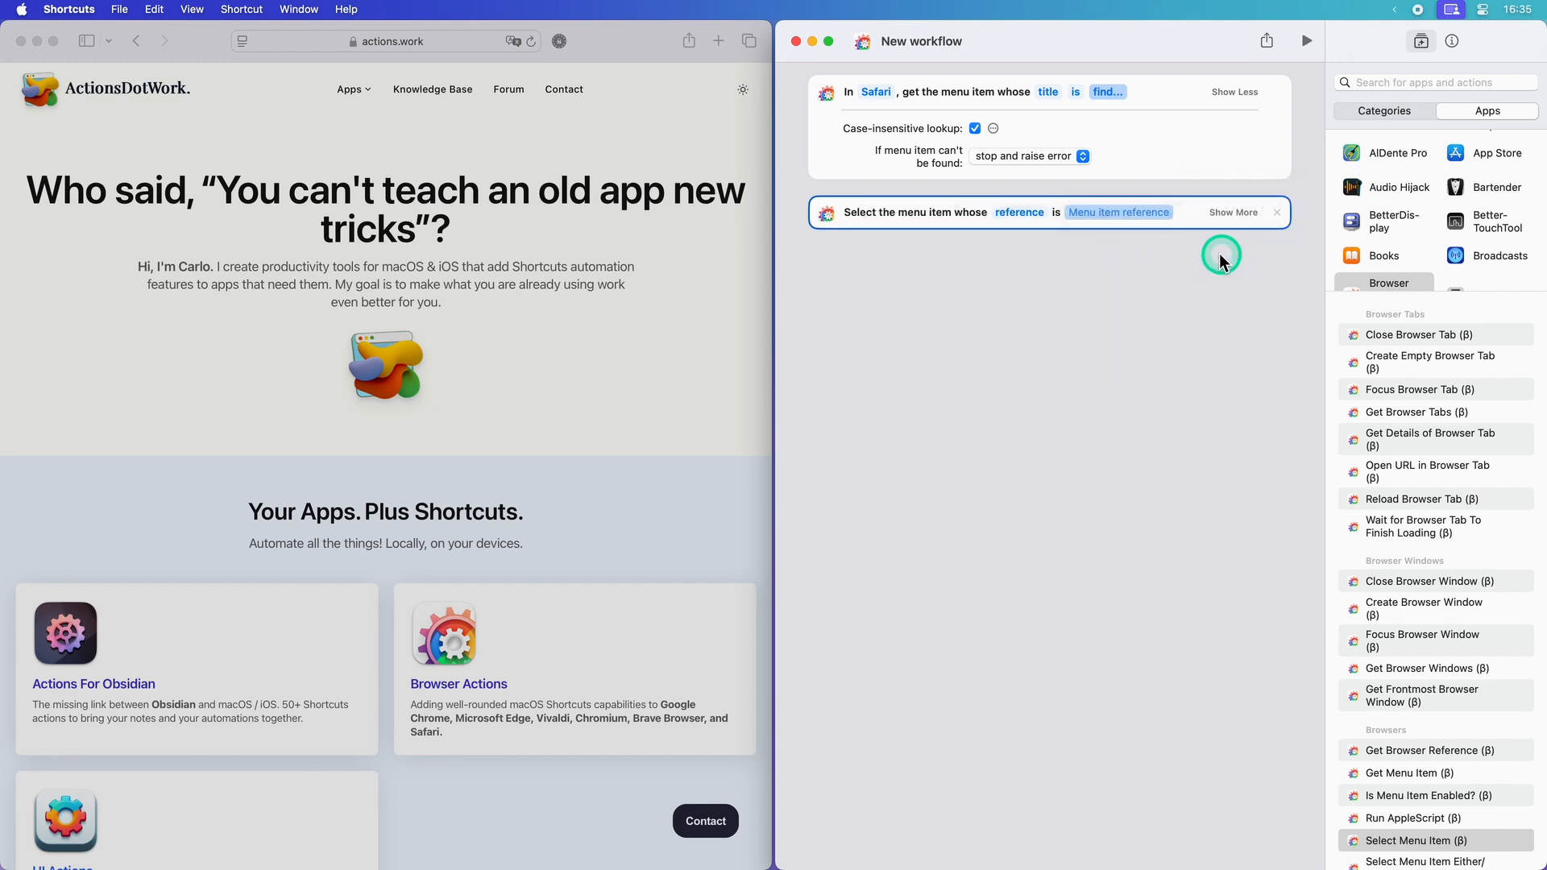
Step: Add a second Select Menu Item action using the same Menu Item reference and run the workflow
double_click(1387, 830)
click(1127, 255)
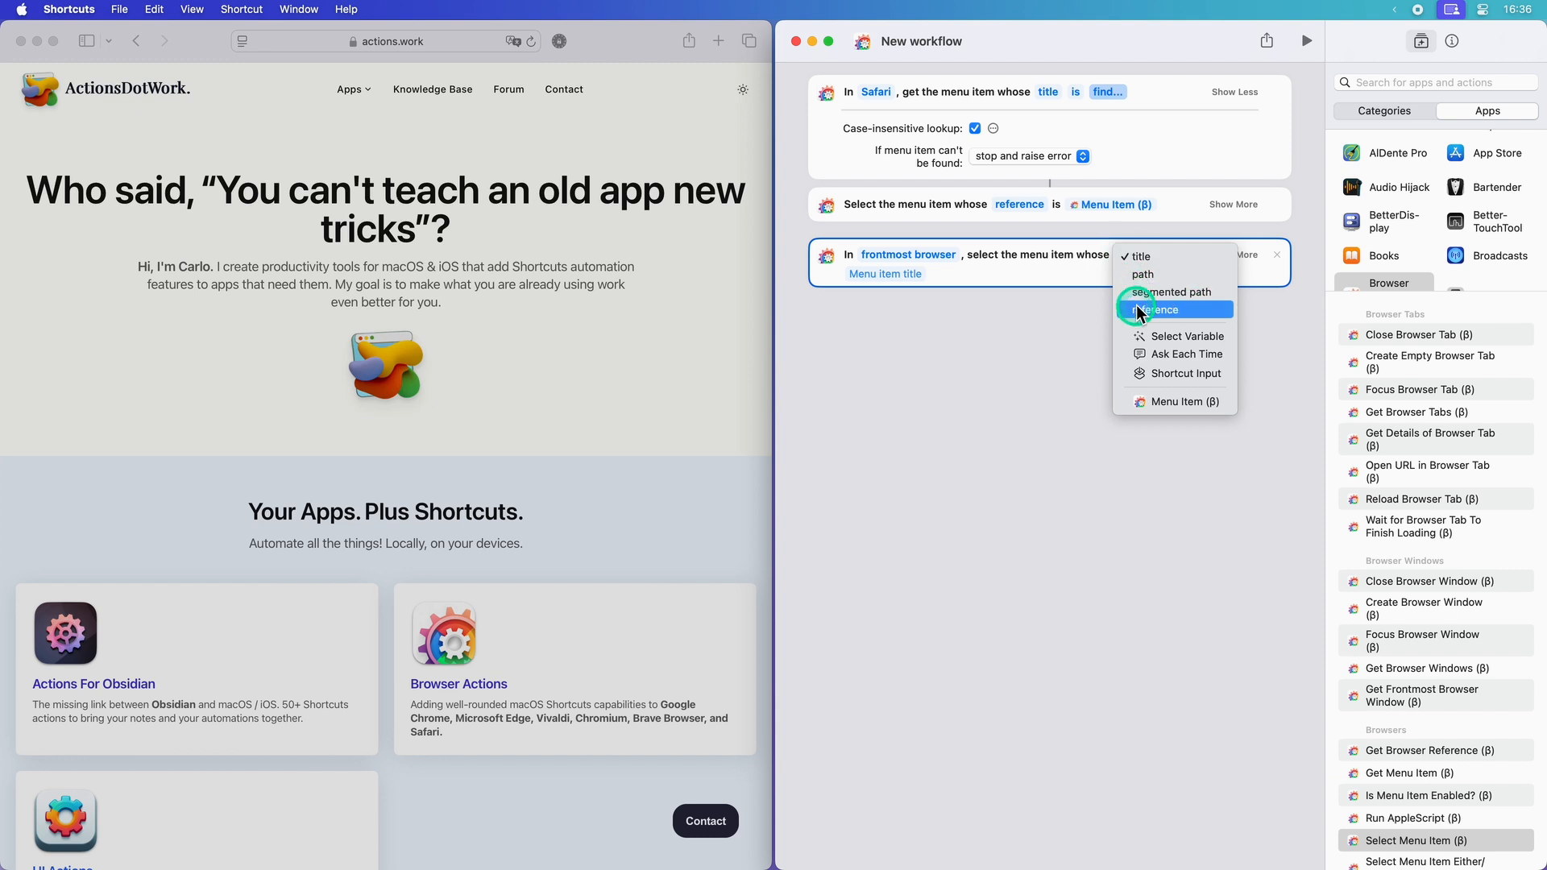
click(1138, 311)
click(1114, 258)
mouse_move(1121, 257)
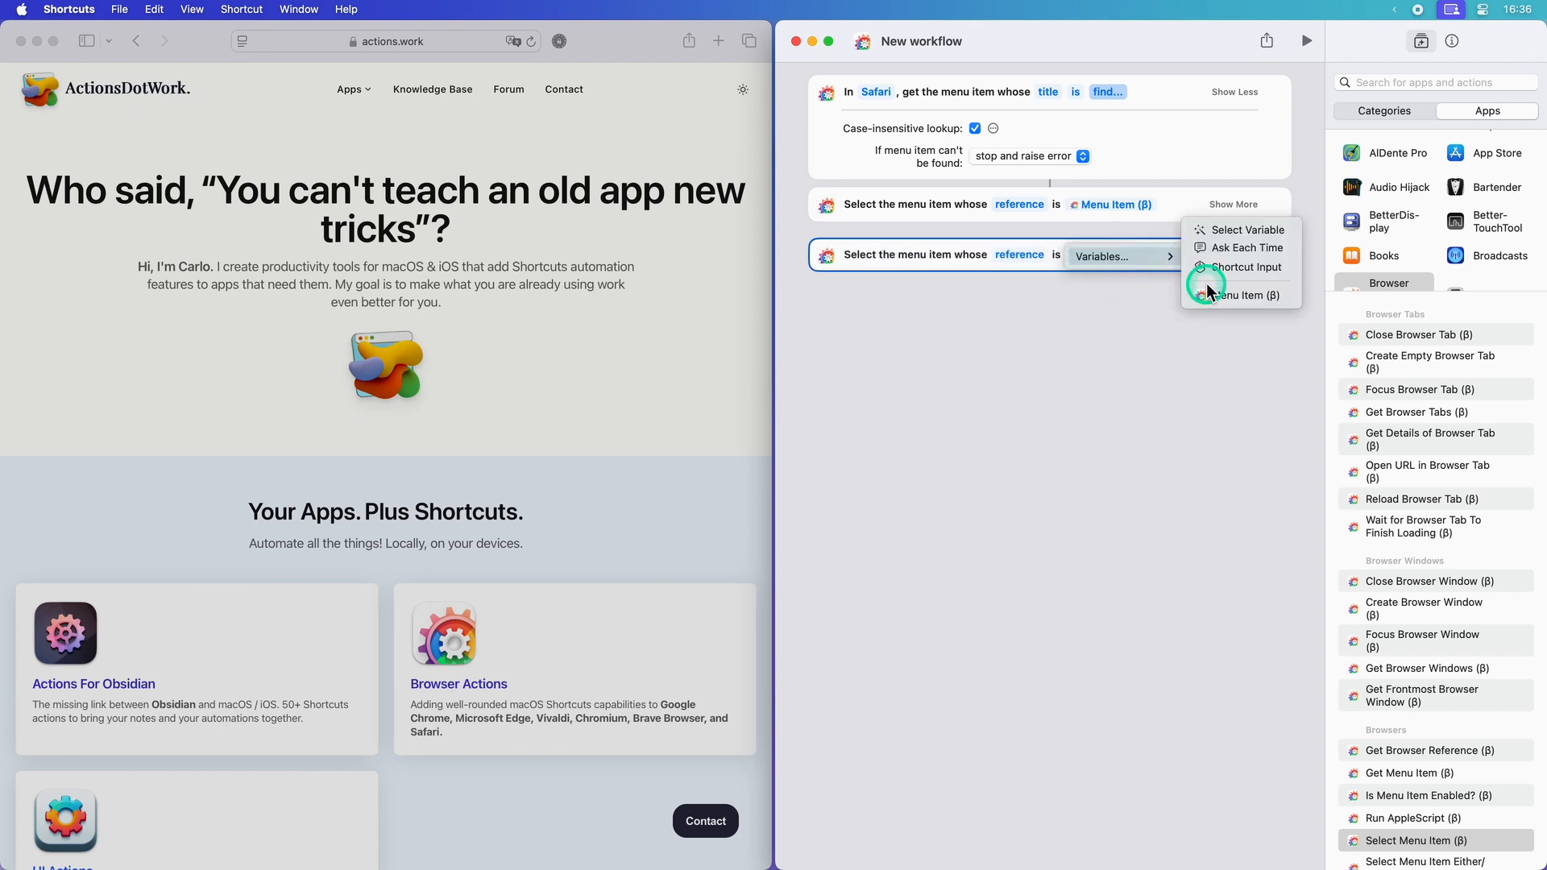
click(1214, 296)
click(1307, 41)
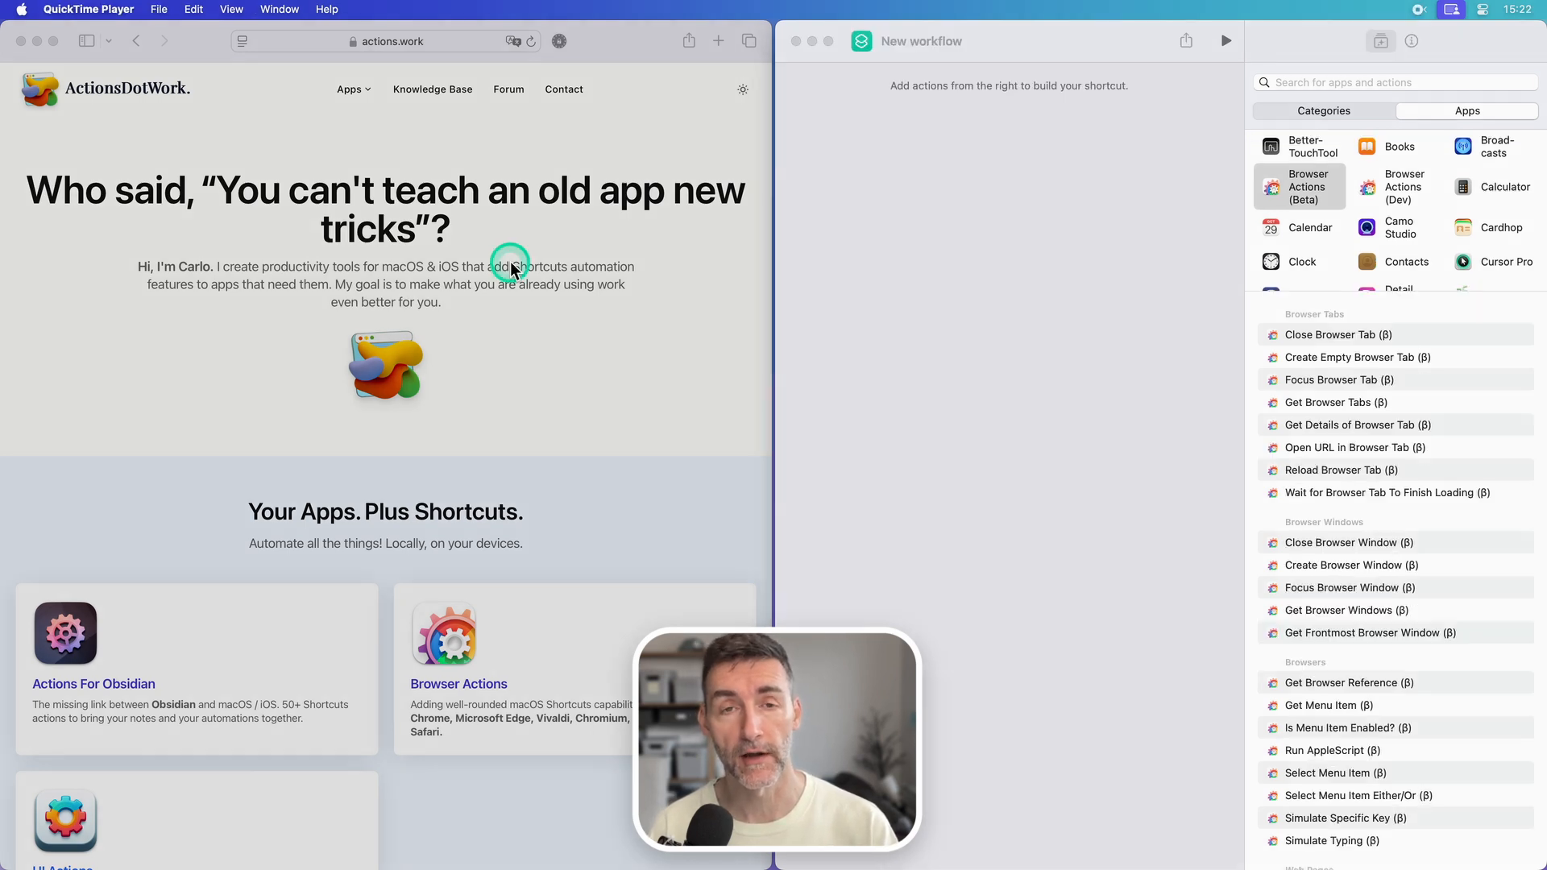
Step: Examine whether Start Dictation is available in Safari's Edit menu
click(978, 301)
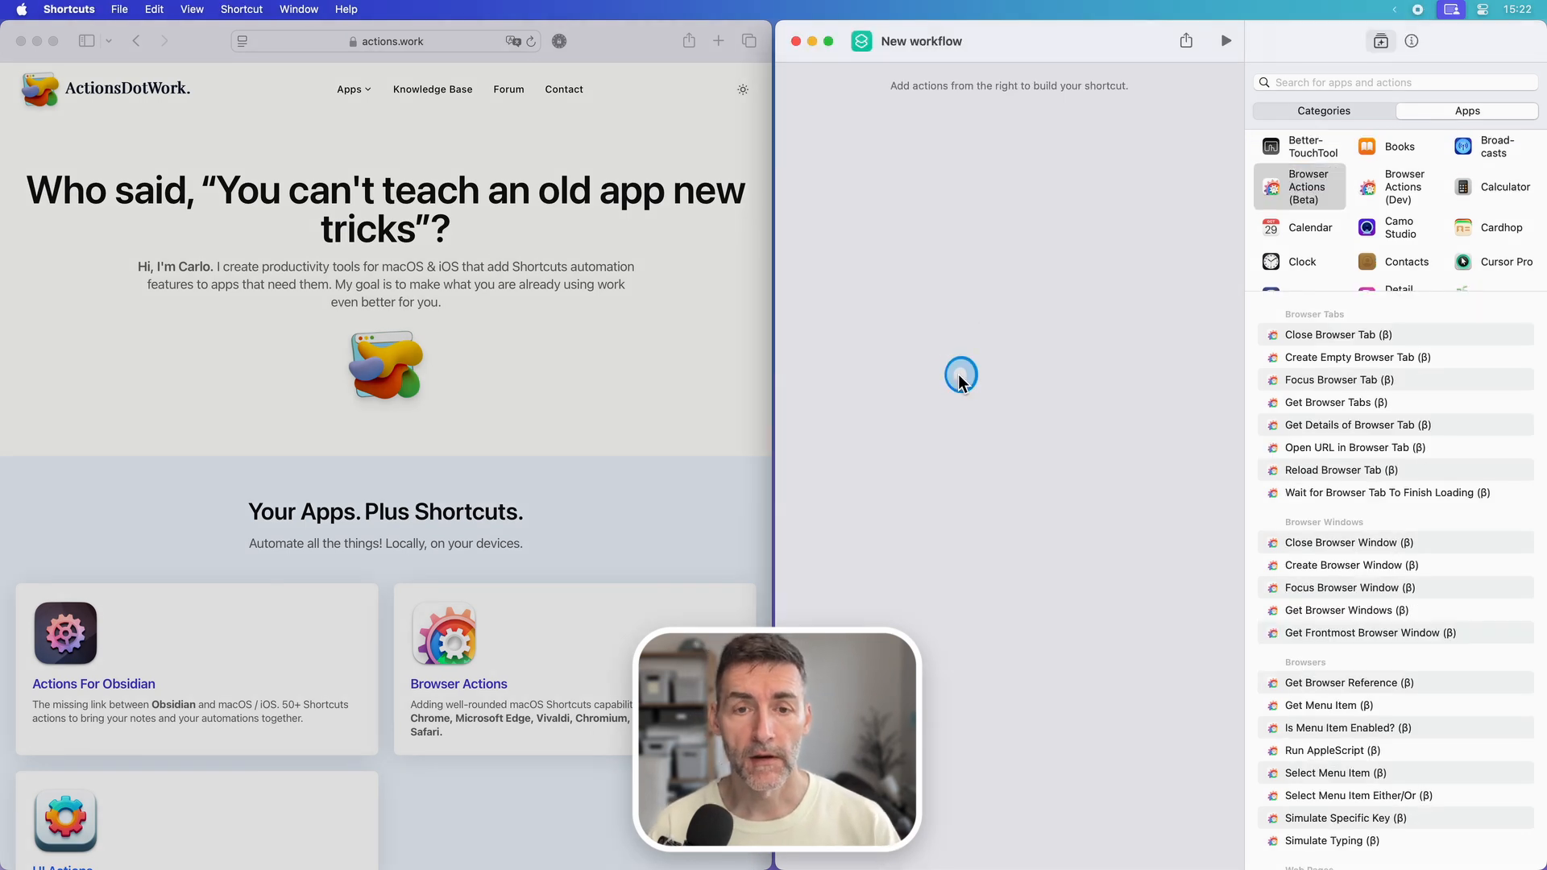
click(709, 365)
click(134, 9)
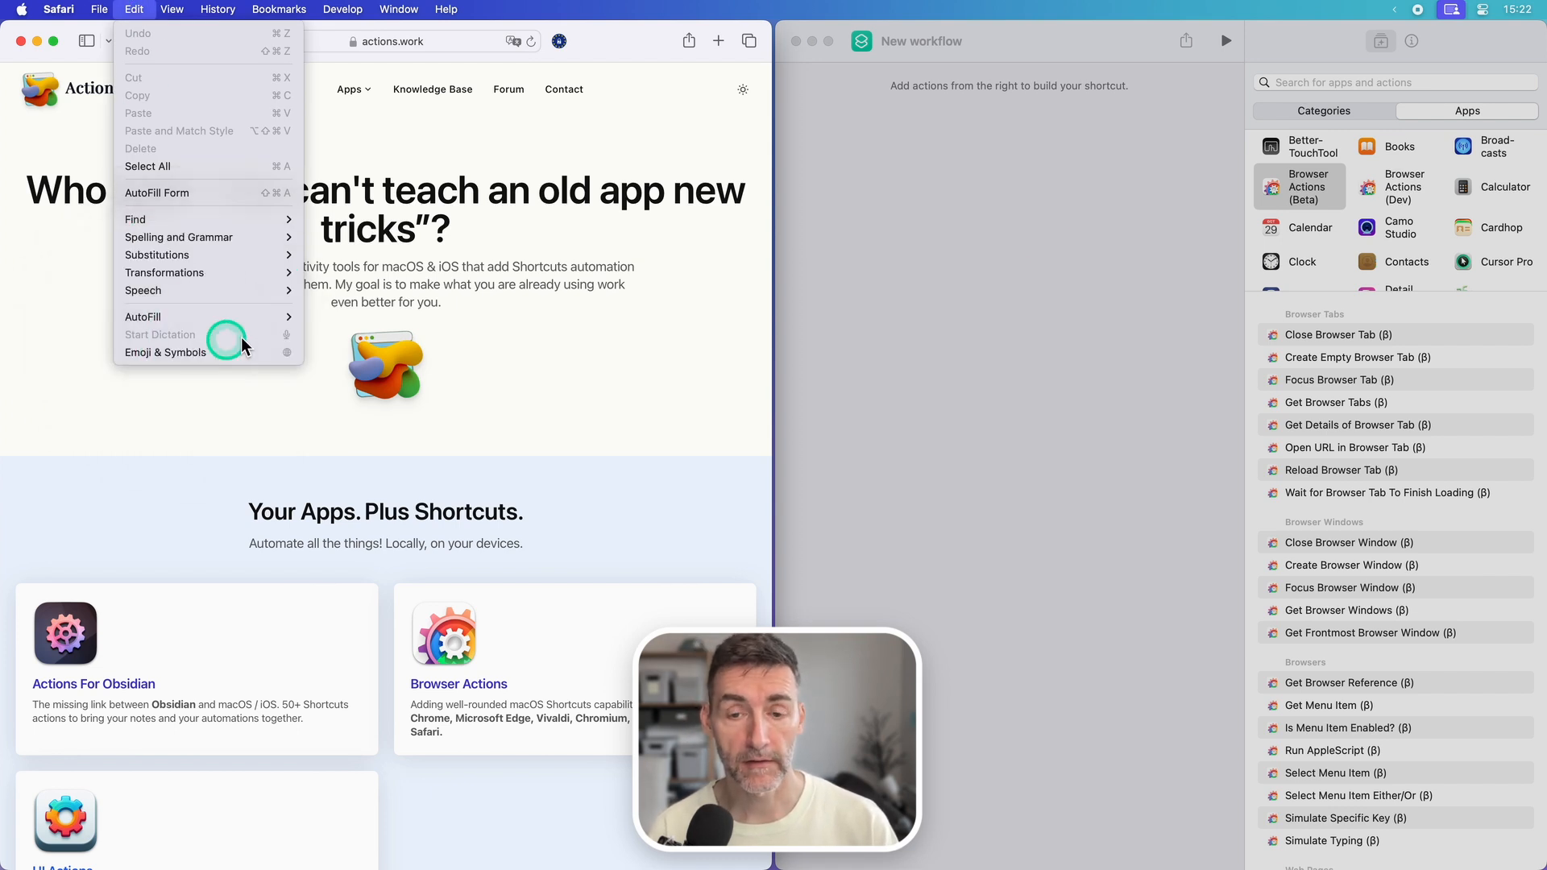
click(1067, 249)
Step: Add a Get Menu Item action for Safari with the title "Start Dictation" and run the workflow
double_click(1318, 705)
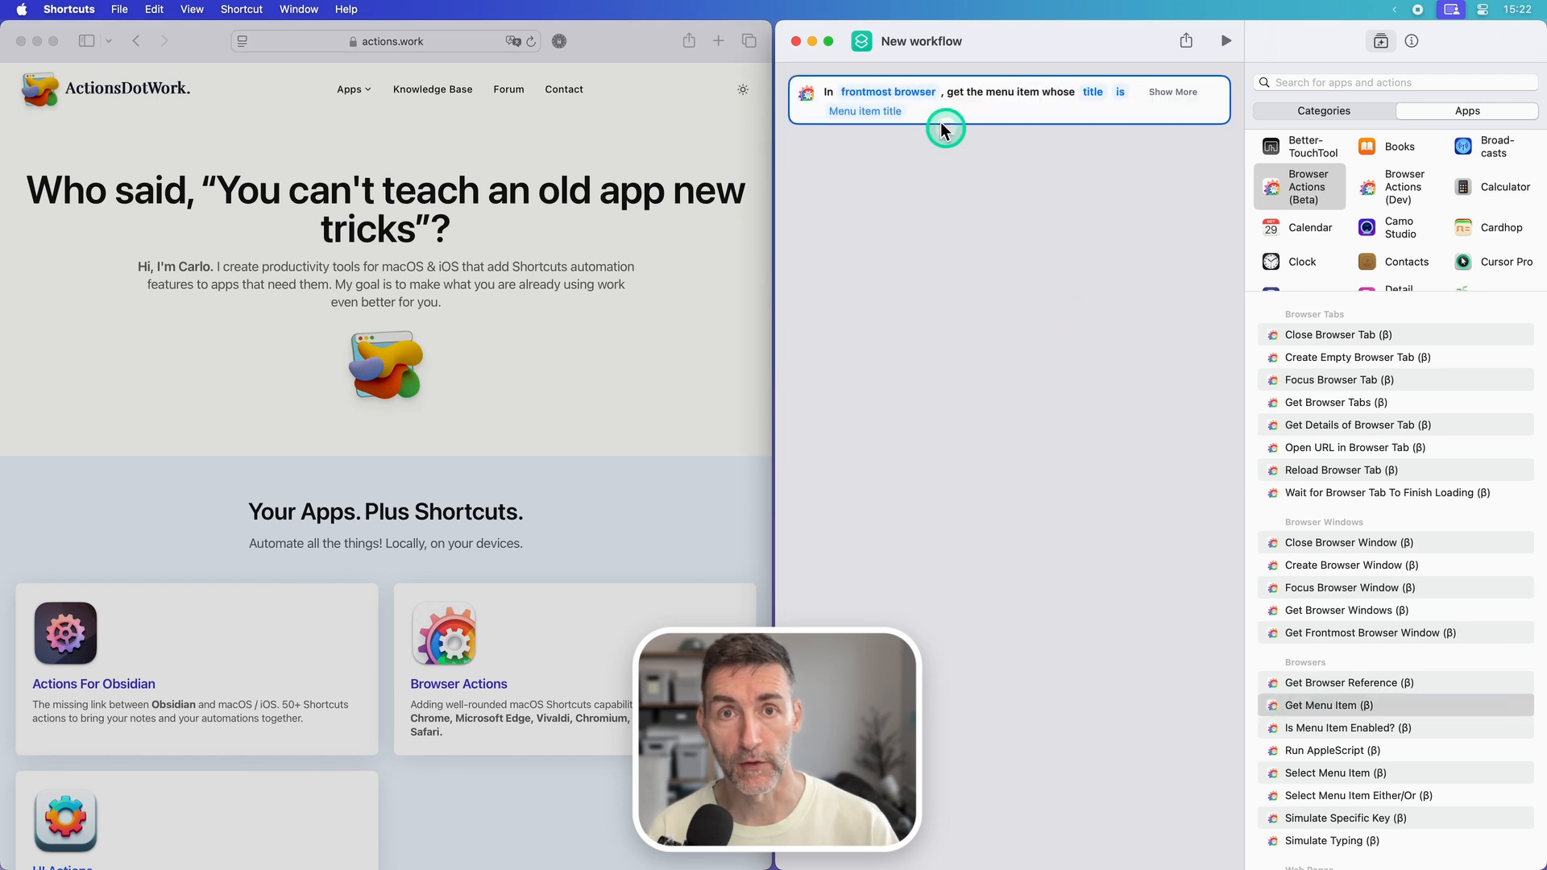
click(904, 94)
click(904, 183)
click(1099, 93)
text(Start Dictation)
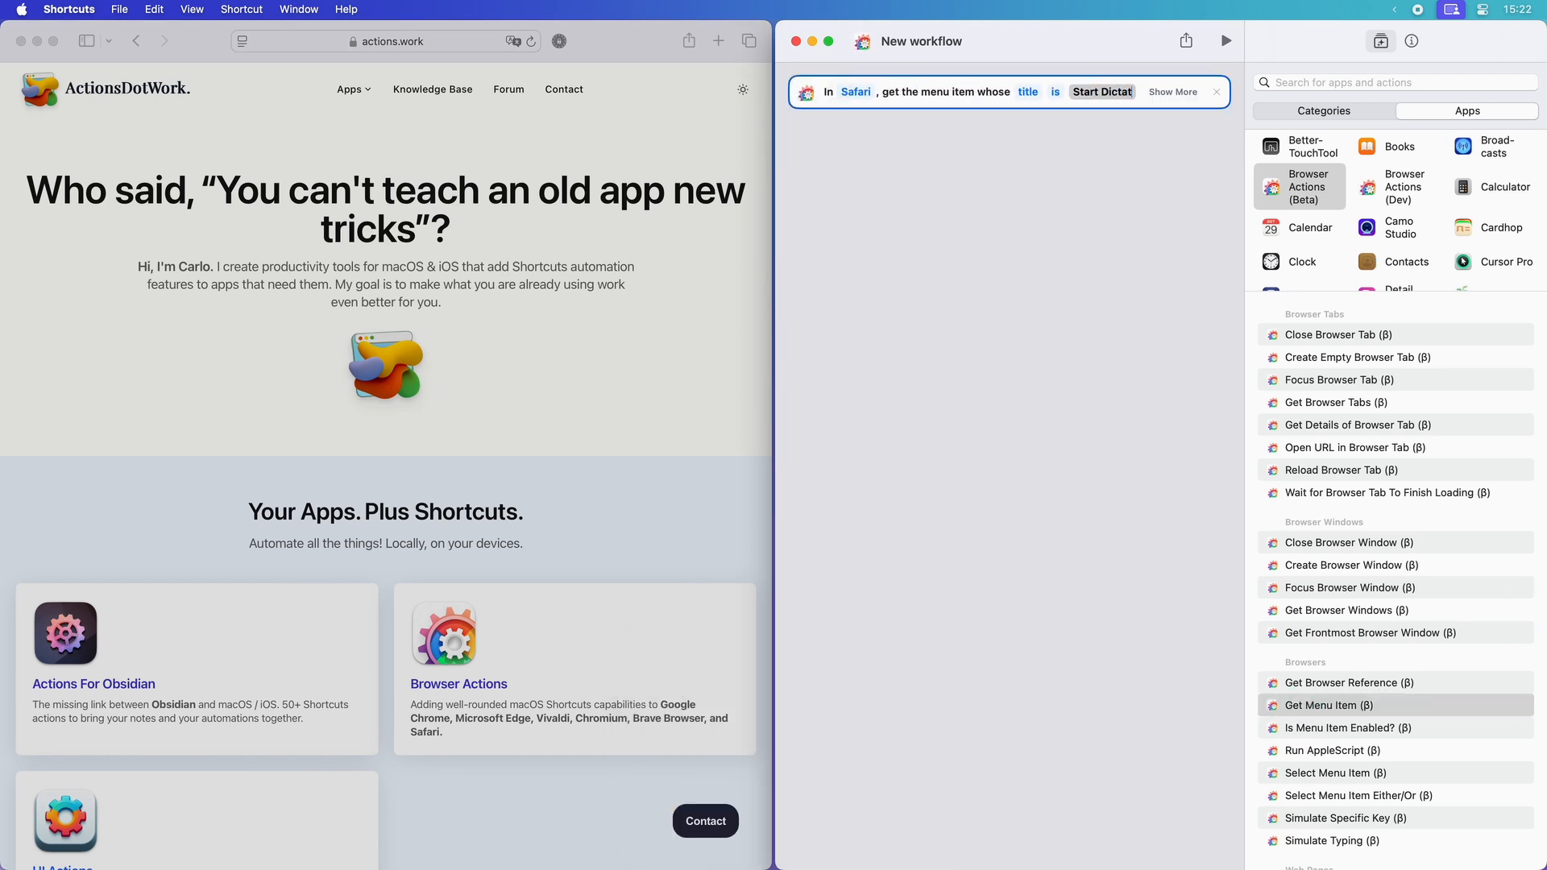
click(1173, 92)
click(1225, 41)
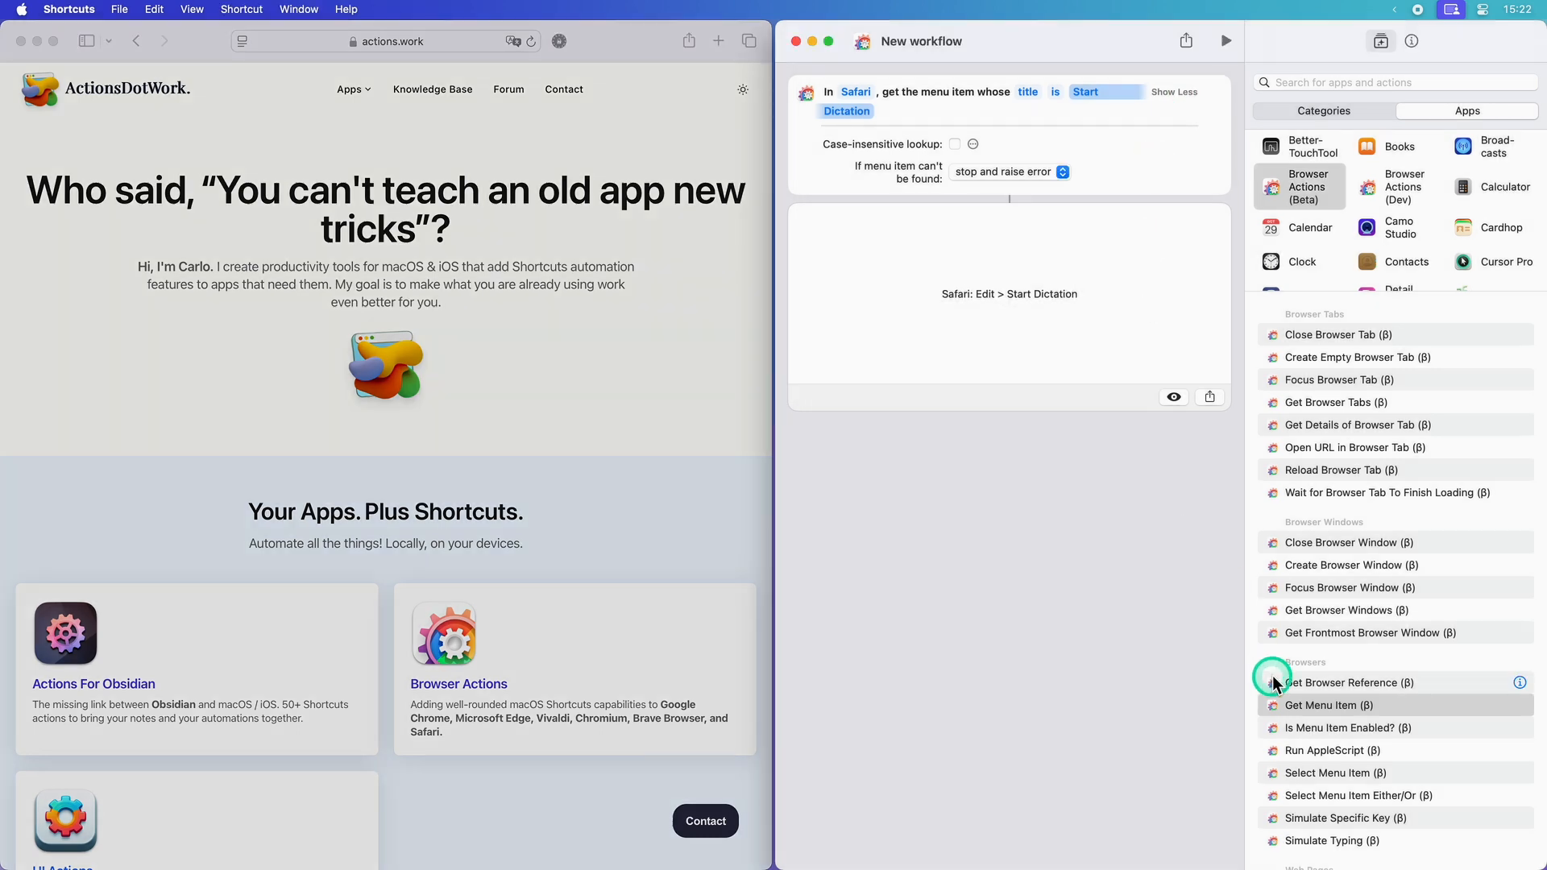
Step: Add an Is Menu Item Enabled? check followed by an If block whose true branch holds the text "It's enabled!"
double_click(1289, 727)
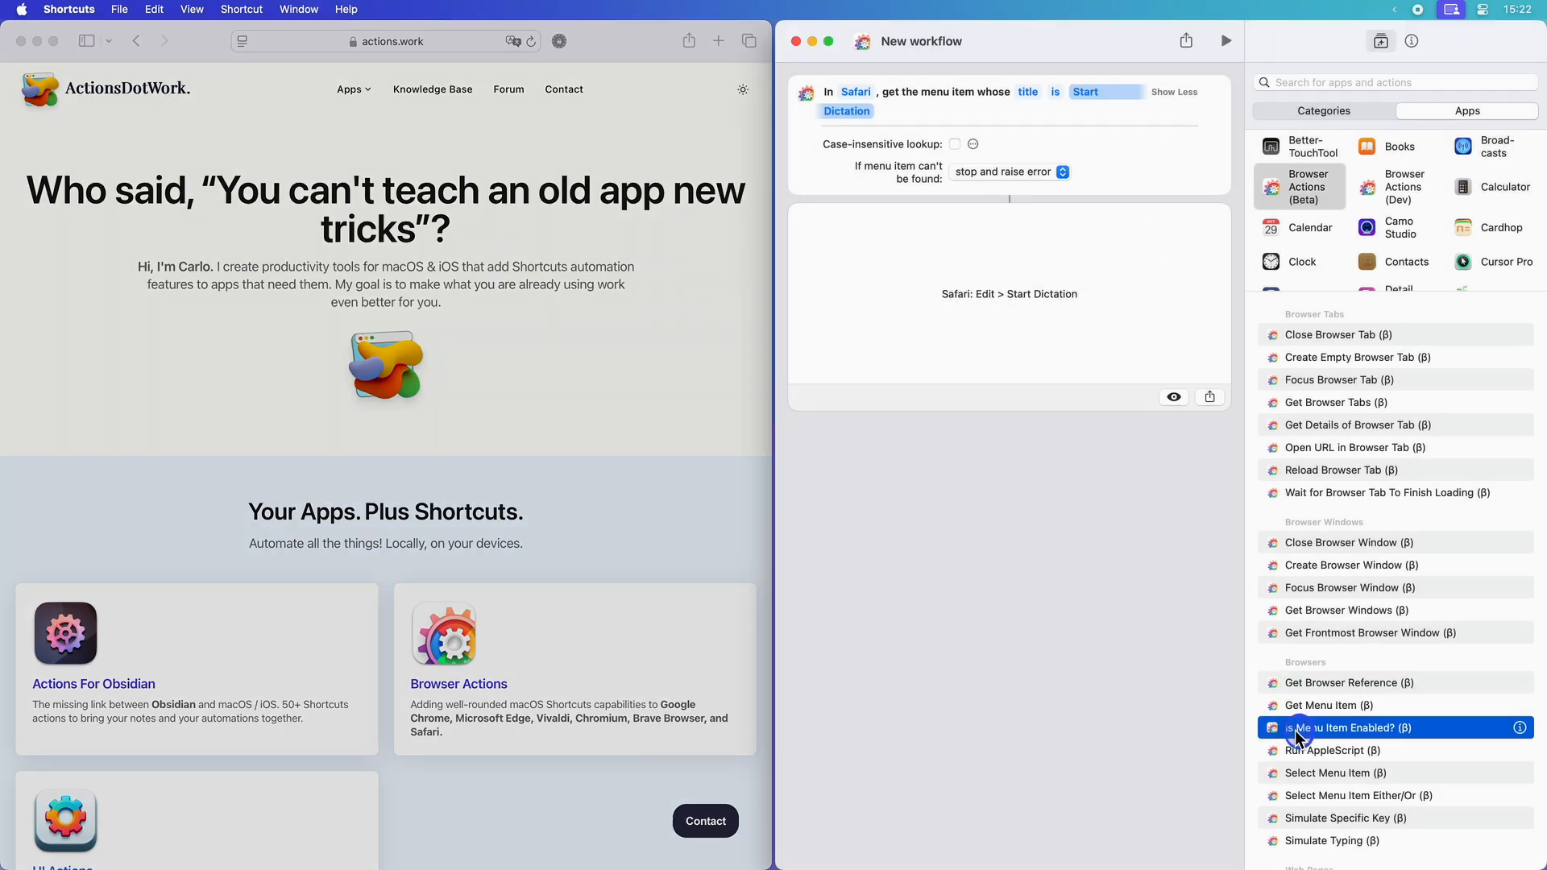
click(1329, 111)
double_click(1281, 246)
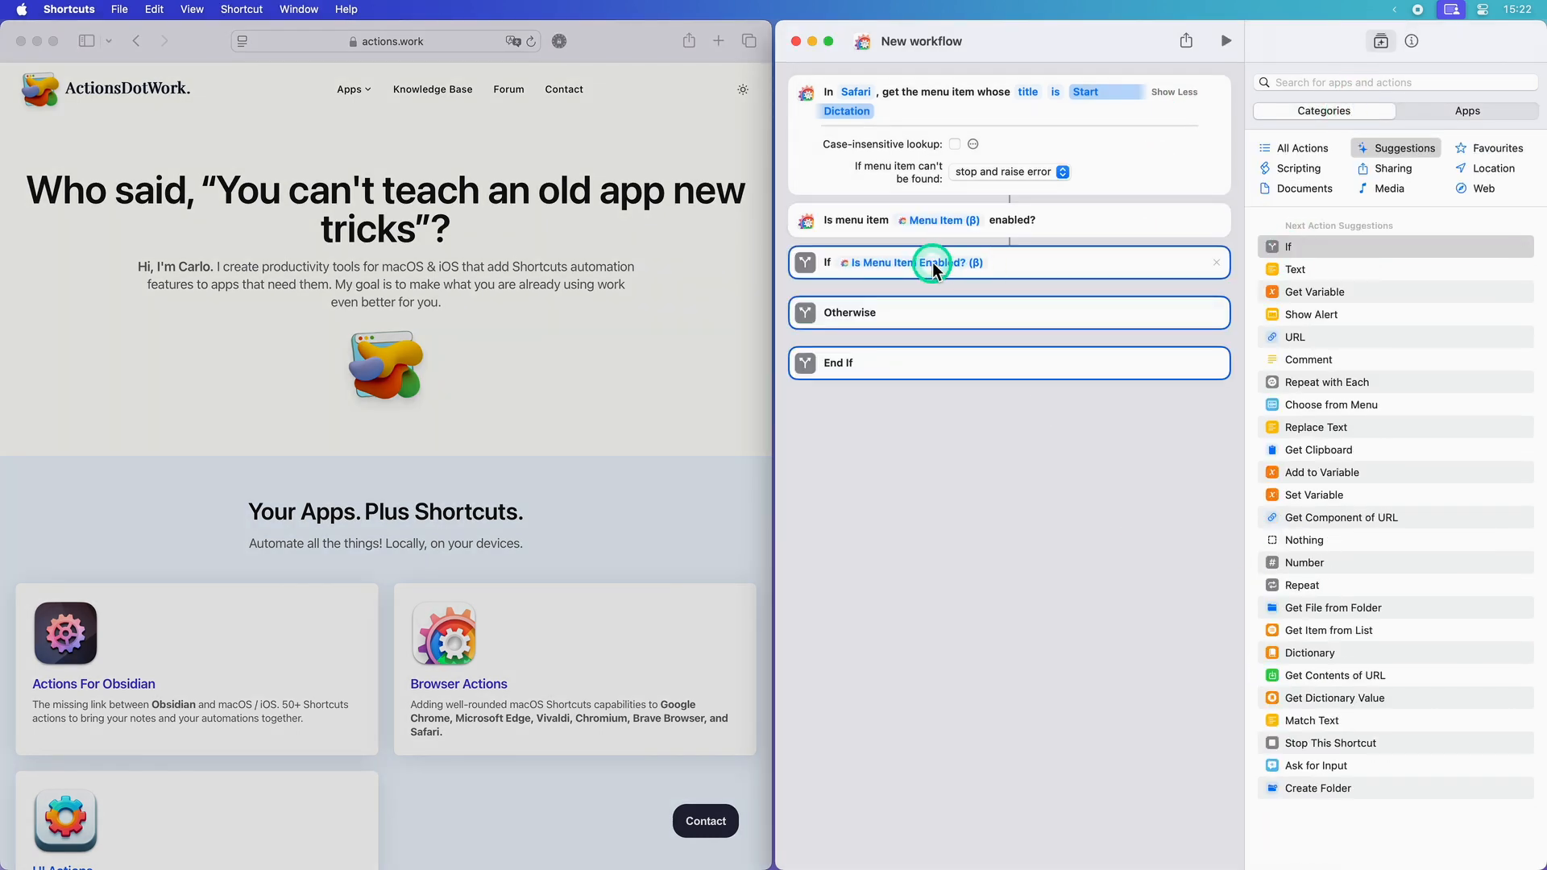
double_click(1297, 269)
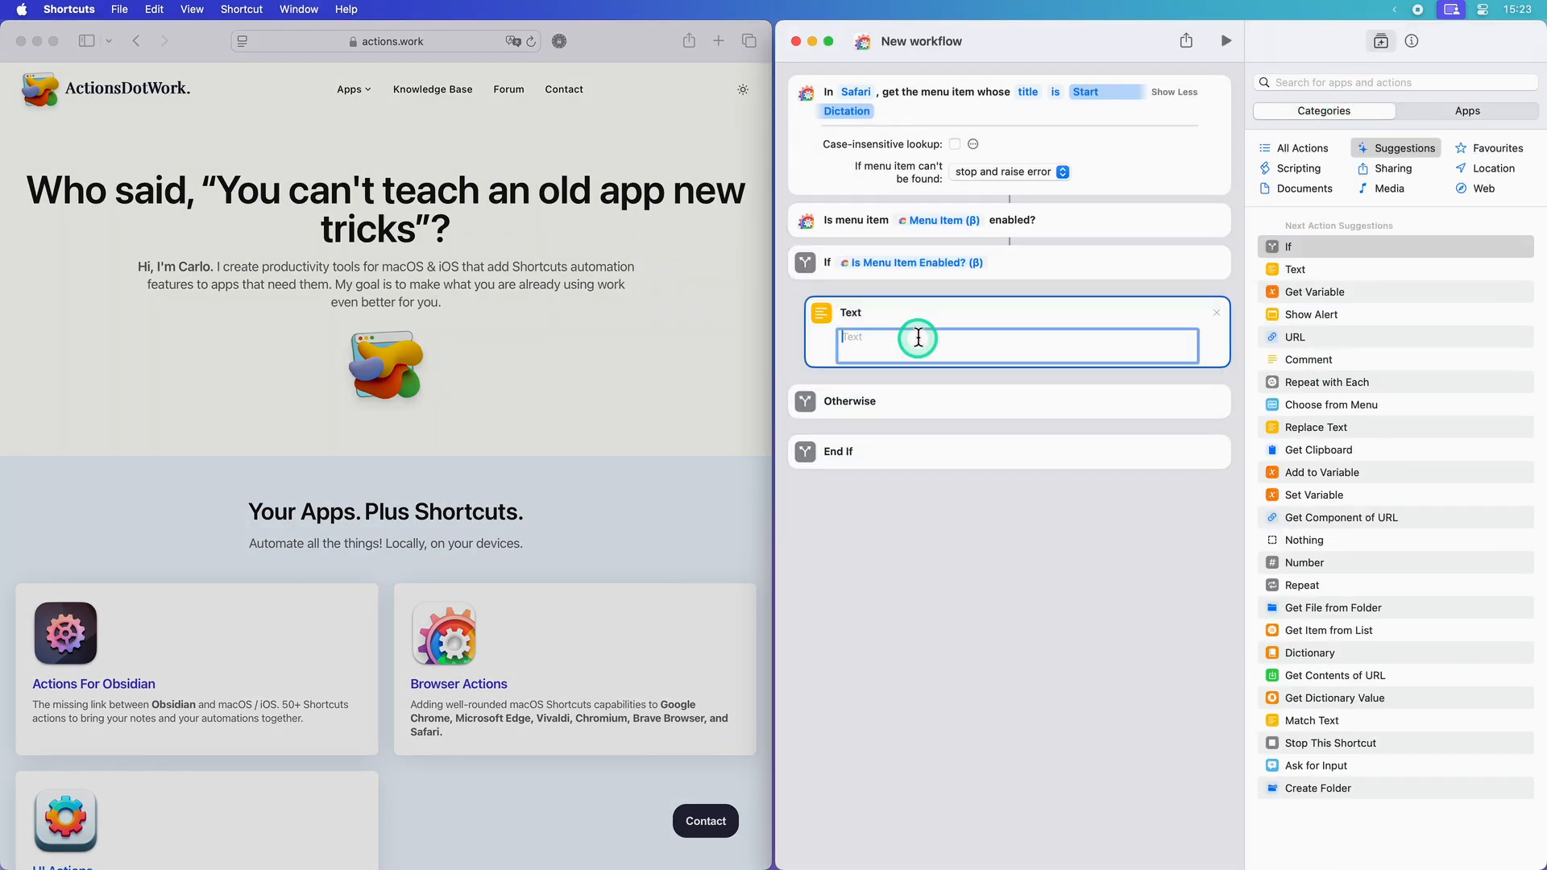
text(It's enabled!)
Step: Add a Text action reading "It's NOT enabled!" to the Otherwise branch and run the workflow
drag(1314, 269, 887, 489)
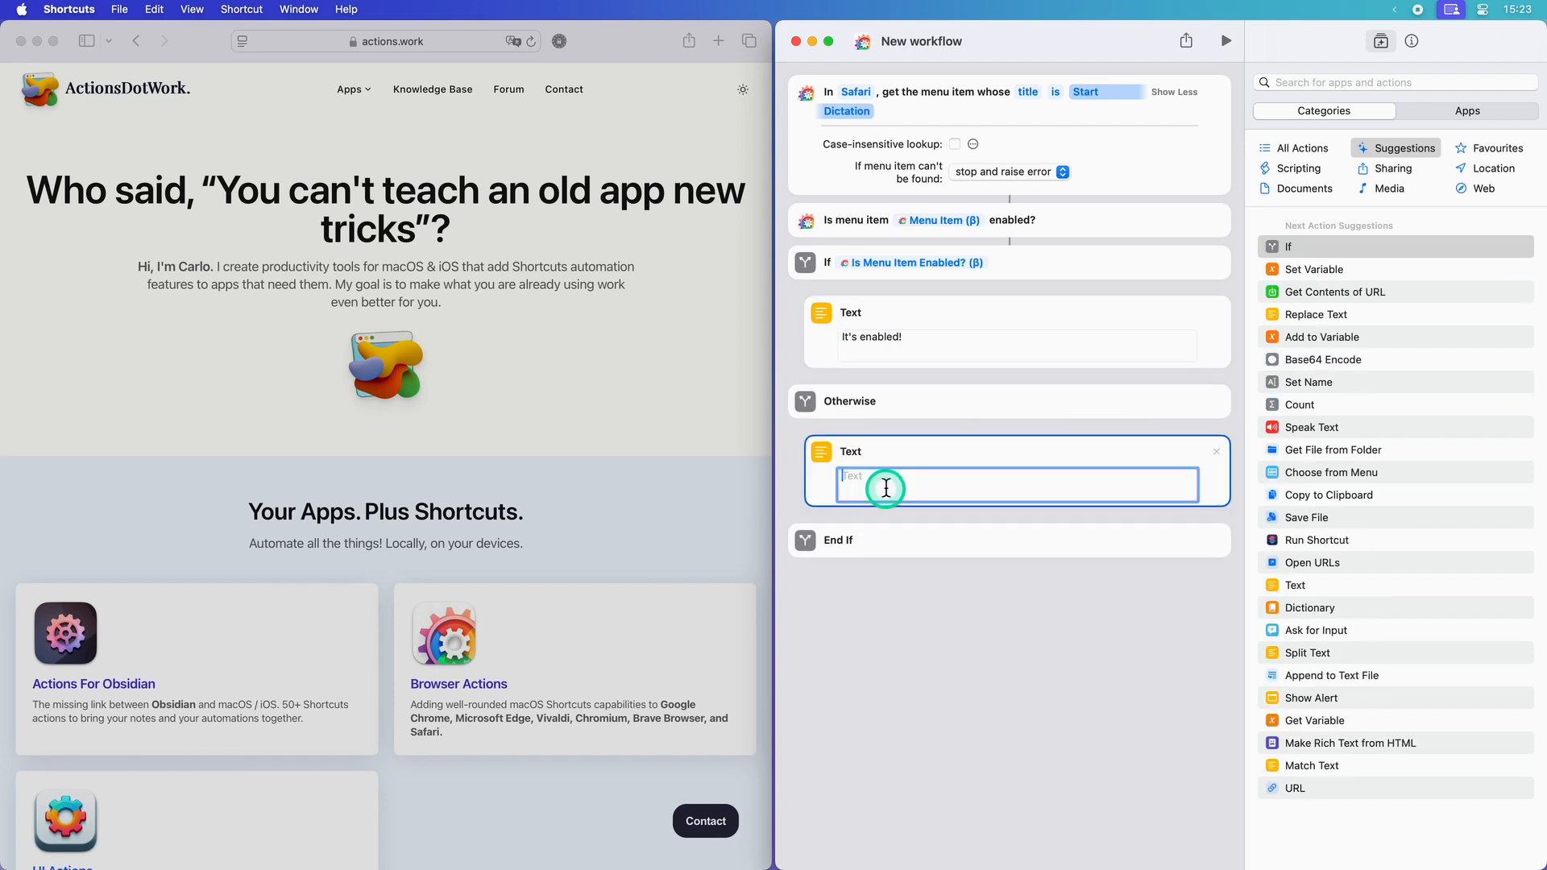
text(It's not enabled!)
double_click(872, 475)
text(NOT enabled!)
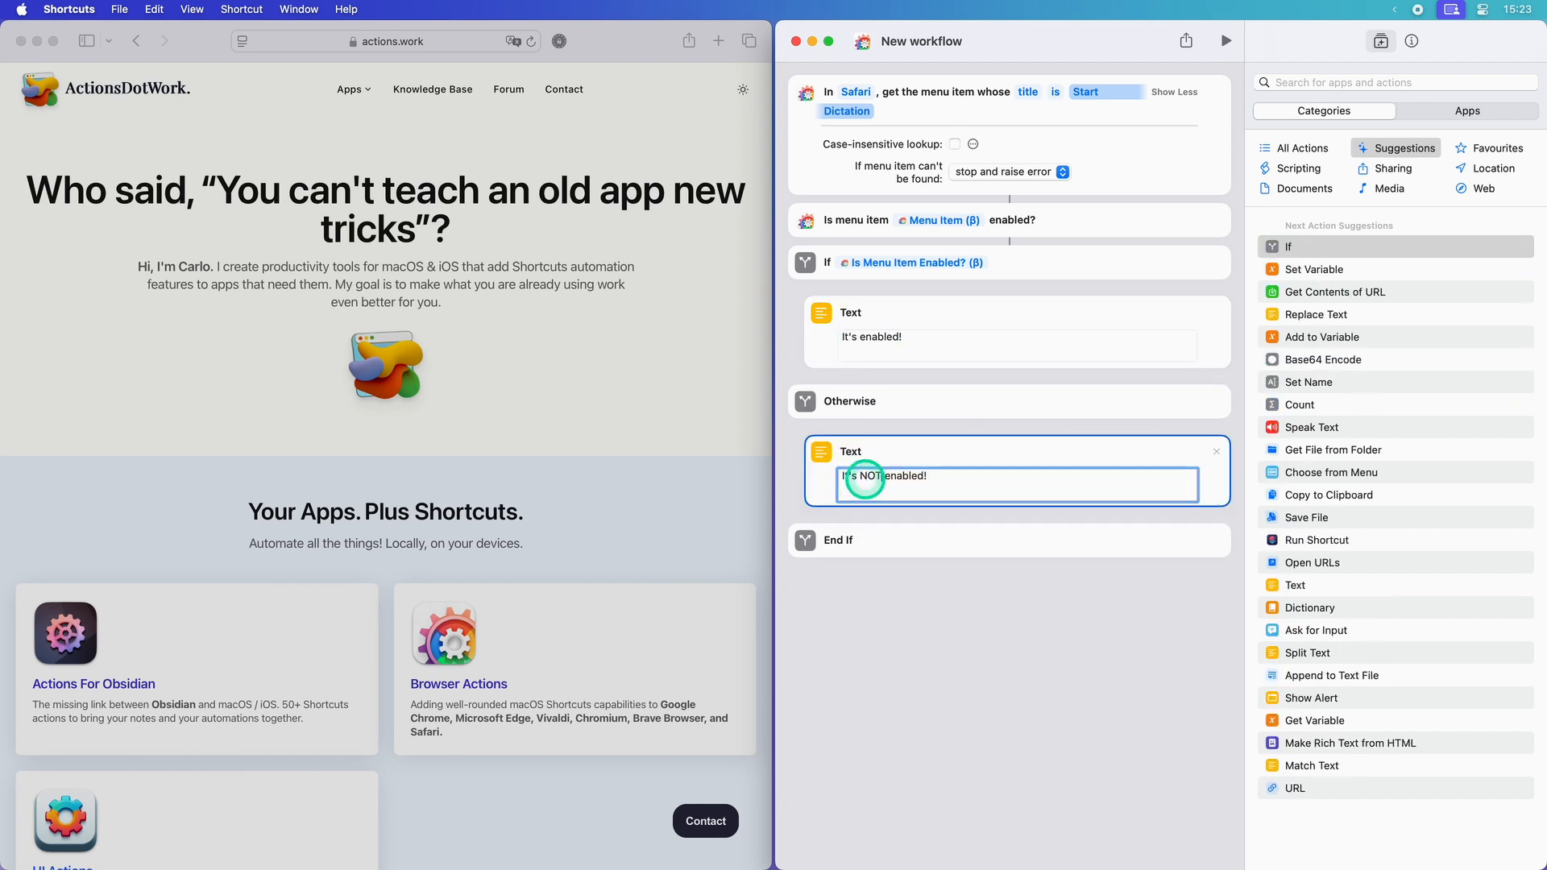
click(1225, 41)
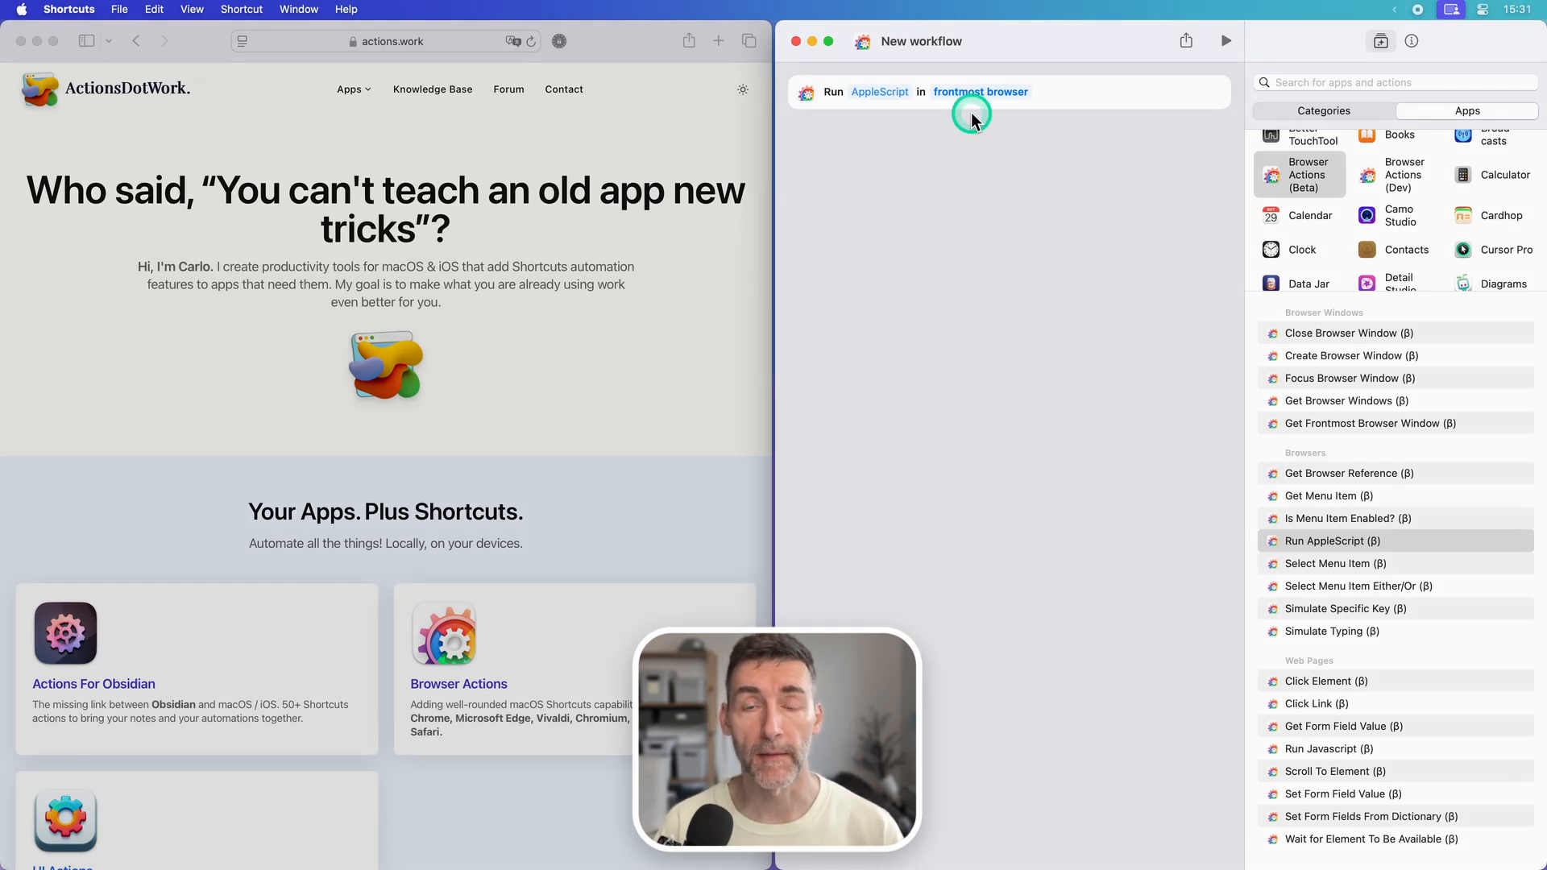
Step: Target Safari in the Run AppleScript action and place a Text action above it
click(977, 93)
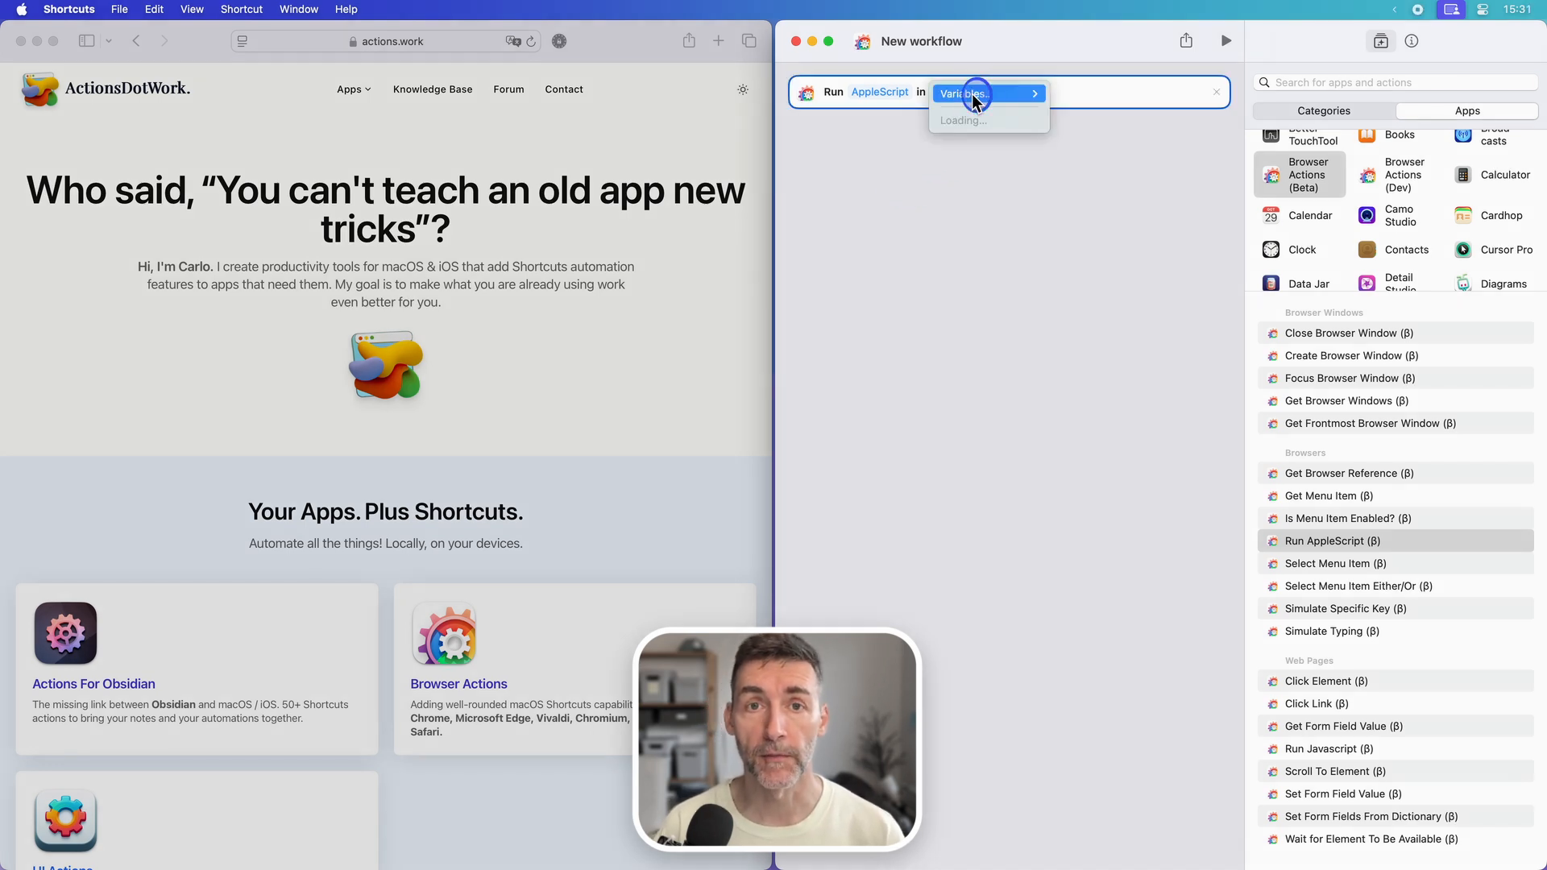
click(967, 183)
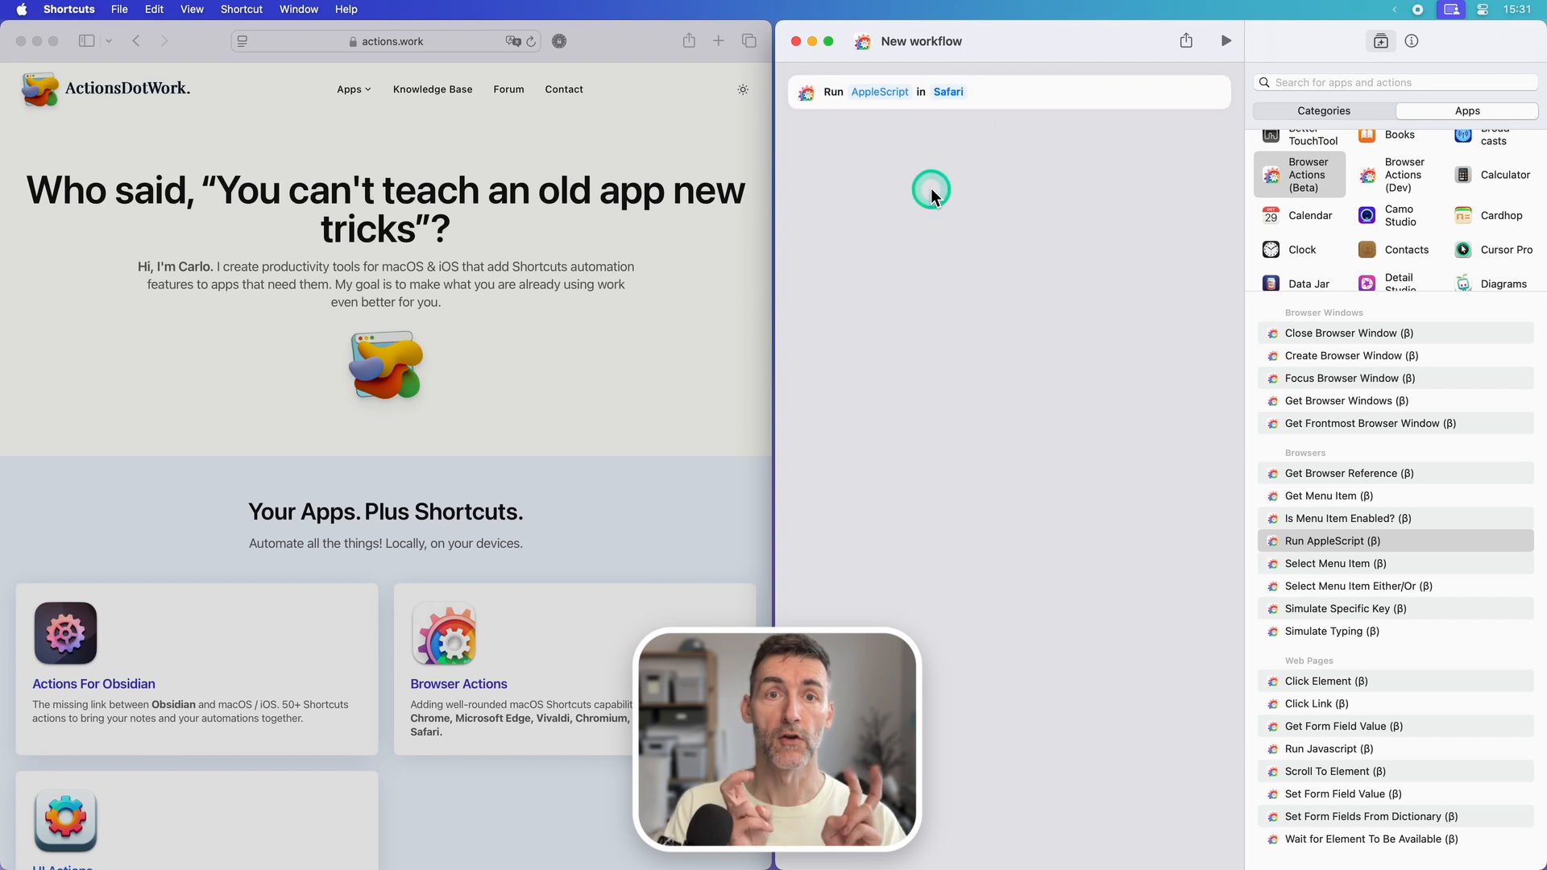
click(1328, 115)
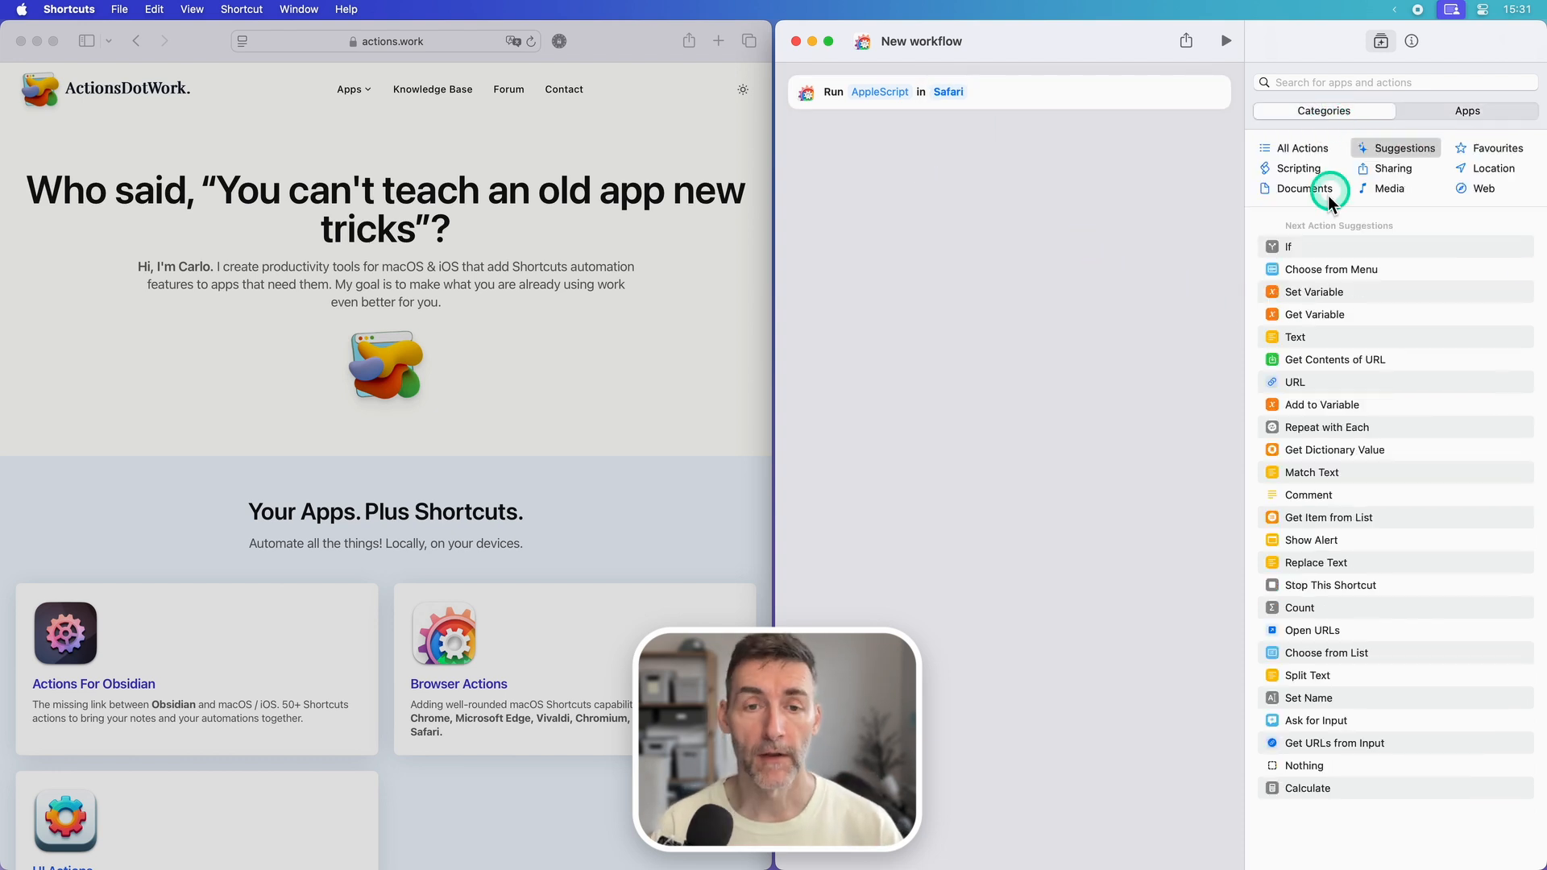
double_click(1294, 336)
drag(988, 138, 999, 85)
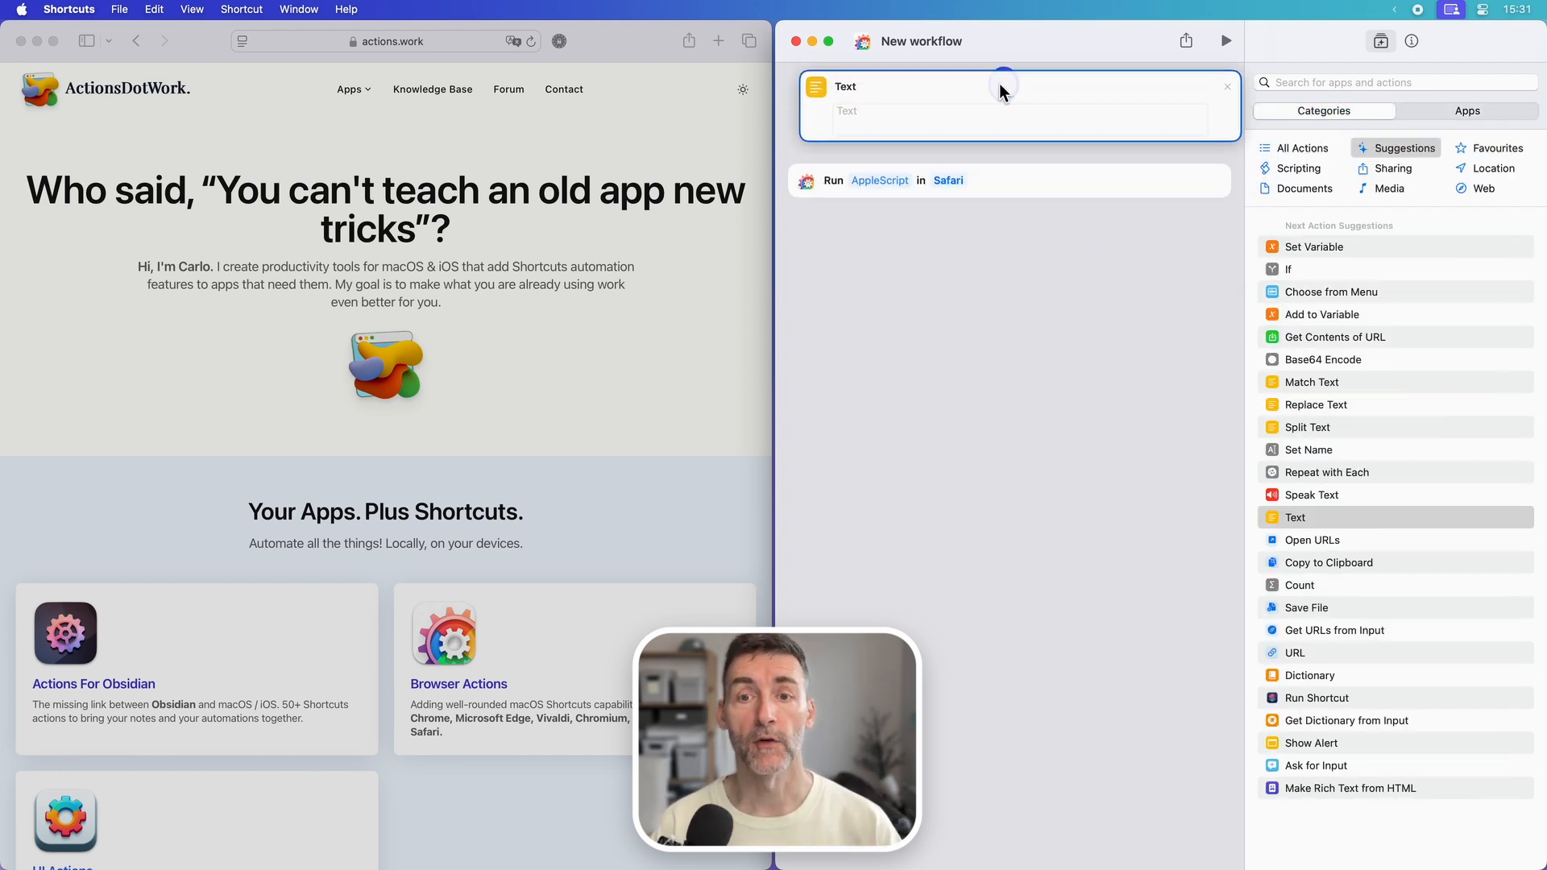
Step: Enter the script "set RETURN_VALUE to 123" in the Text action
click(921, 120)
text(se)
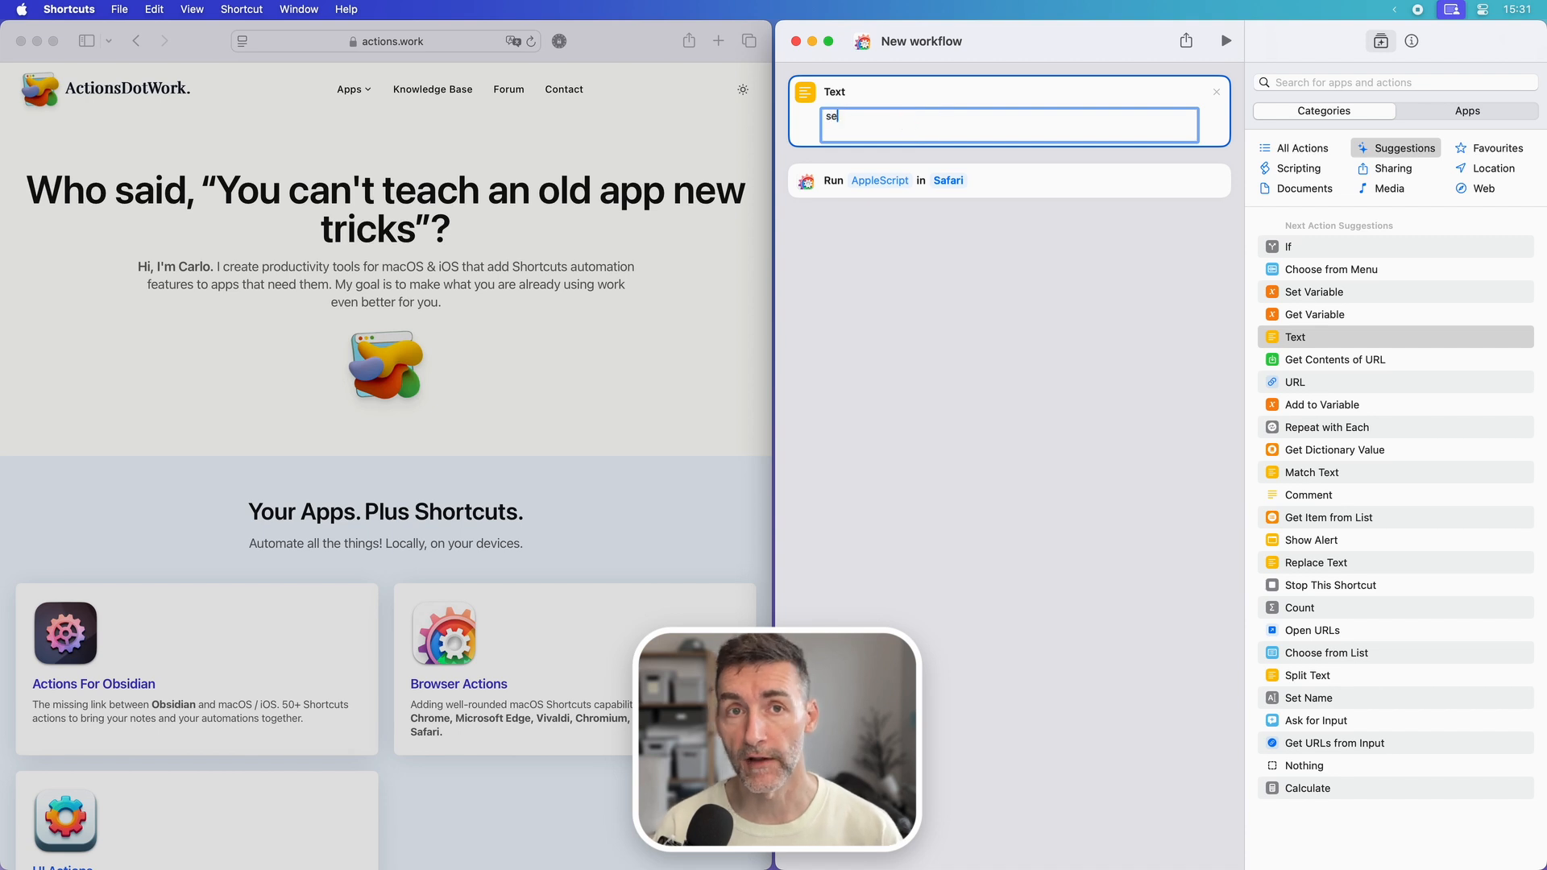
text(t RETURN_V)
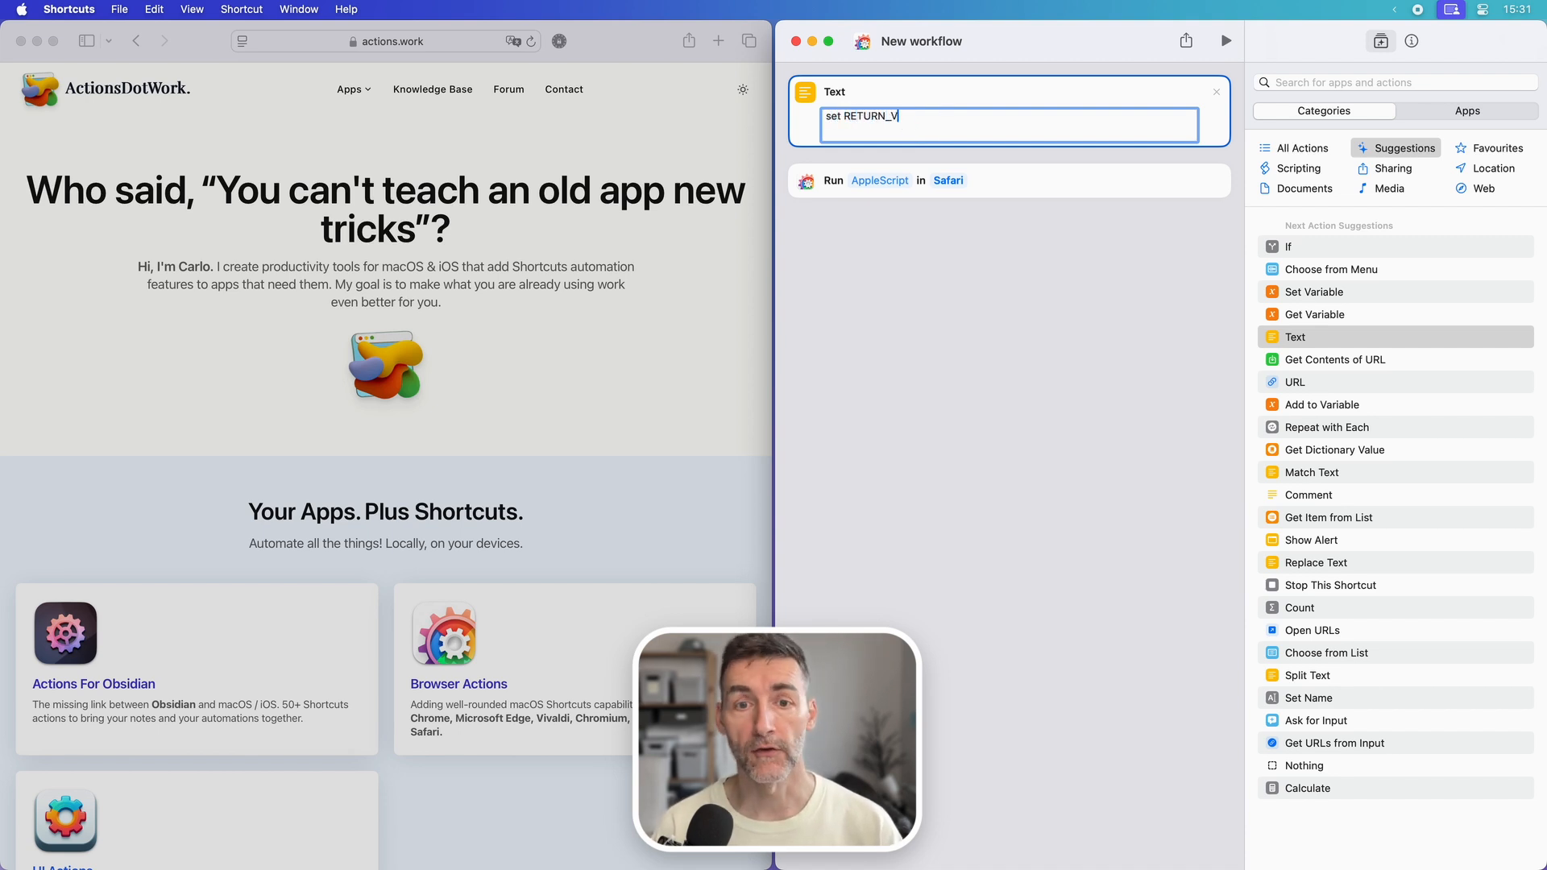
text(ALUE to)
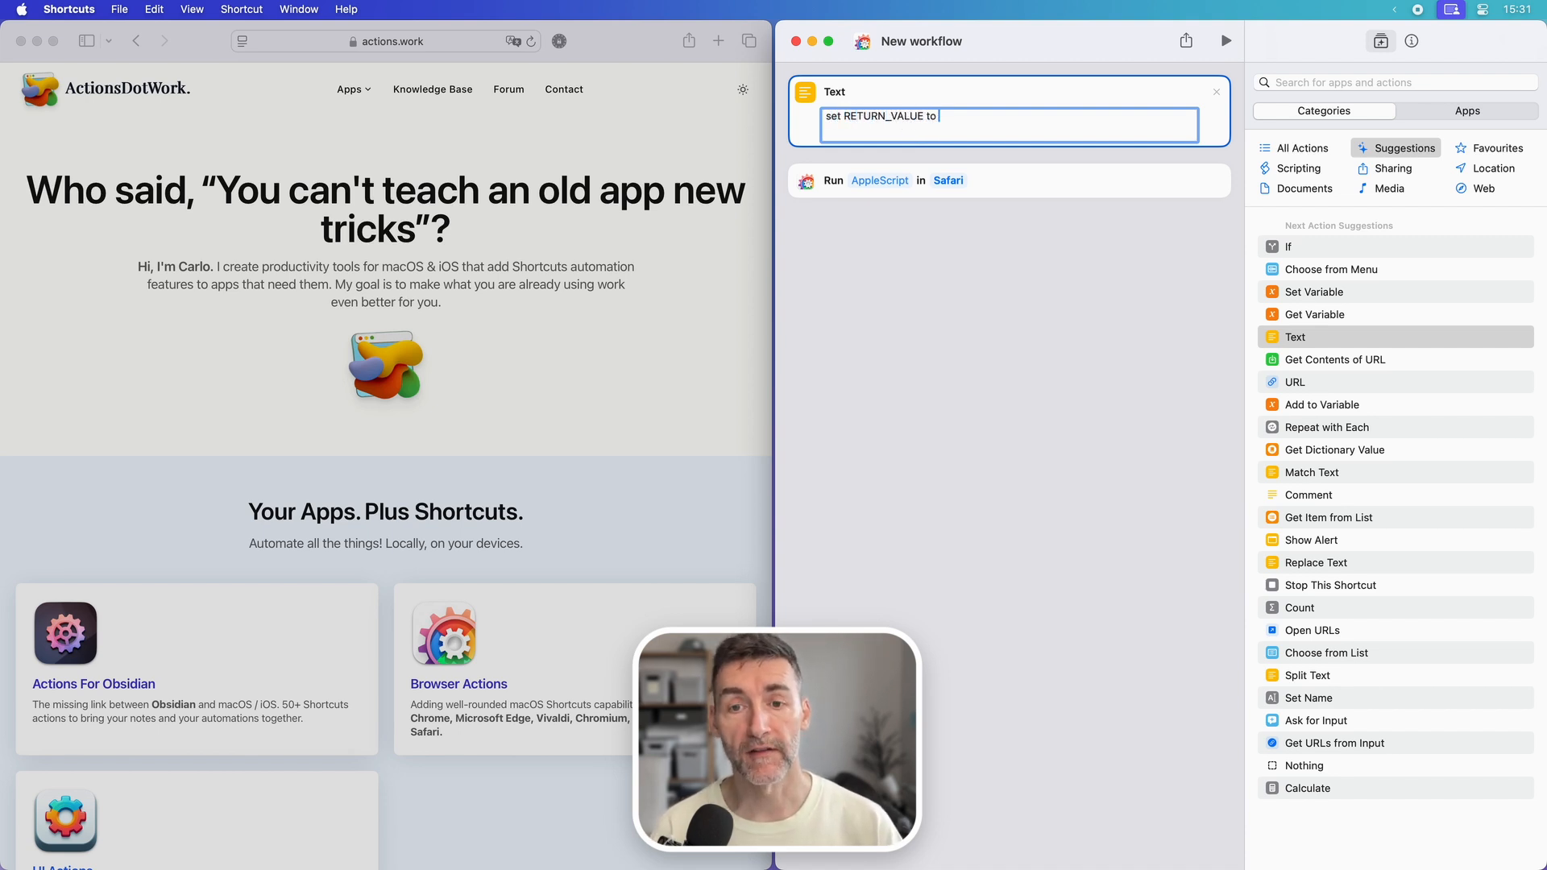
text( 123)
Step: Use the Text output as the AppleScript for Safari and run the workflow
click(880, 180)
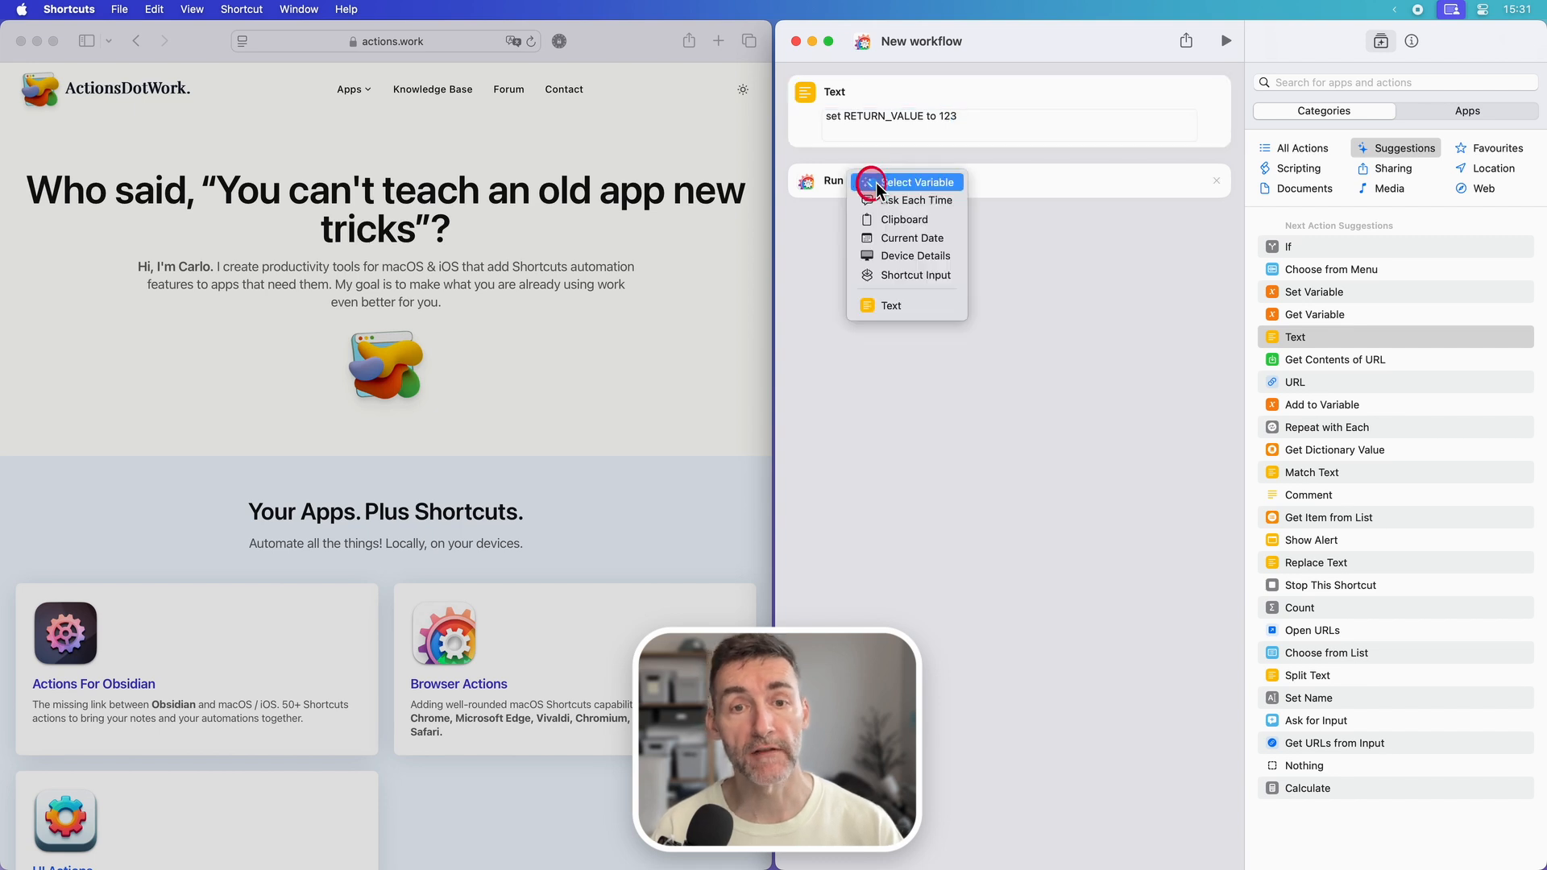
click(889, 305)
click(1227, 41)
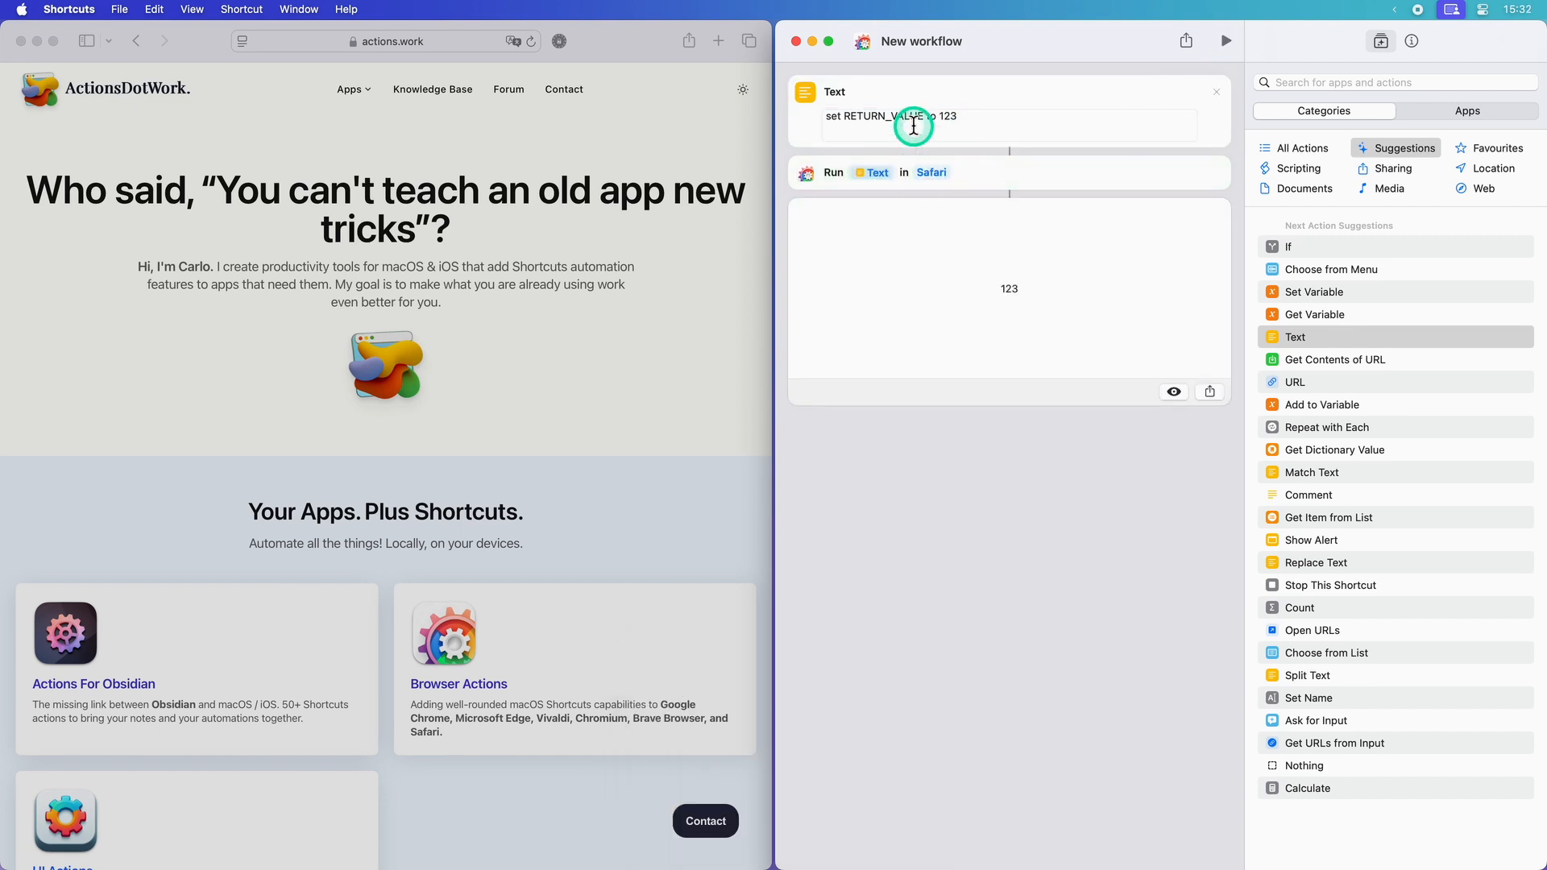
Step: Change the script's return value to the list {123, "Hello"} and run the workflow
click(1000, 130)
click(942, 116)
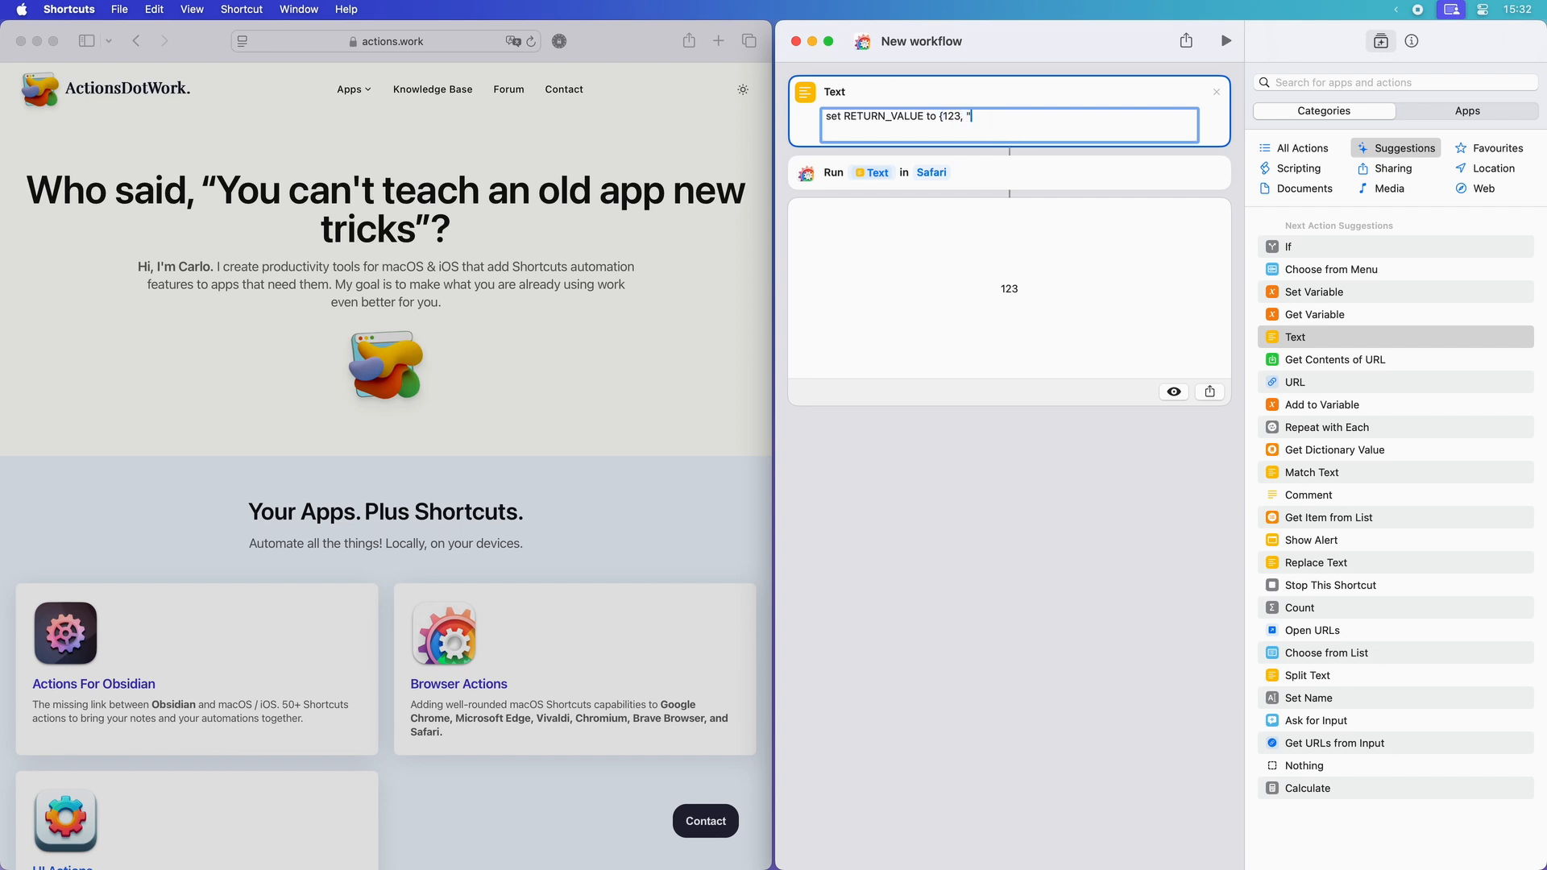
text(Hello"})
click(1225, 42)
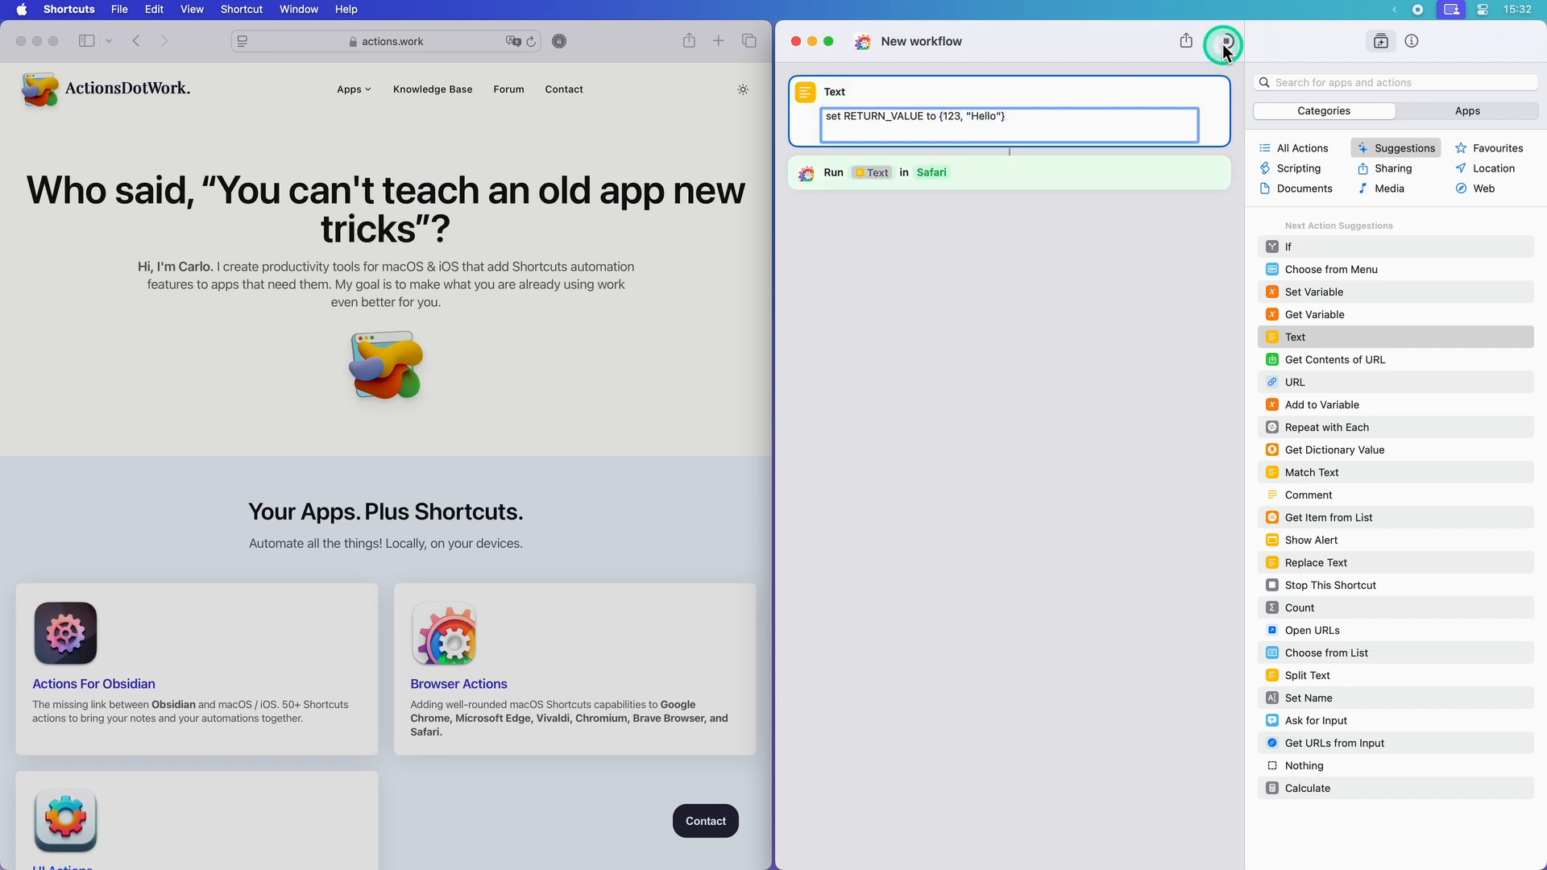
Step: Turn the script's list into the record {a: 123, b: "Hello"} and run the workflow
click(1046, 125)
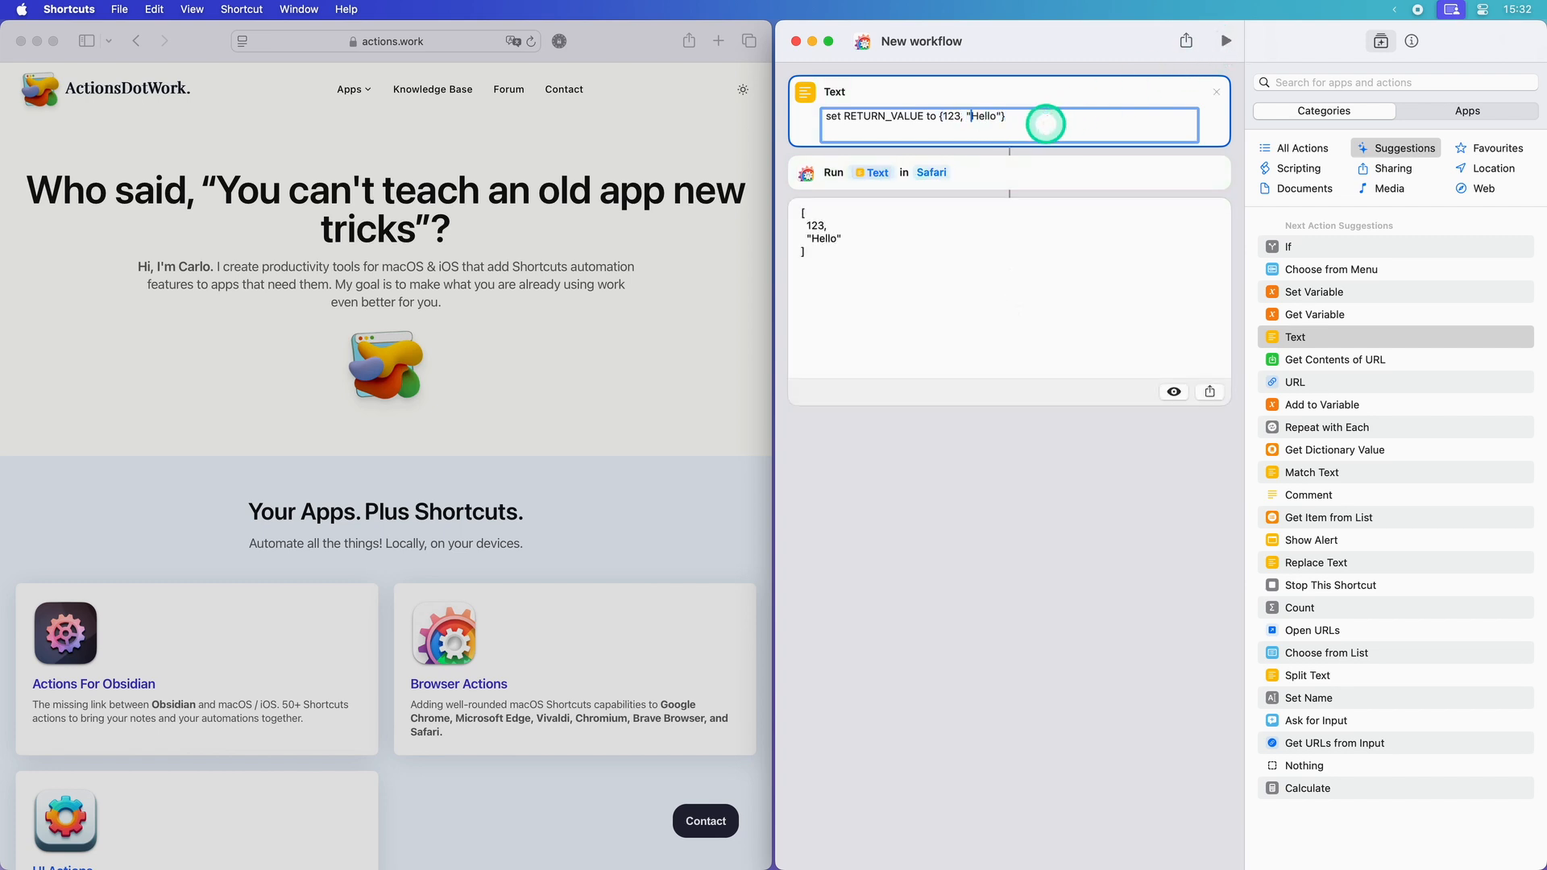
key(alt+Left)
text(a:)
key(alt+Right)
key(Right)
key(Right)
text(b:)
click(1220, 42)
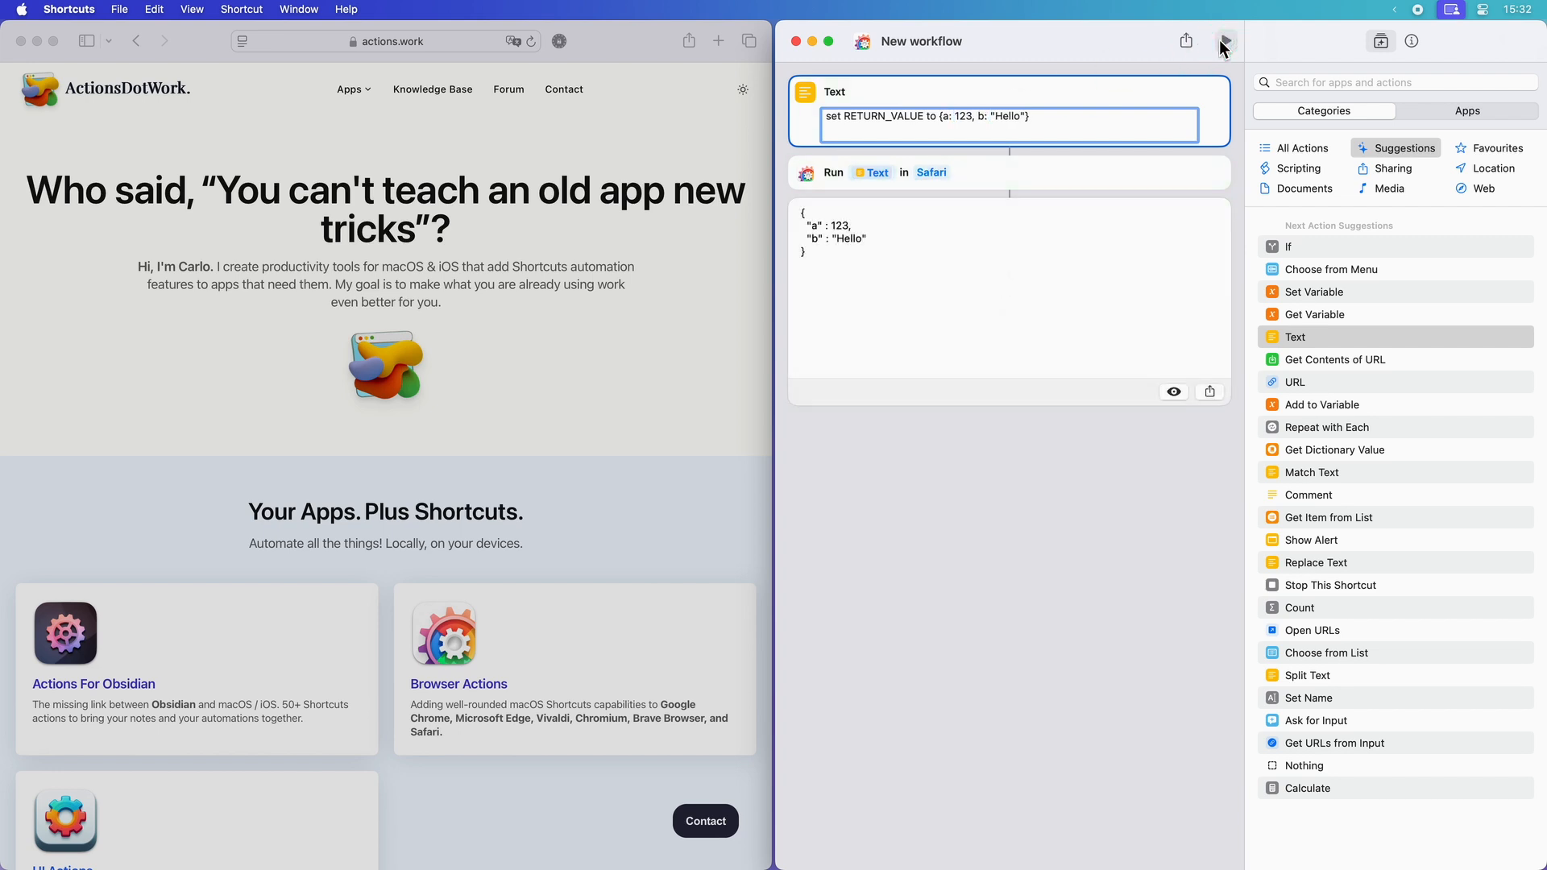
click(978, 474)
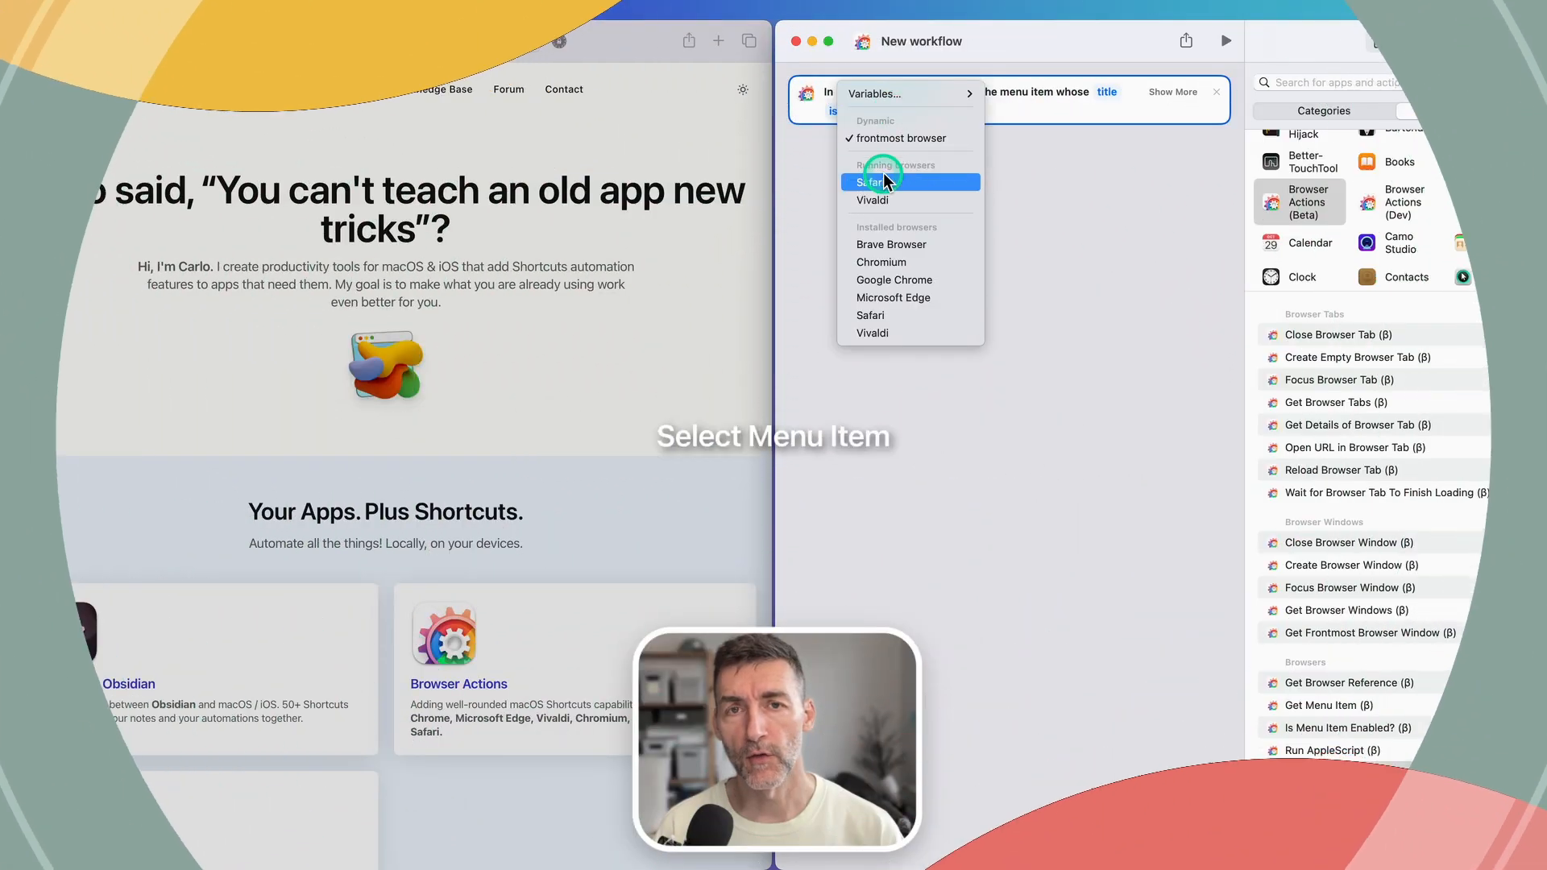
Step: Set the Select Menu Item action to choose Safari's menu item titled "Share..." and run the workflow
click(883, 178)
click(588, 132)
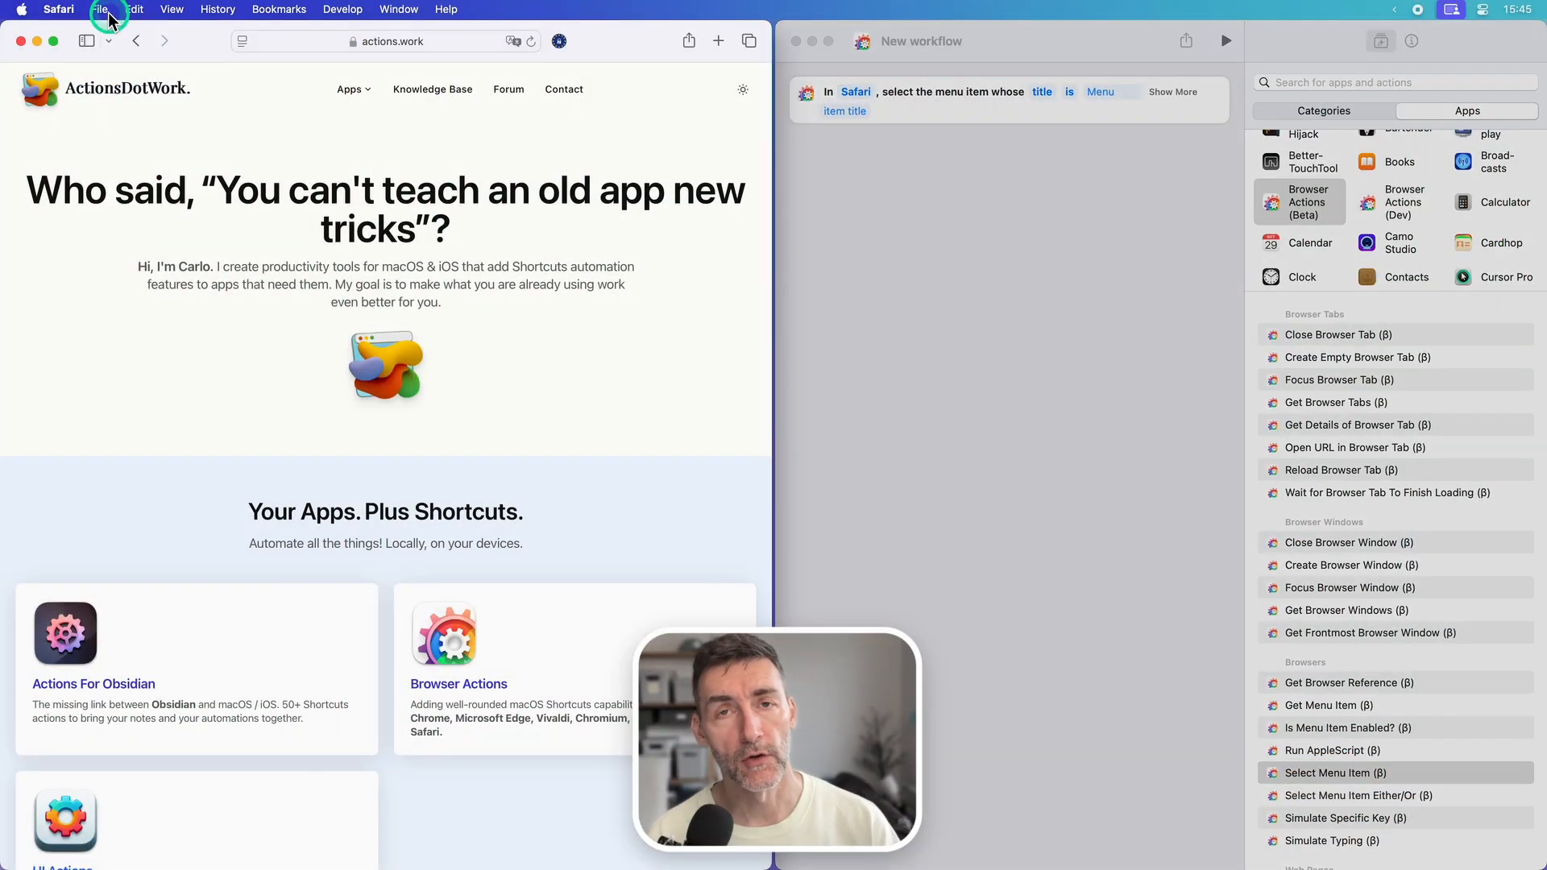
click(100, 9)
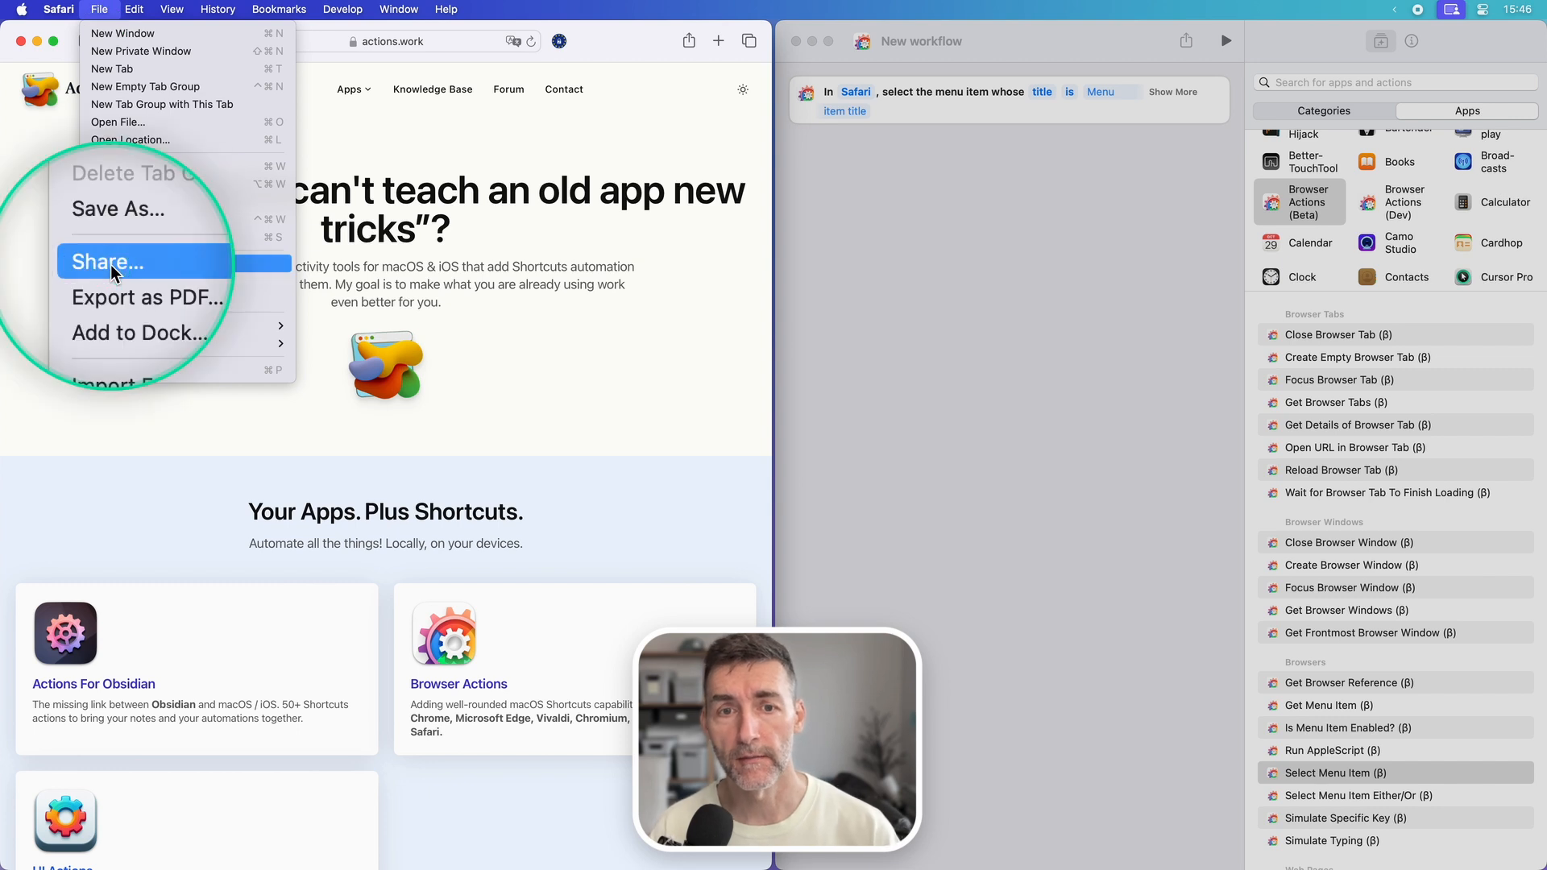
click(894, 170)
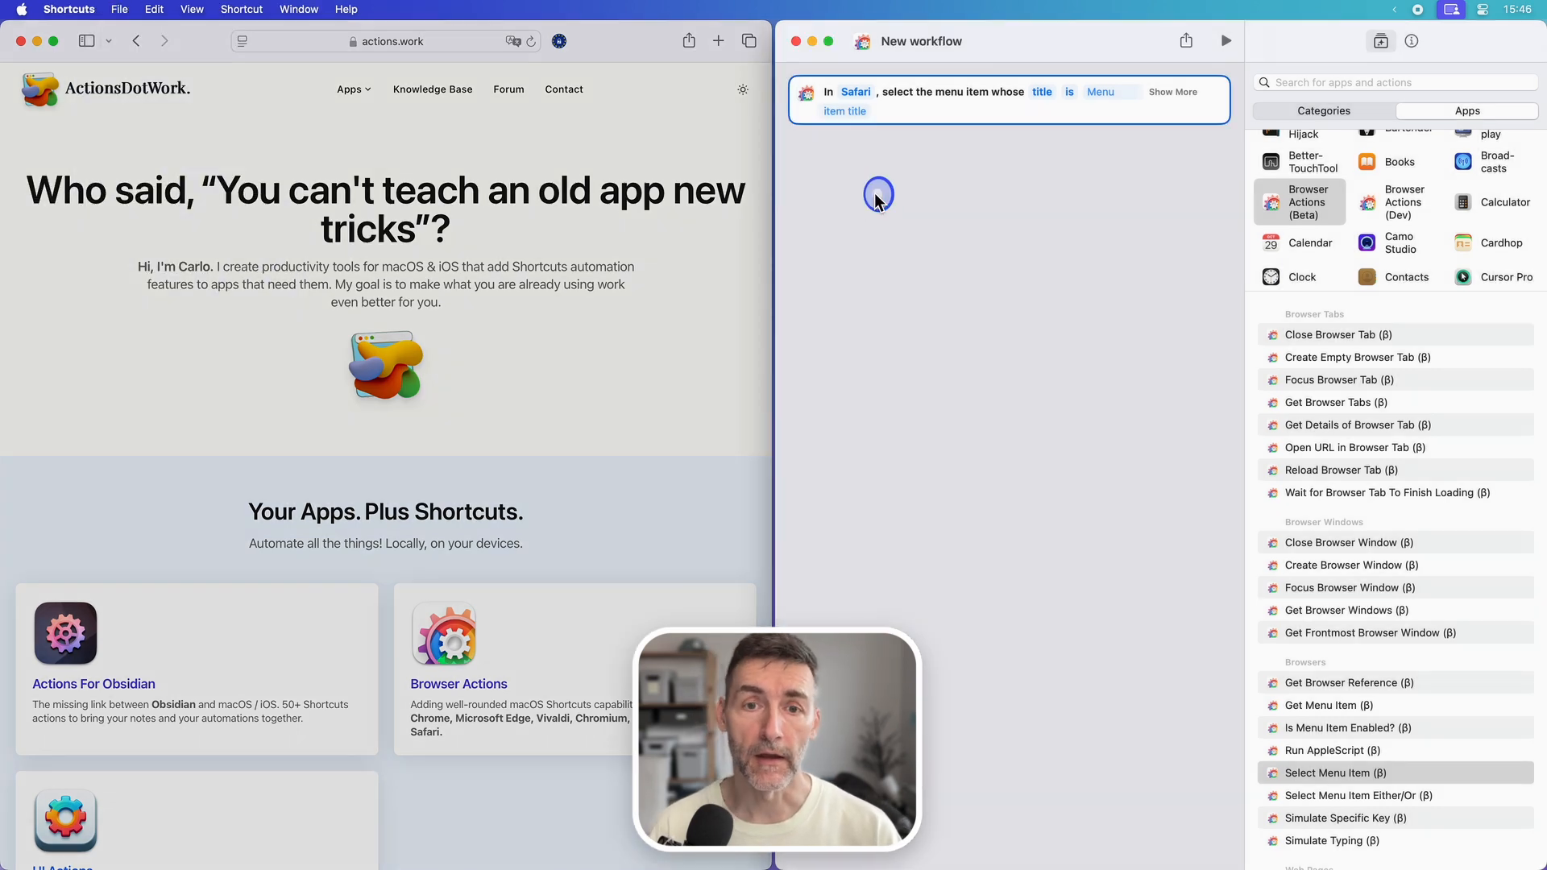
click(1098, 93)
text(Share...)
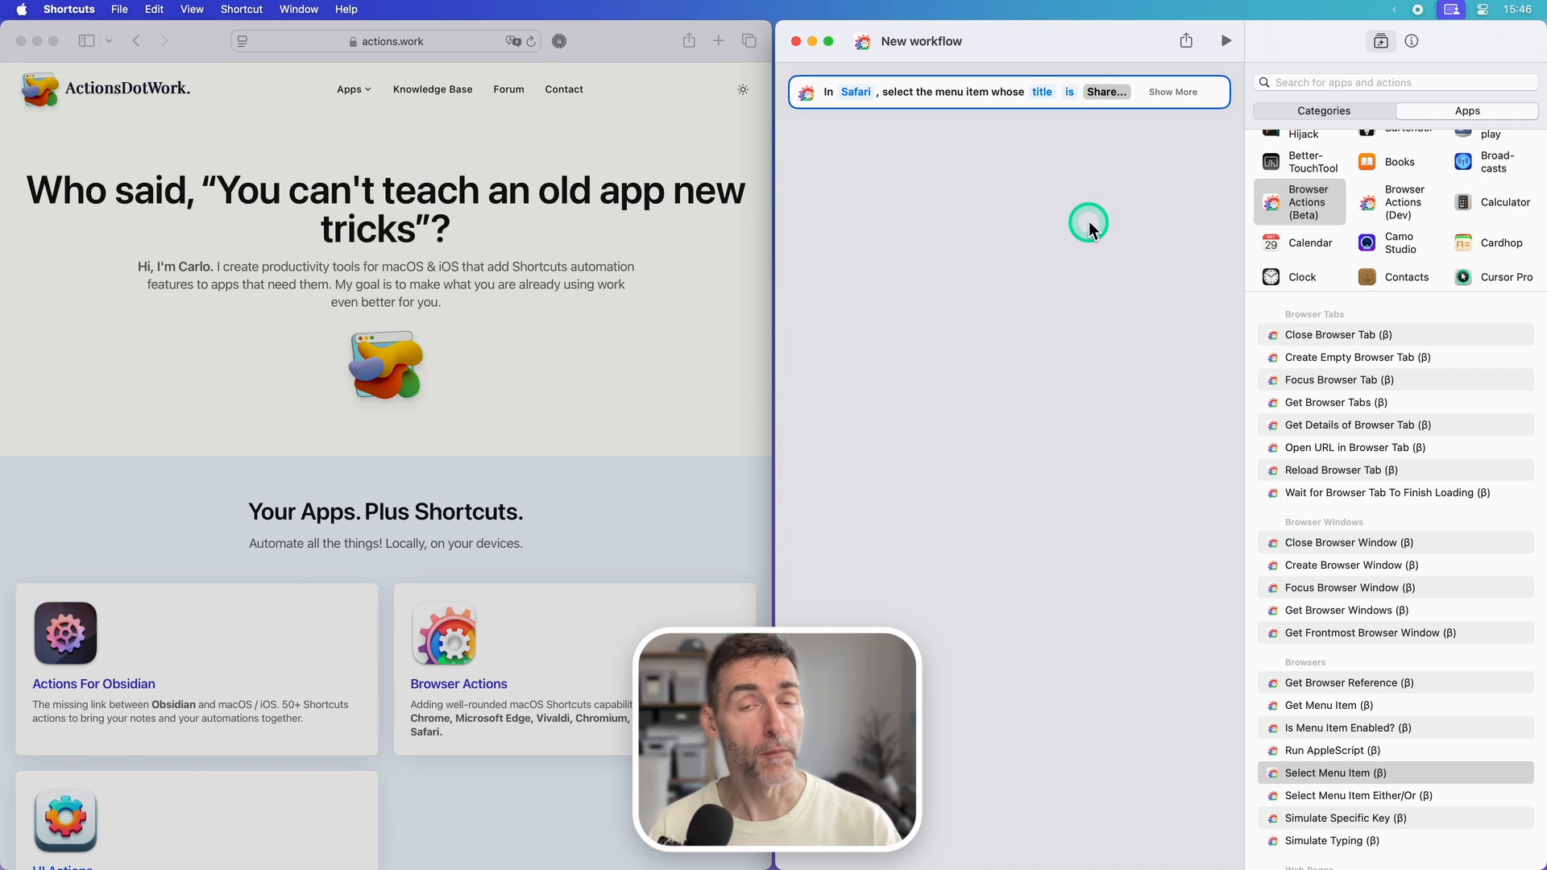
click(1089, 221)
click(1226, 41)
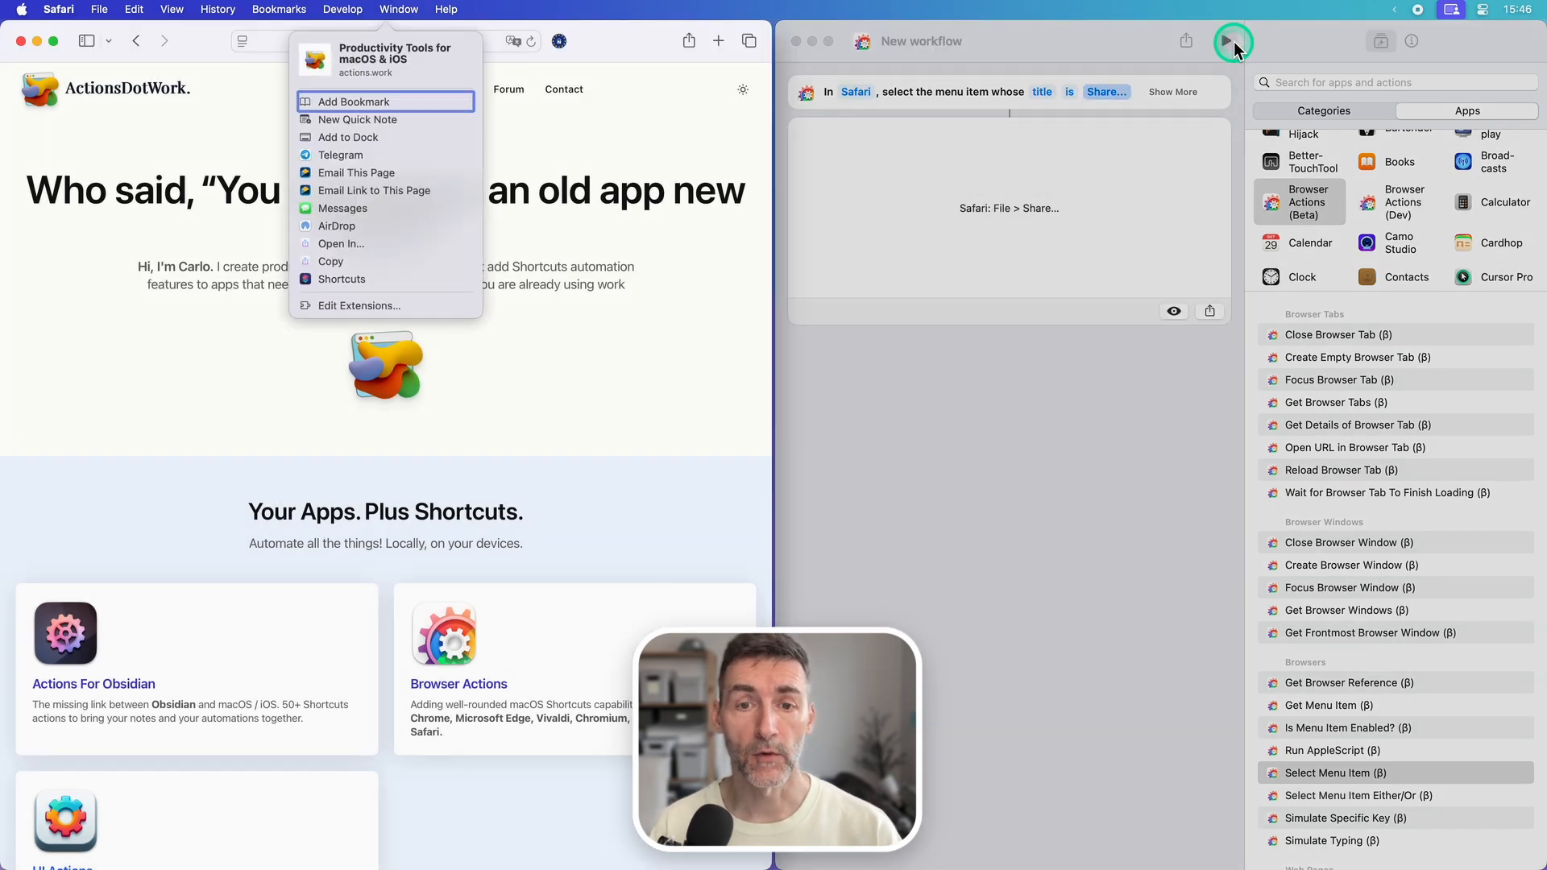
click(1023, 482)
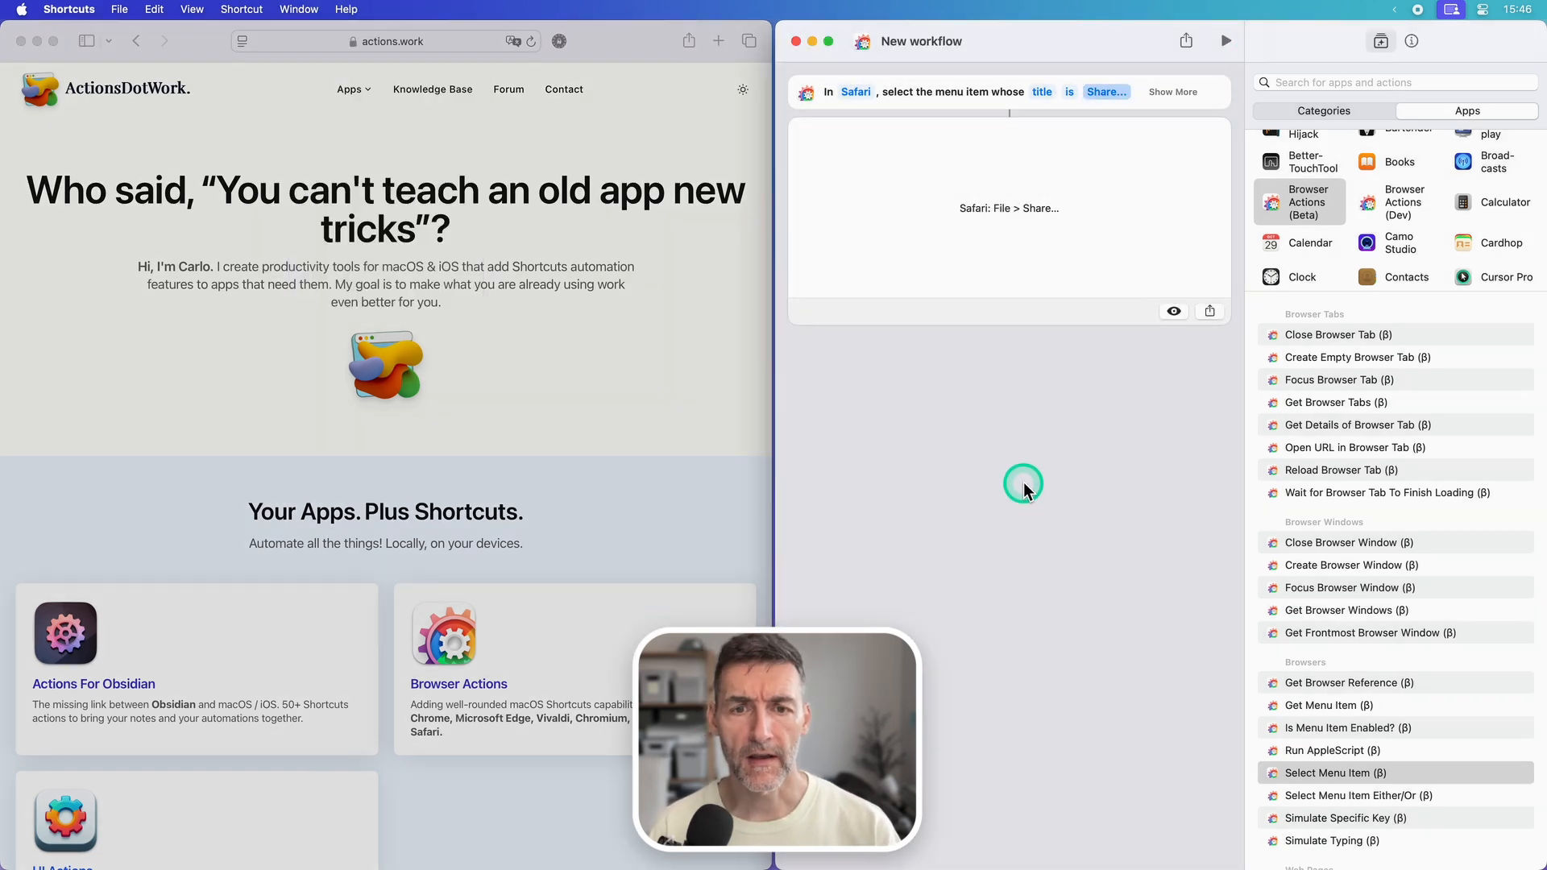
Step: Match the menu item by path instead of title, using the path "edit > find" from Safari's menus
click(1047, 91)
click(1051, 113)
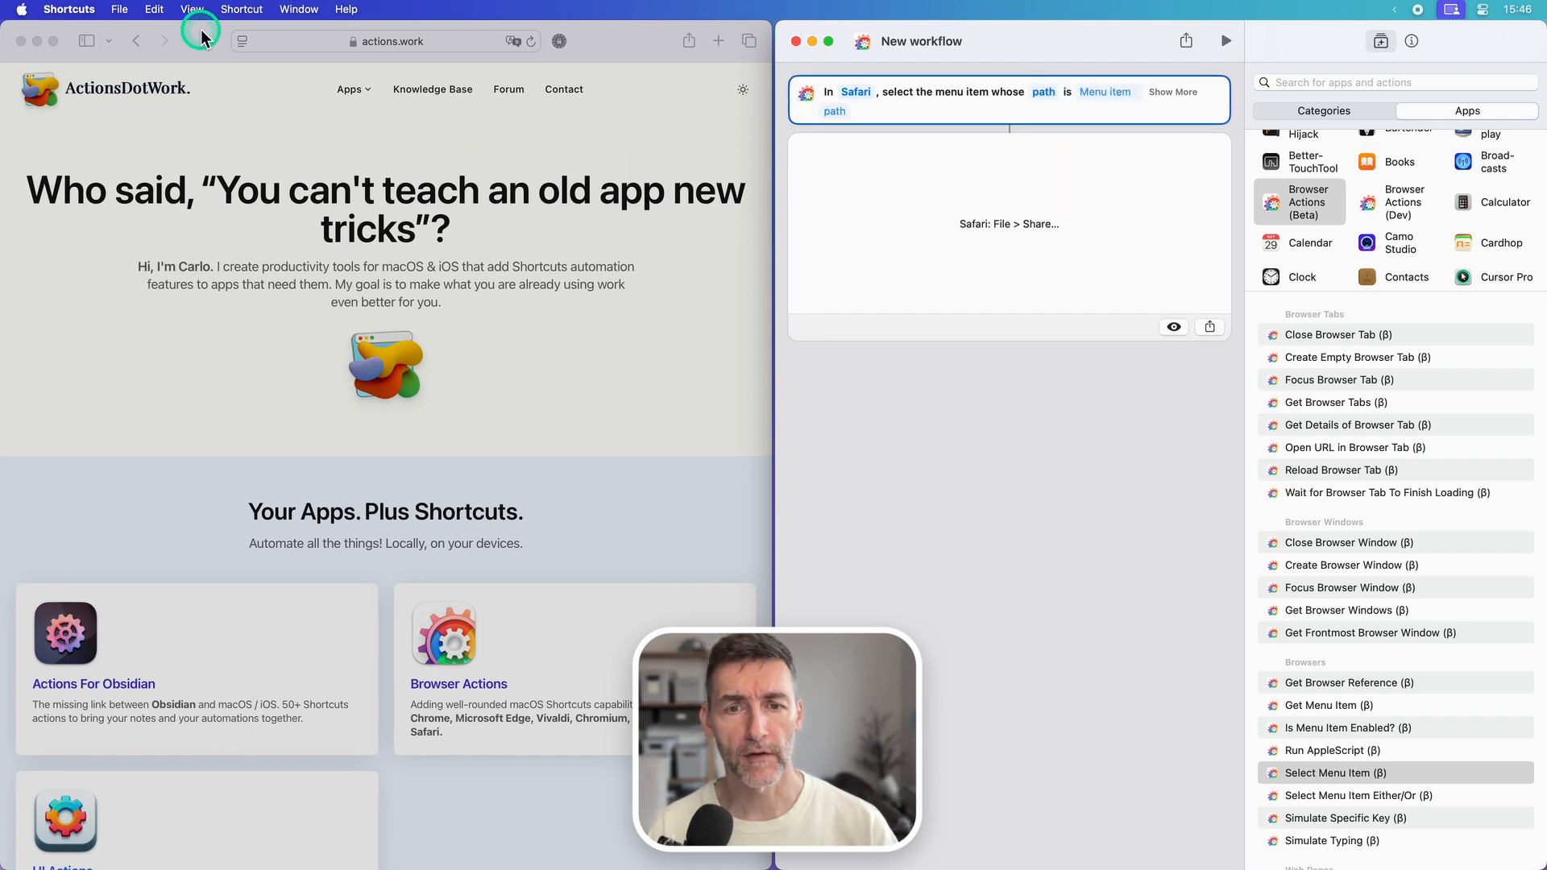
click(172, 149)
click(135, 11)
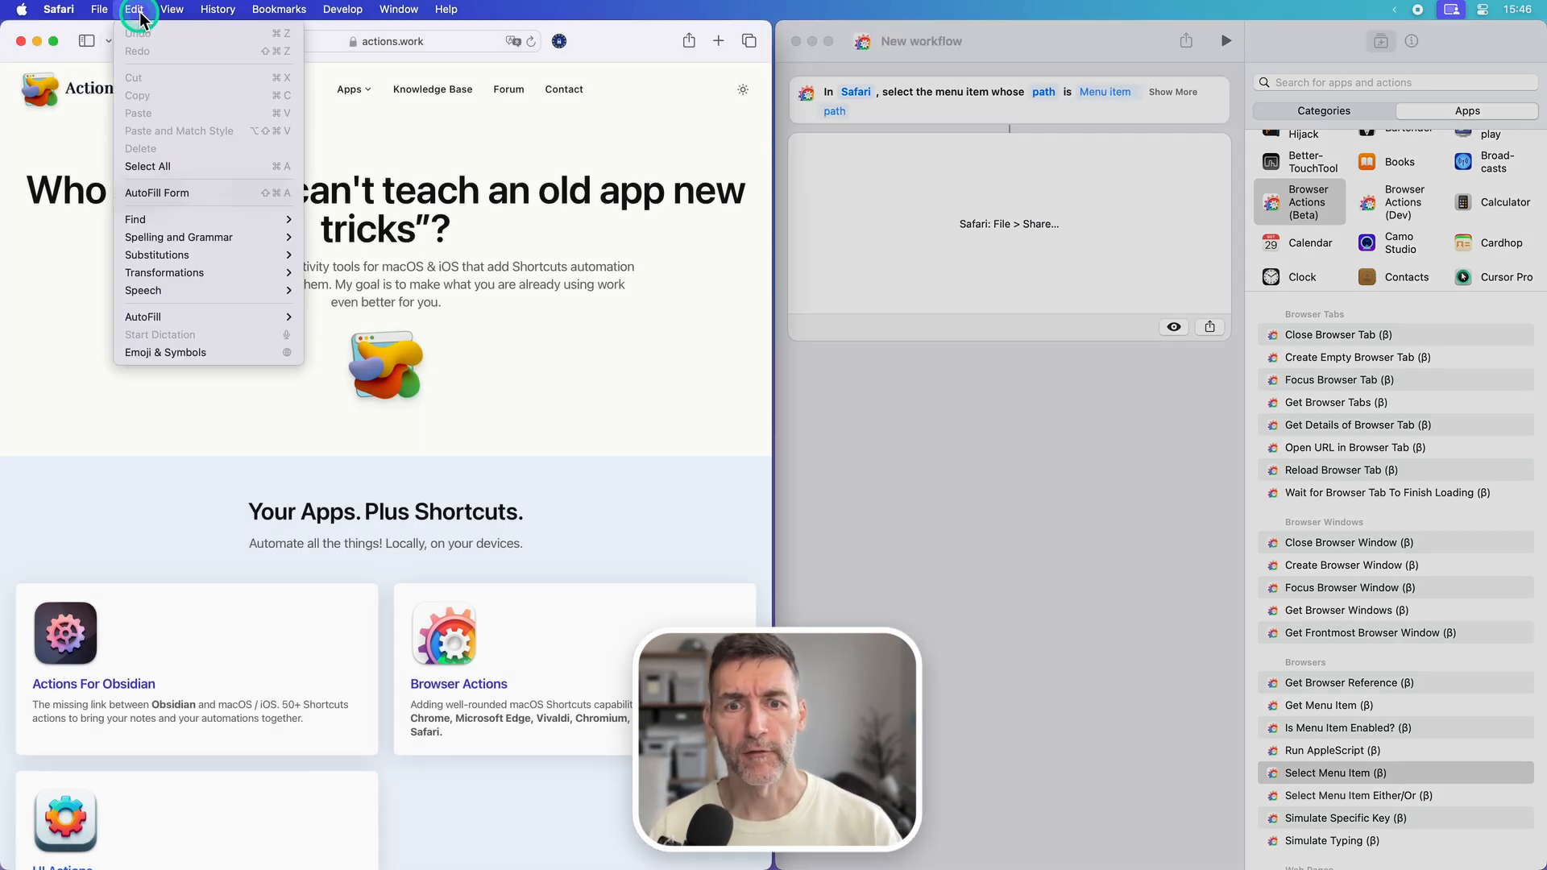
mouse_move(149, 219)
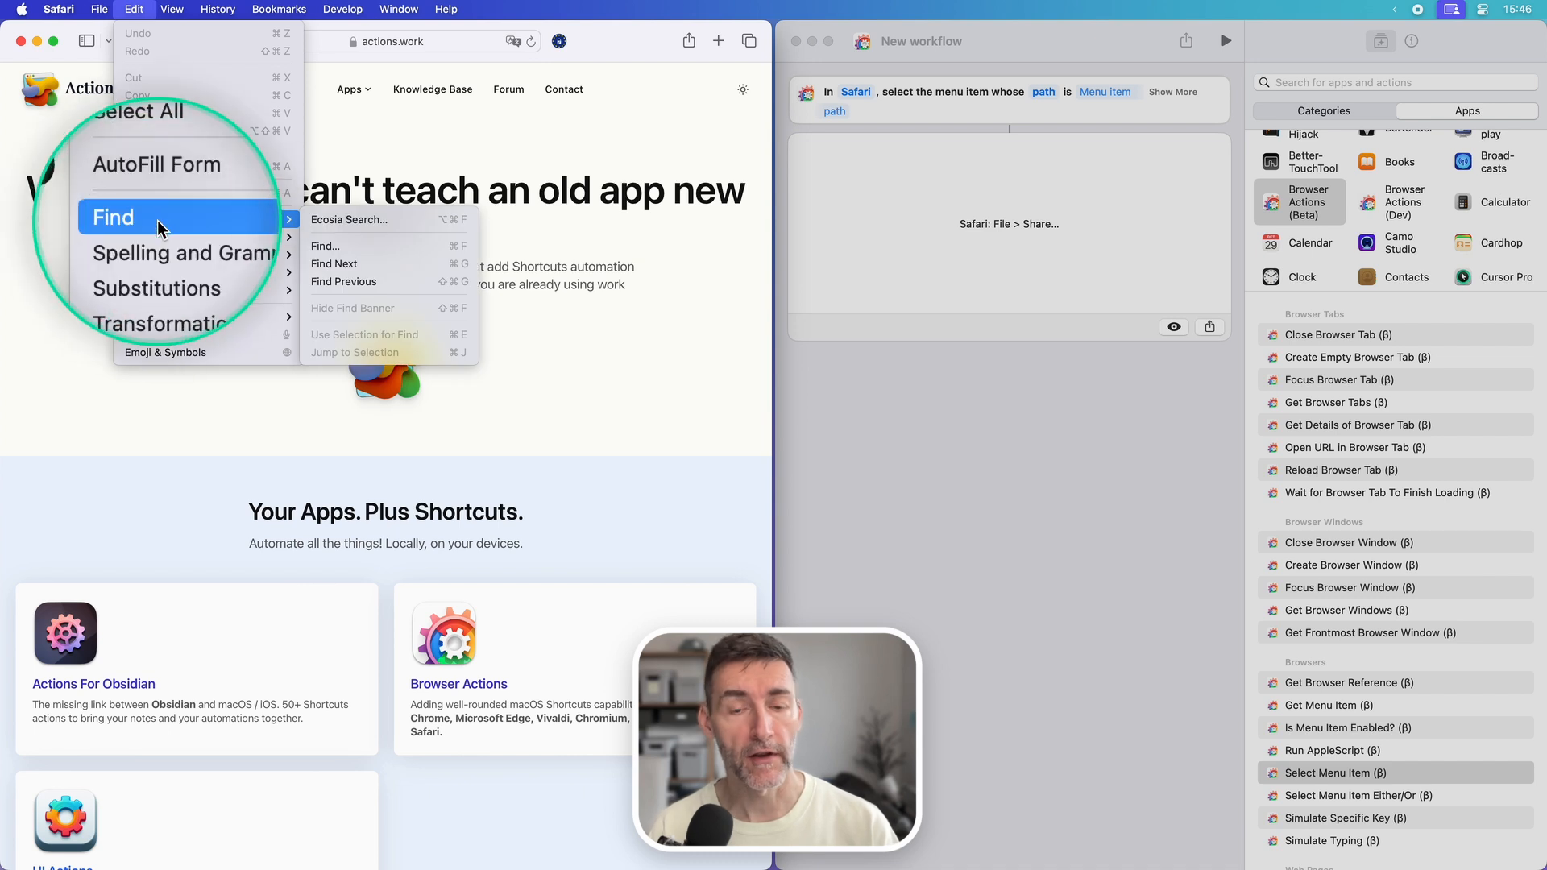
click(1017, 198)
click(1106, 94)
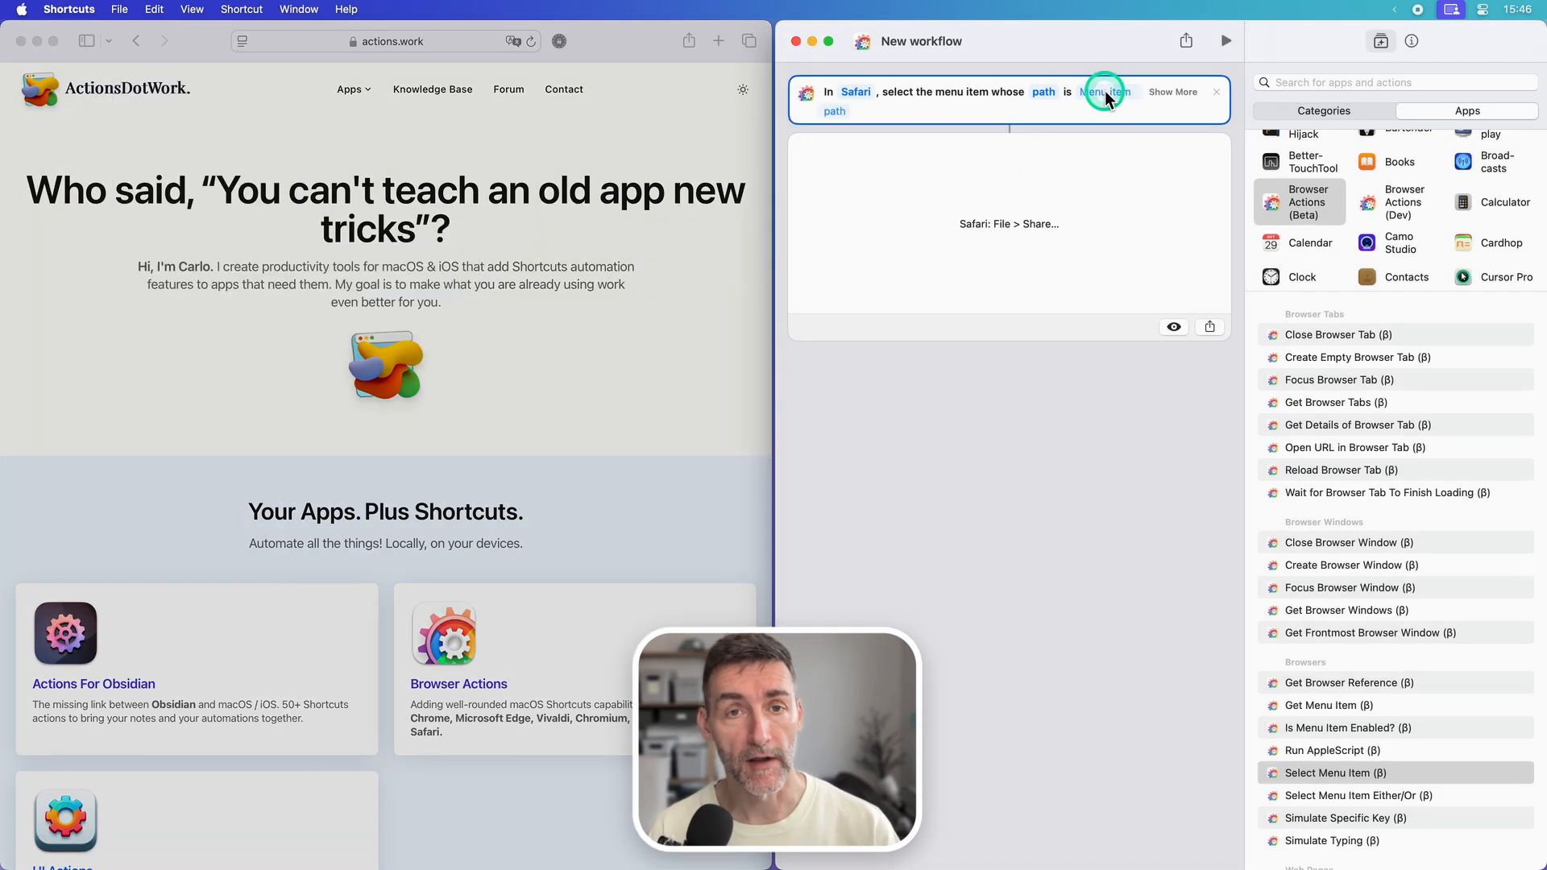
text(edit > find)
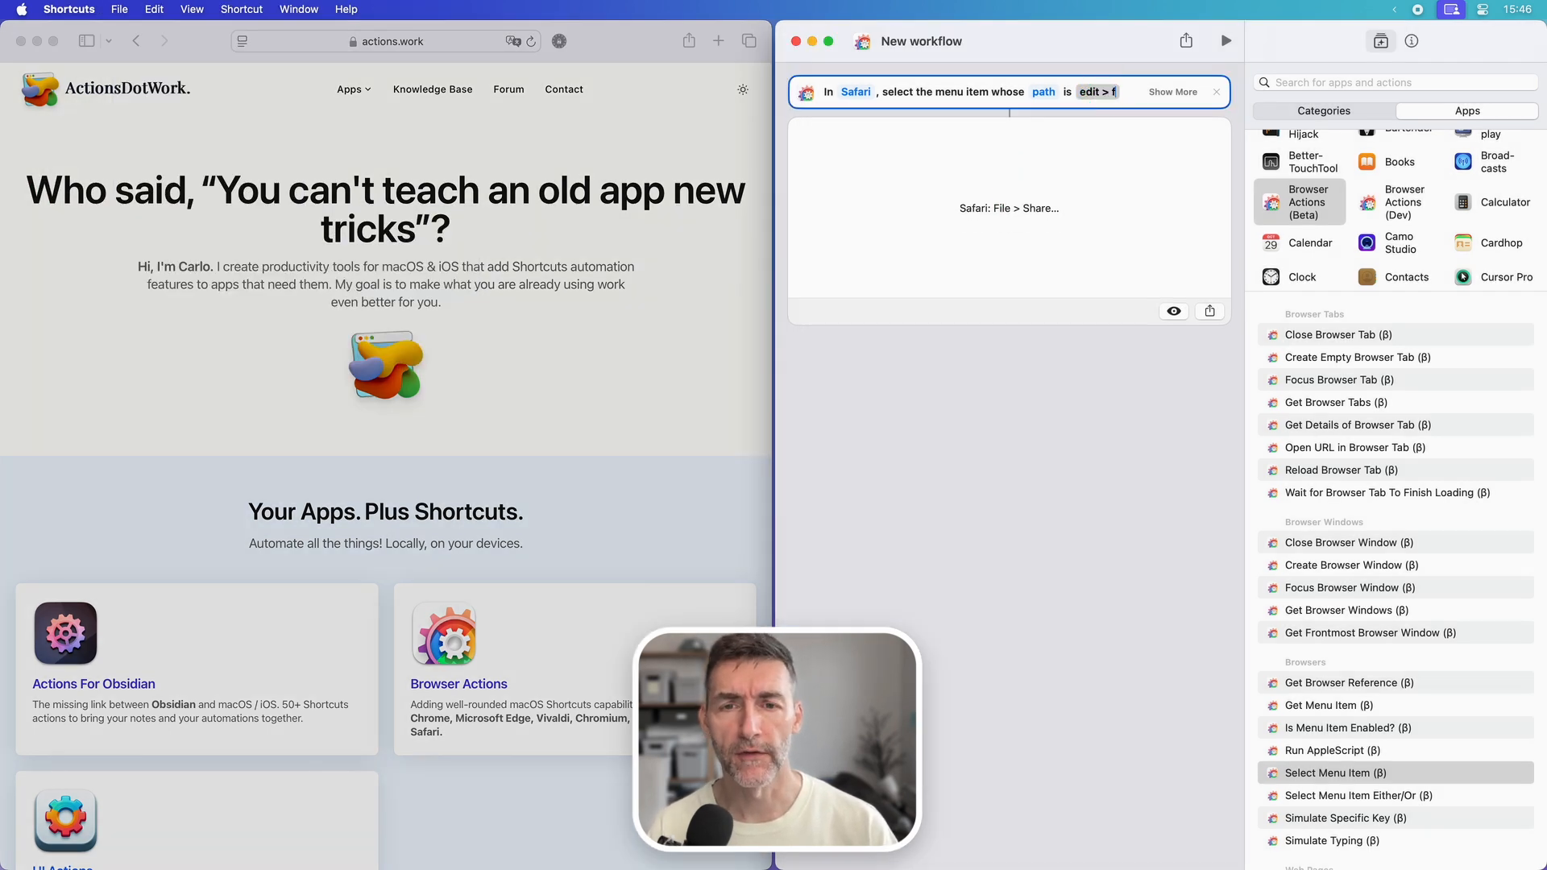
Step: Enable case-insensitive filtering for the Select Menu Item action and run the workflow
click(1172, 93)
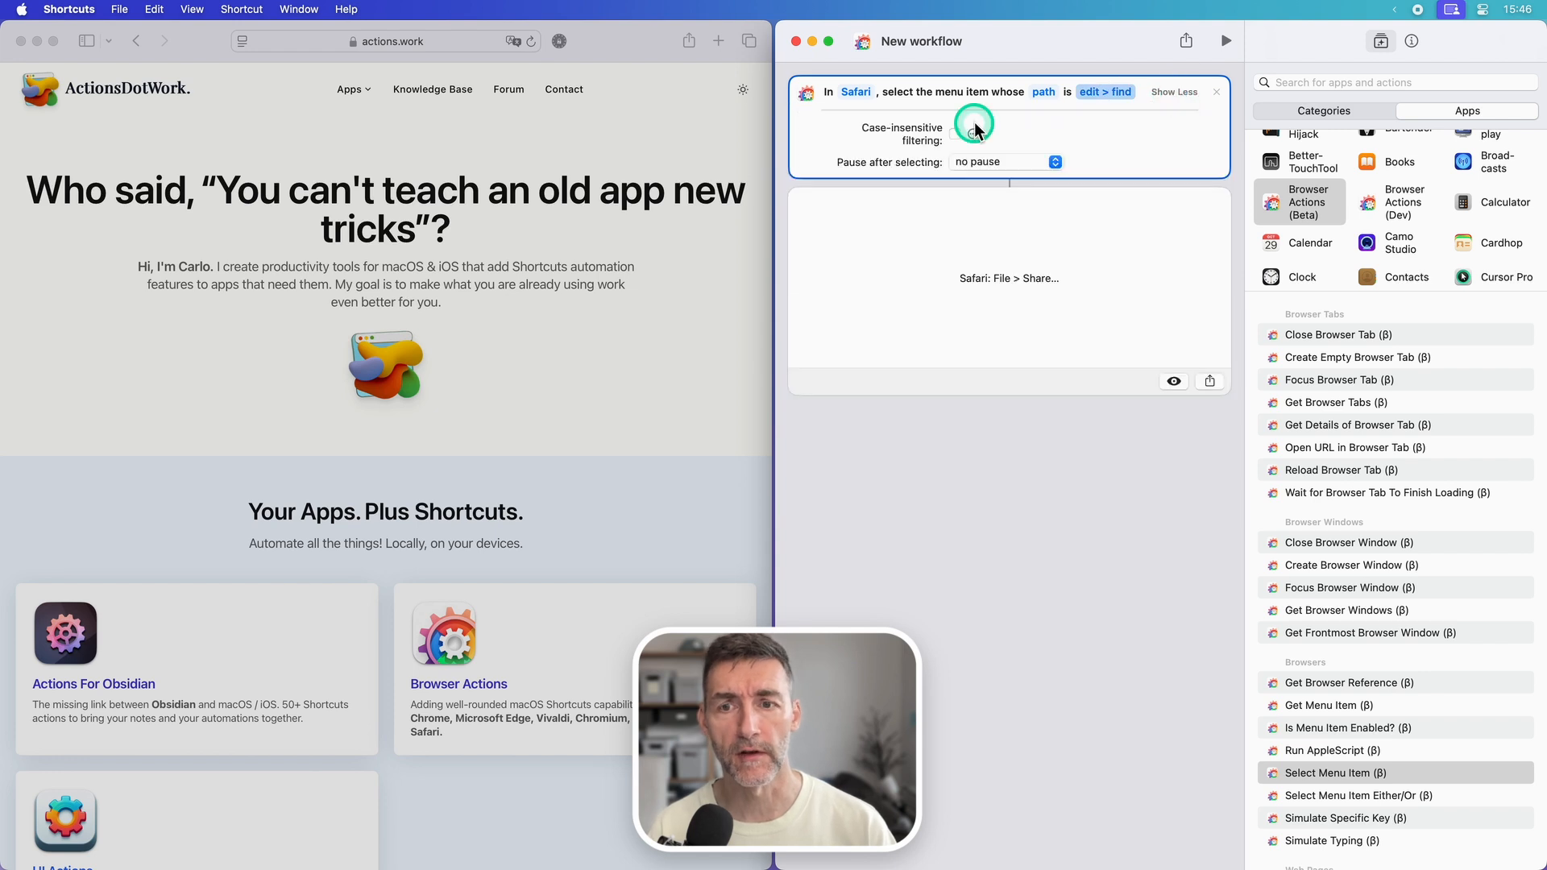
click(956, 134)
click(1223, 50)
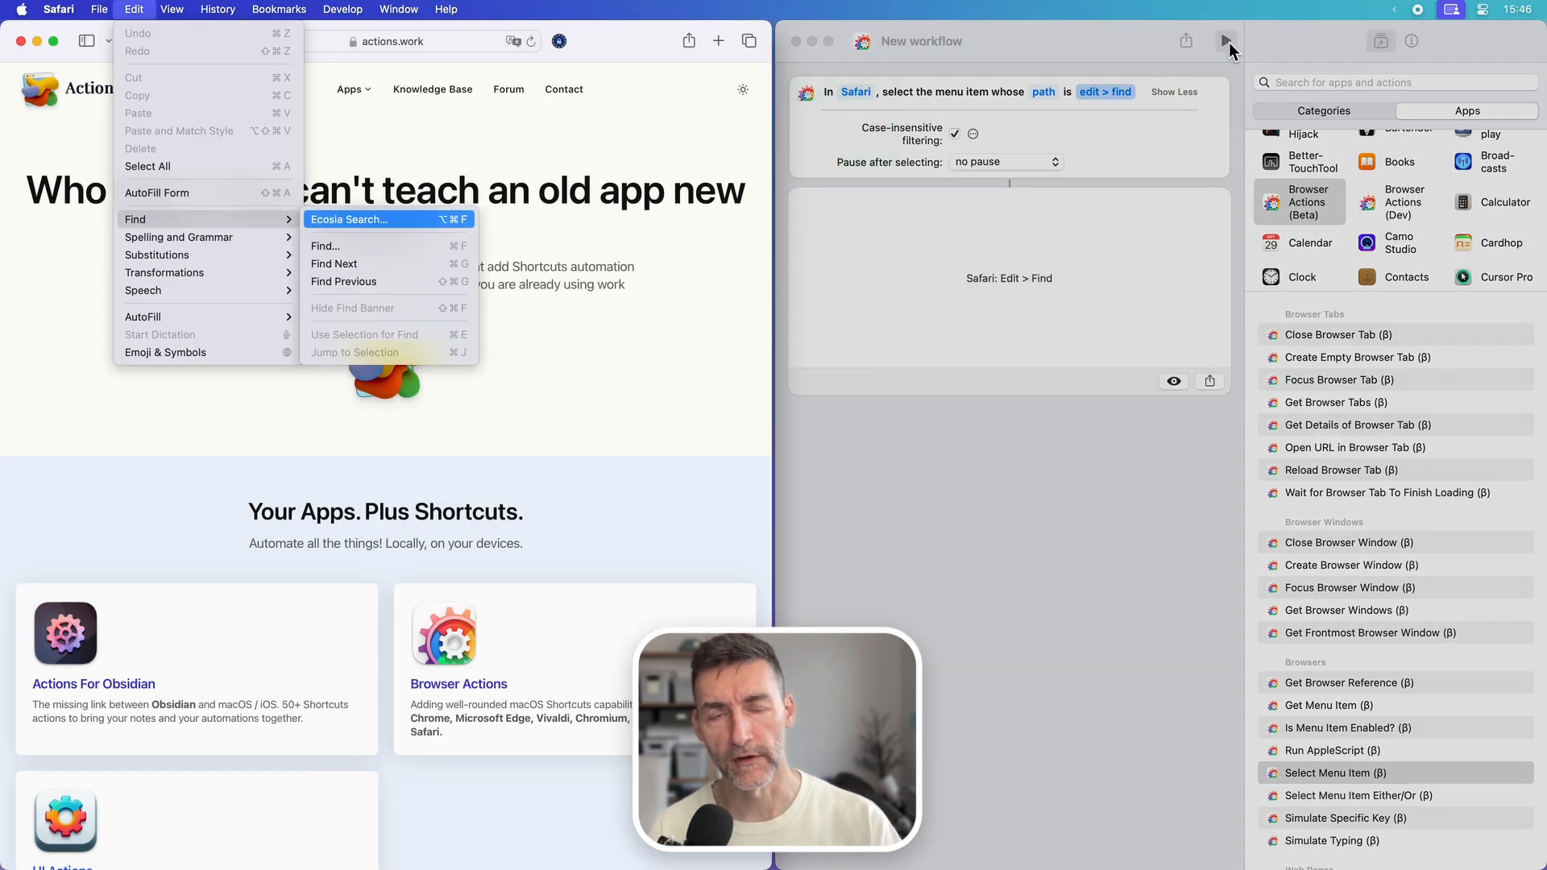
click(1038, 450)
click(405, 221)
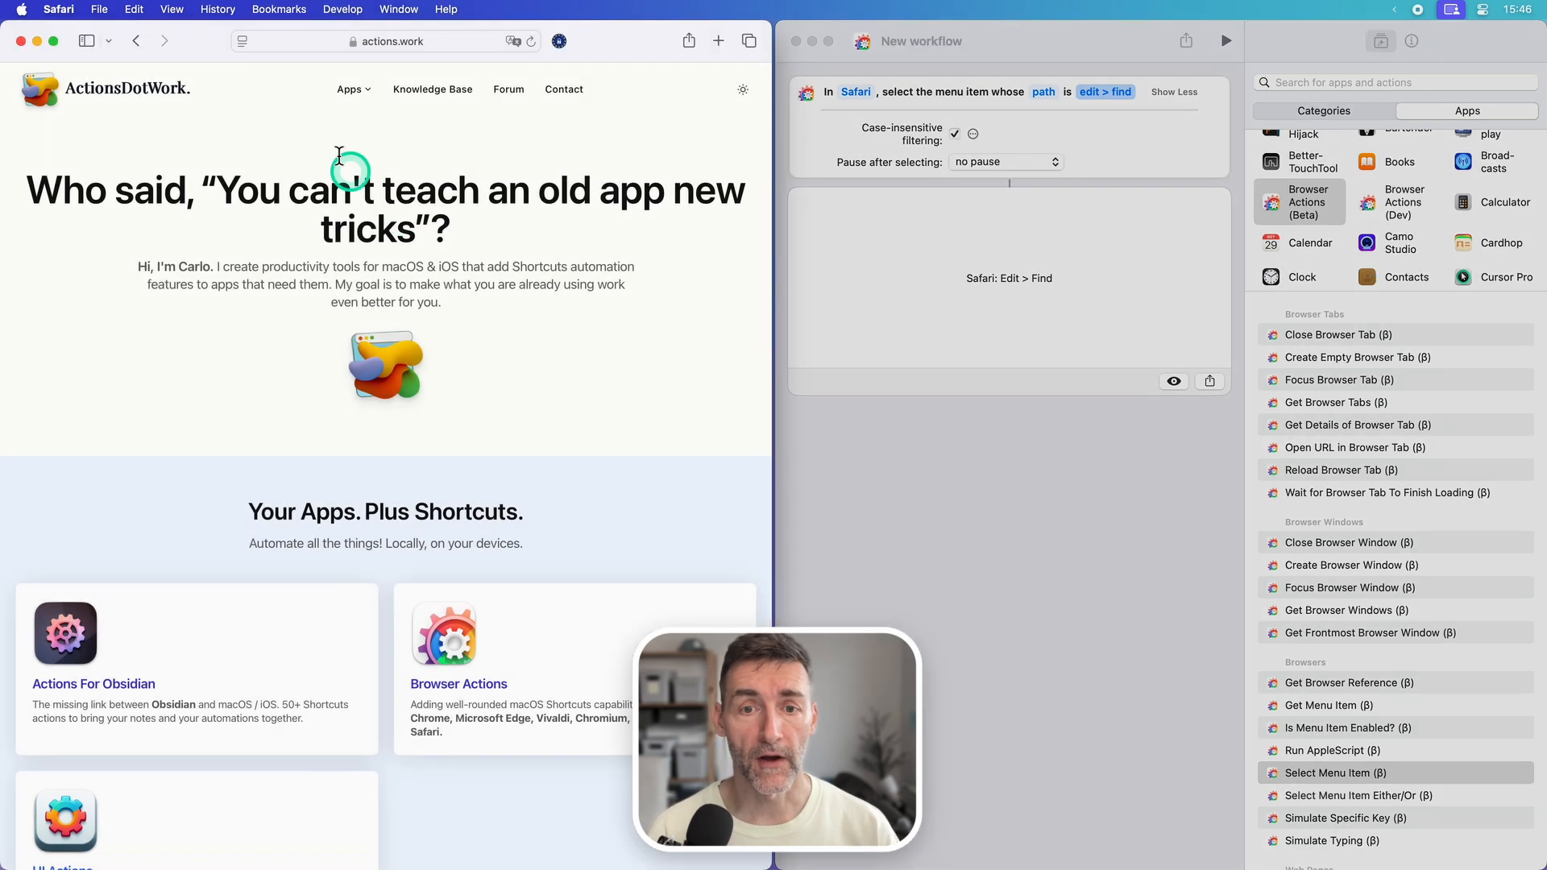
Step: Locate Find... inside Safari's Edit > Find submenu and switch the action to match by segmented path
click(133, 9)
mouse_move(137, 219)
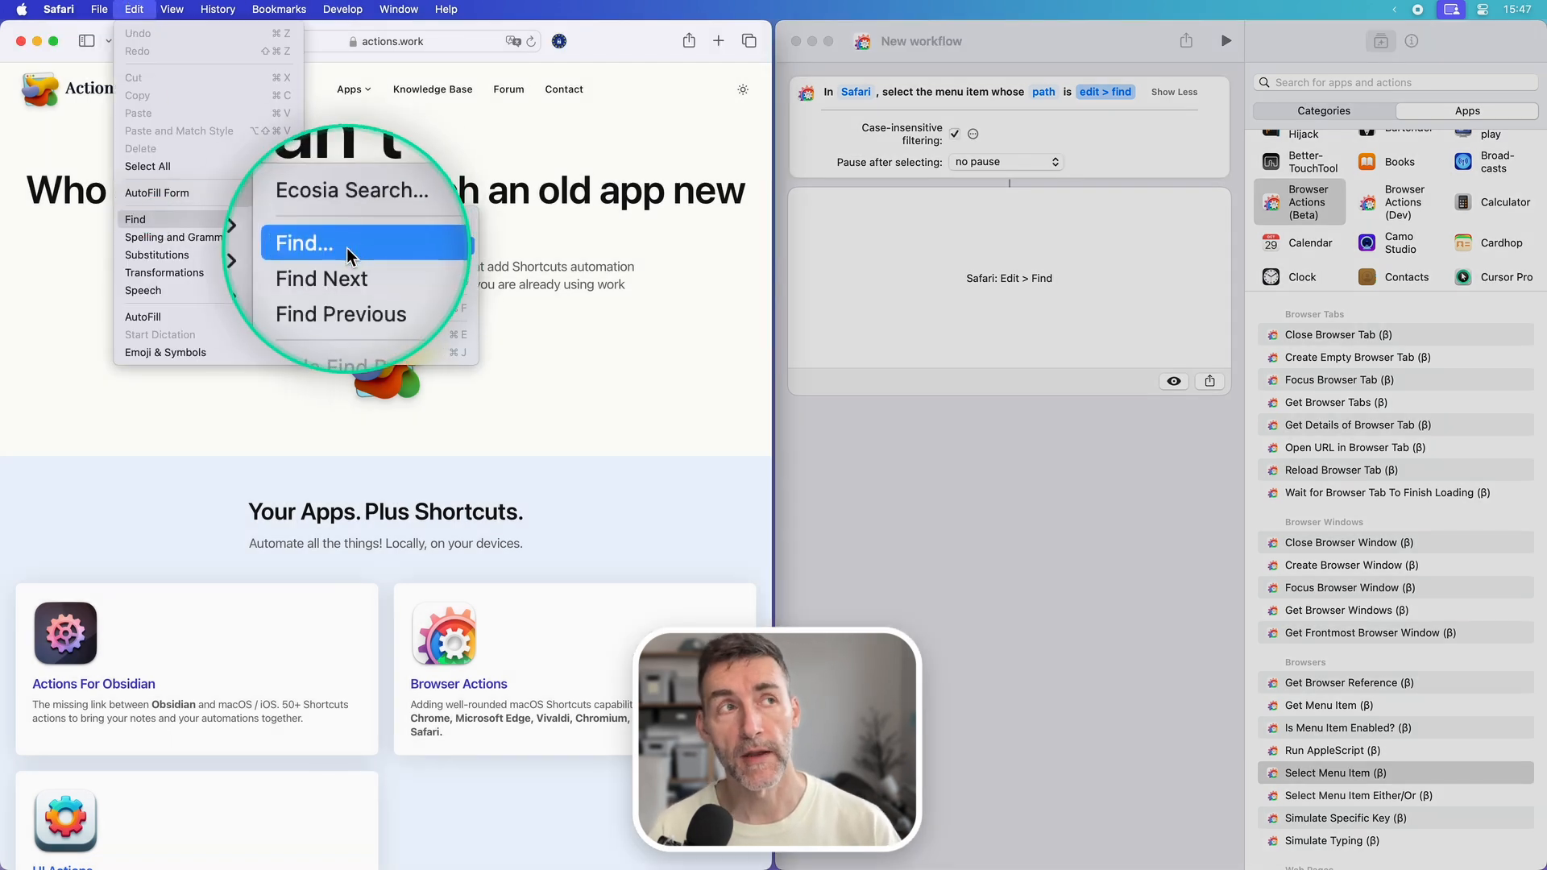
click(1103, 95)
click(1048, 93)
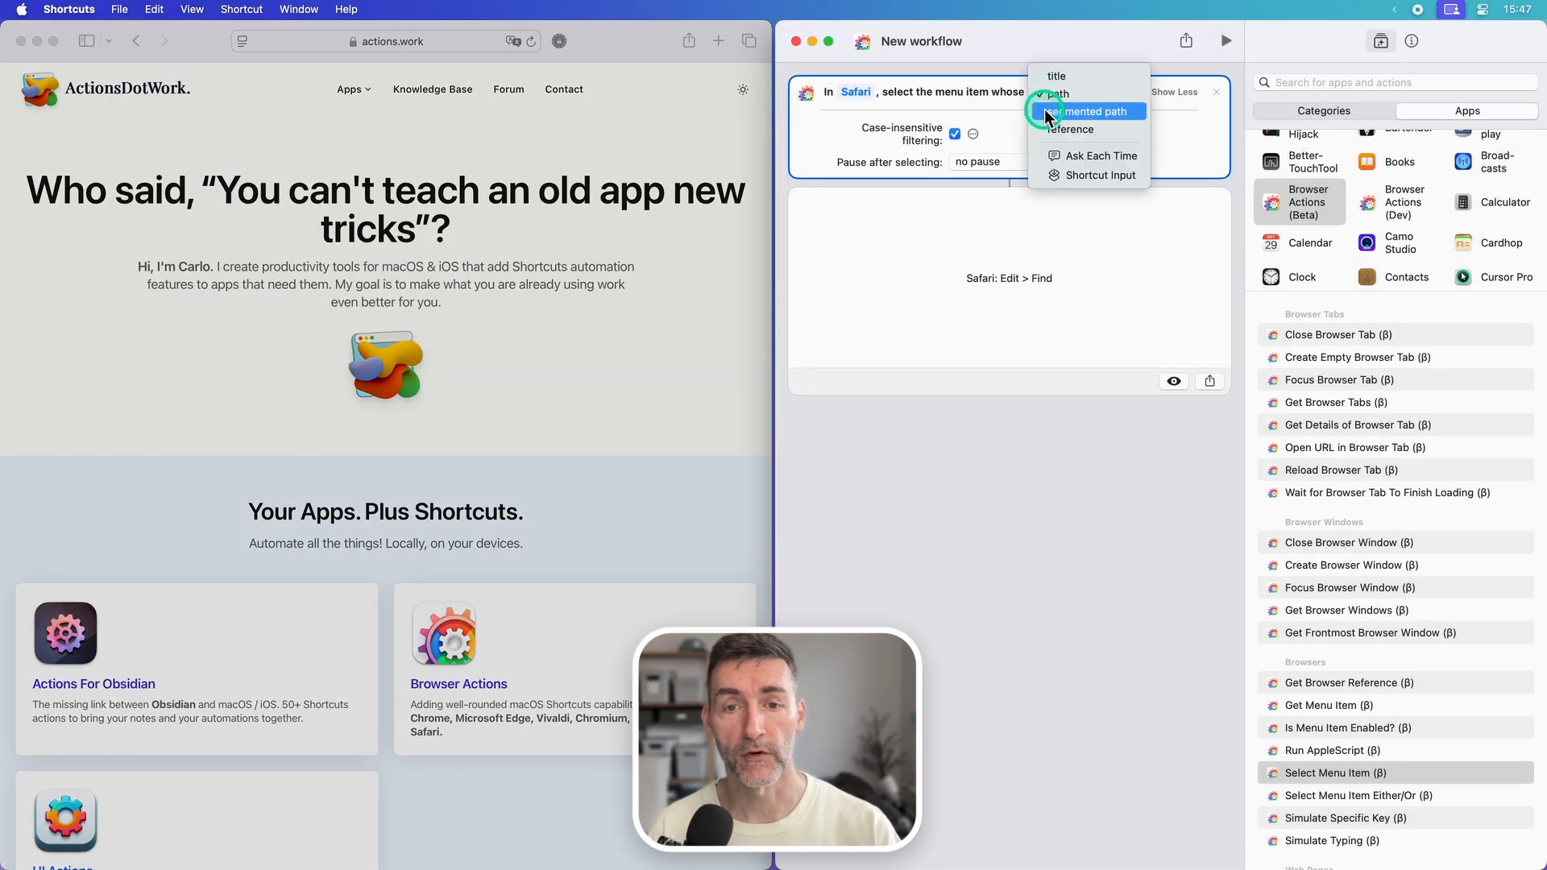
click(1046, 111)
Step: Fill the segmented path with menu Edit, sub-menu Find and item "Find...", and run the workflow
click(884, 128)
text(E)
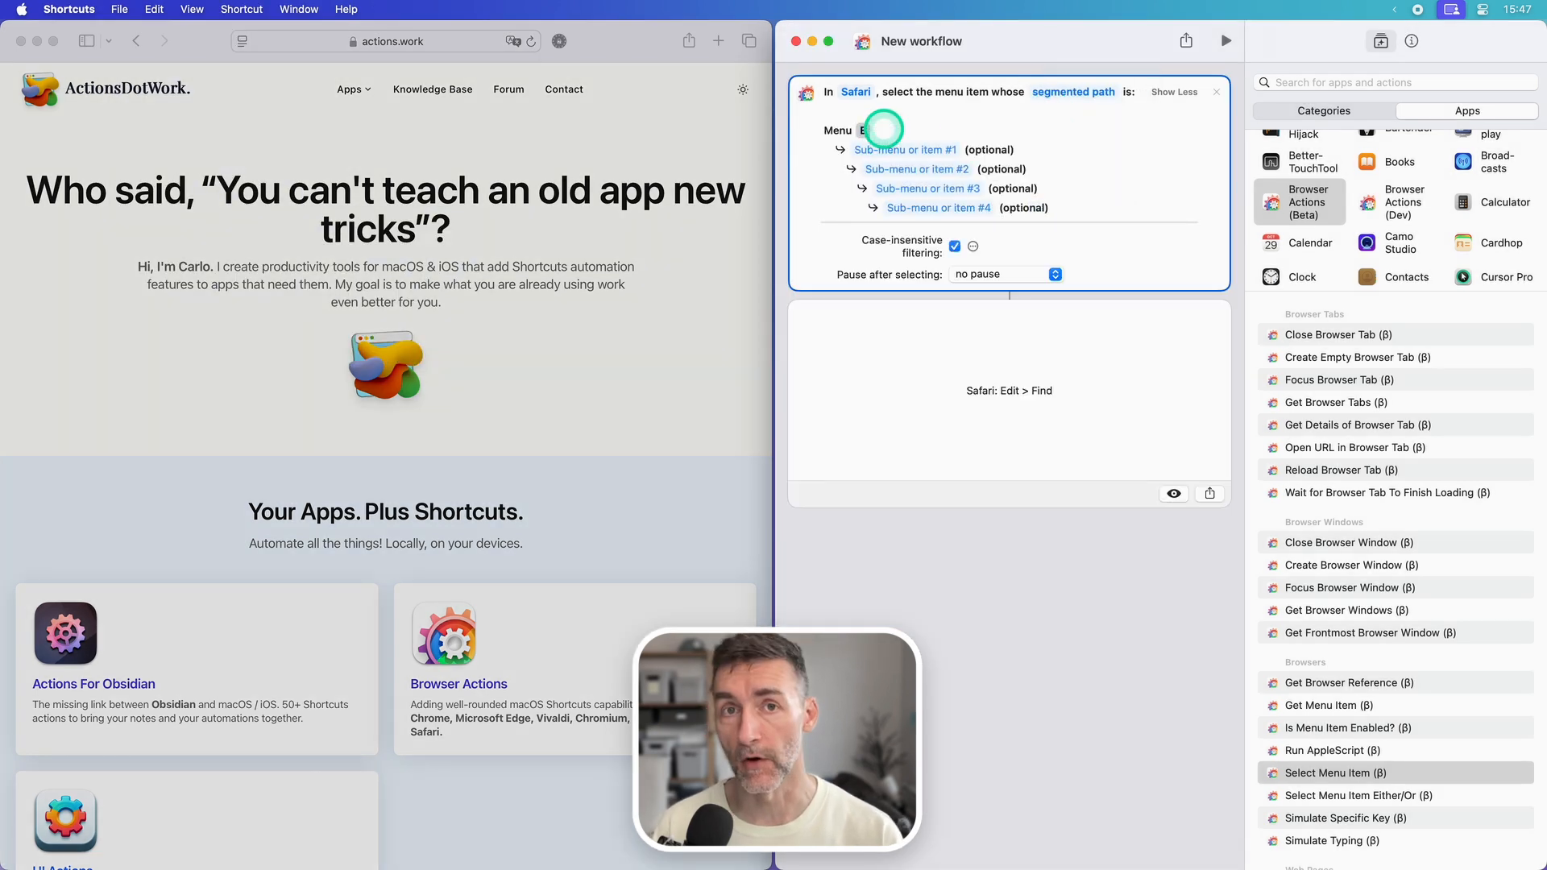
text(dit)
click(877, 150)
text(Find)
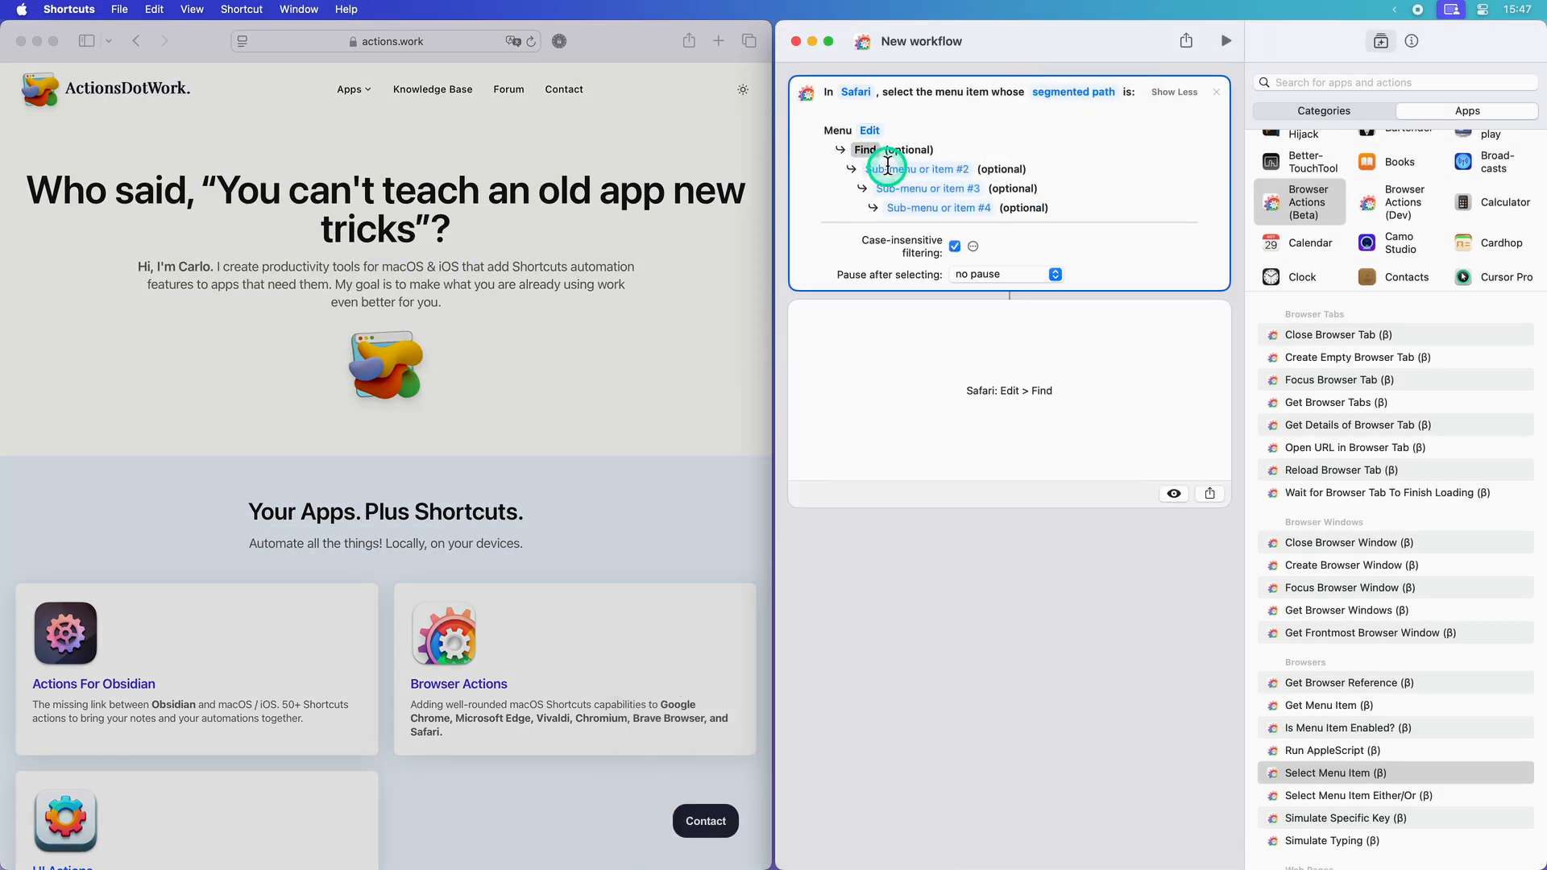
click(887, 166)
text(Find...)
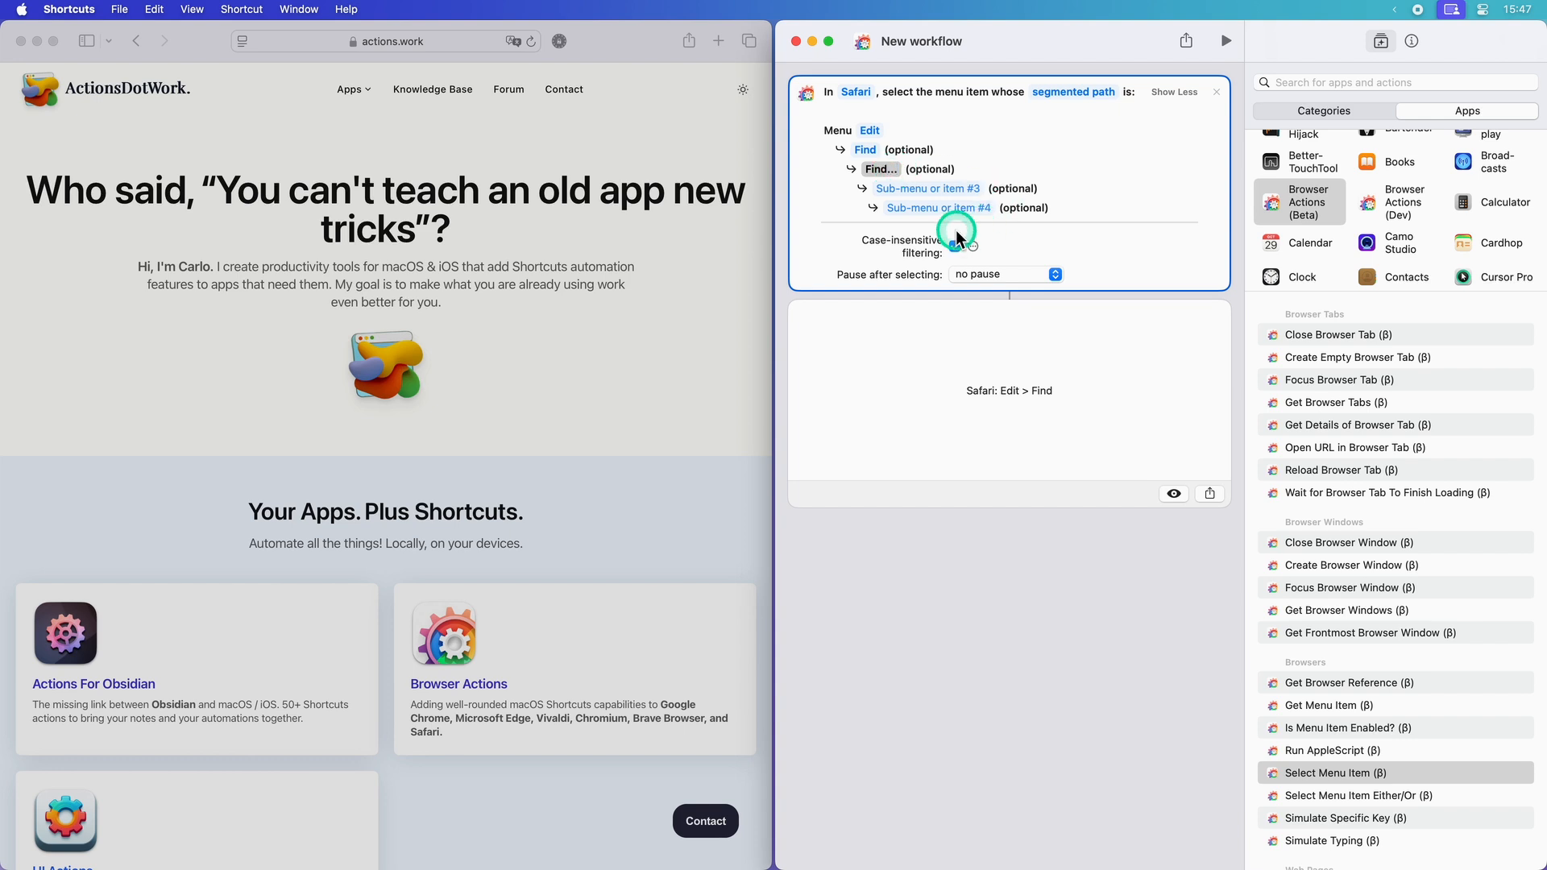
click(1226, 41)
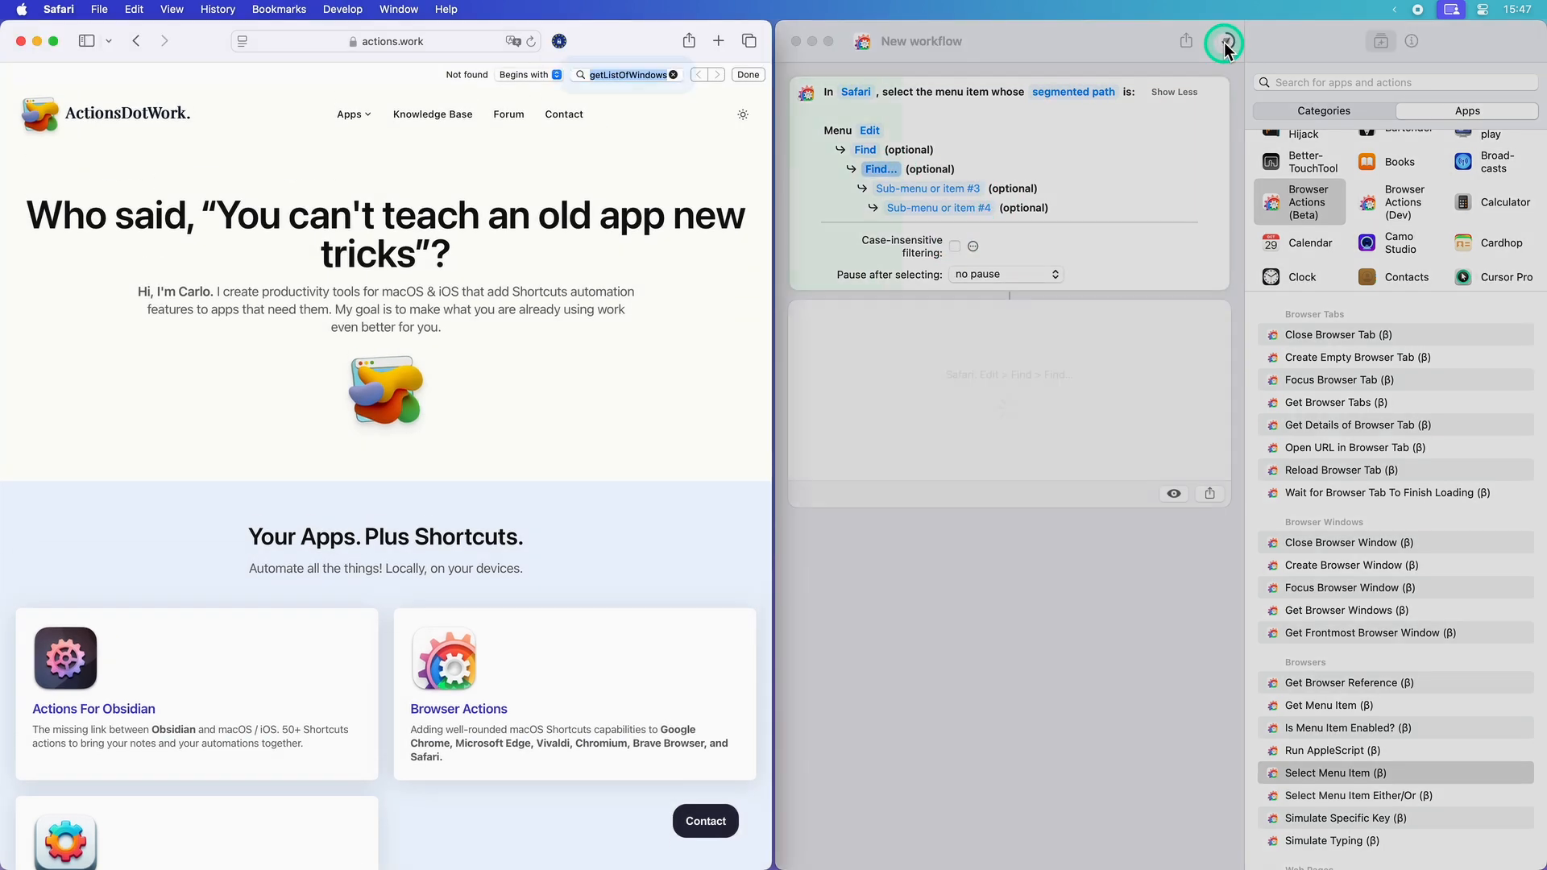
text(H)
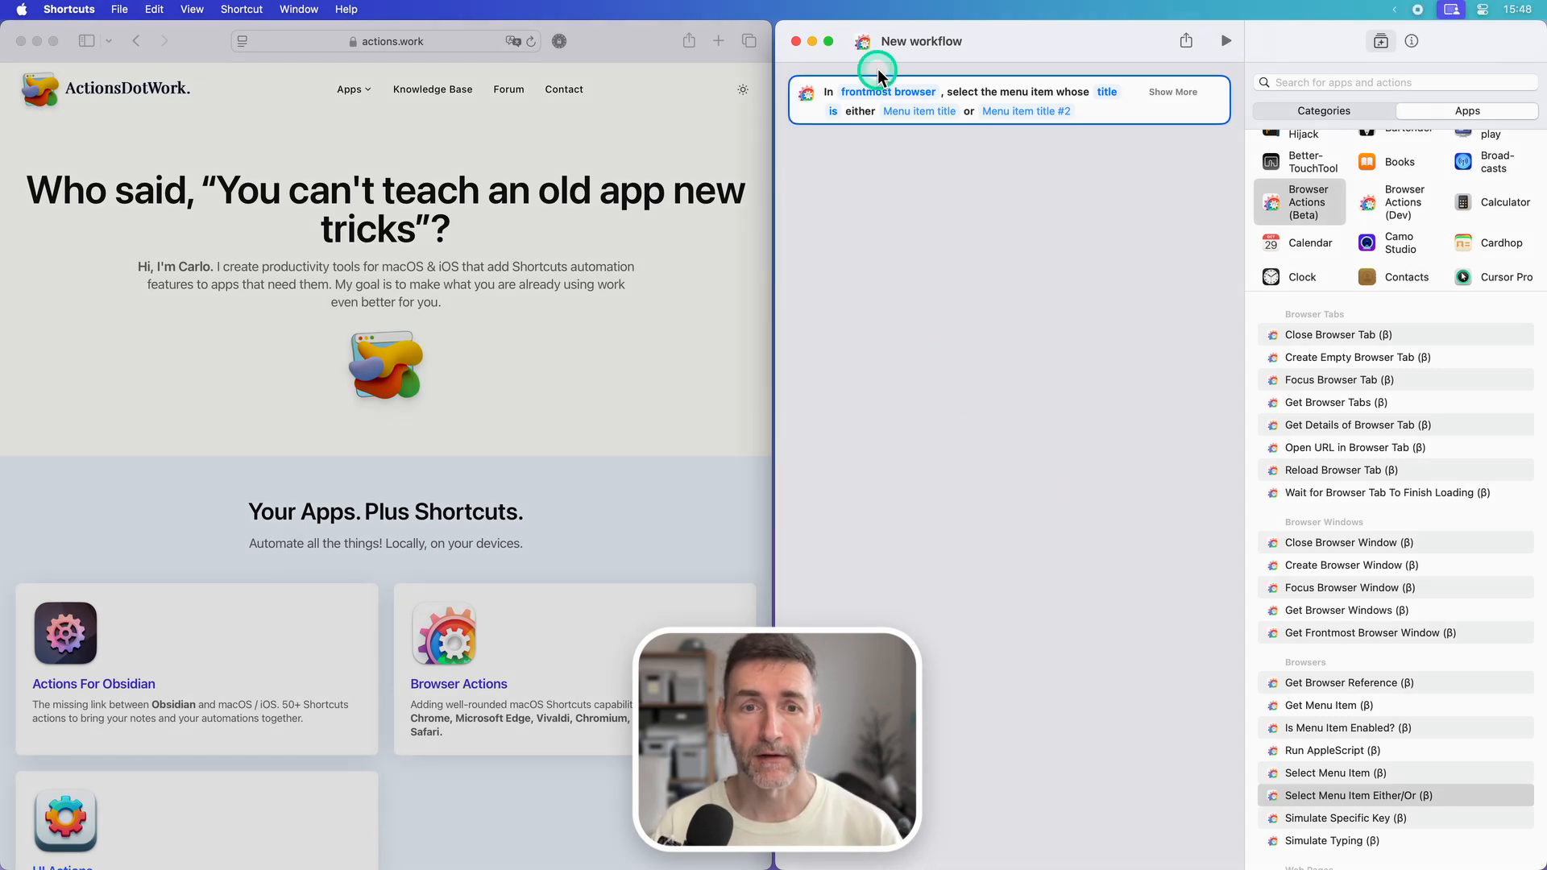
Step: Target Safari in the Select Menu Item Either/Or action and set the first menu item title to "Show Sidebar"
click(878, 90)
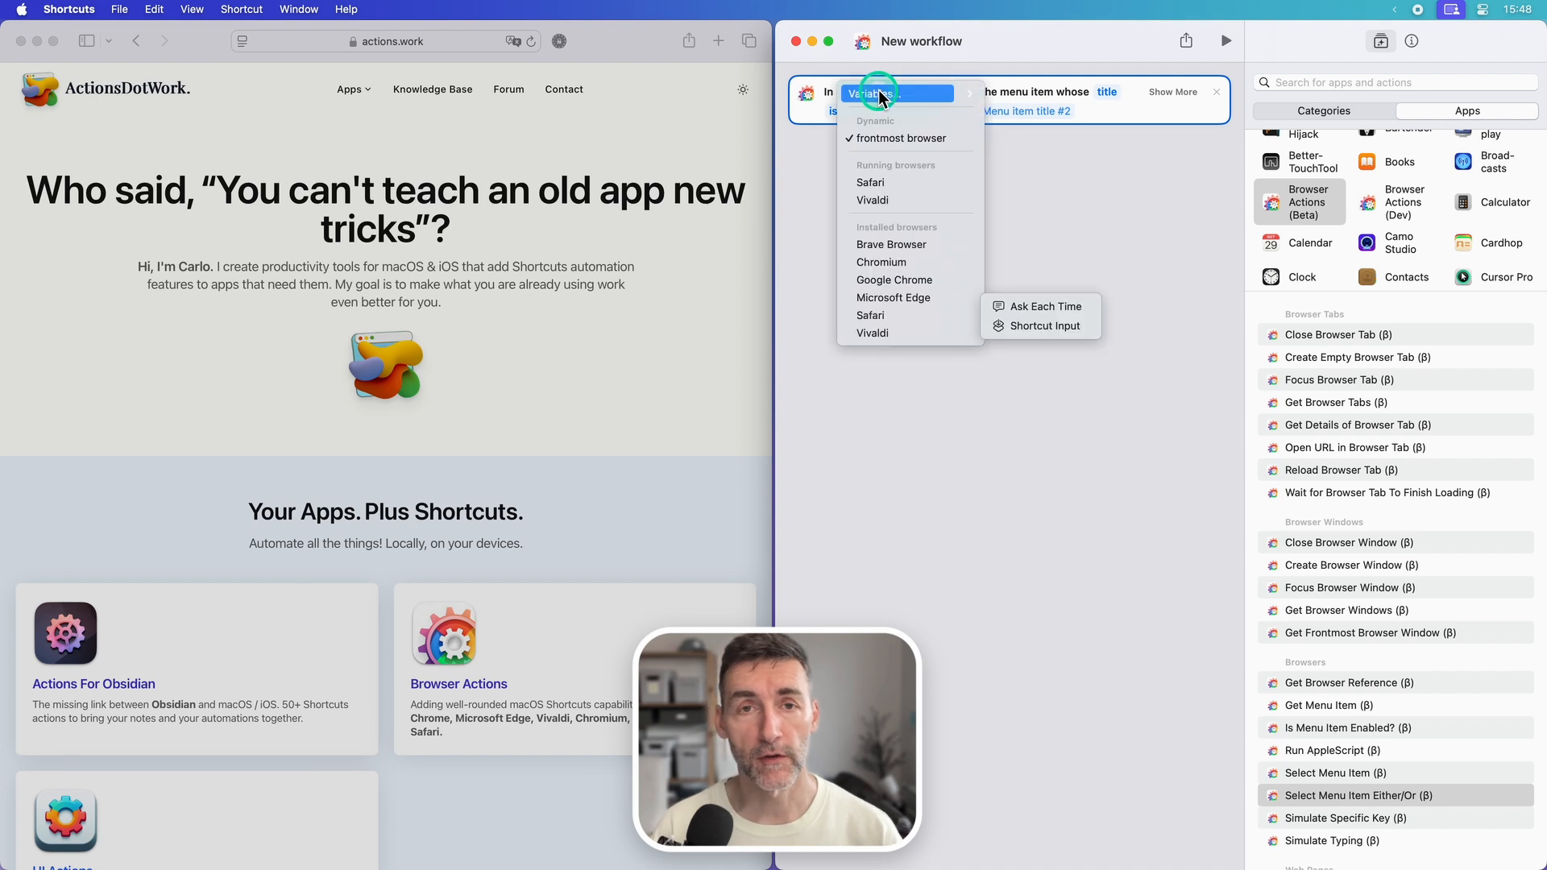
click(871, 182)
click(617, 147)
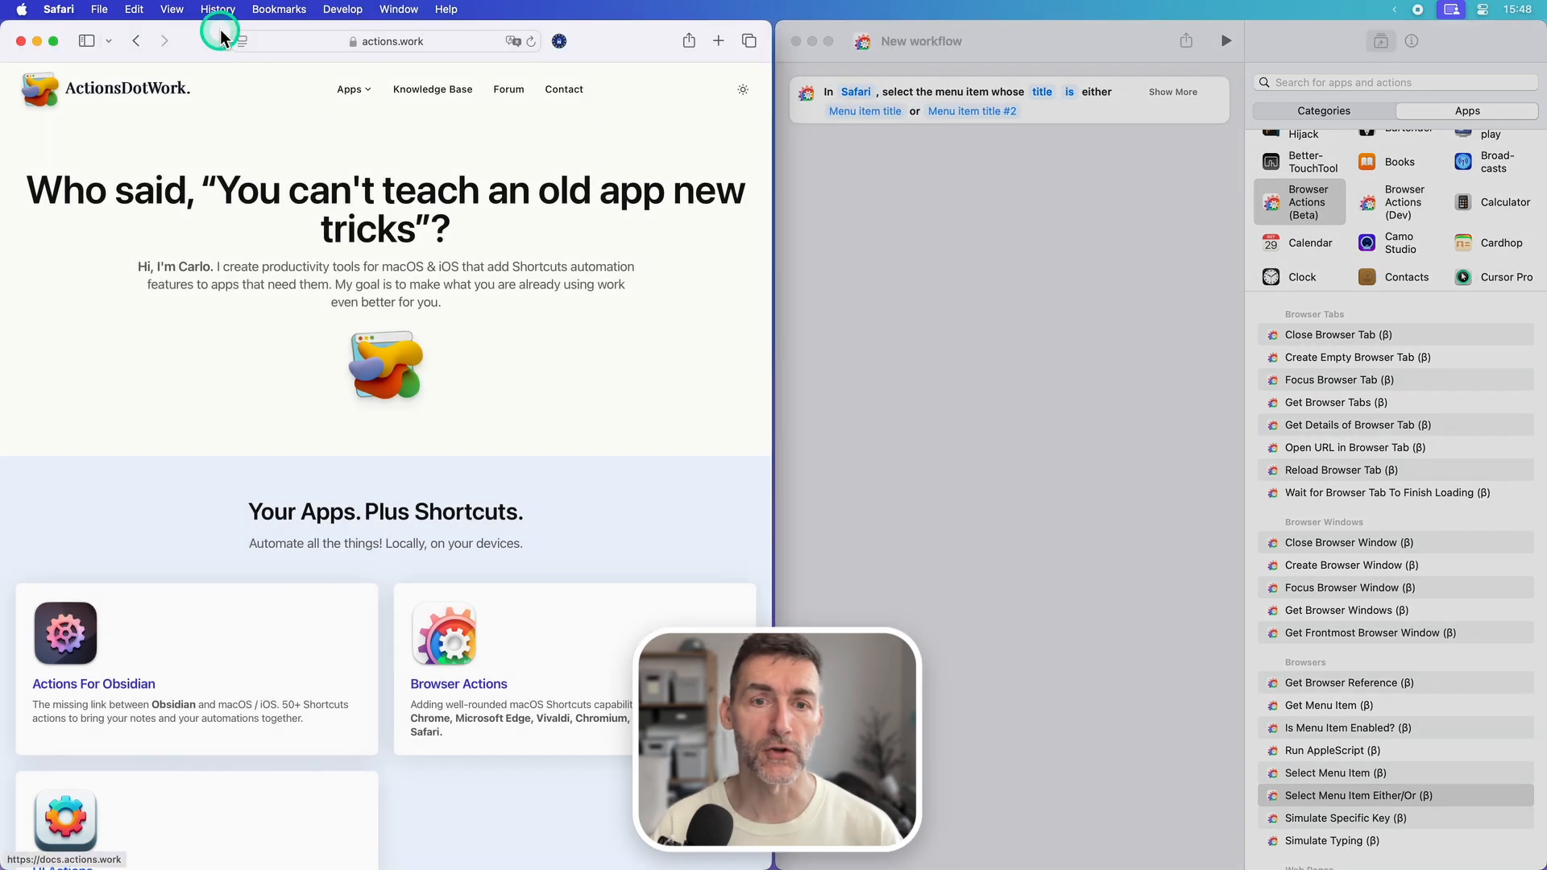
click(179, 10)
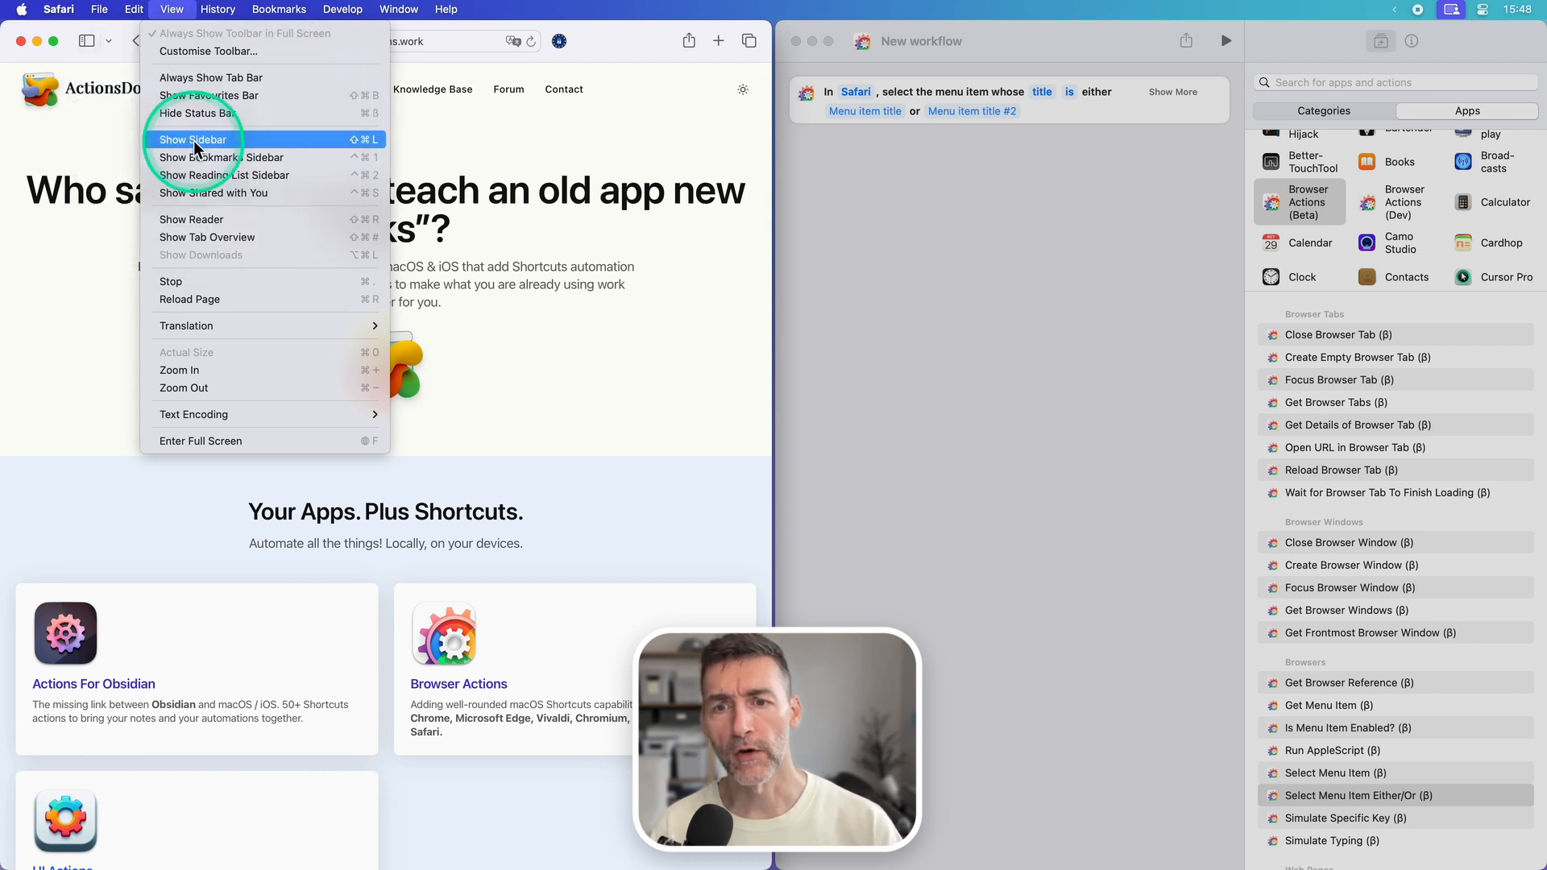
click(917, 186)
click(1021, 110)
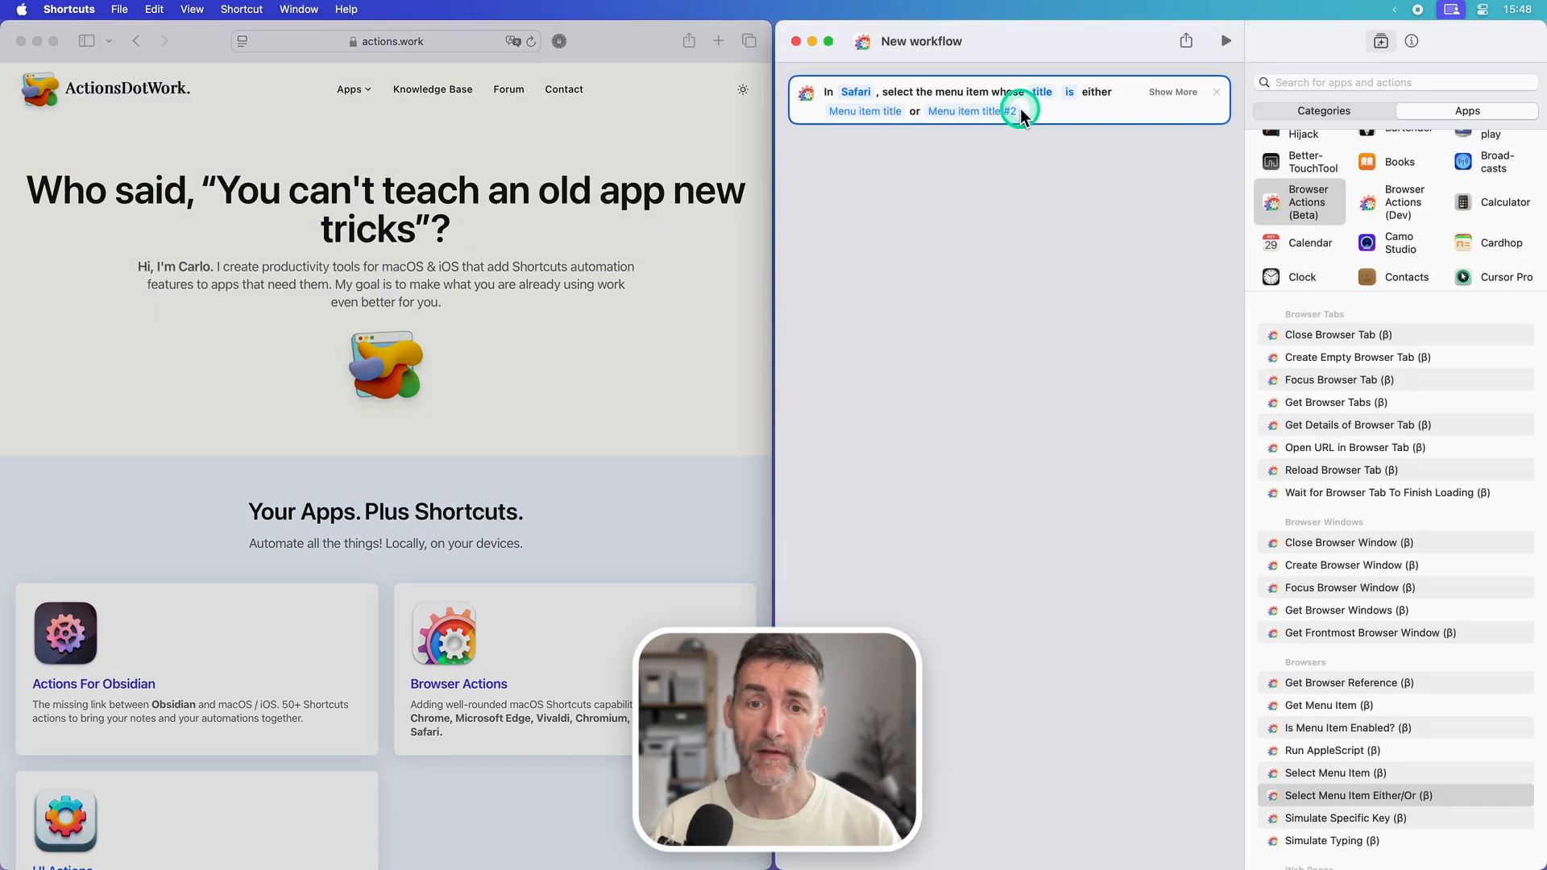
click(885, 115)
text(Show)
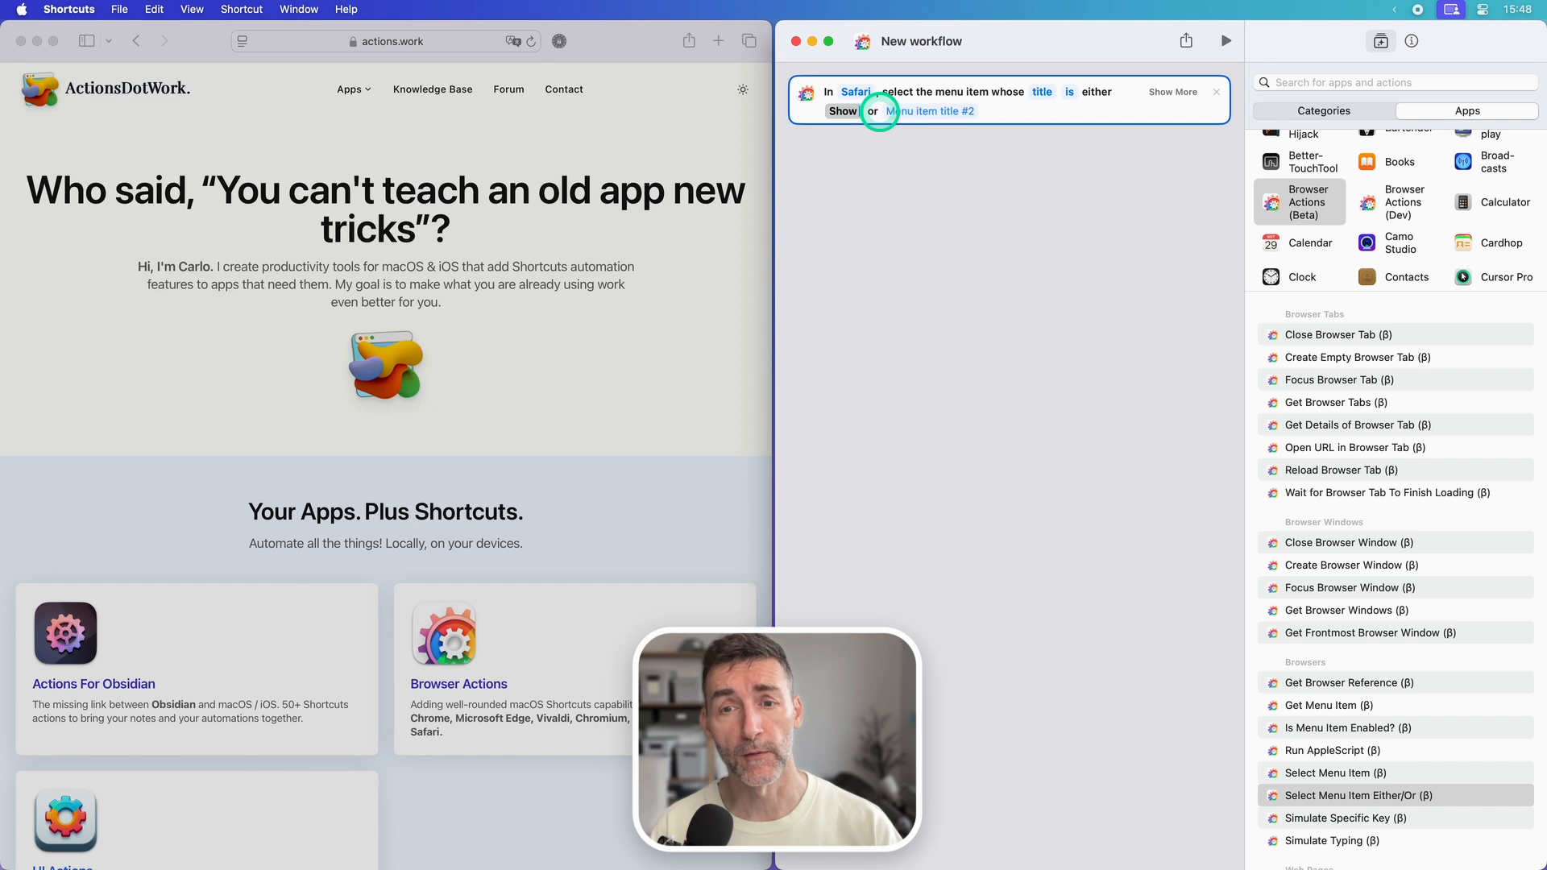
text( Sidebar)
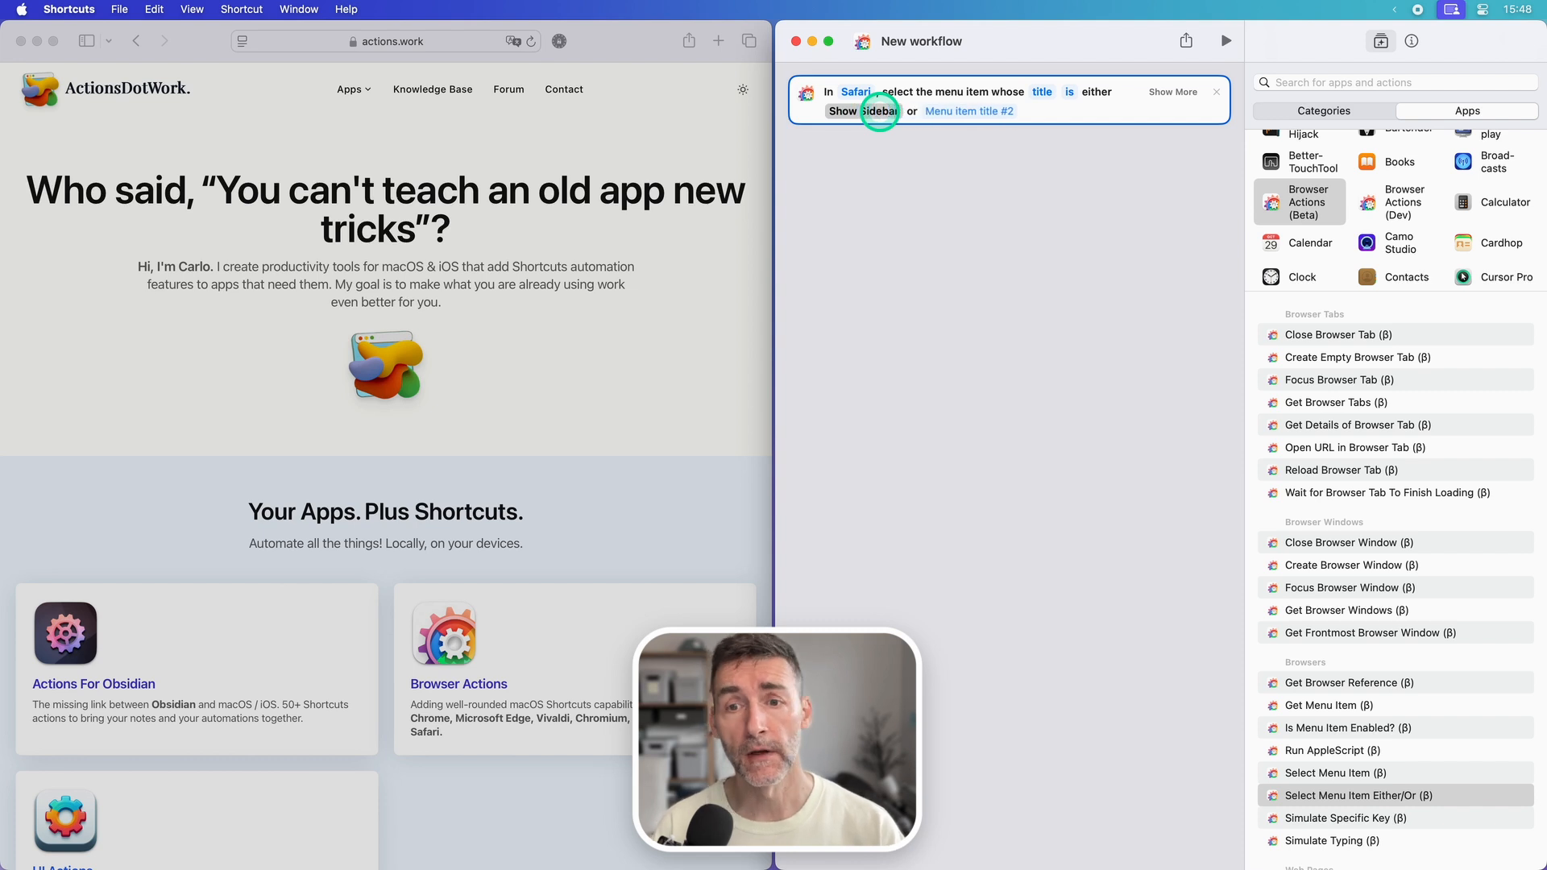
Step: Show and hide Safari's sidebar once to check how the View menu item's title alternates
click(390, 155)
click(171, 8)
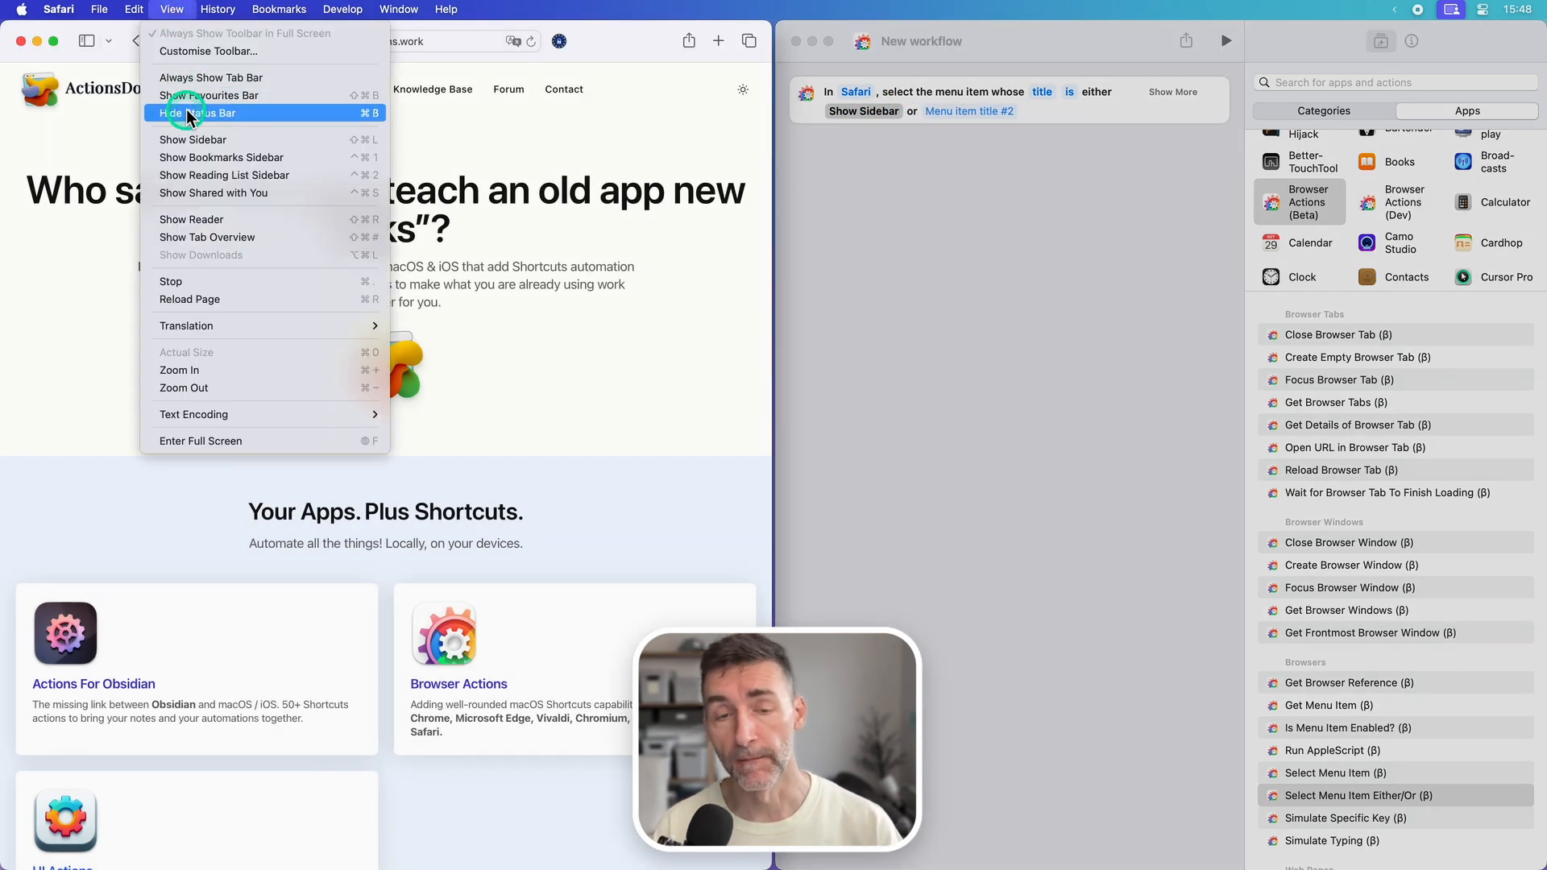
click(189, 140)
click(172, 9)
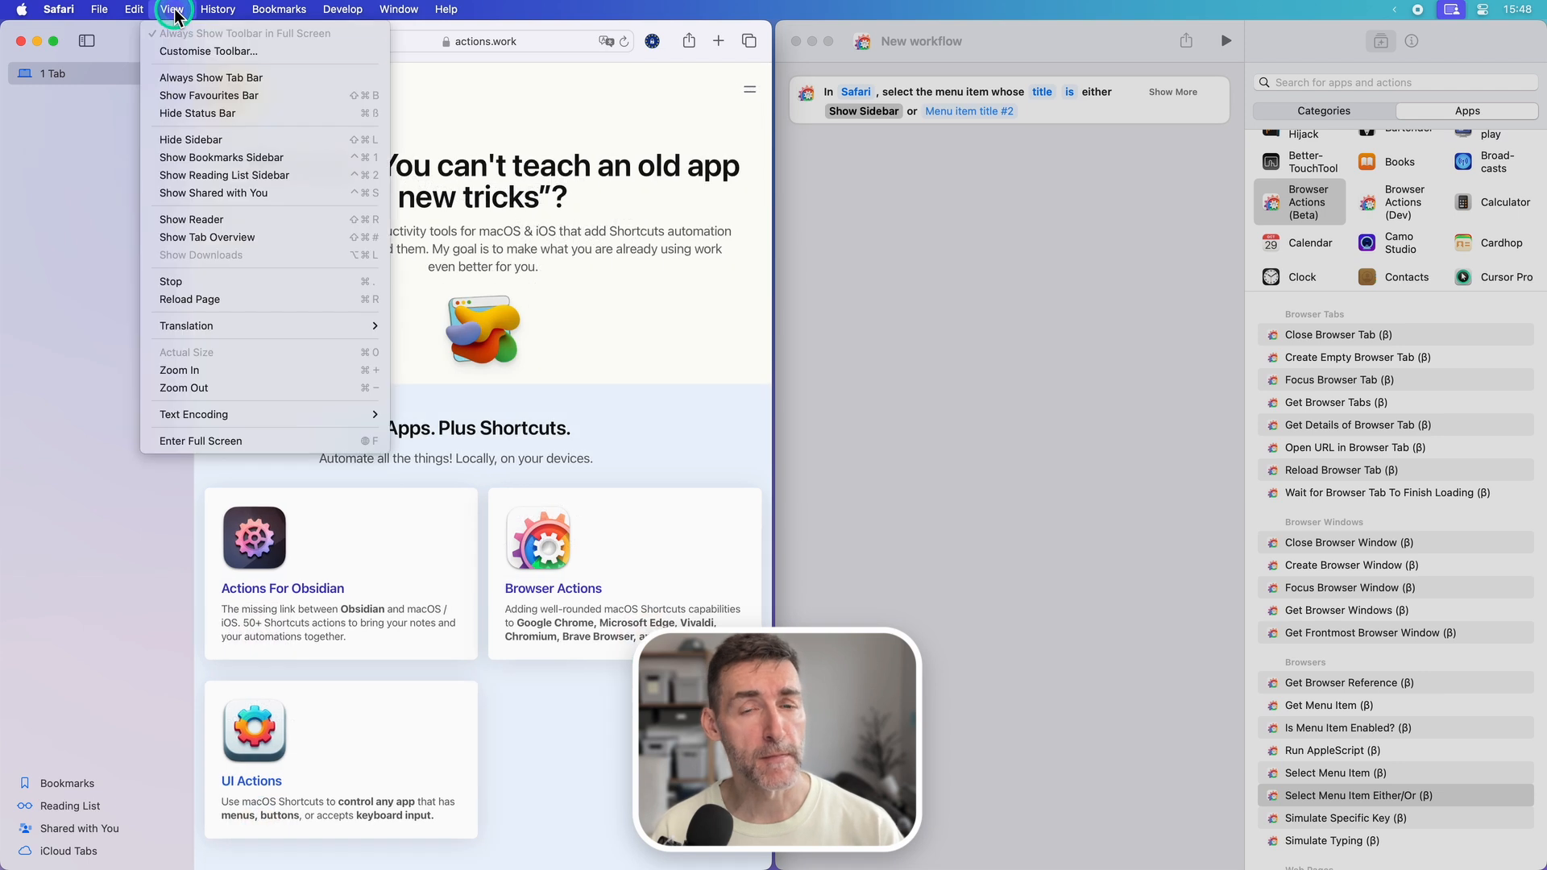
click(188, 140)
Step: Set the second menu item title of the Either/Or action to "Hide Sidebar"
click(1009, 220)
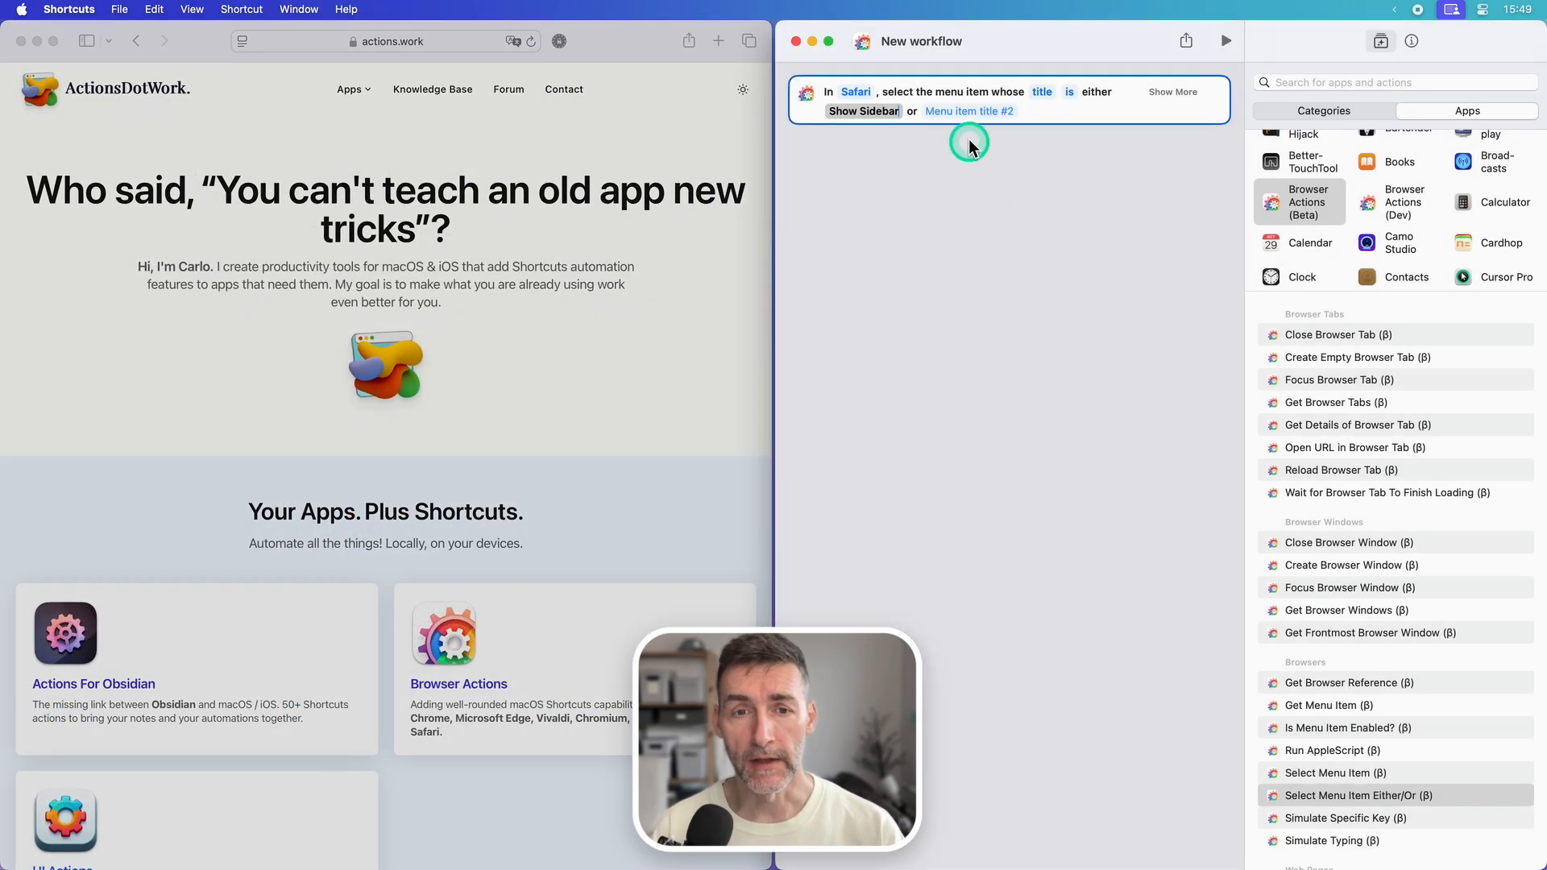
click(965, 112)
text(Hide Si)
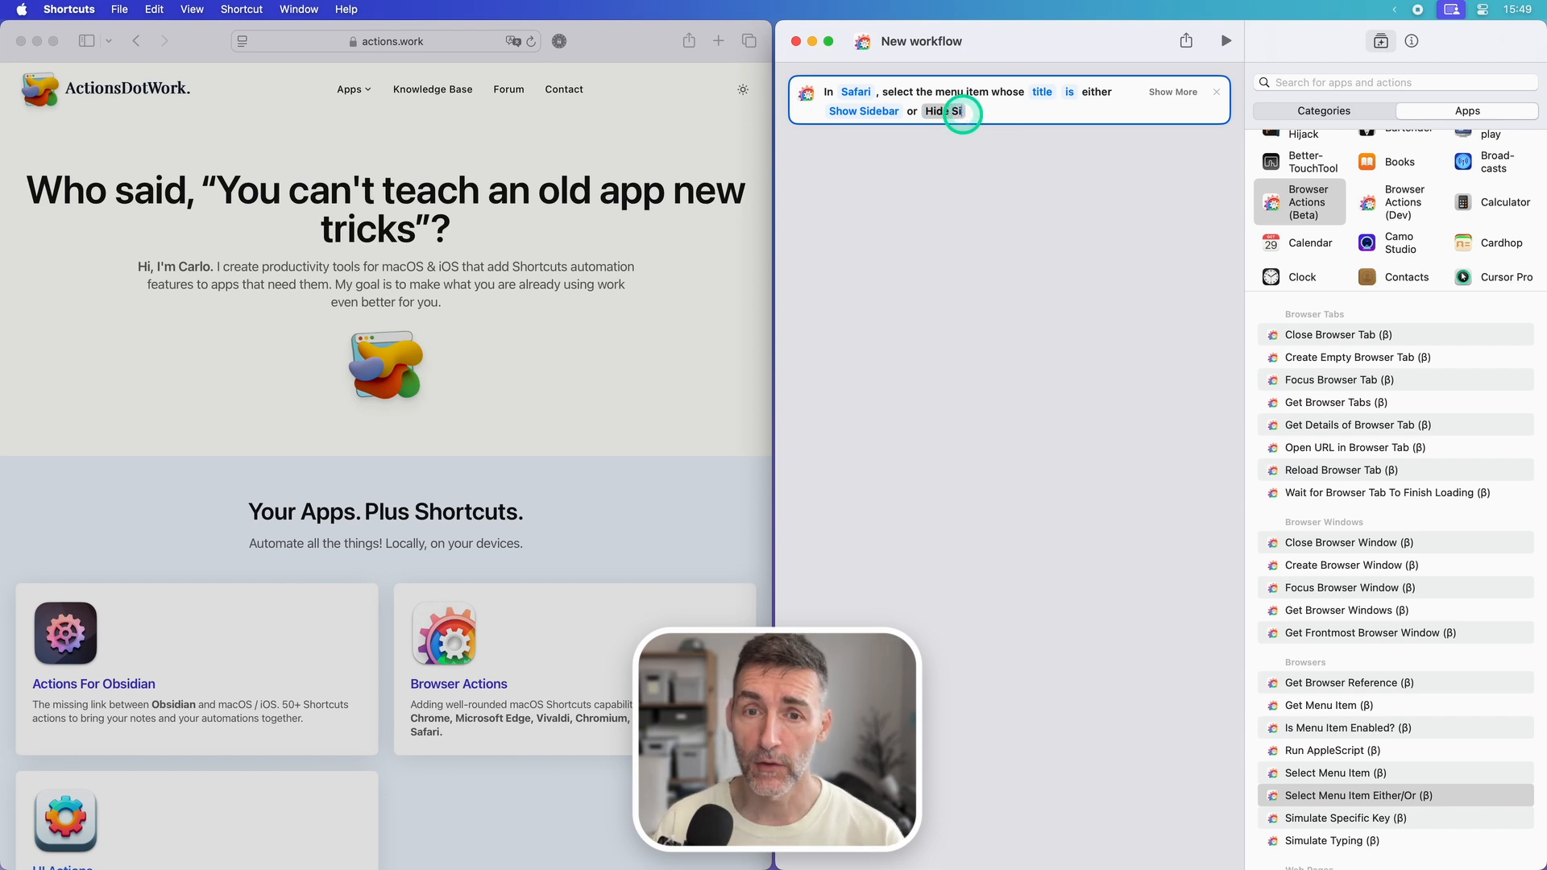
text(debar)
click(1105, 152)
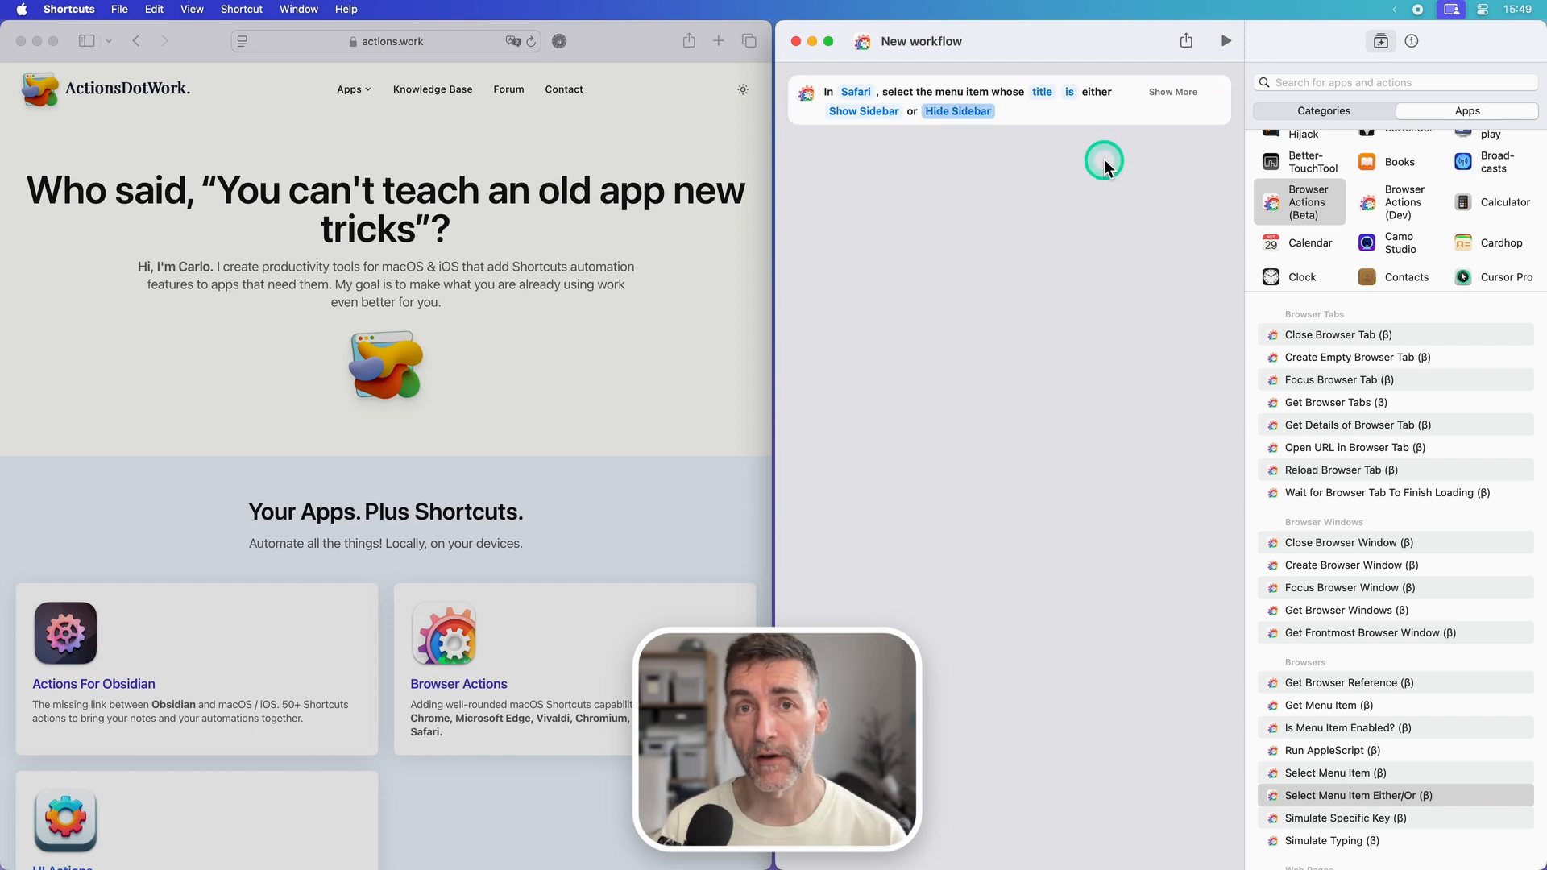
Step: Run the Either/Or workflow several times to toggle Safari's sidebar on and off
click(1160, 94)
click(1217, 50)
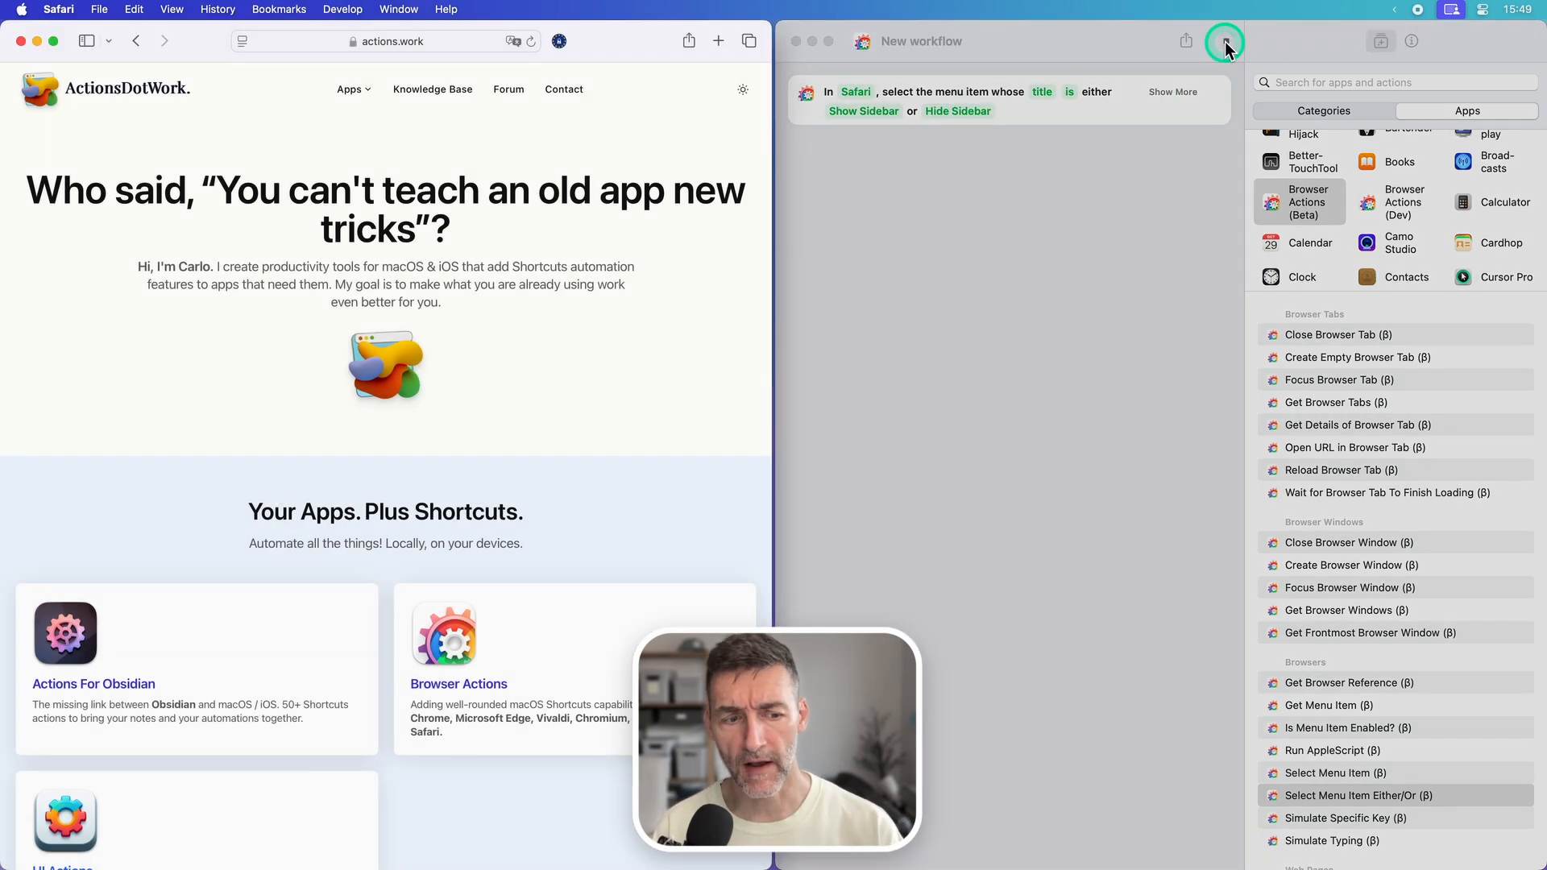
click(1225, 42)
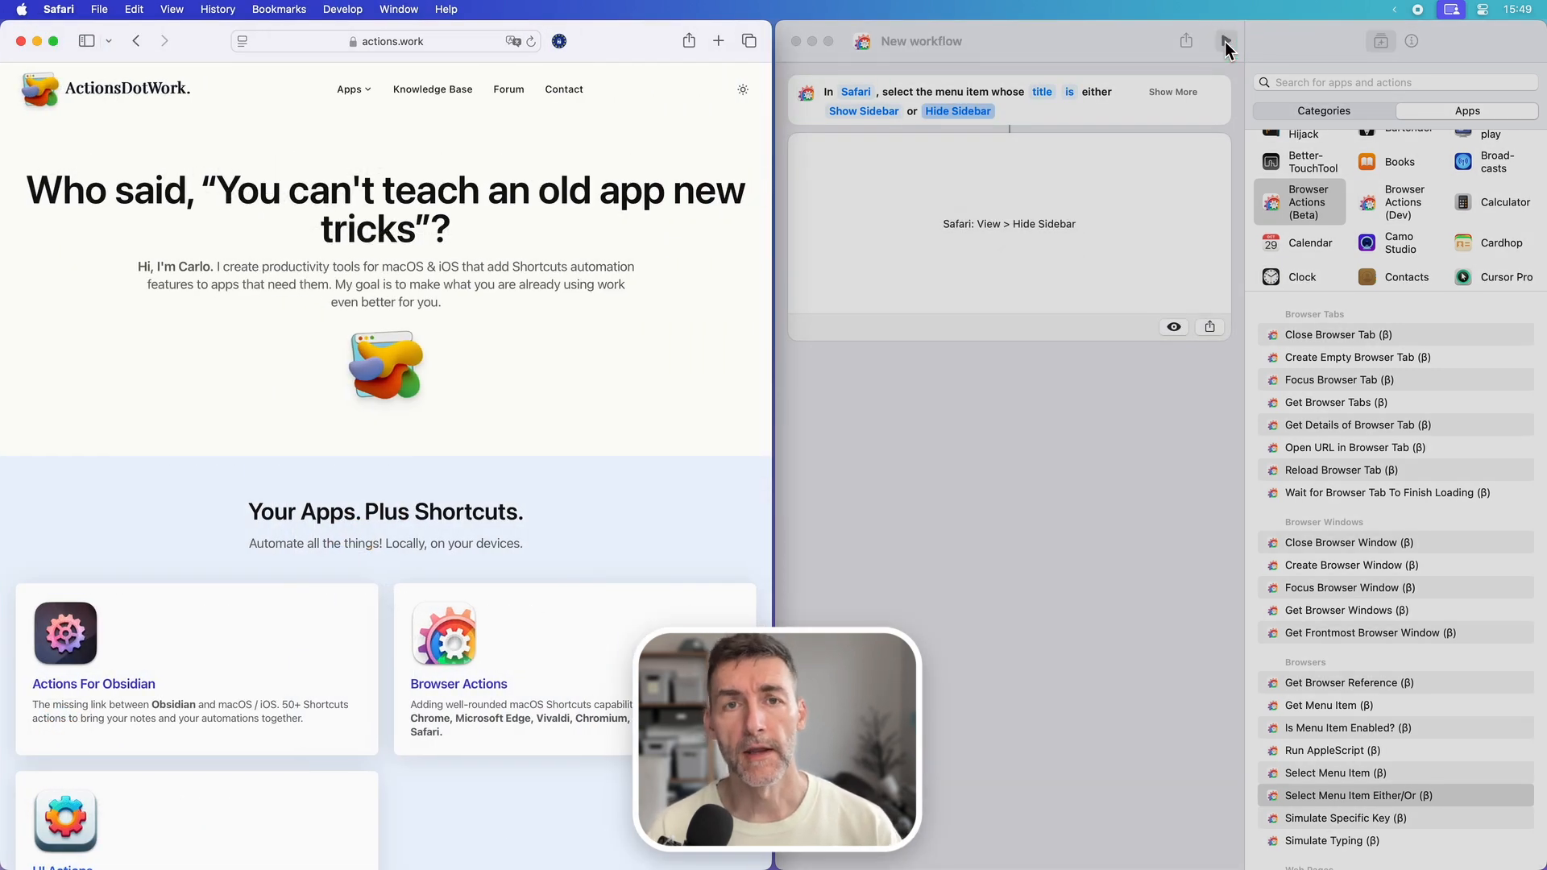
click(1225, 42)
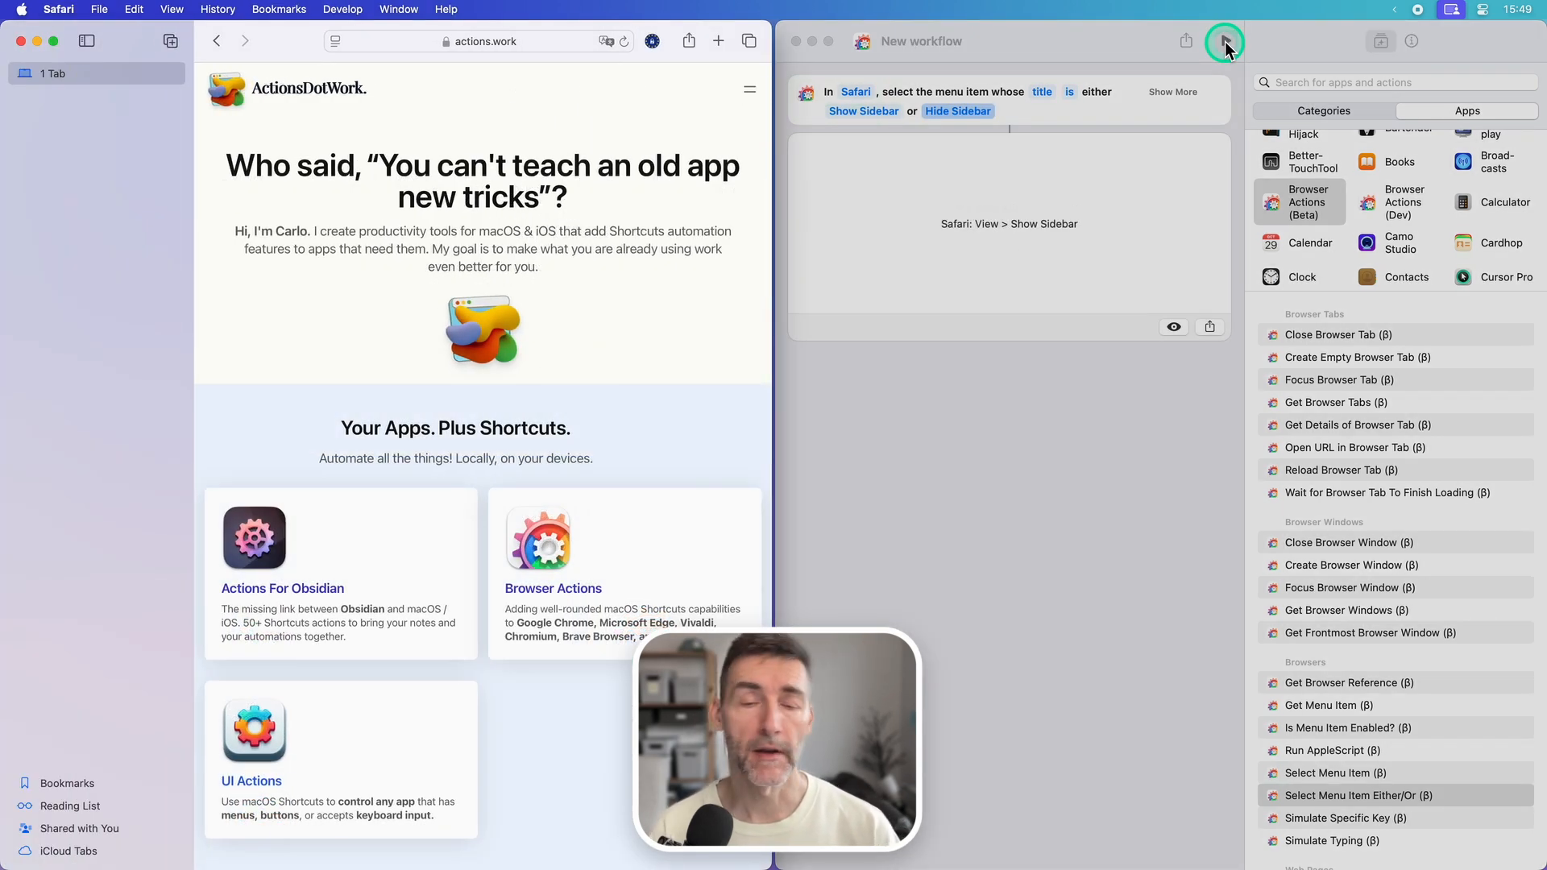
click(1225, 42)
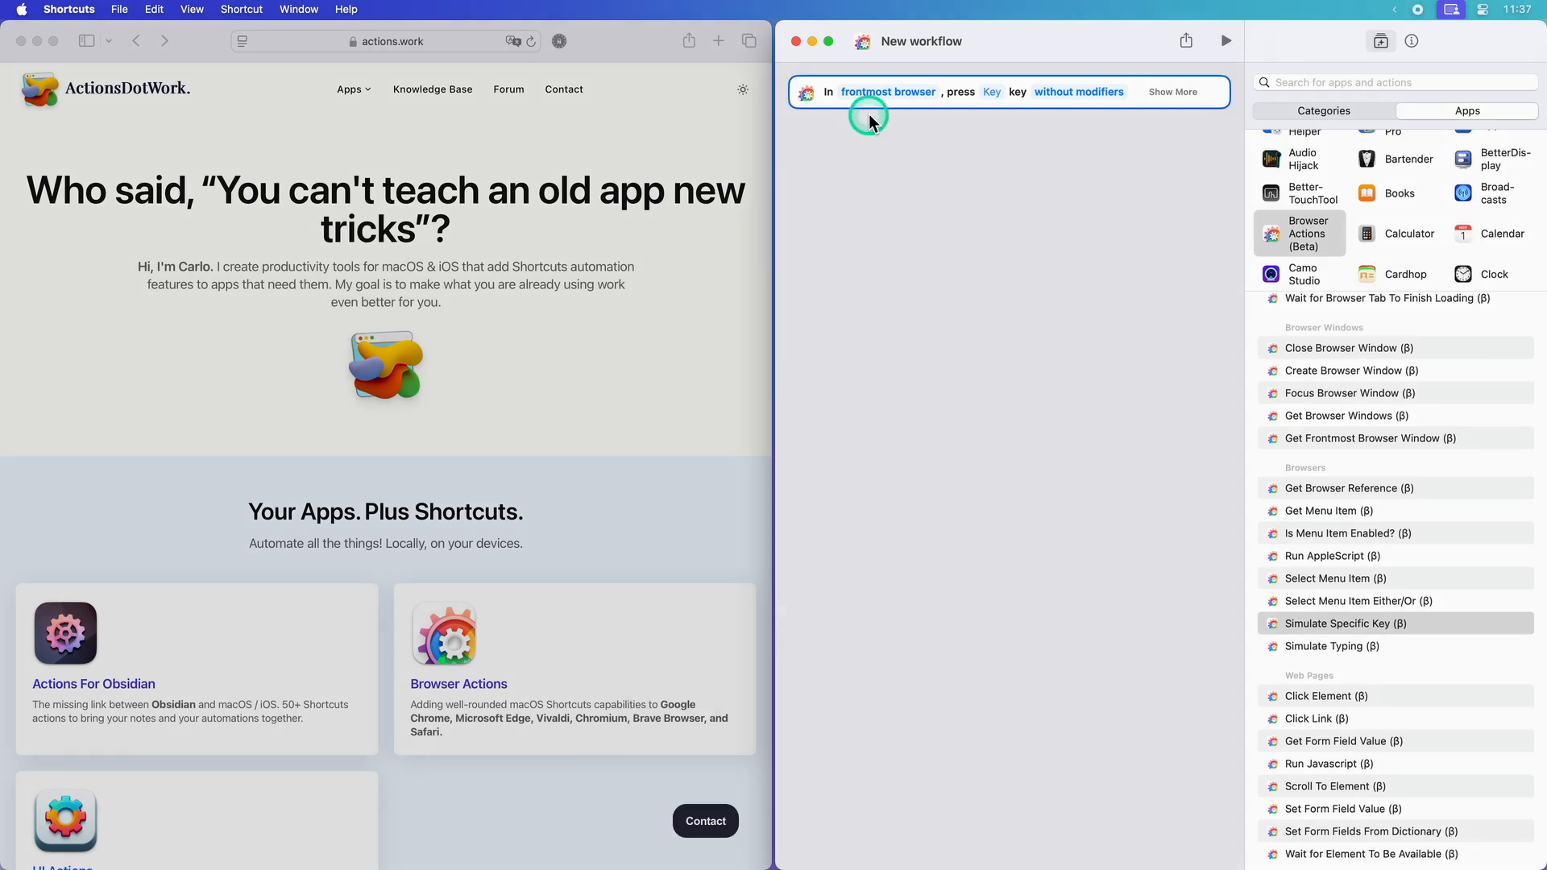
Step: Configure the Simulate Specific Key action to send the End key to Safari without modifiers
click(886, 92)
click(873, 178)
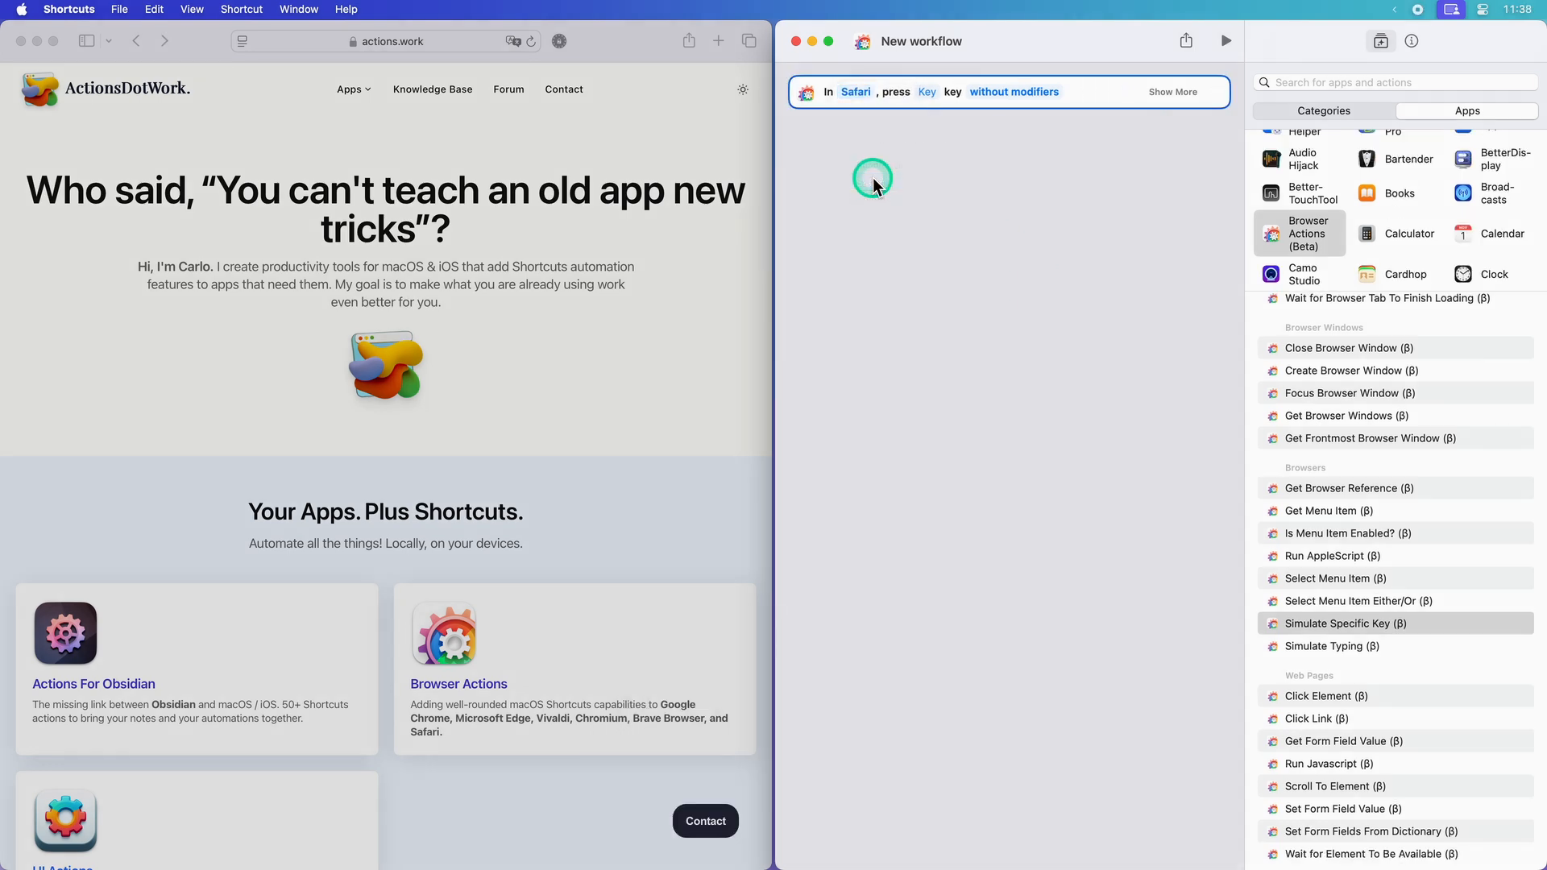
click(927, 93)
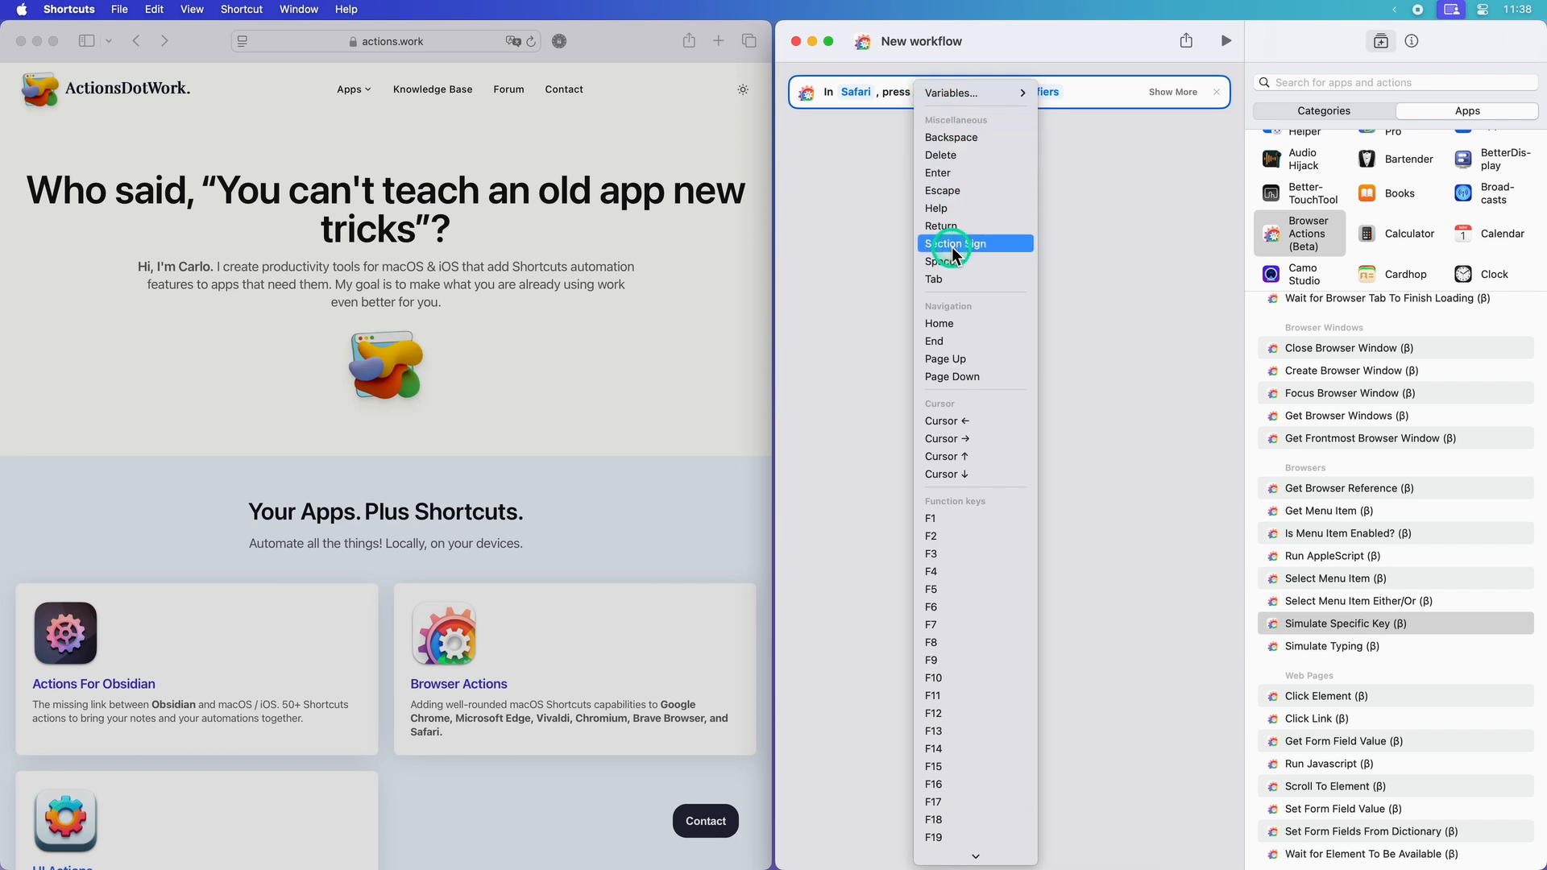
click(947, 341)
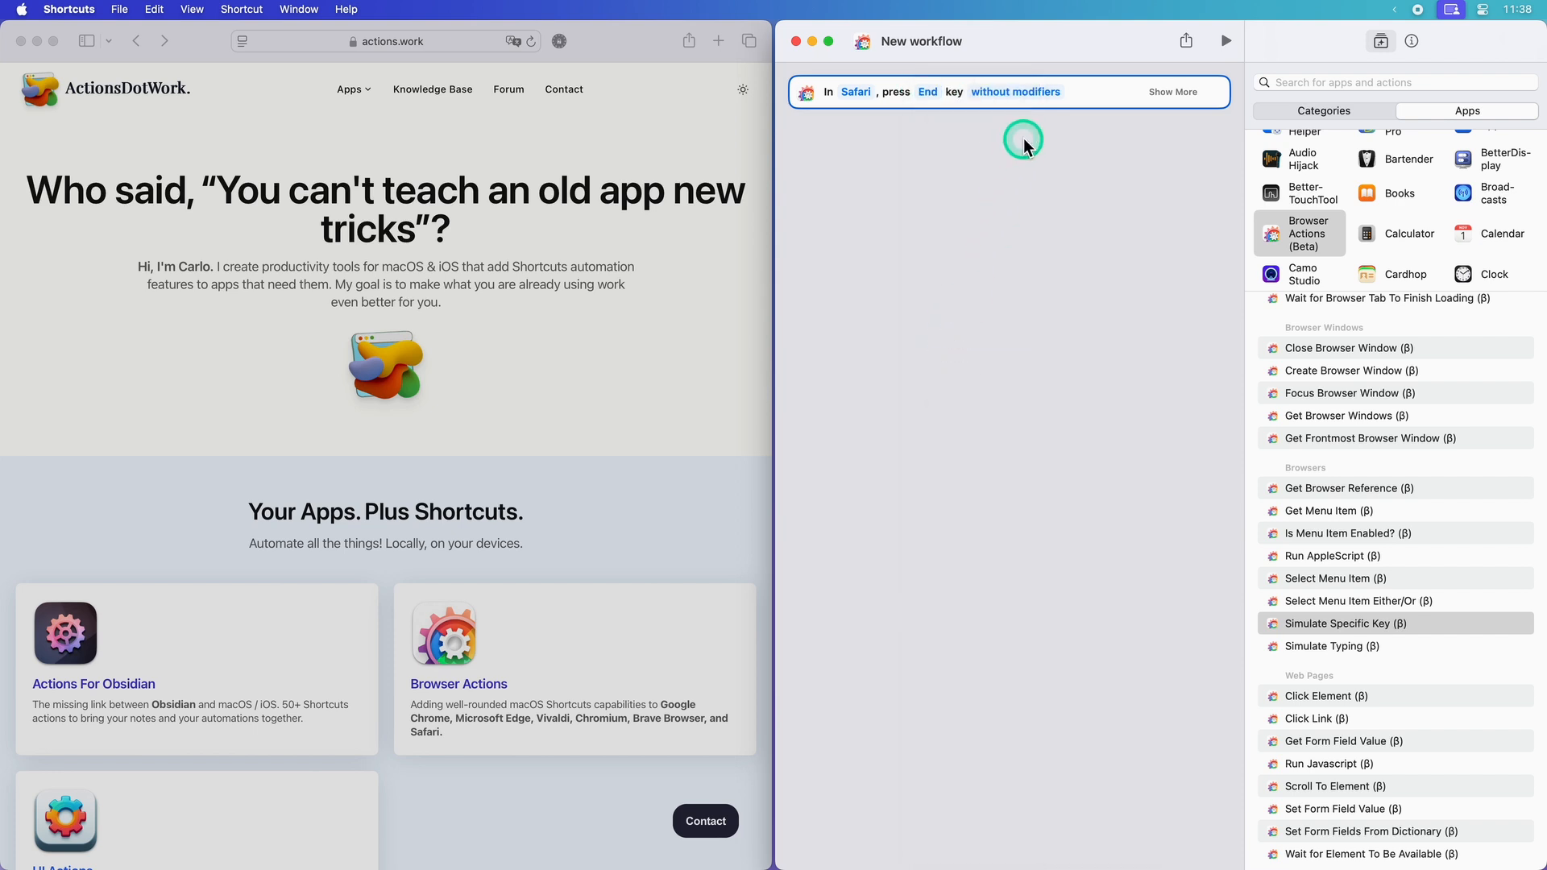
Step: Add a second Simulate Specific Key action below the first, sending Page Up to Safari
drag(1365, 631, 1011, 350)
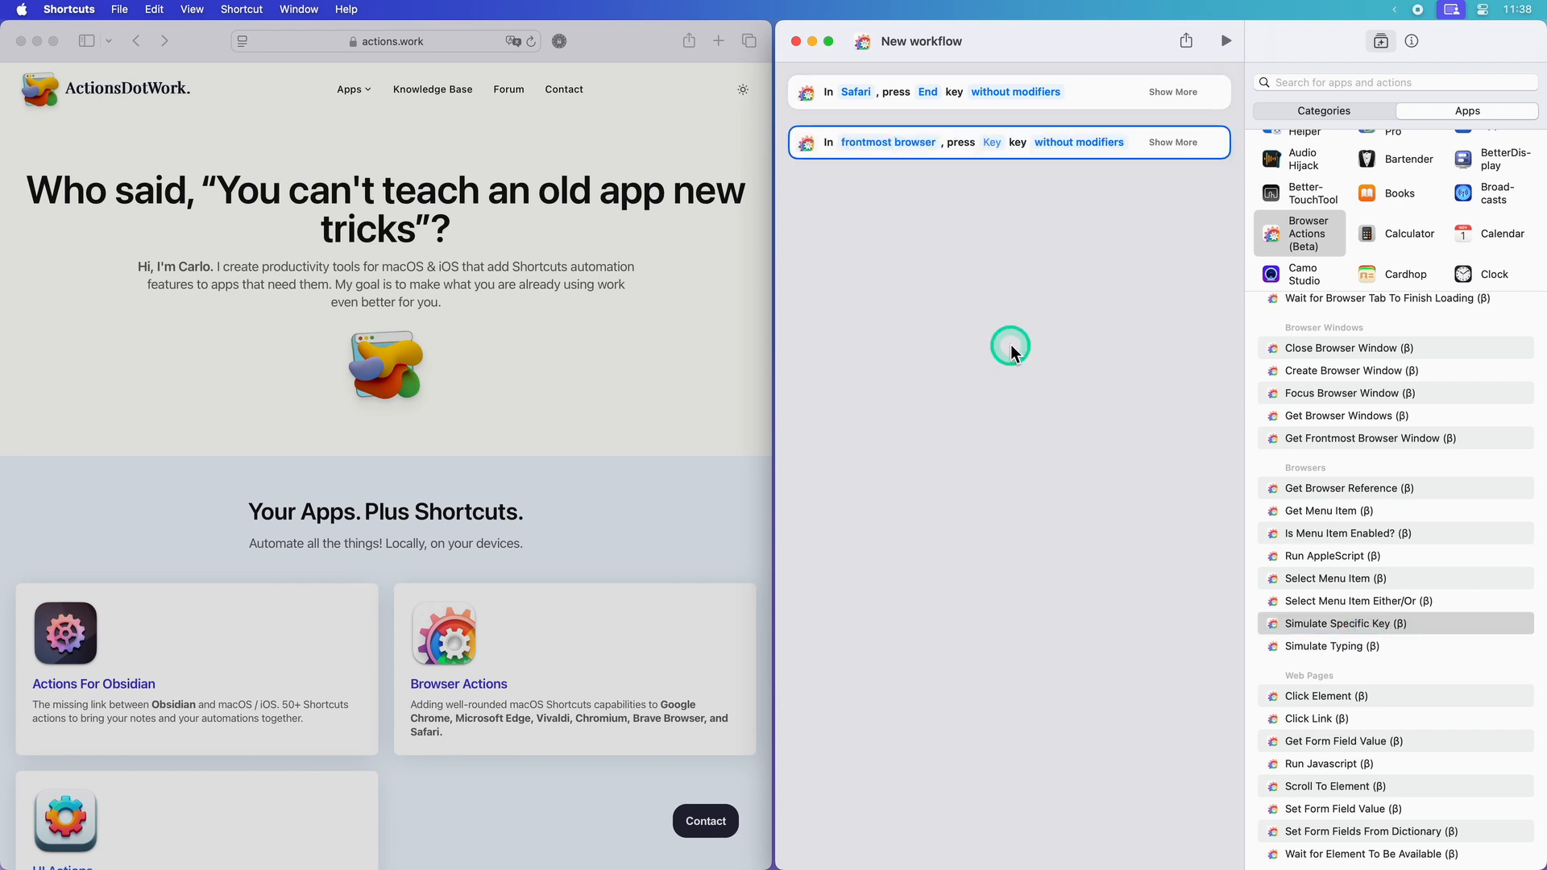
click(872, 147)
click(878, 229)
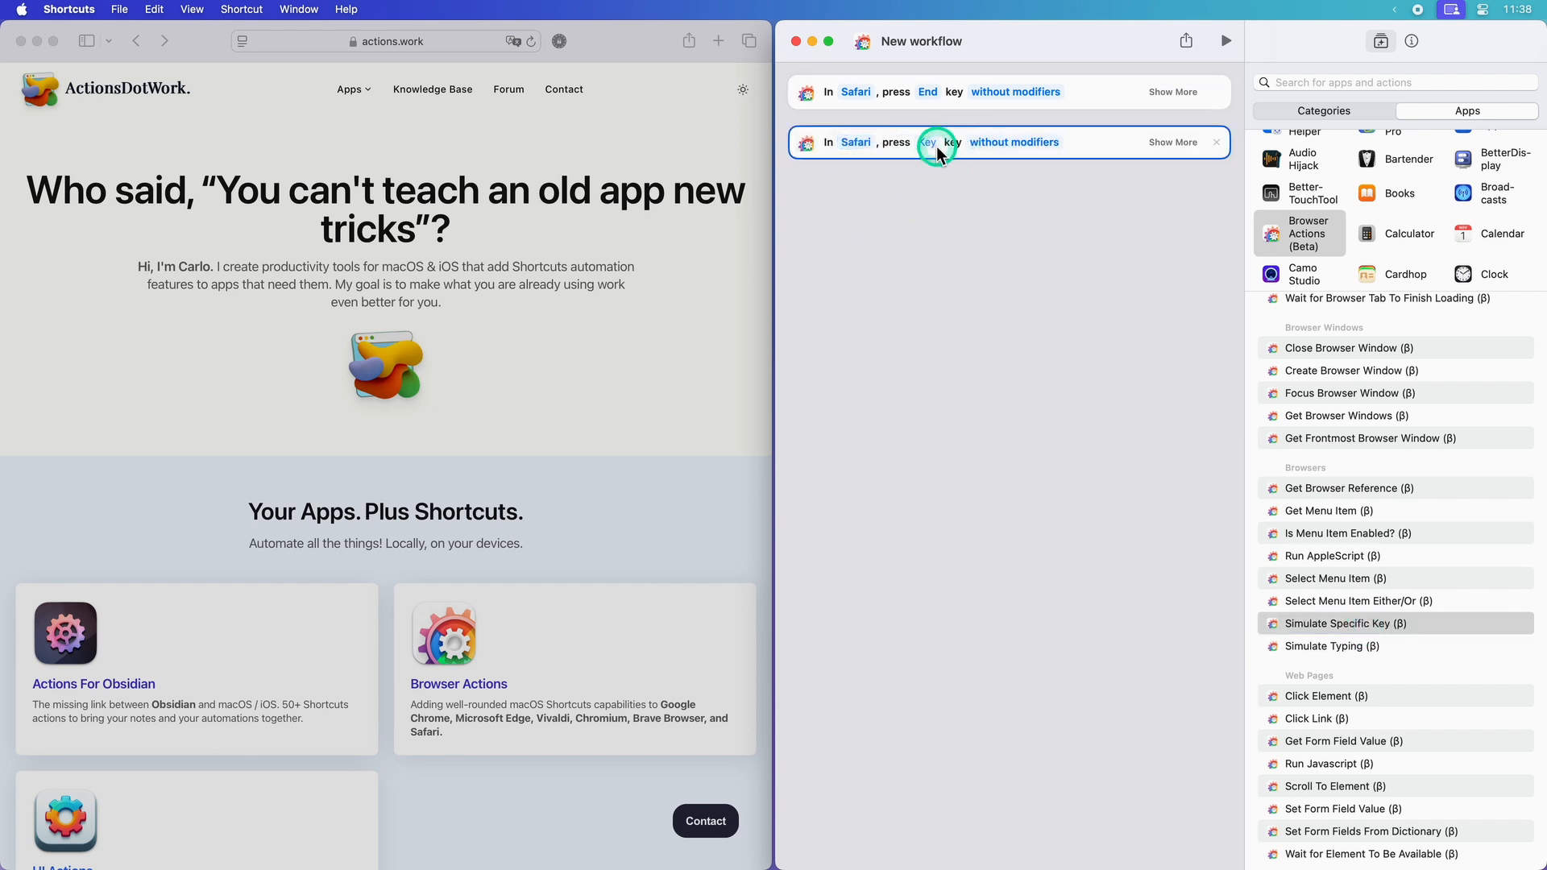
click(931, 143)
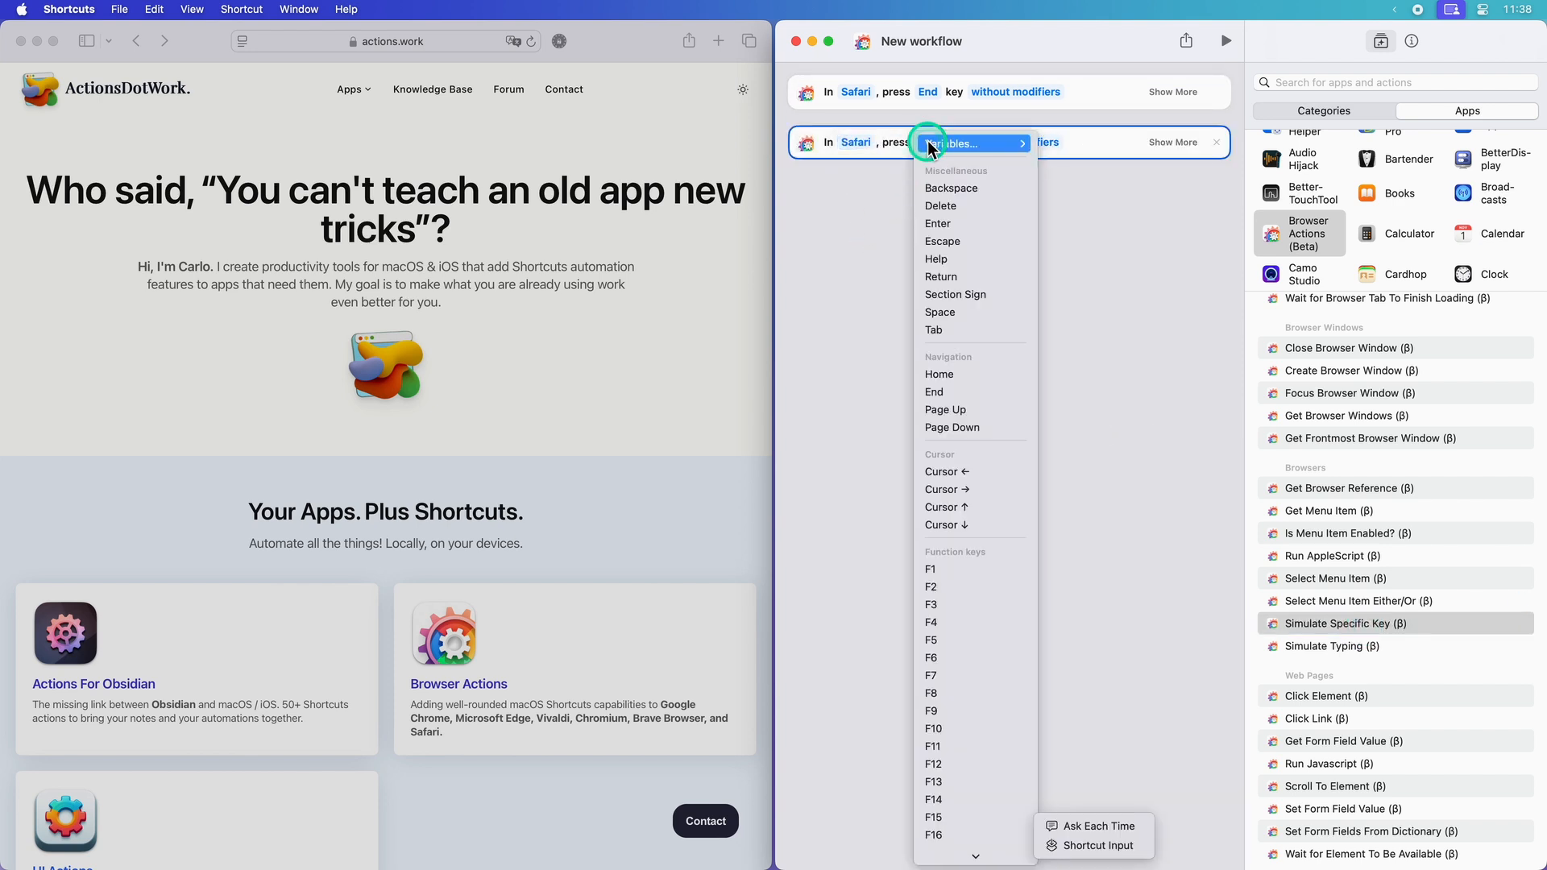
click(942, 409)
Step: Insert a 2-second Wait action between the two key actions and run the workflow
click(1330, 83)
text(wait)
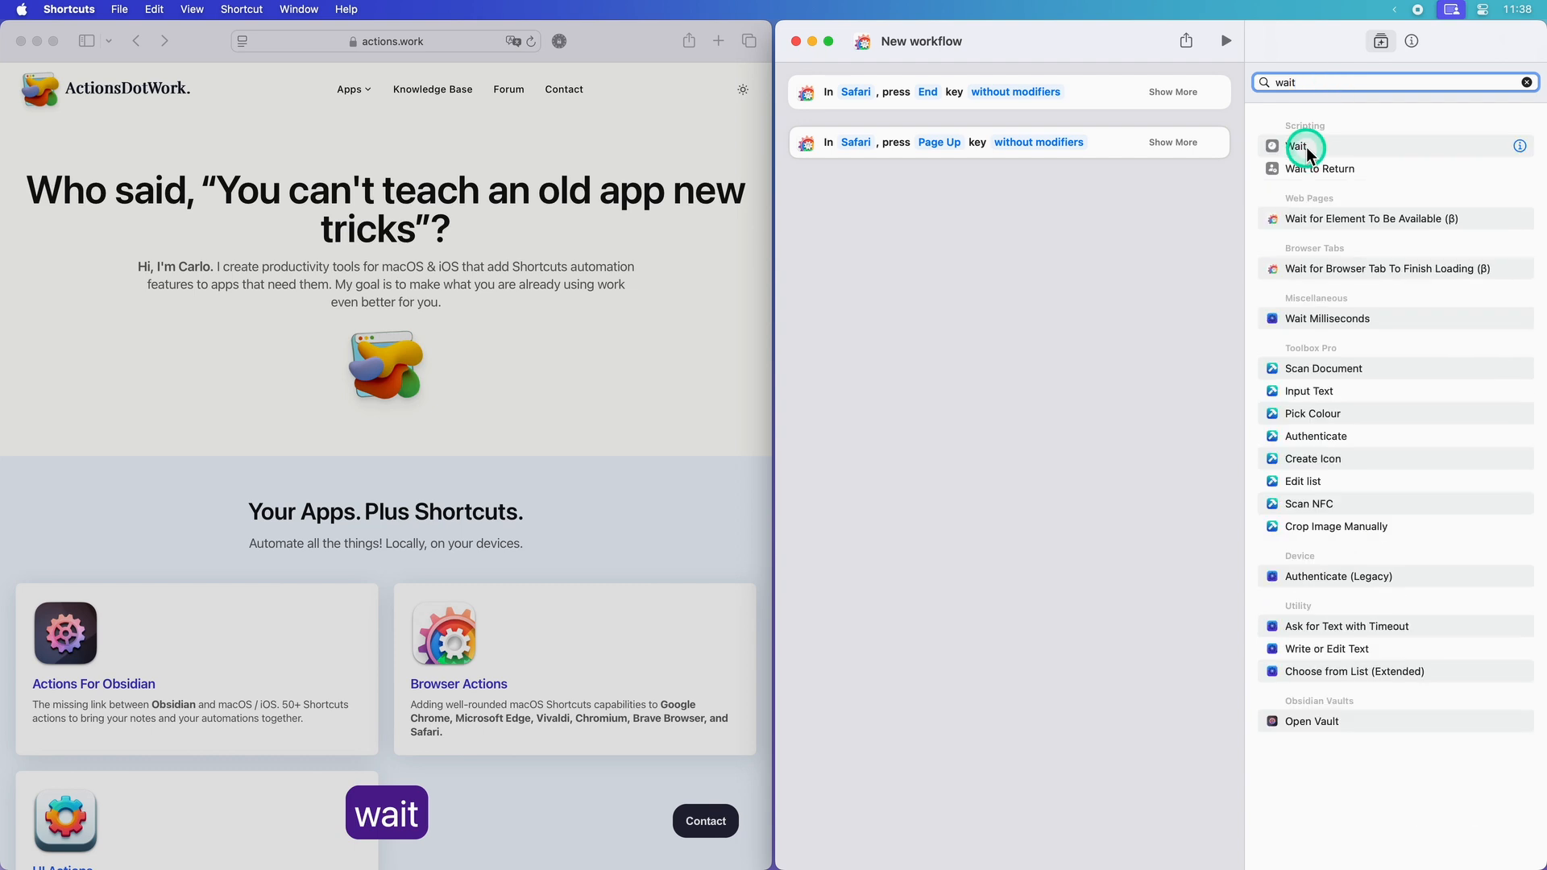
drag(1305, 146, 869, 147)
click(868, 143)
click(899, 177)
click(916, 311)
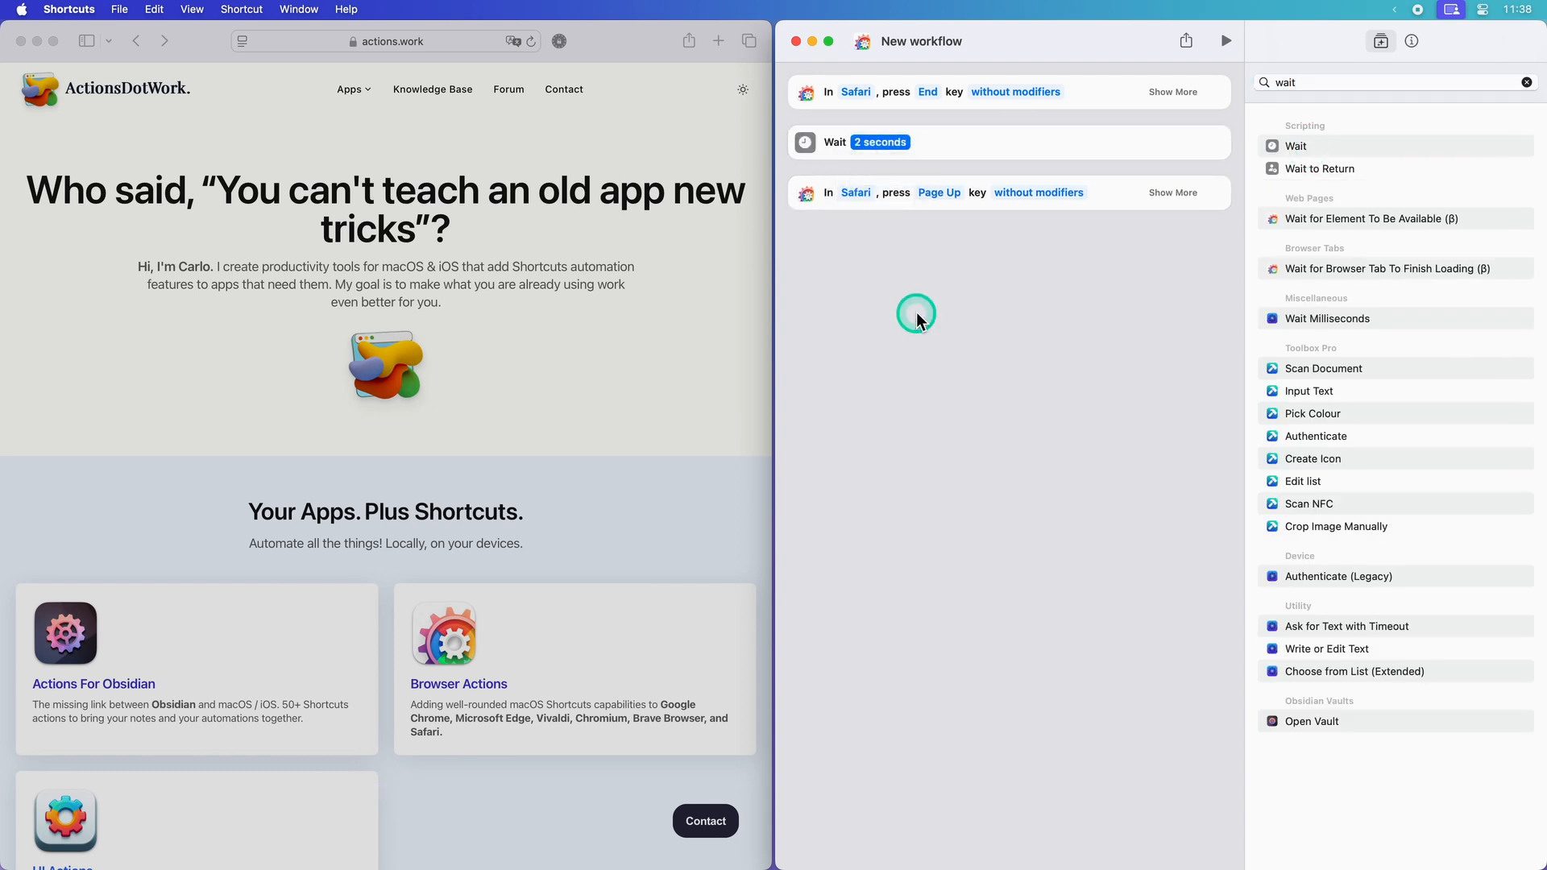
click(1226, 41)
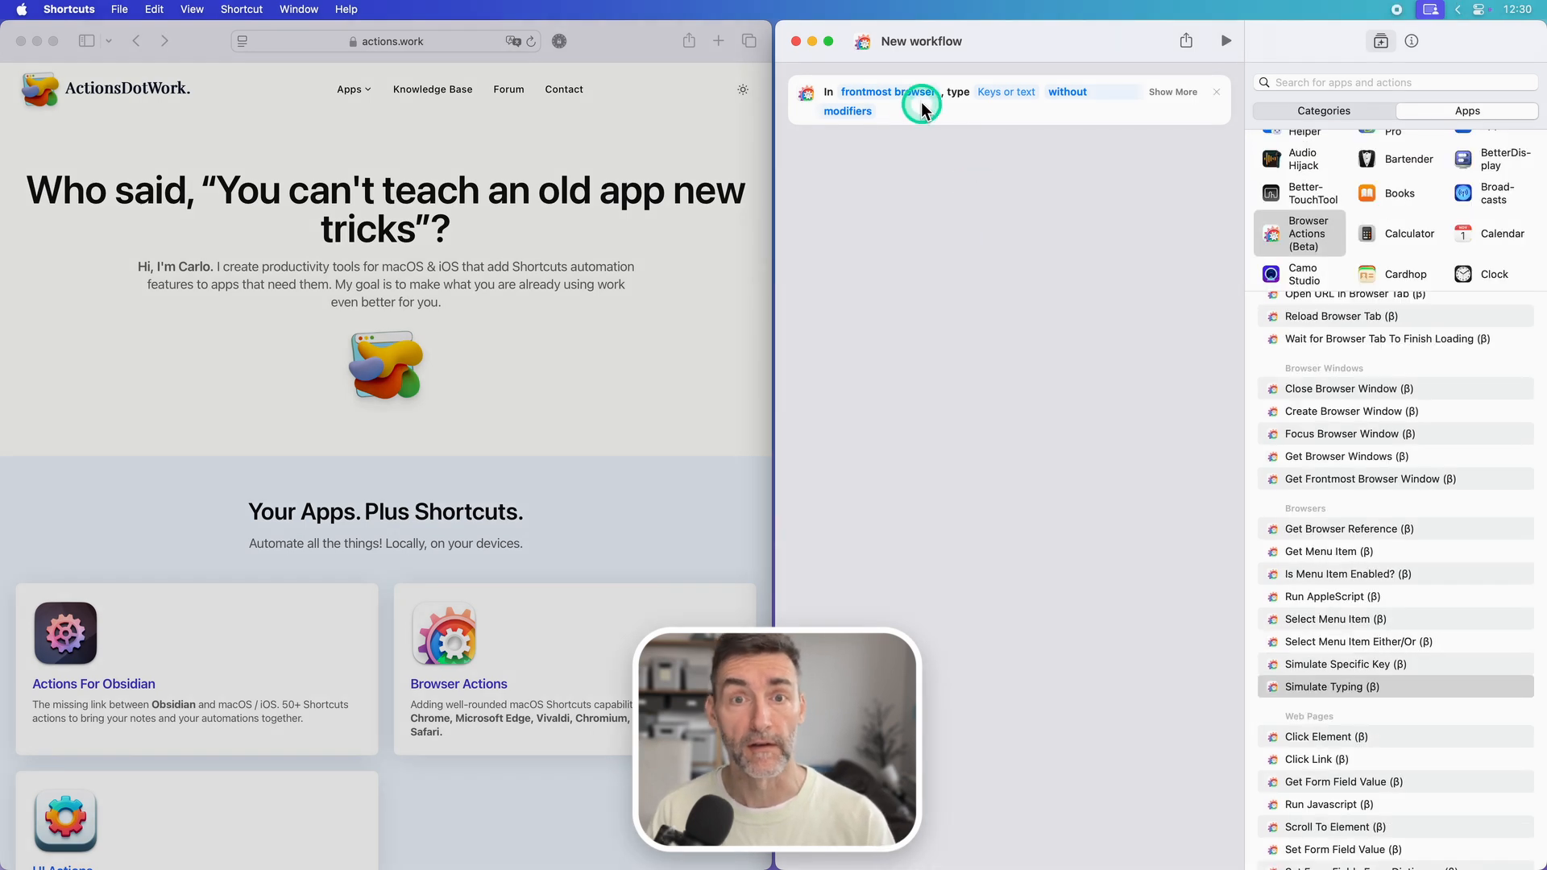
Step: Configure the Simulate Typing action to enter "acv" in Safari
click(903, 94)
click(884, 183)
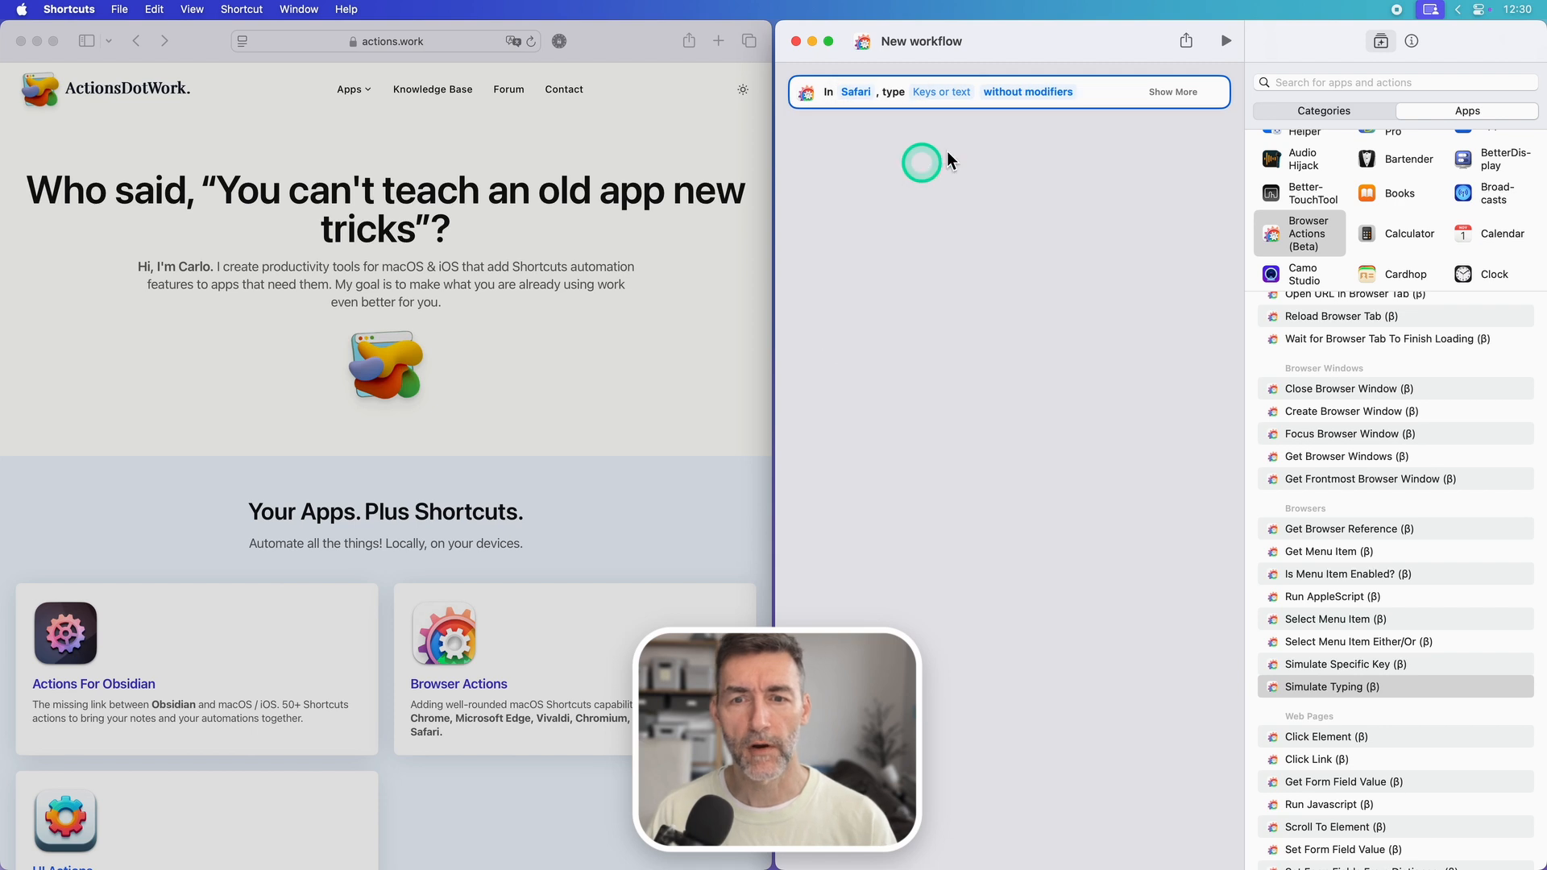
click(954, 92)
text(acv)
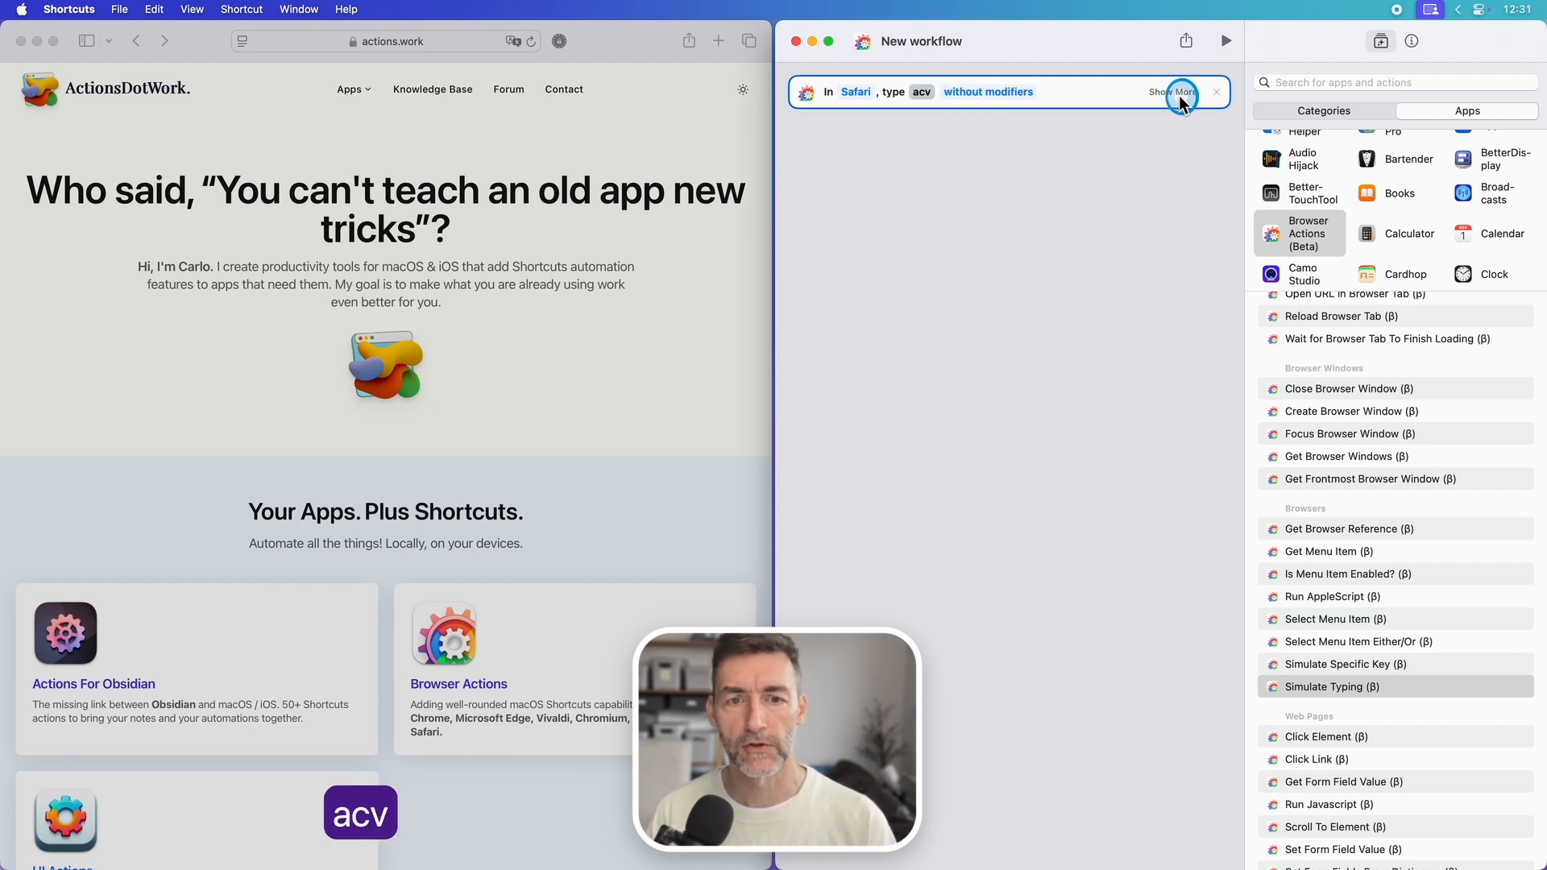
Step: Set the delay between keystrokes to 0.20 secs in the Simulate Typing action and run the workflow
click(1173, 92)
click(1047, 128)
click(1036, 234)
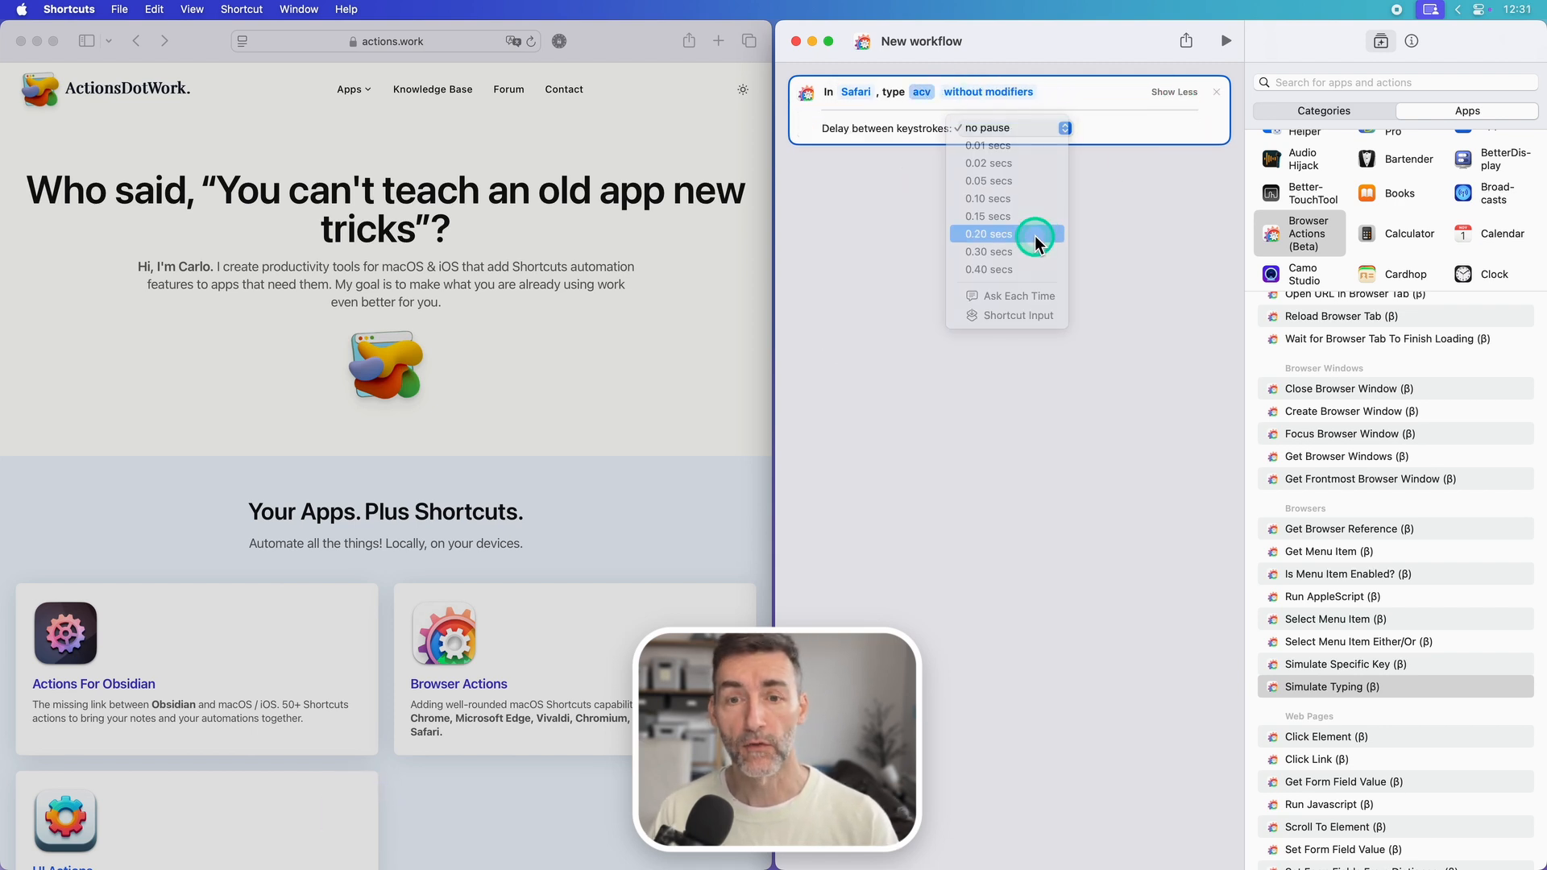
click(1020, 272)
click(1225, 40)
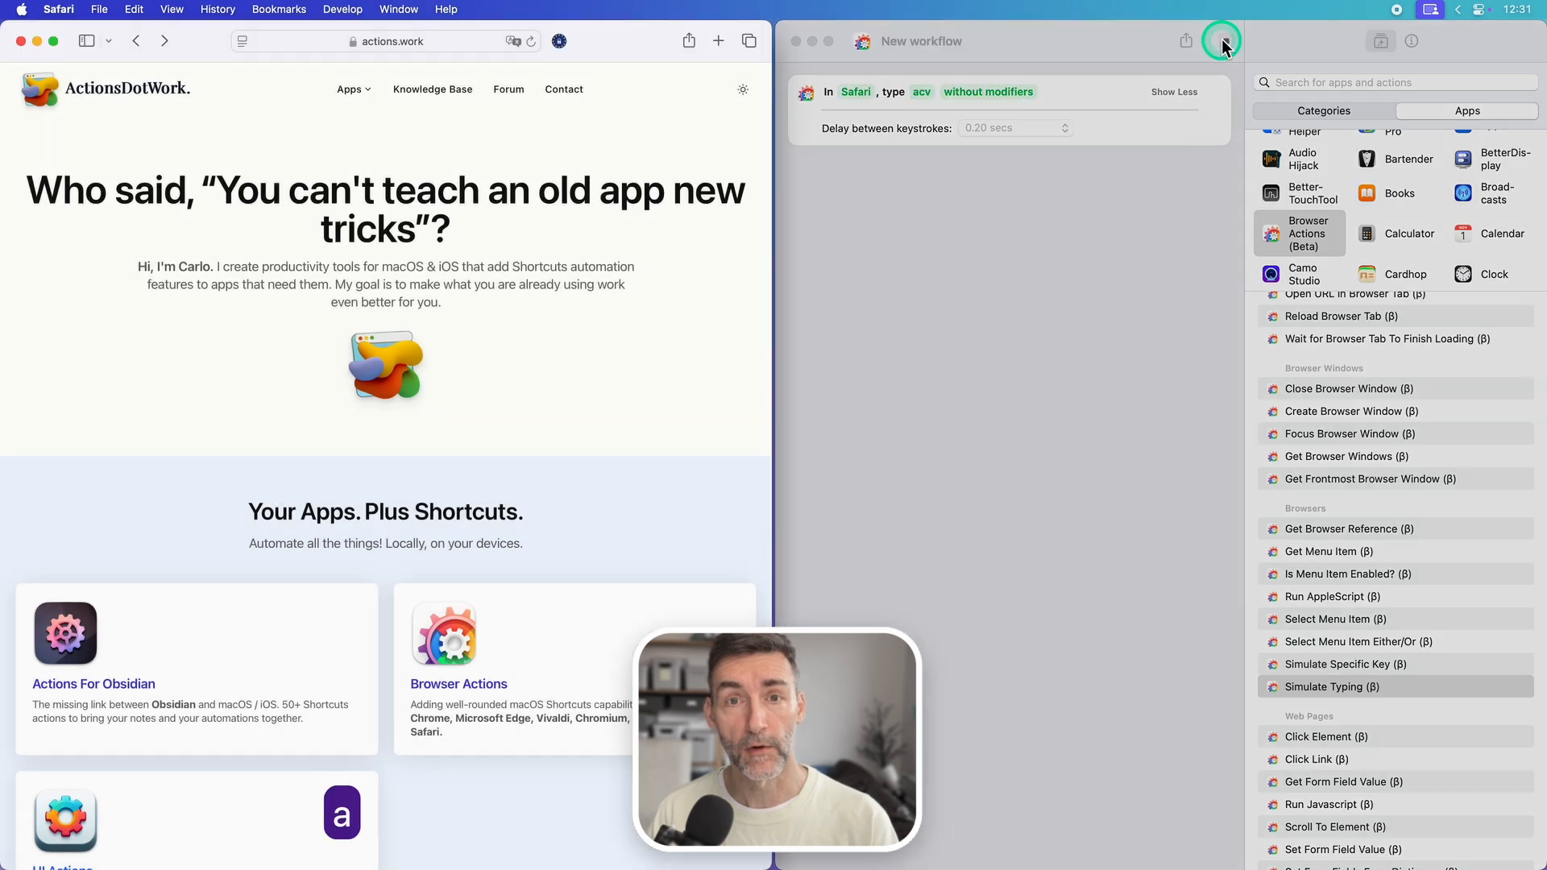
click(984, 263)
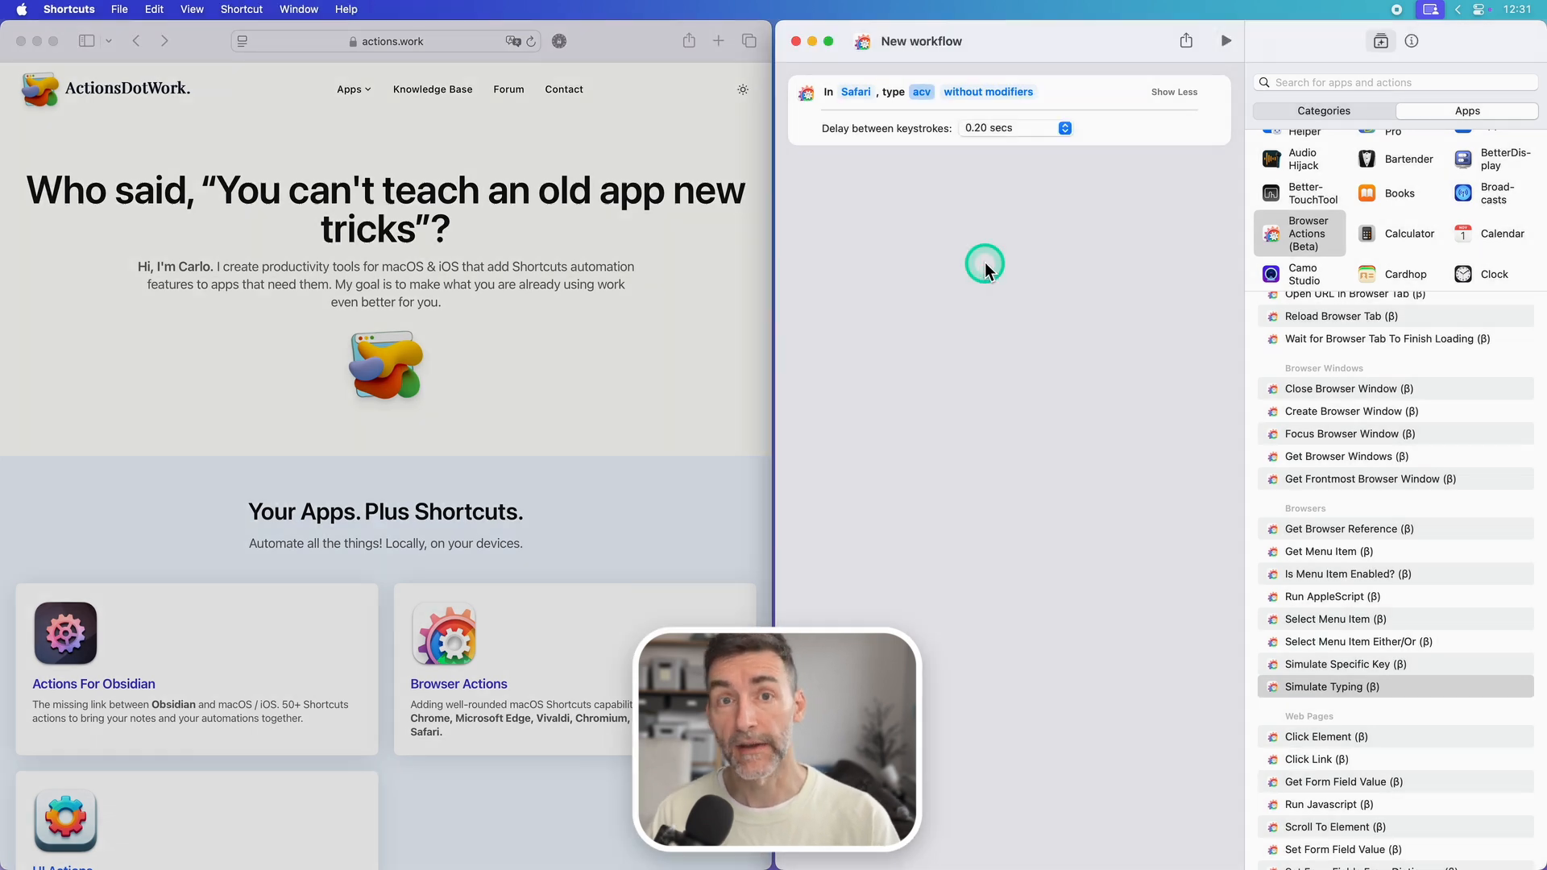
Step: Switch the Simulate Typing action to use modifiers with only Command turned on, and run the workflow
click(979, 92)
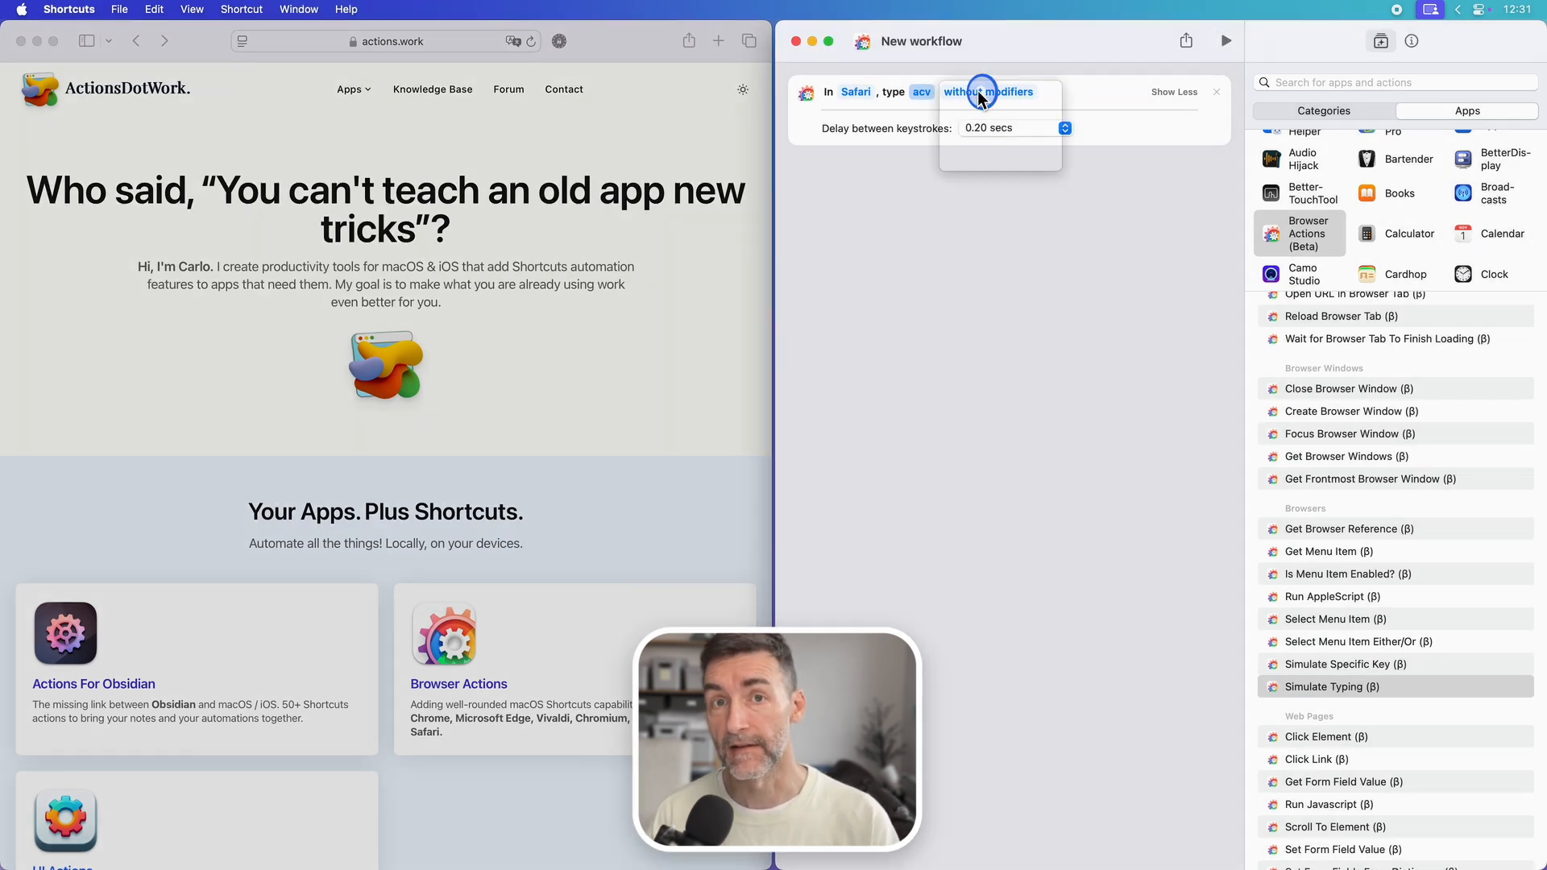
click(981, 106)
click(857, 117)
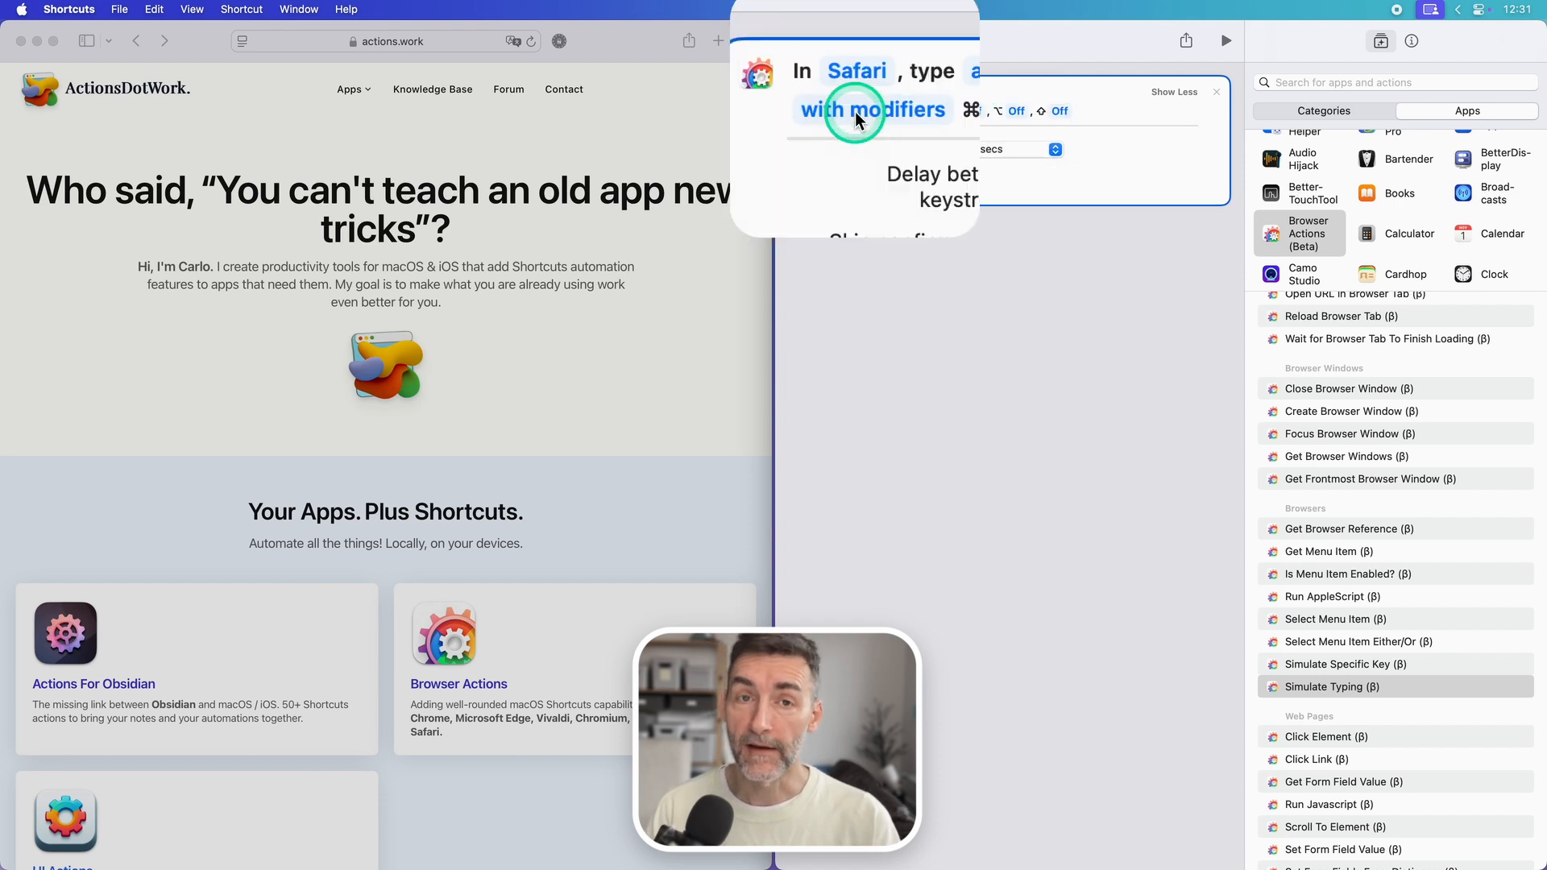
click(924, 114)
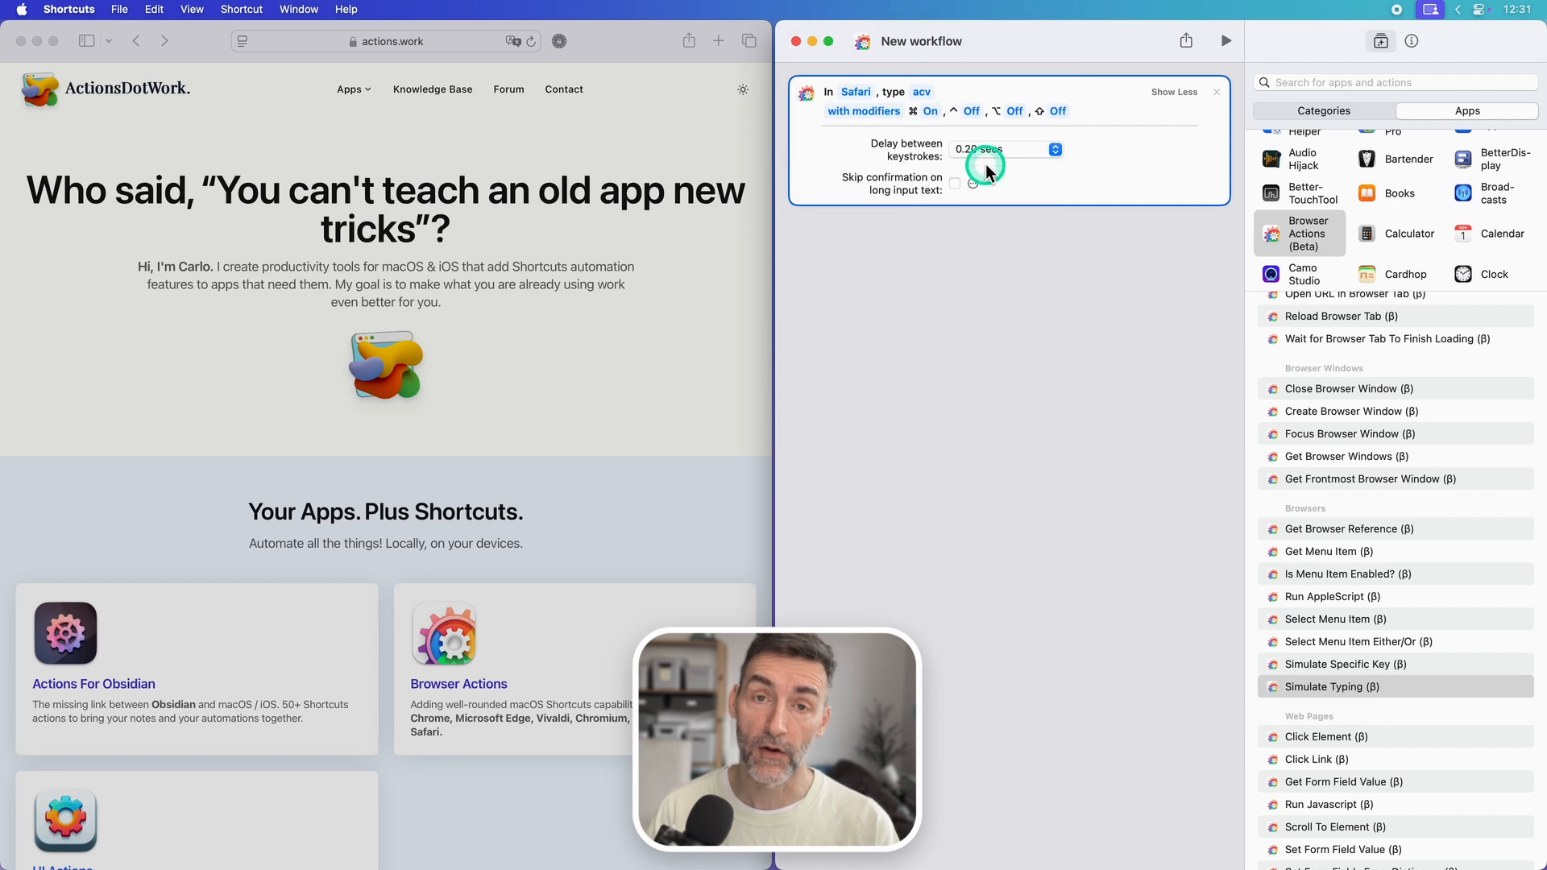
click(1227, 40)
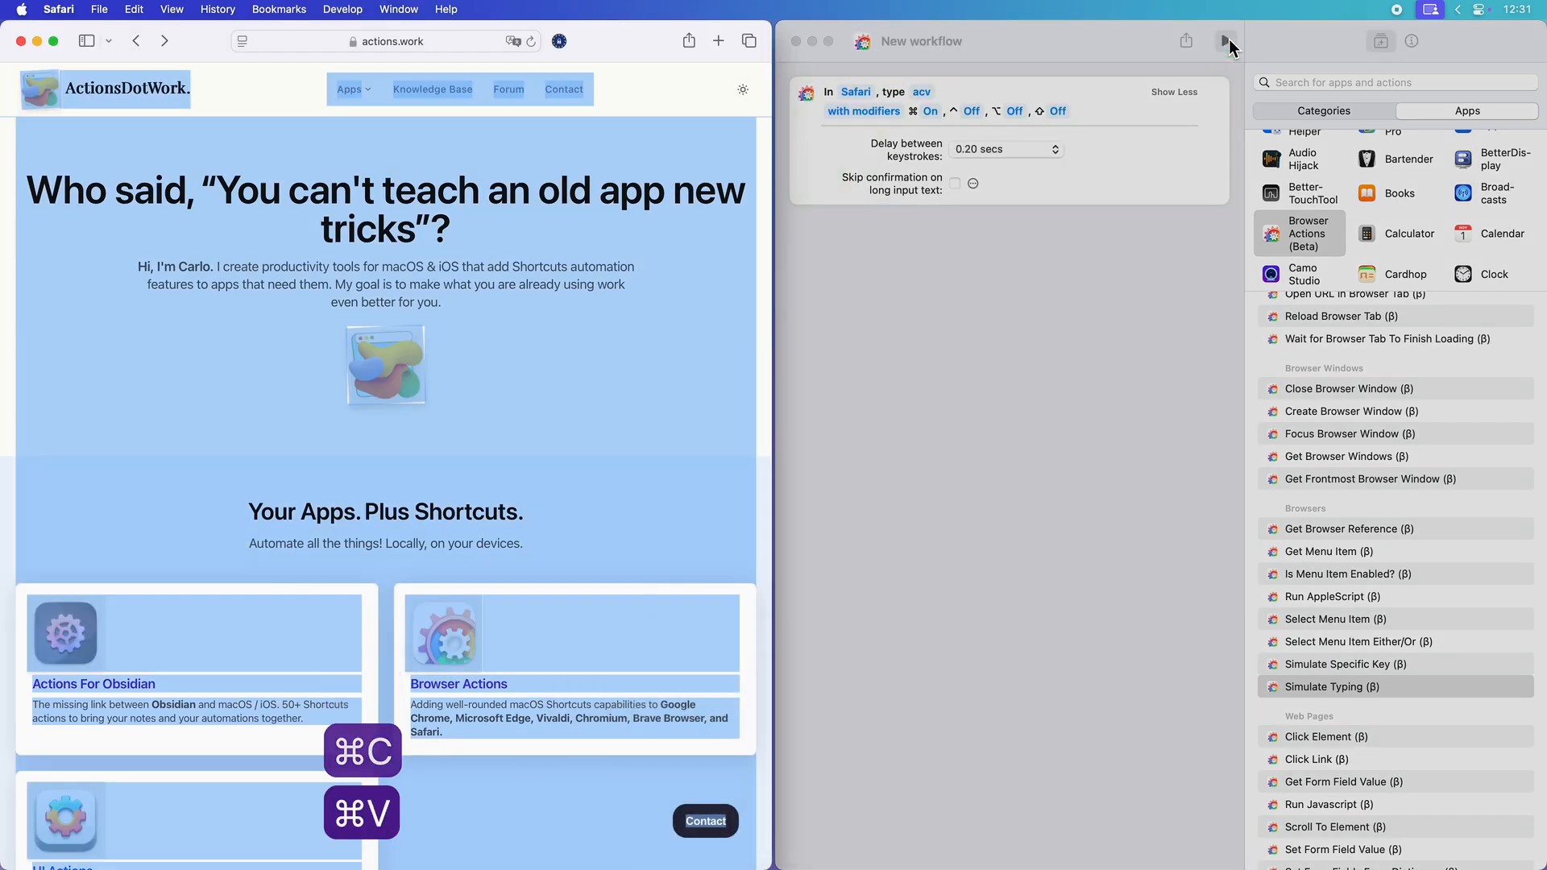
click(1026, 253)
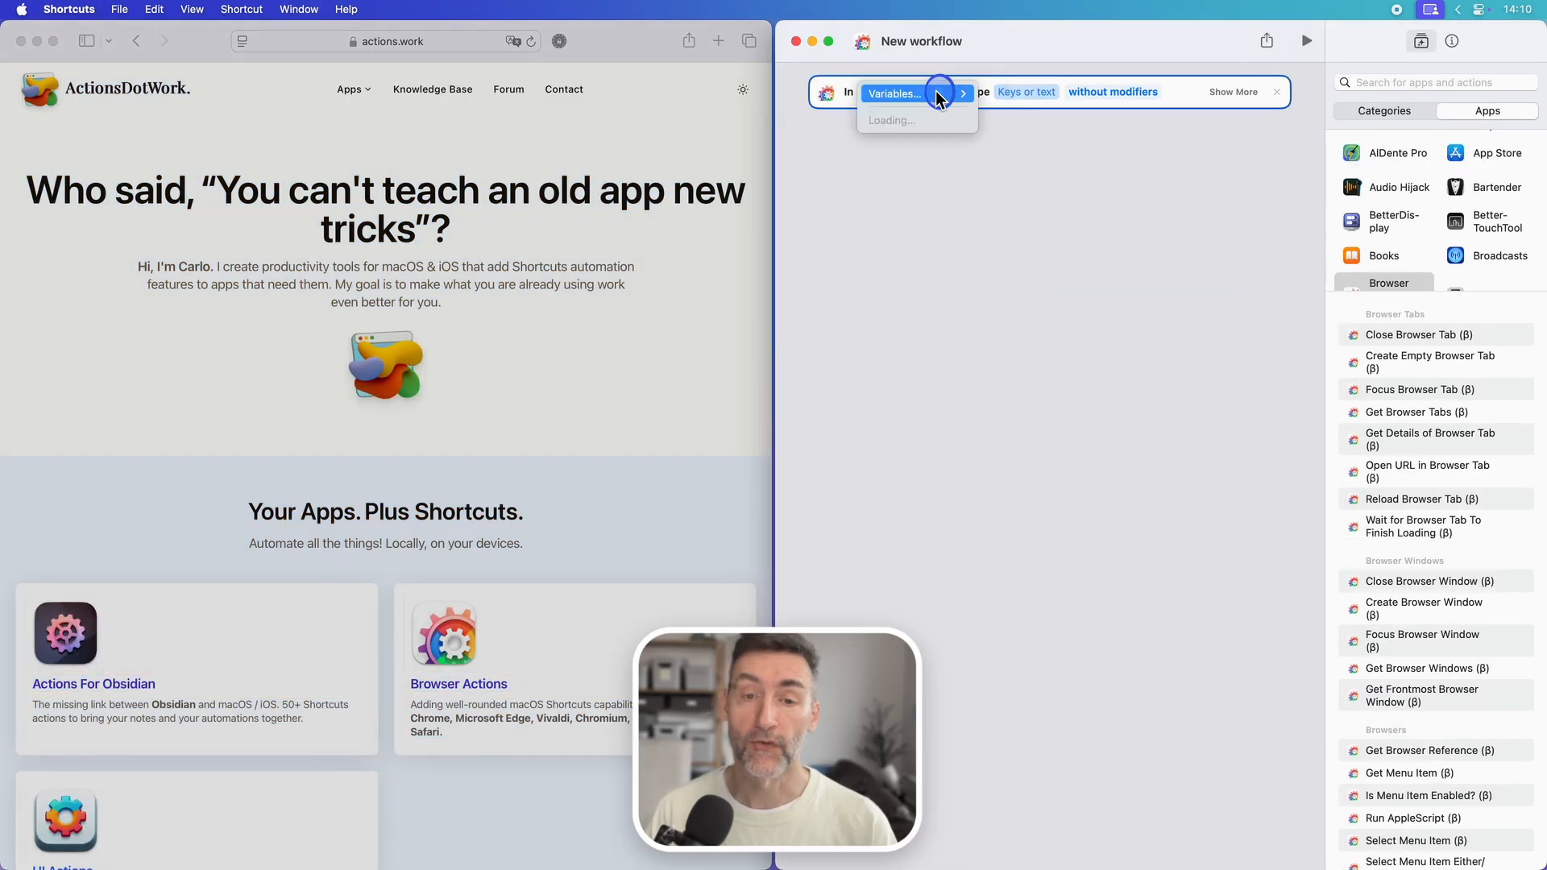
Step: Configure the Simulate Typing action to target Safari and enter the text "aaaaaa"
click(939, 92)
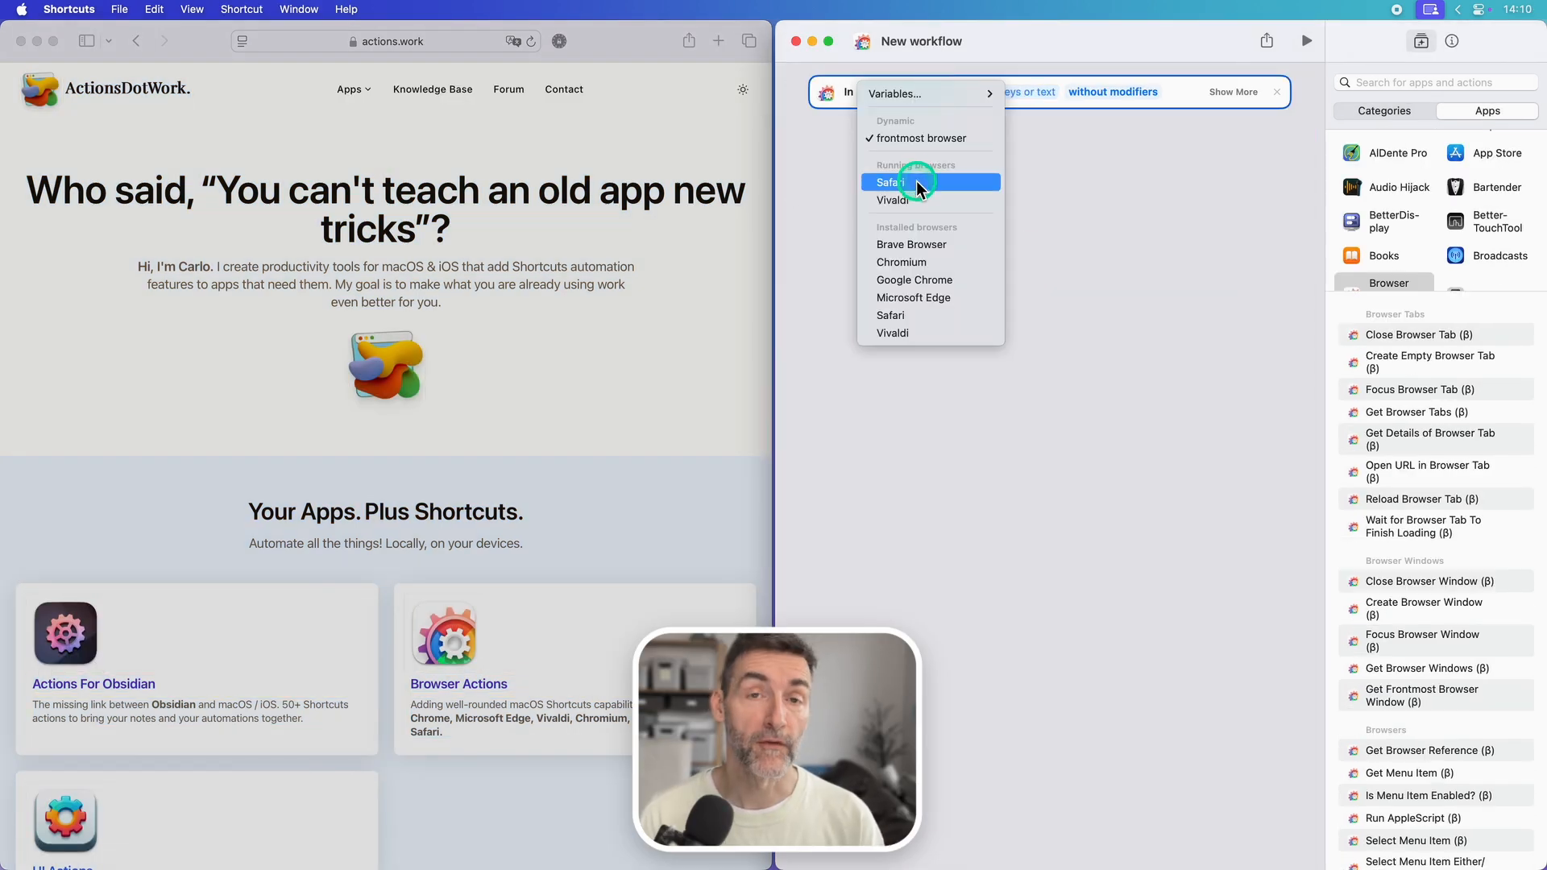
click(915, 179)
click(973, 91)
text(aaaaaa)
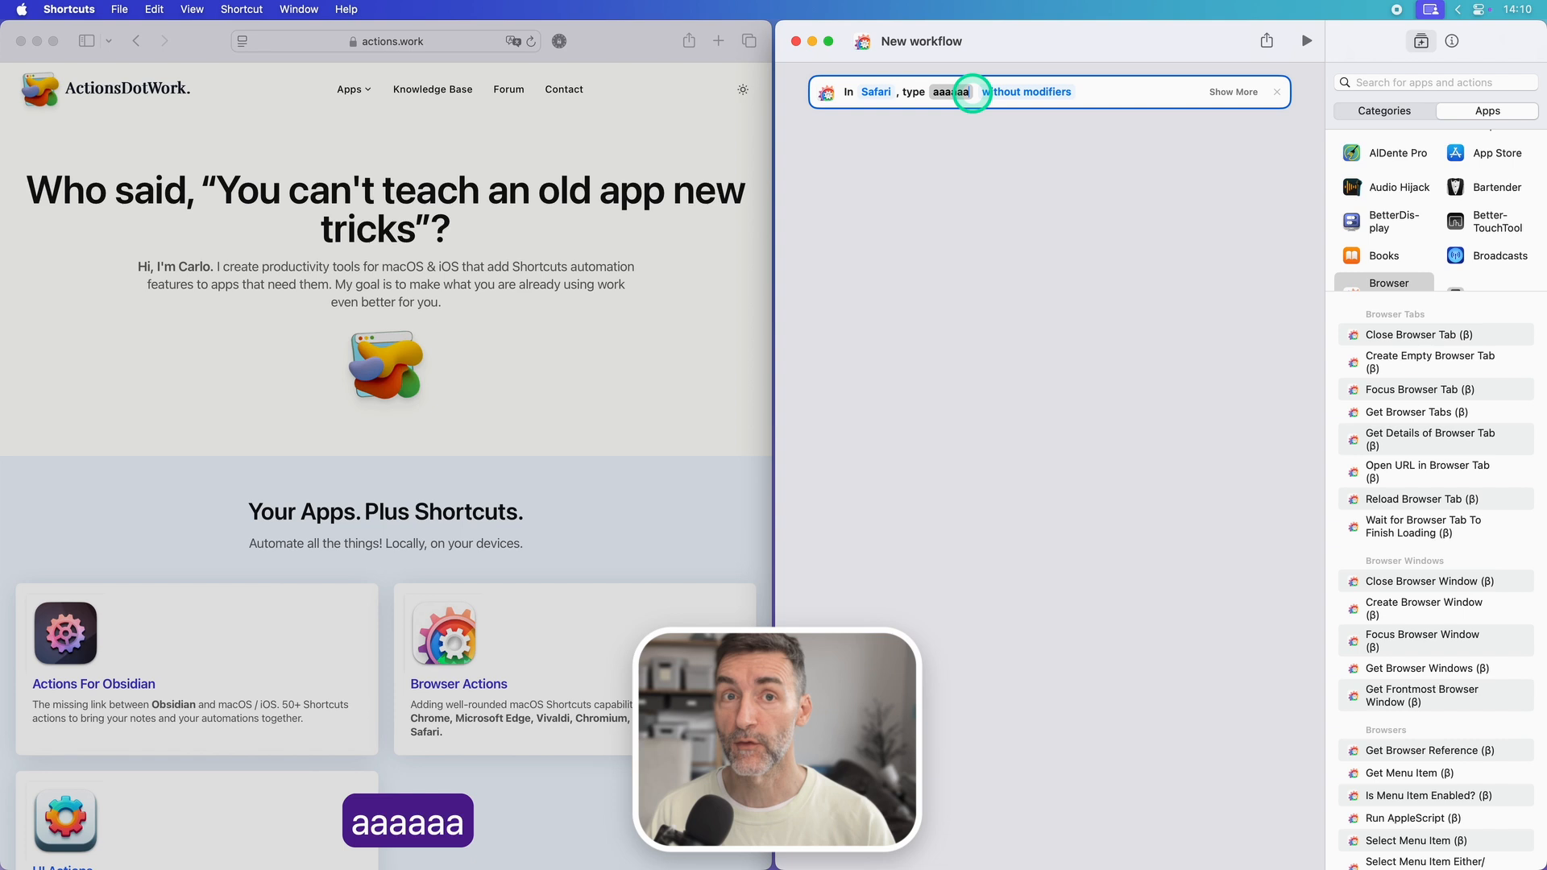
click(1022, 138)
Step: Set the delay between keystrokes to 0.40 secs for the "aaaaaa" typing action and run the workflow
click(1219, 92)
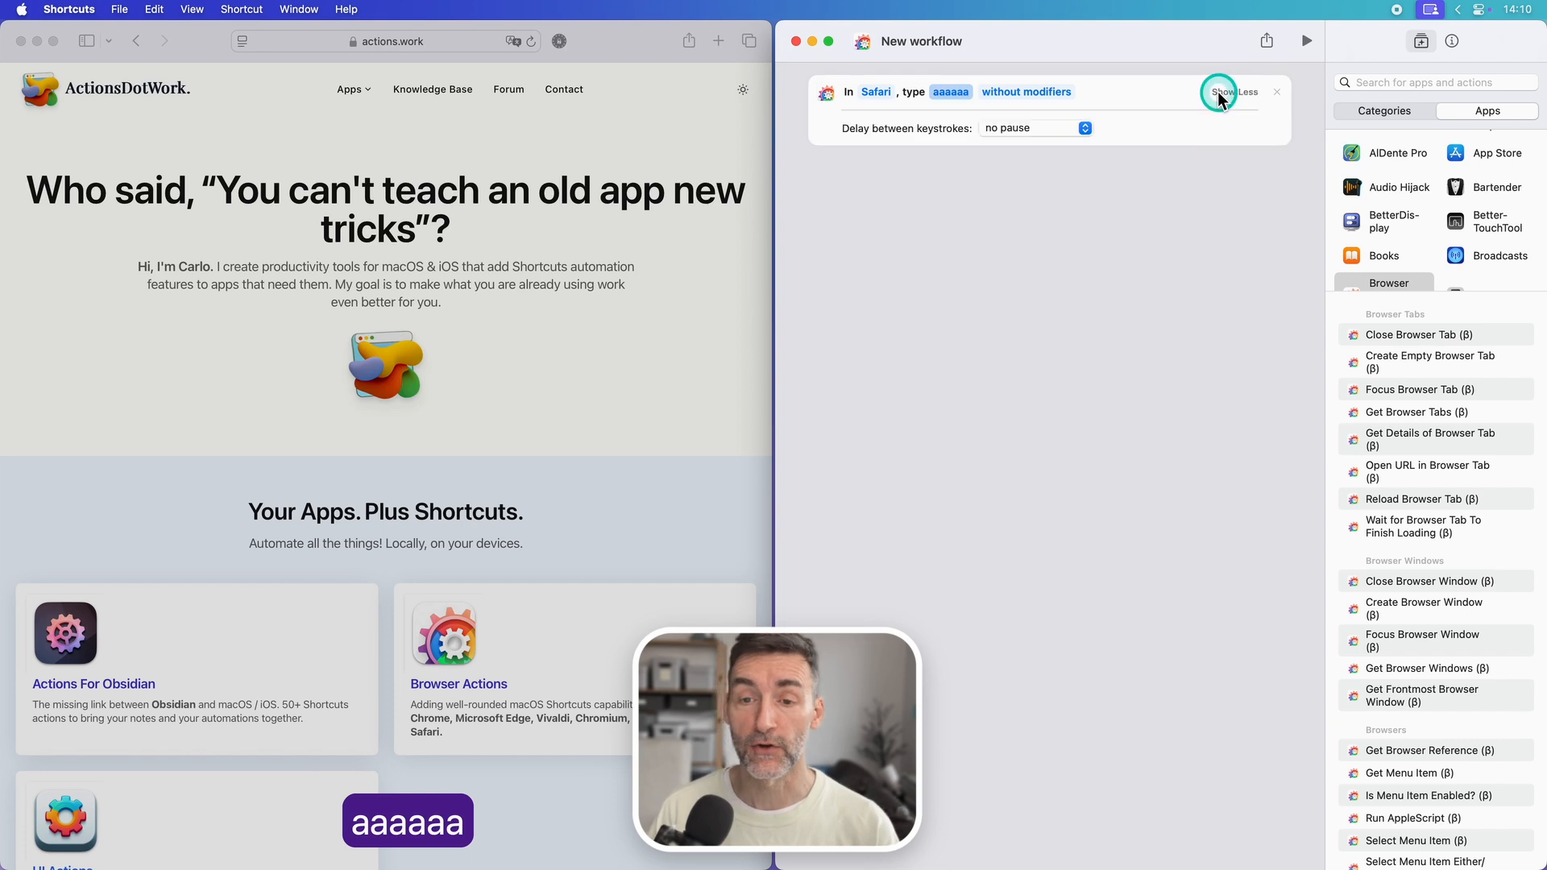
click(1070, 128)
click(1030, 266)
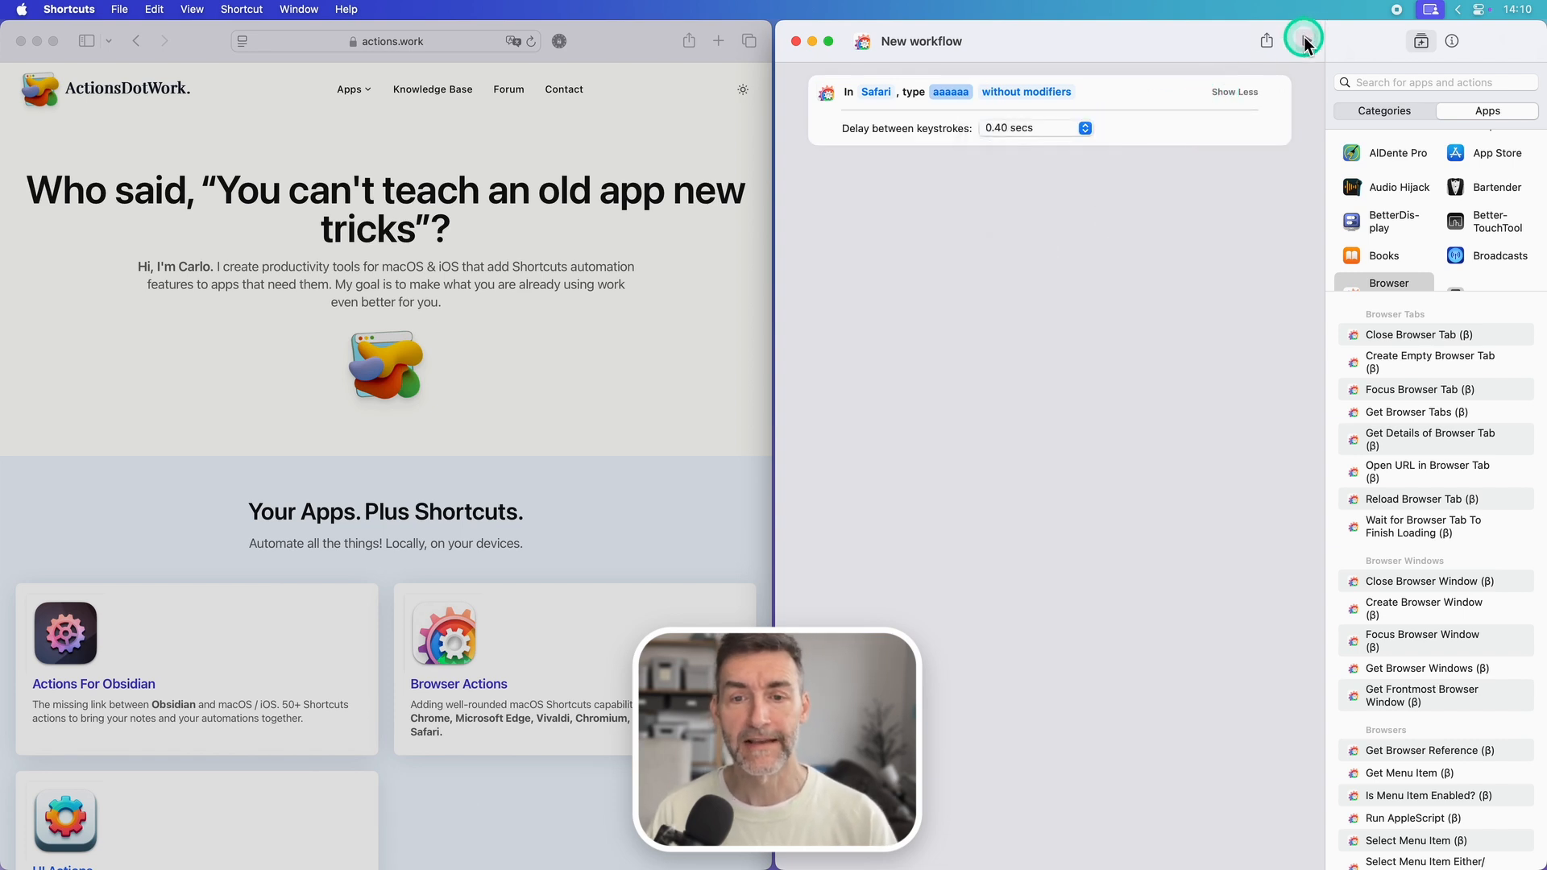
click(1303, 37)
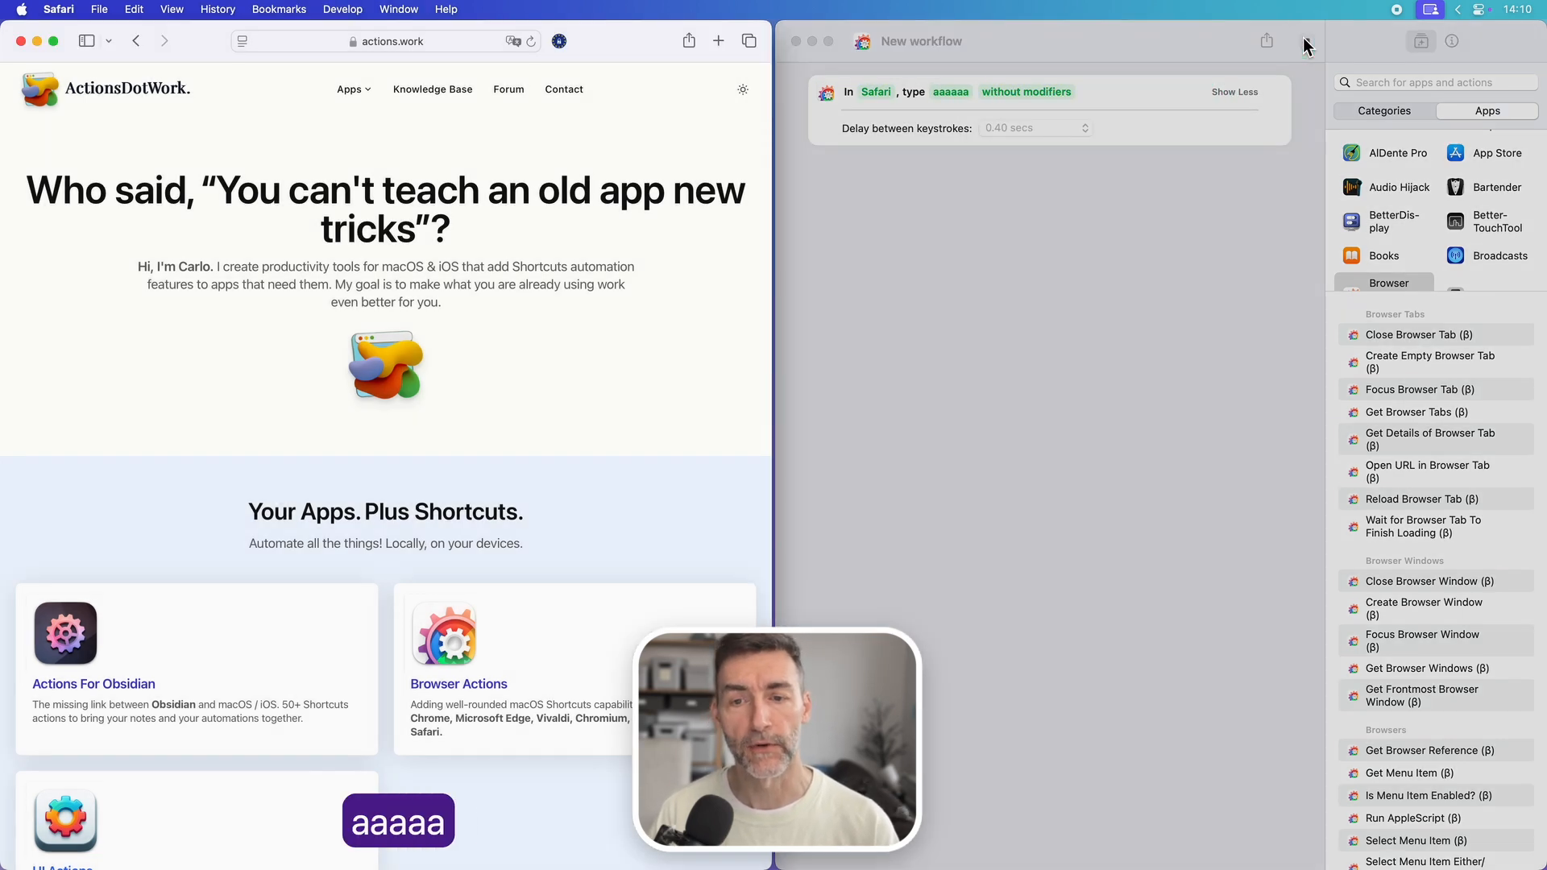
Step: Switch the "aaaaaa" typing action to use modifiers with only Command on, run the workflow and approve its confirmation
click(1069, 131)
click(1047, 91)
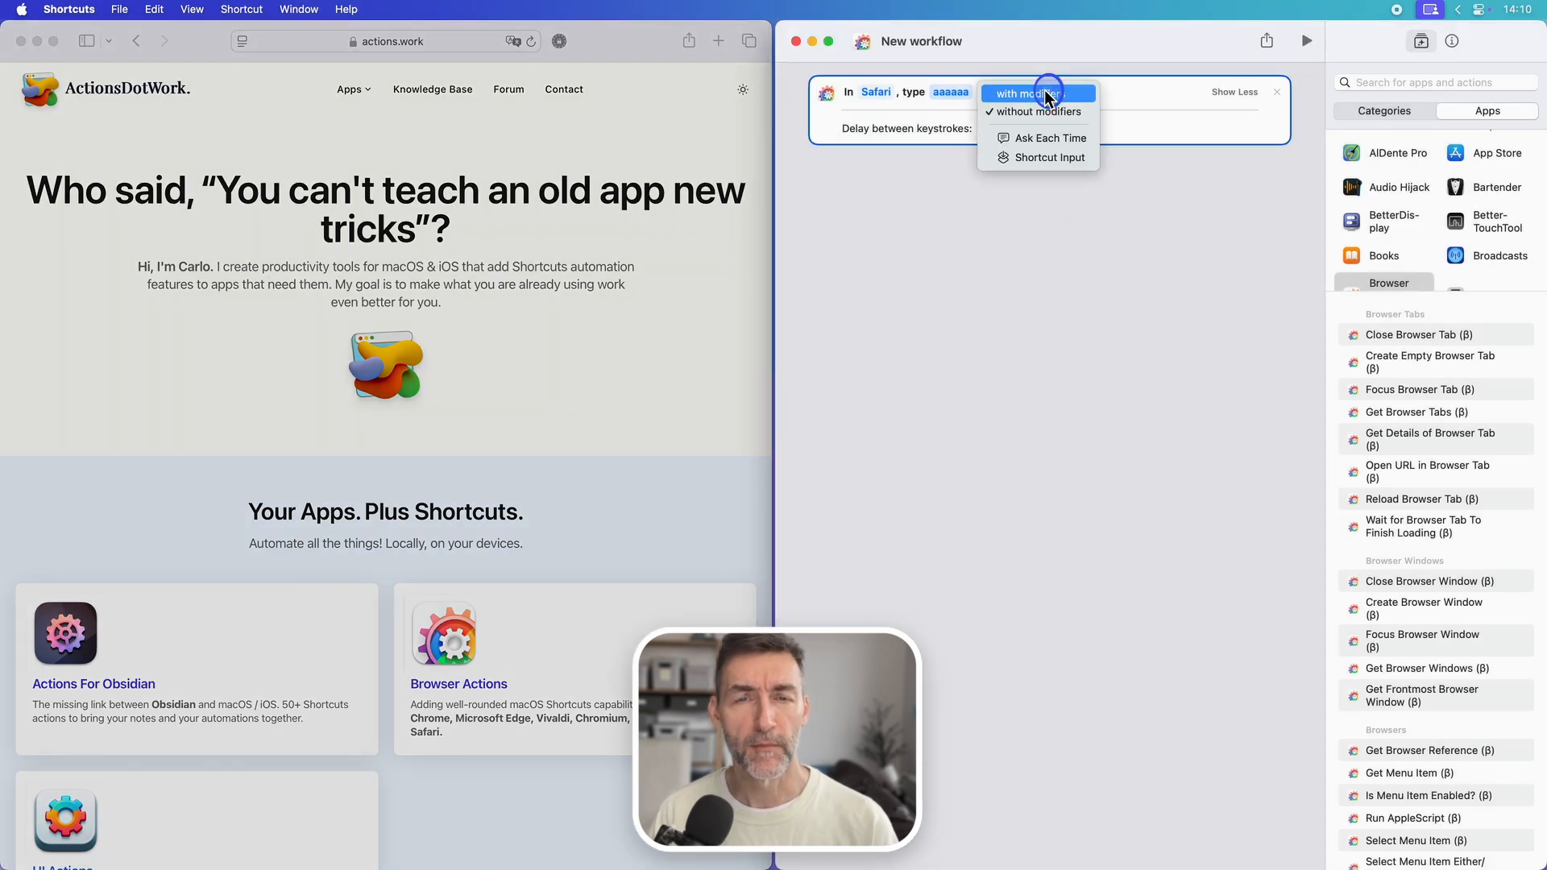
click(1033, 94)
click(953, 111)
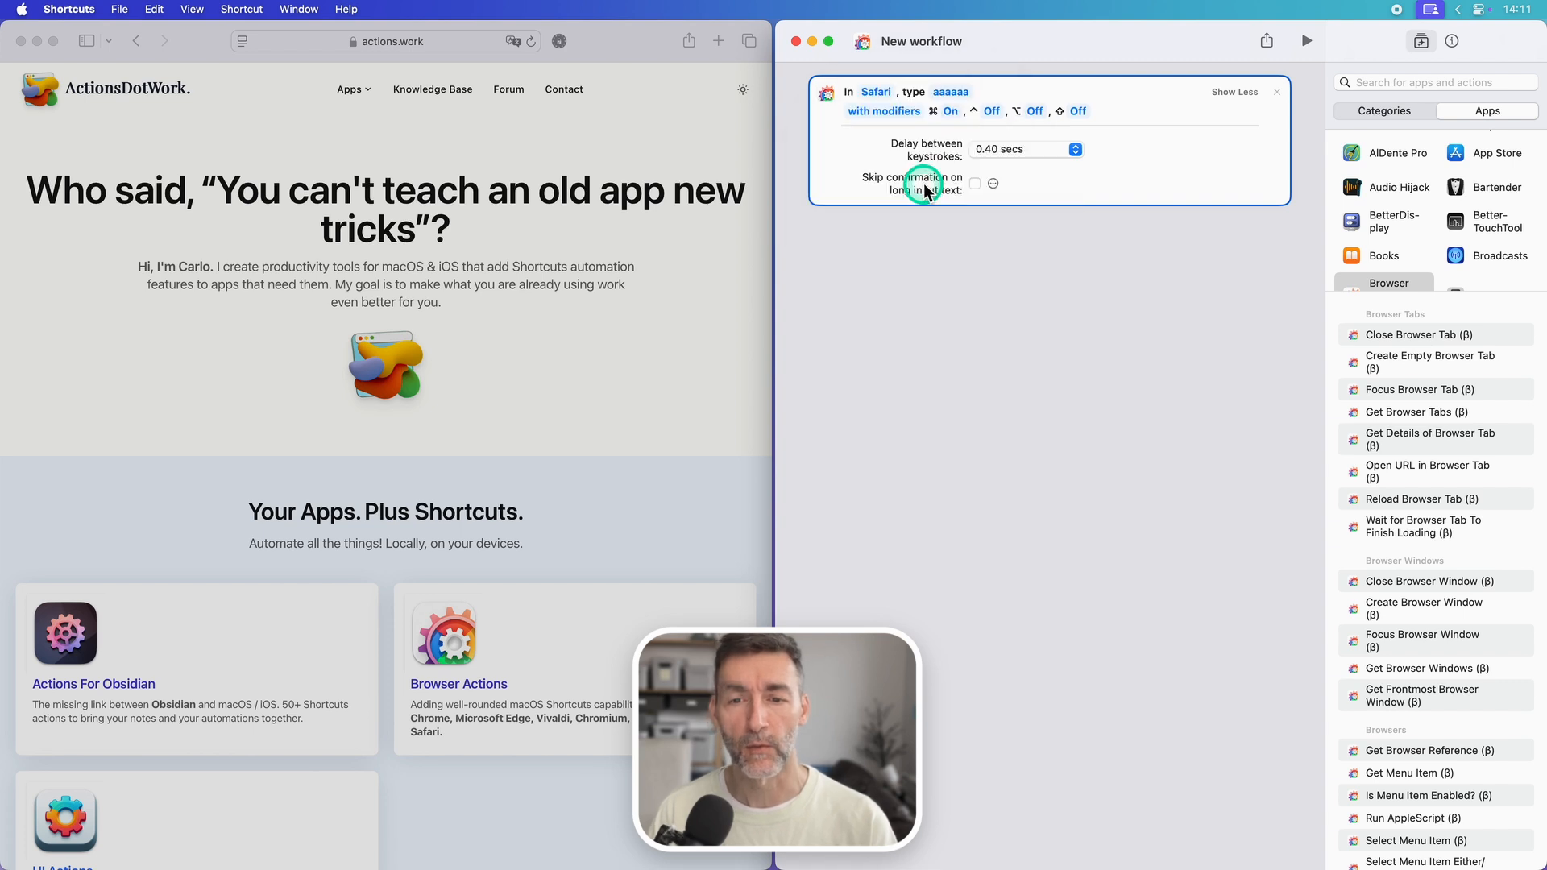
click(1306, 42)
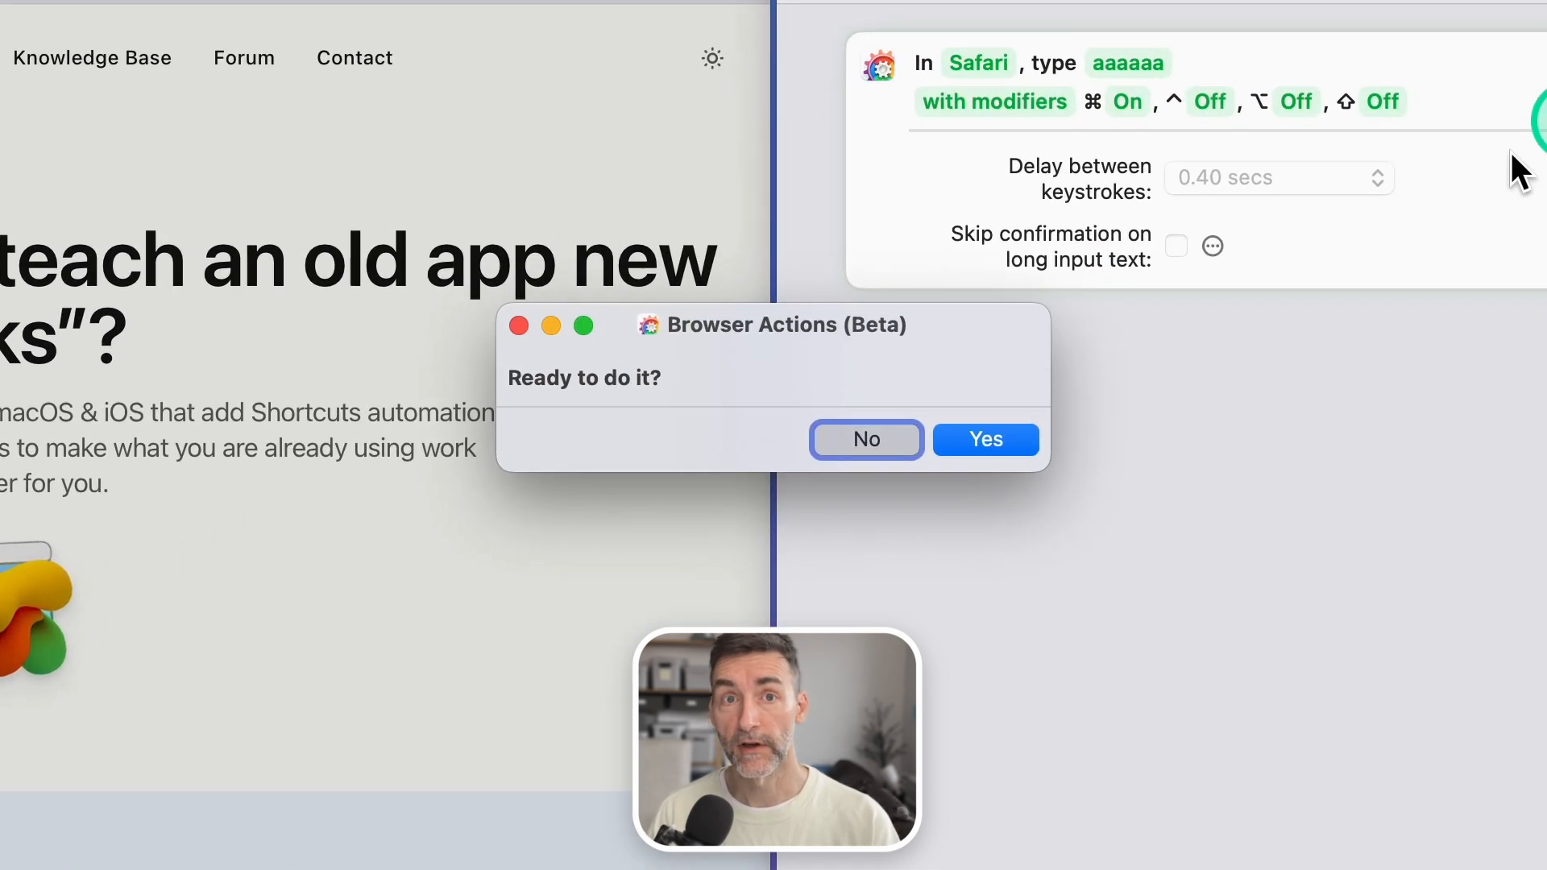
click(987, 440)
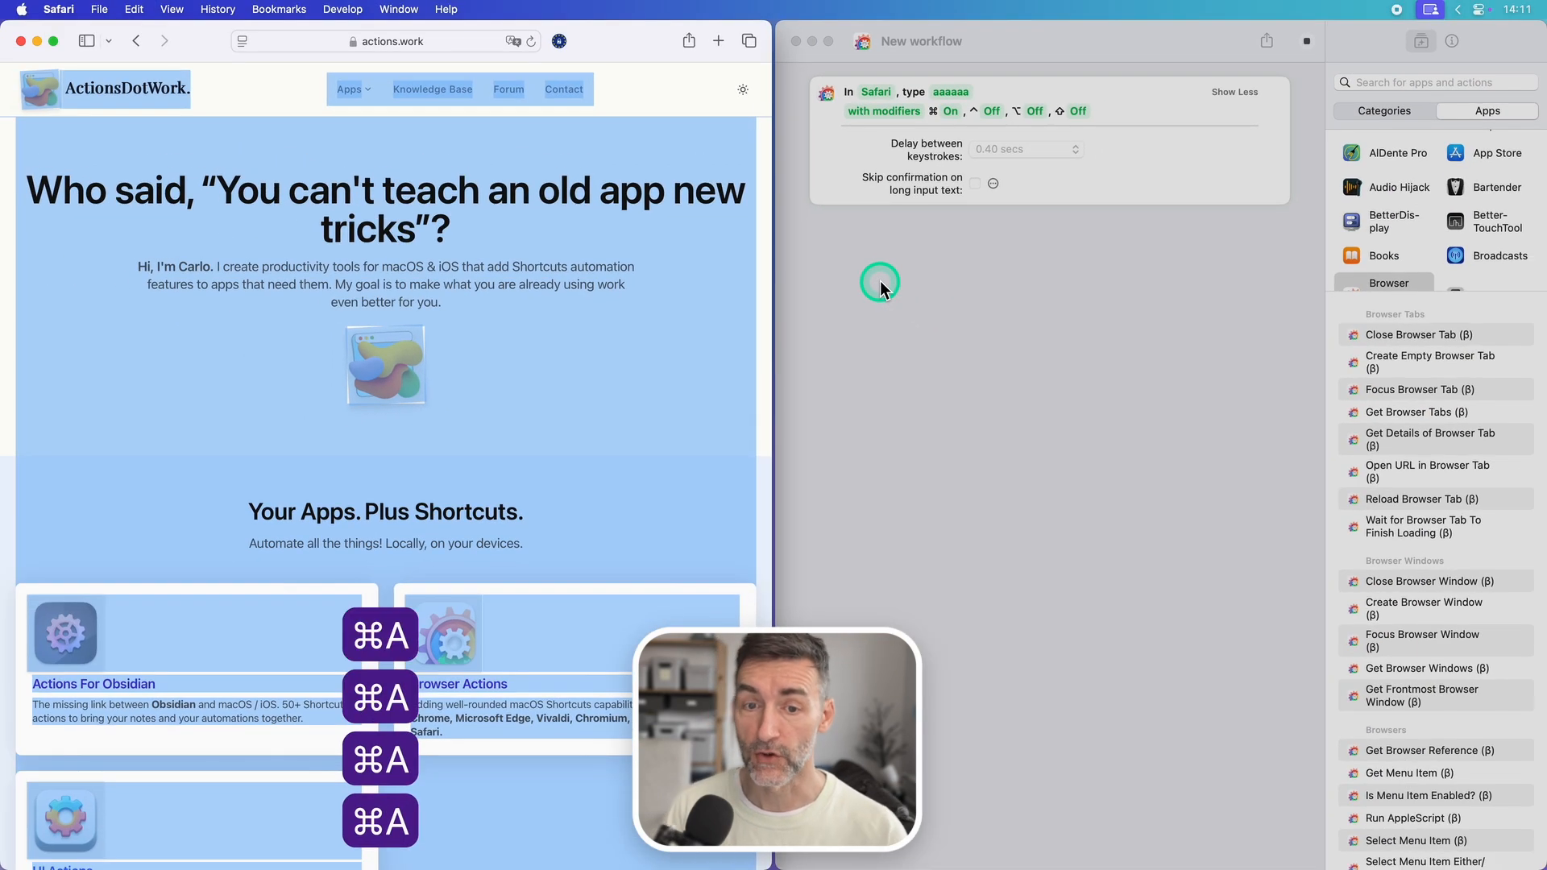
Step: Deselect the page content in Safari, enable skipping the confirmation on long input text, and run the workflow again
click(588, 340)
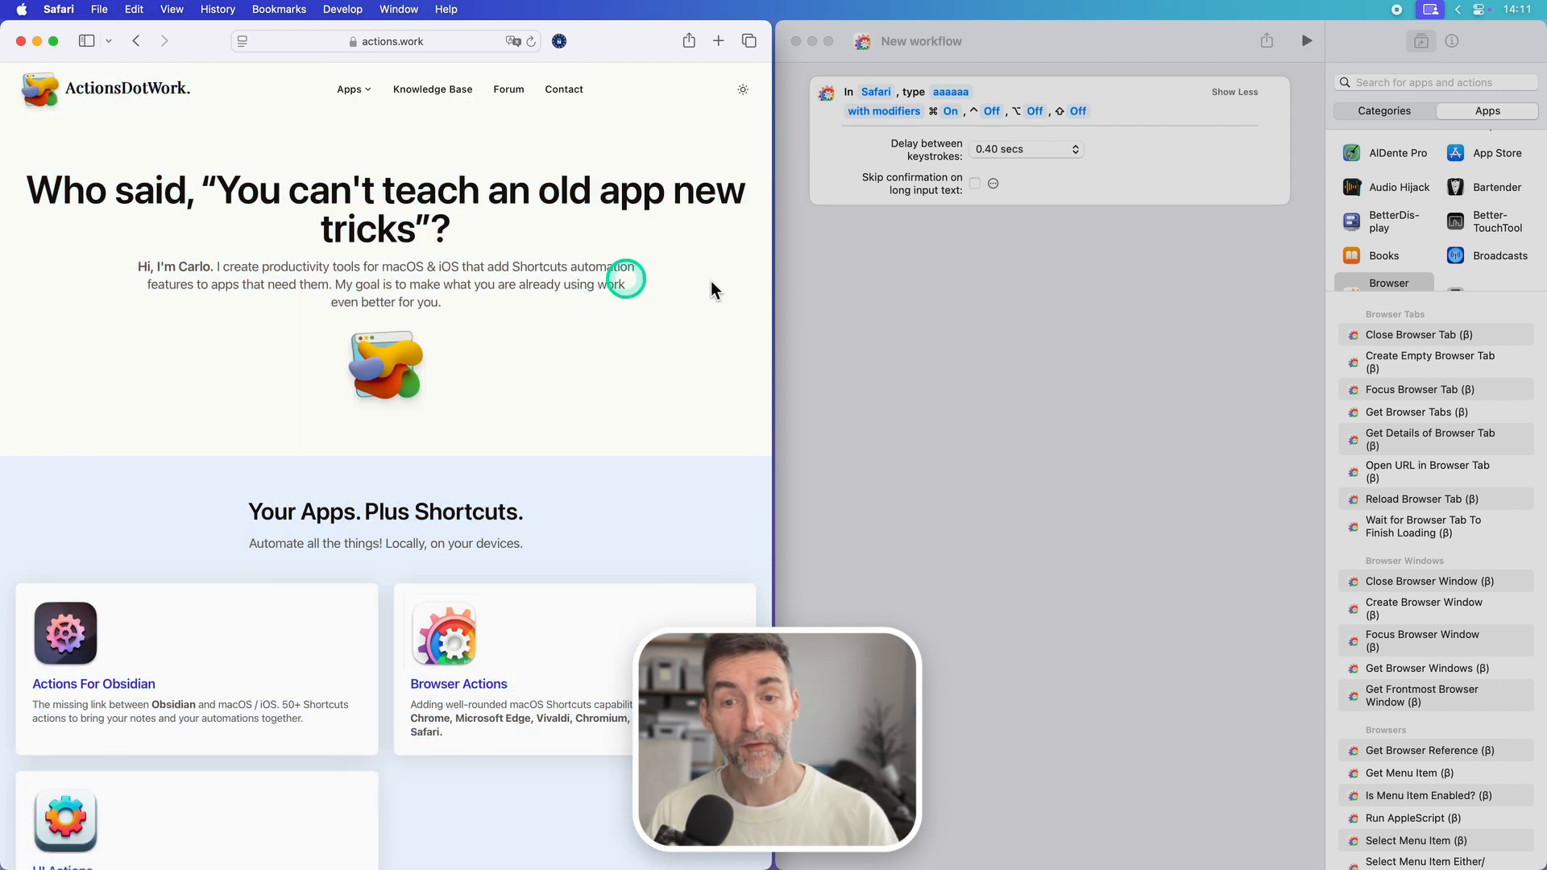
click(977, 280)
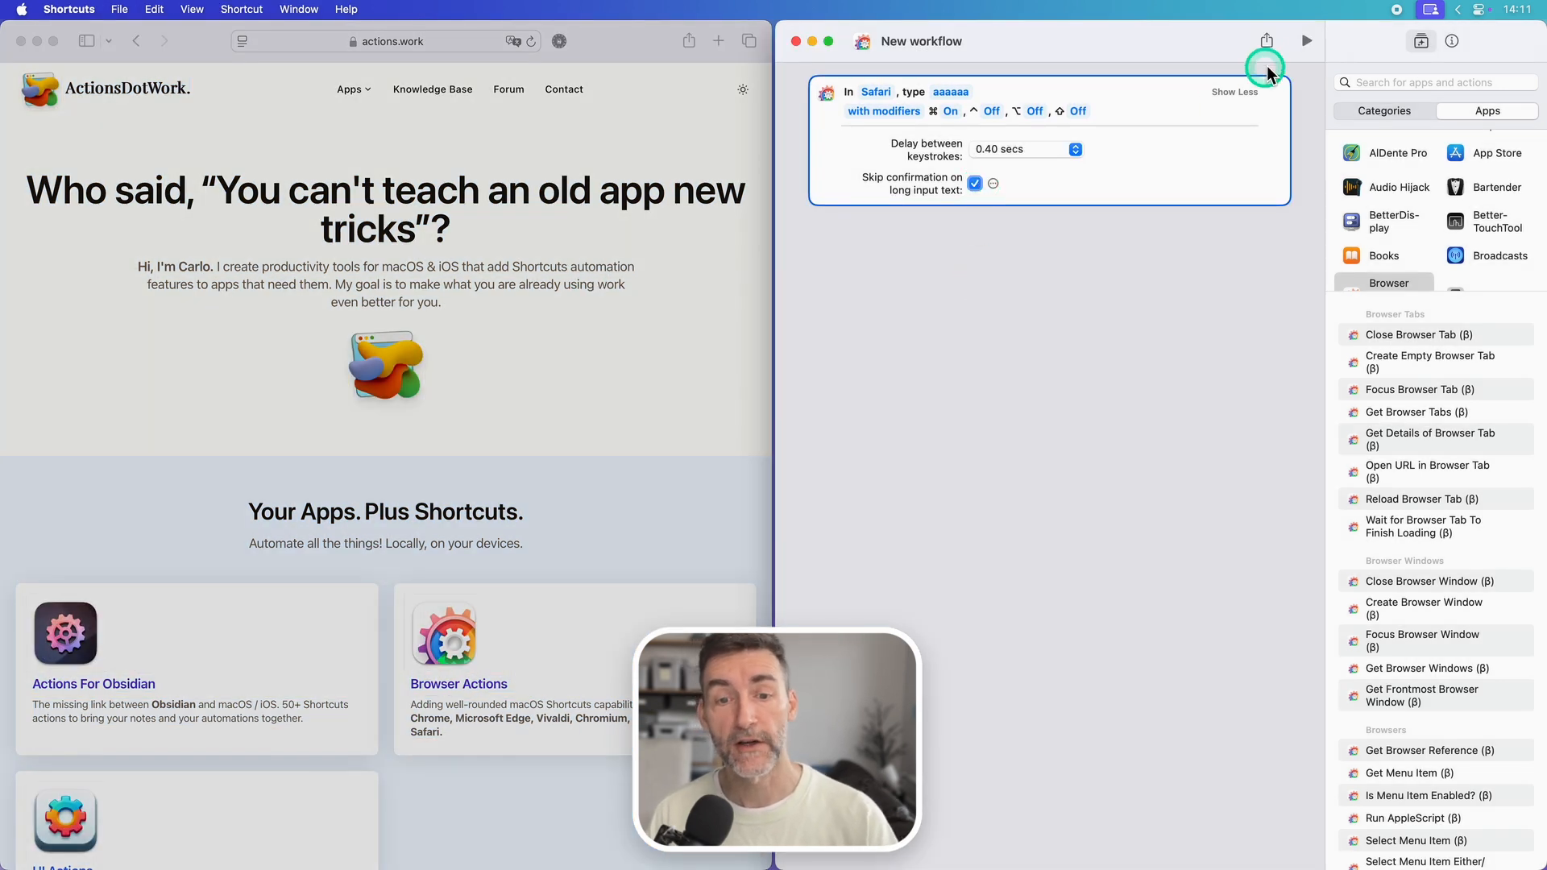
click(1305, 41)
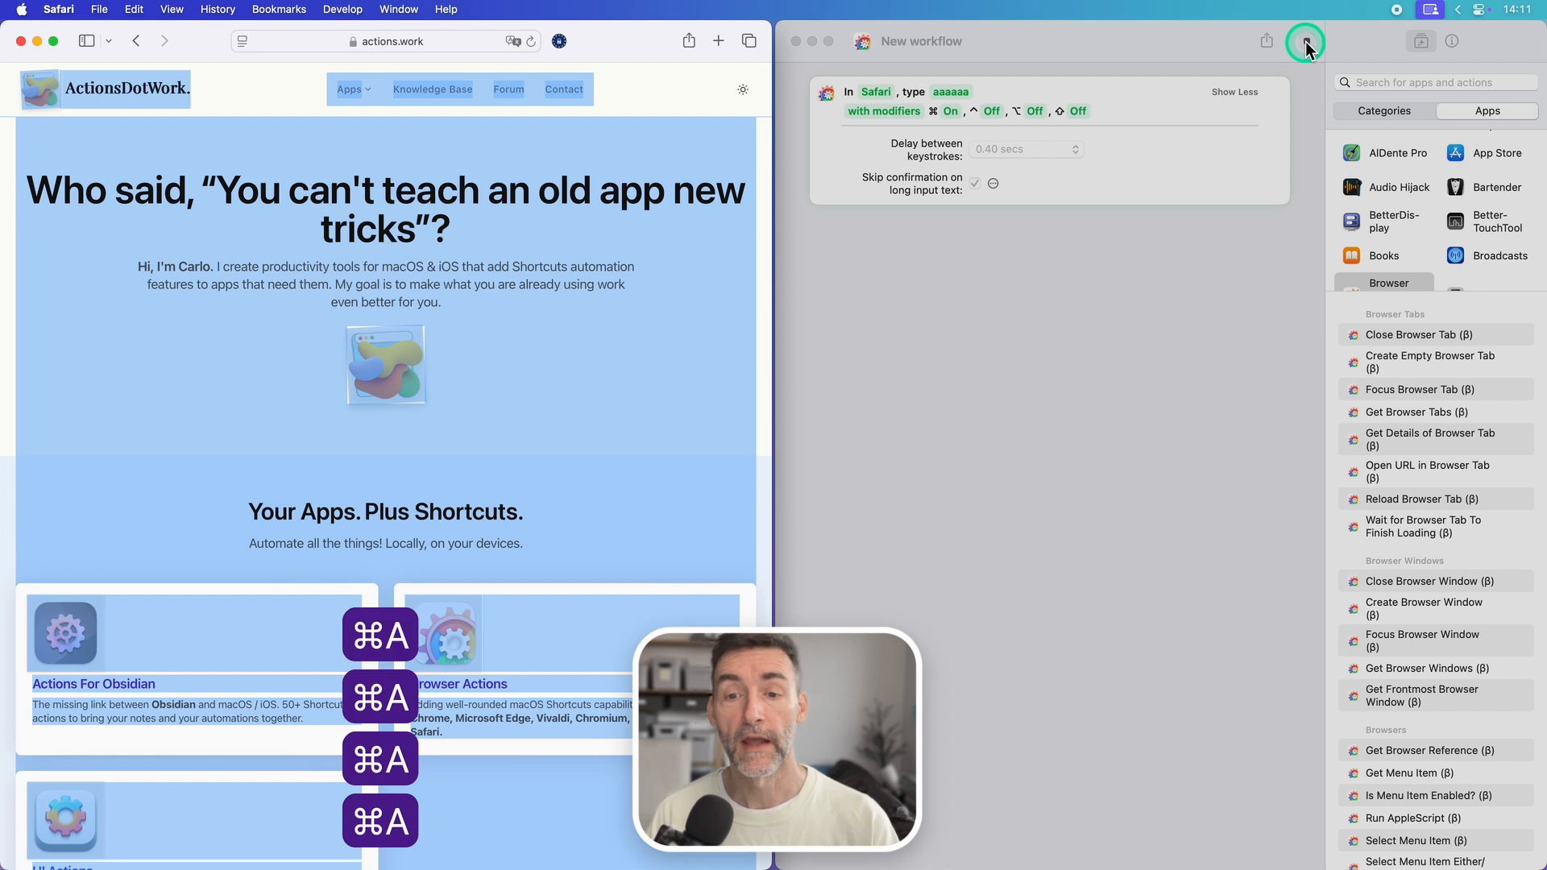
click(1000, 326)
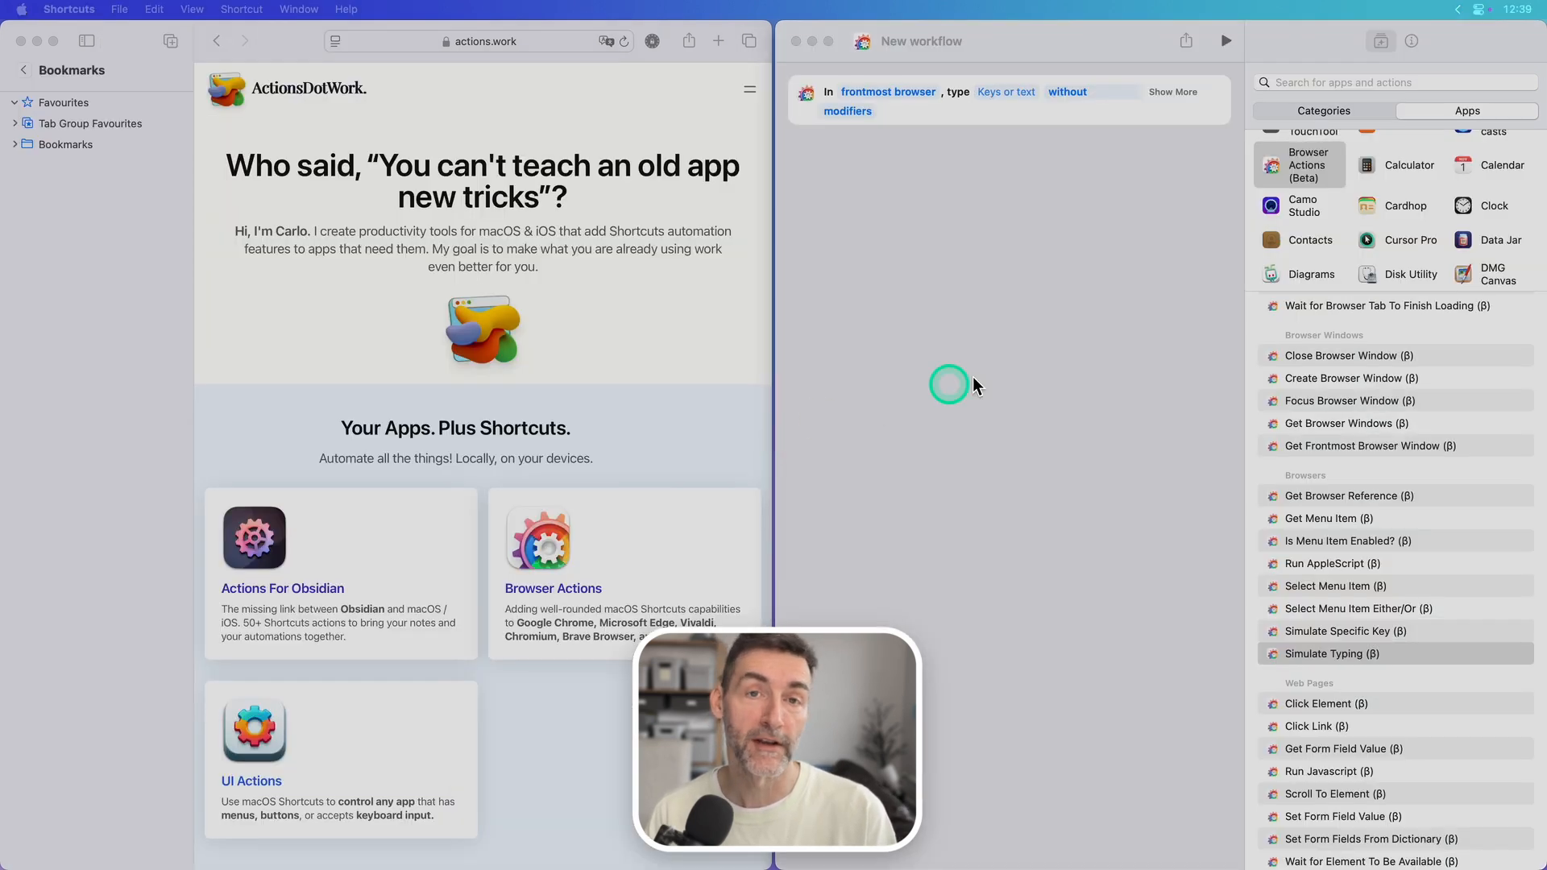
click(974, 376)
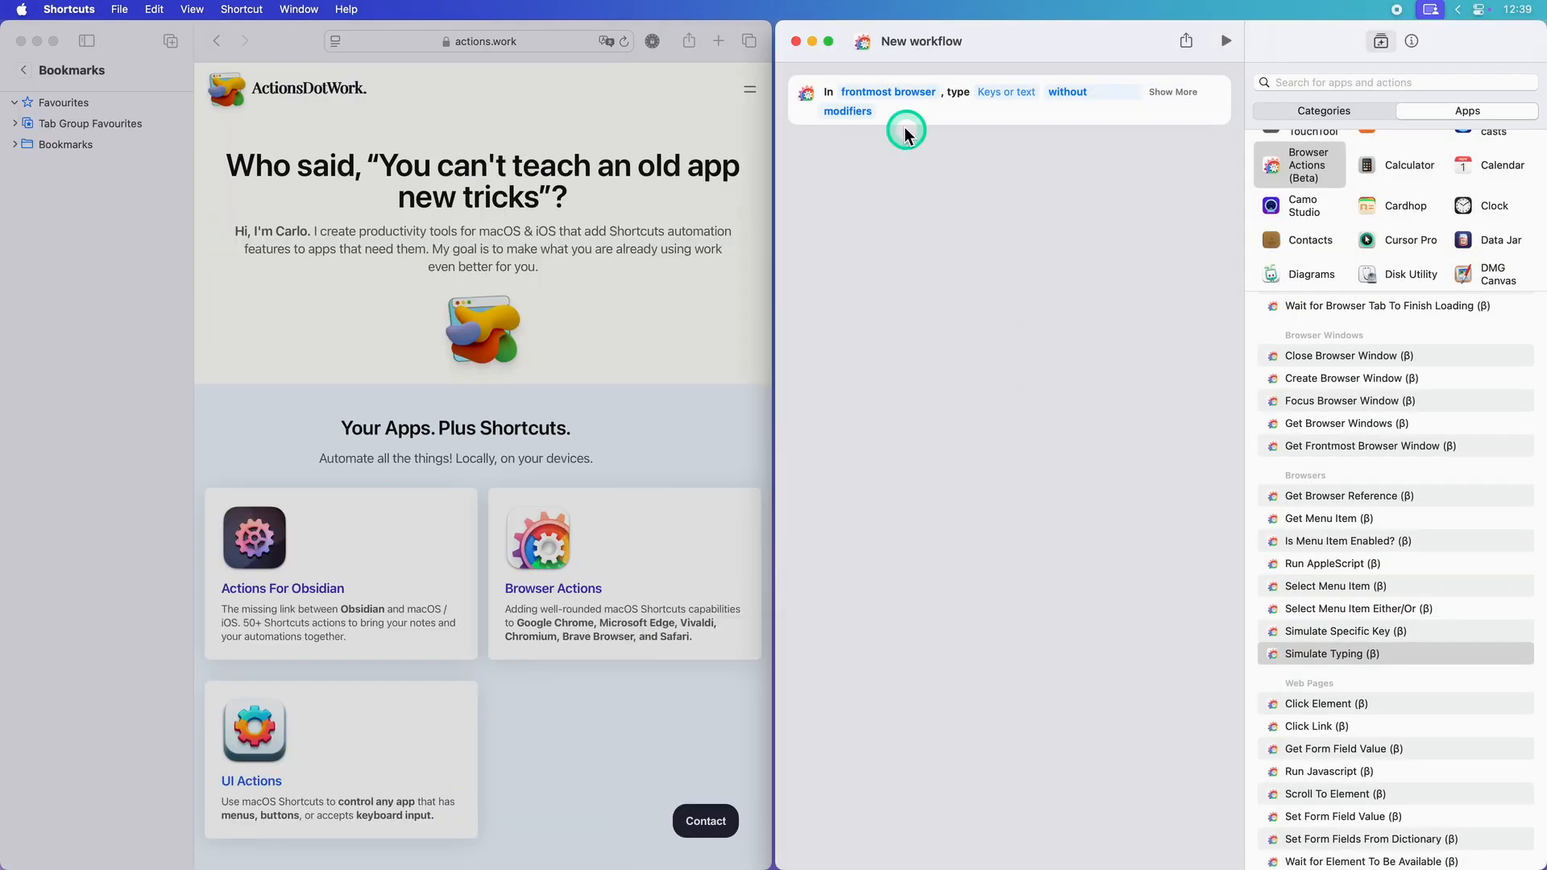
Step: Configure the new Simulate Typing action to enter "d" in Safari
click(888, 93)
click(888, 174)
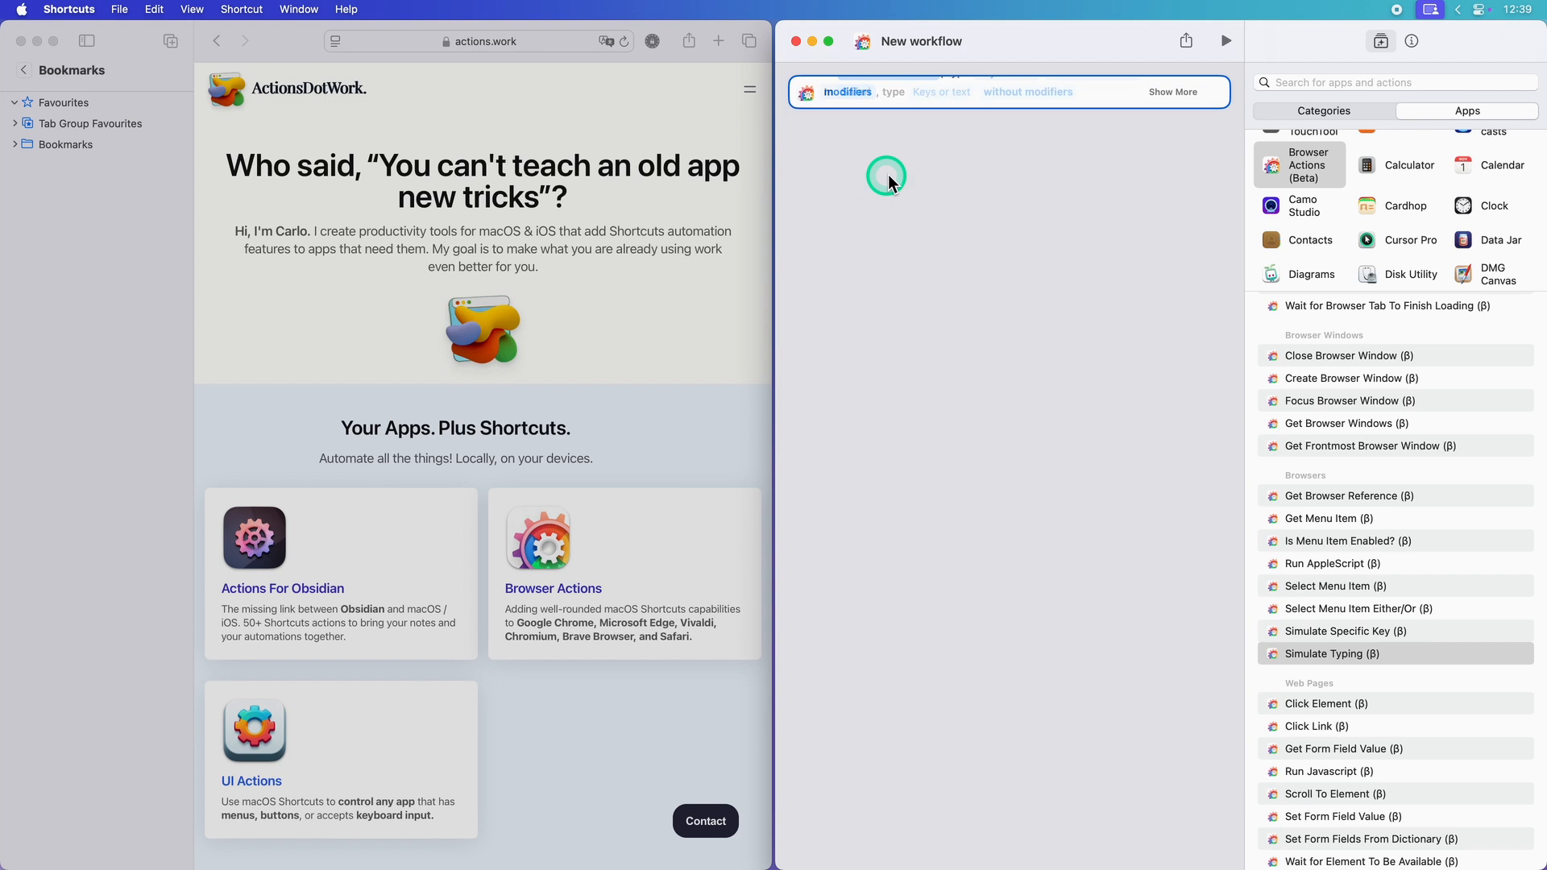
click(927, 95)
text(d)
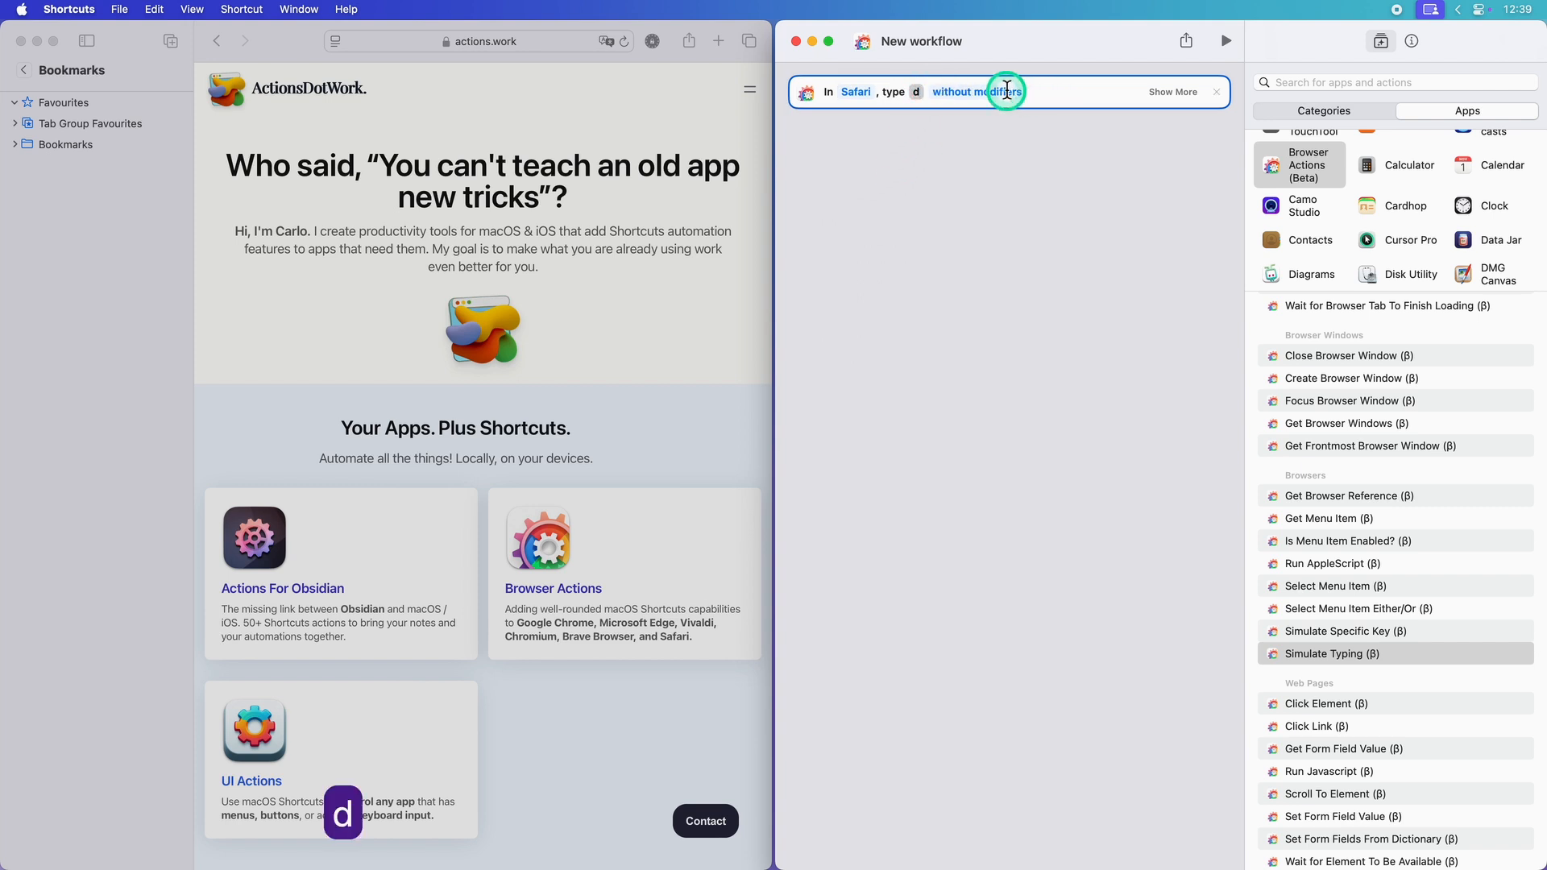
Step: Make the "d" typing action use modifiers with only Command on and a 0.40 secs delay between keystrokes
click(1173, 92)
click(992, 92)
click(986, 95)
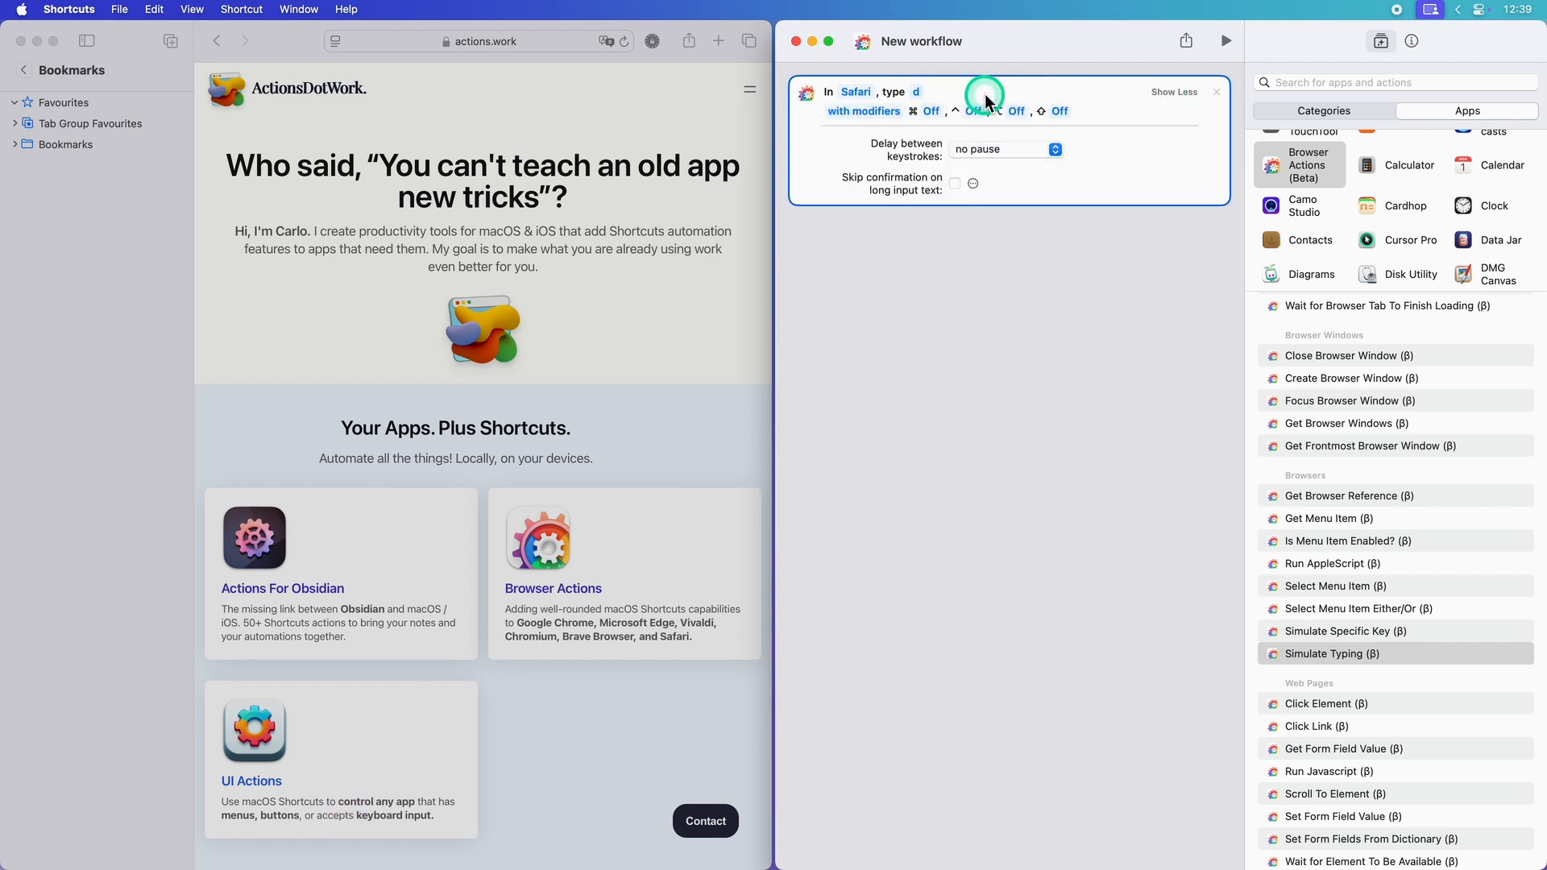
click(931, 111)
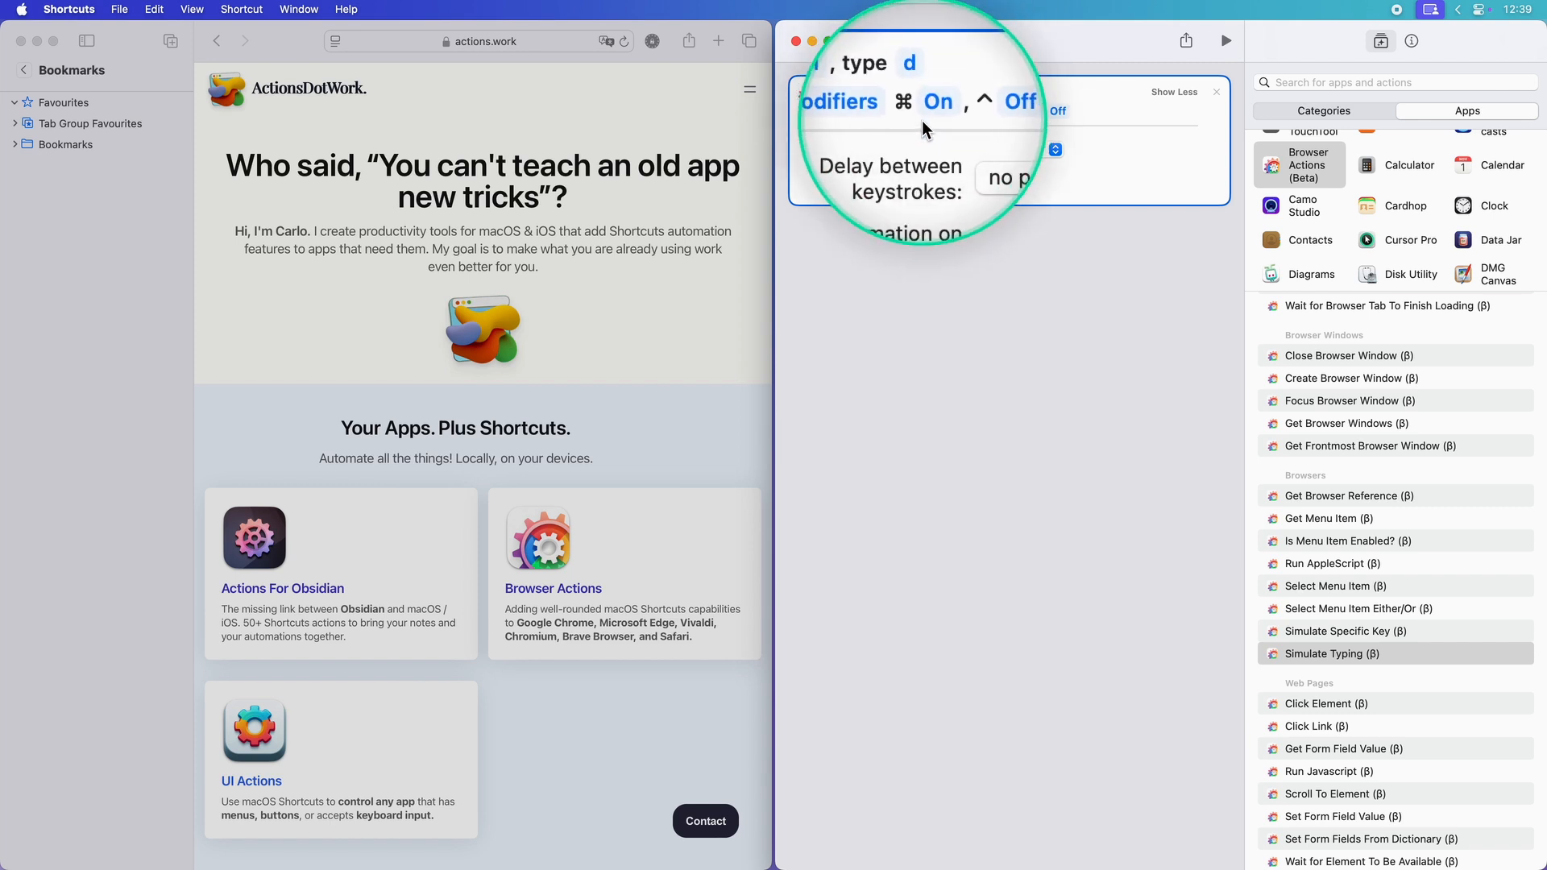
click(1051, 150)
click(1024, 287)
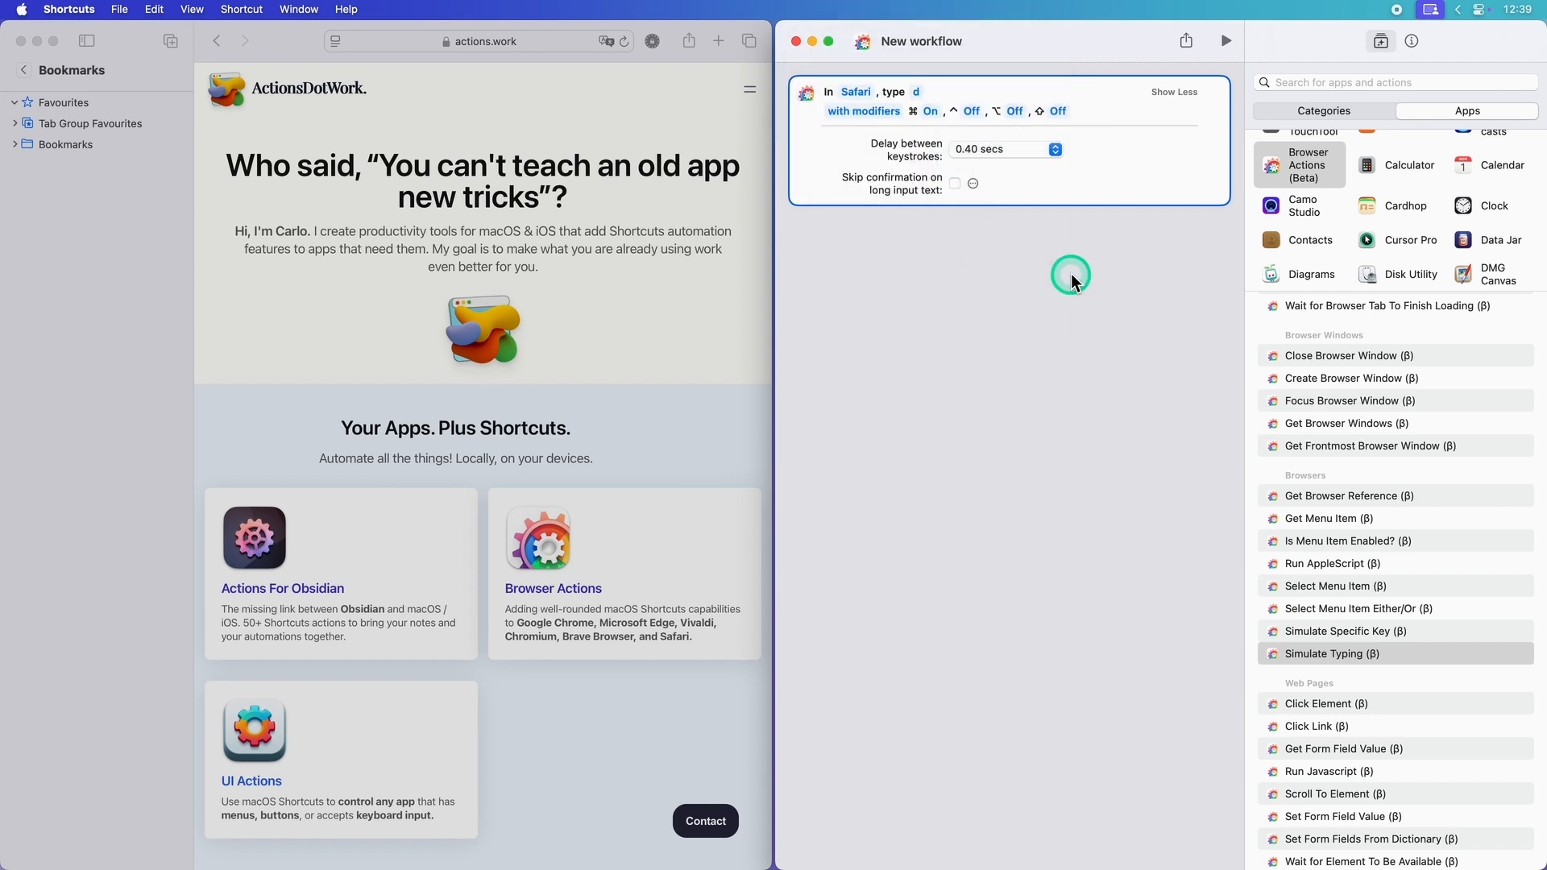
Step: Add a Simulate Specific Key action for the Tab key in Safari, with a 0.2 secs pause after the key press
double_click(1357, 631)
click(908, 246)
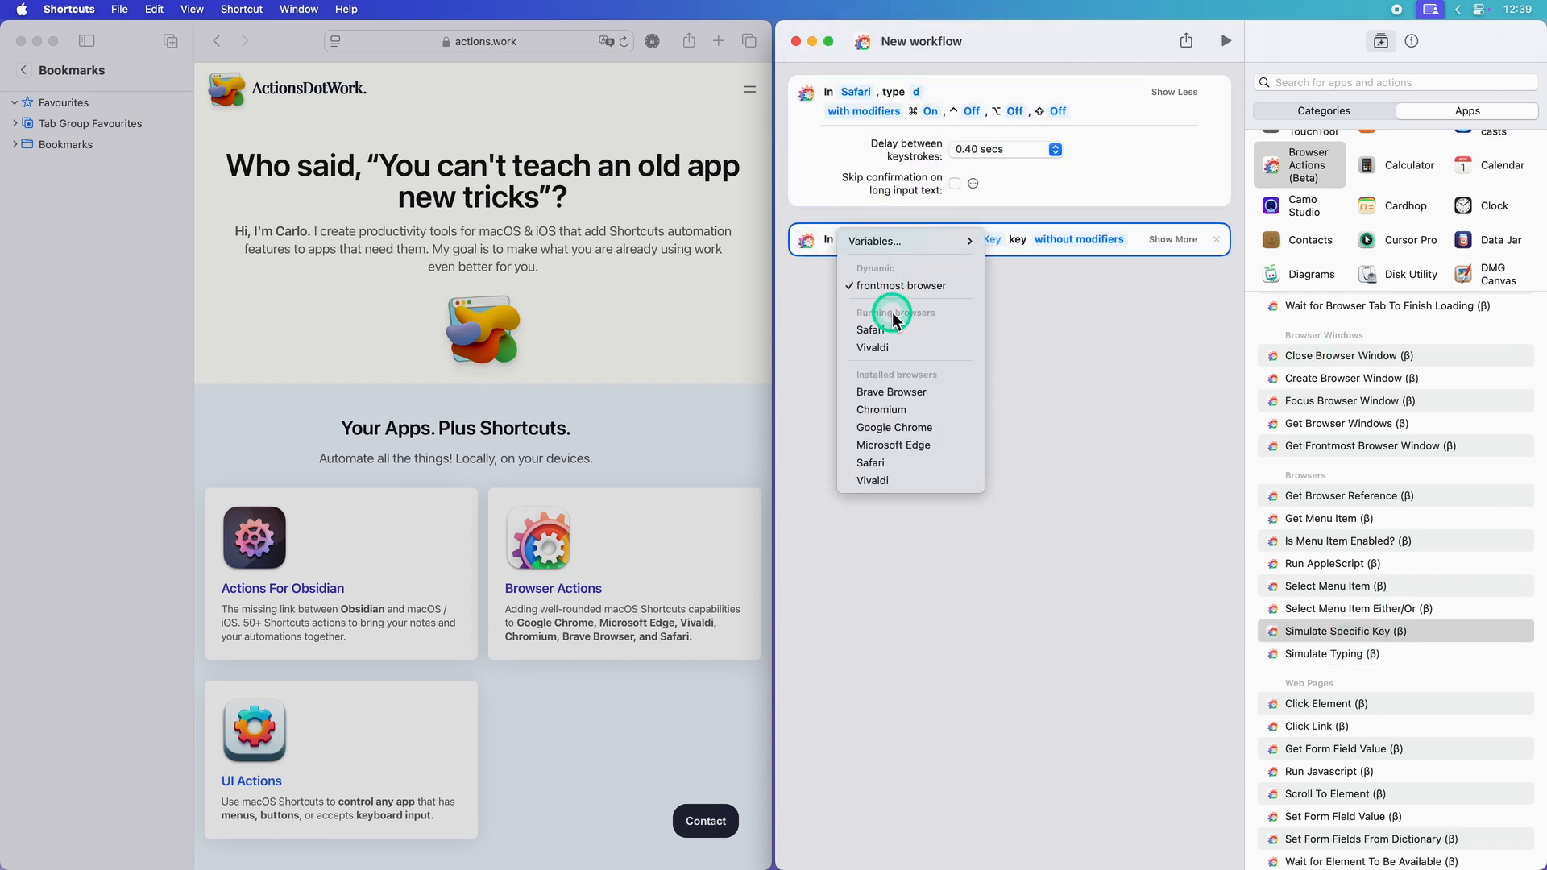
click(891, 316)
click(932, 241)
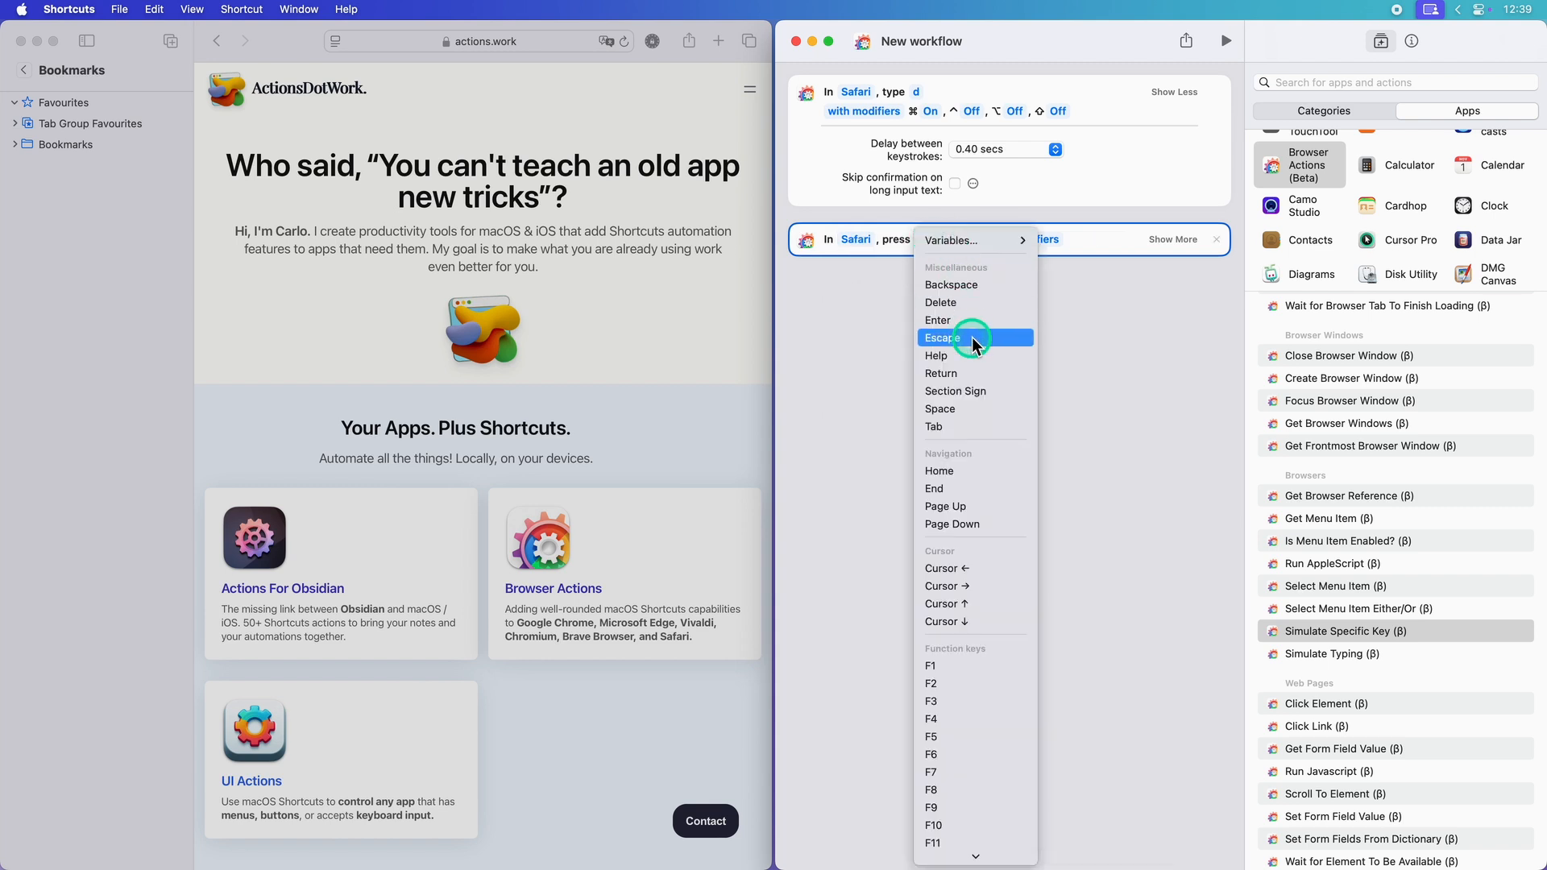
click(976, 425)
click(1172, 245)
click(996, 276)
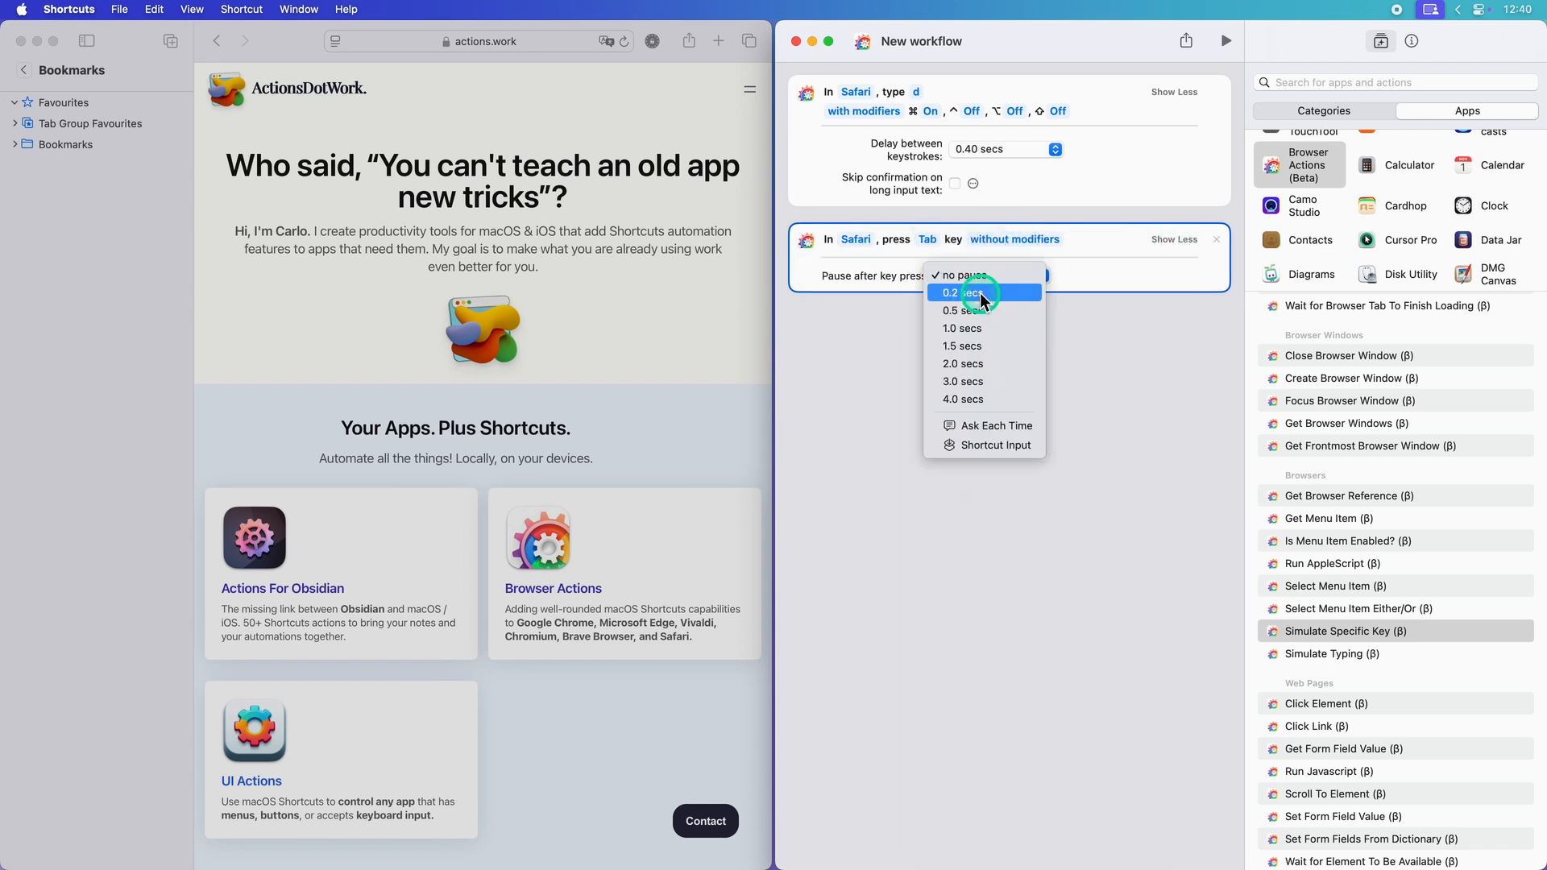
click(1018, 346)
Step: Add a Simulate Typing action that enters "my fave app" in Safari with a 0.02 secs delay between keystrokes
click(1342, 654)
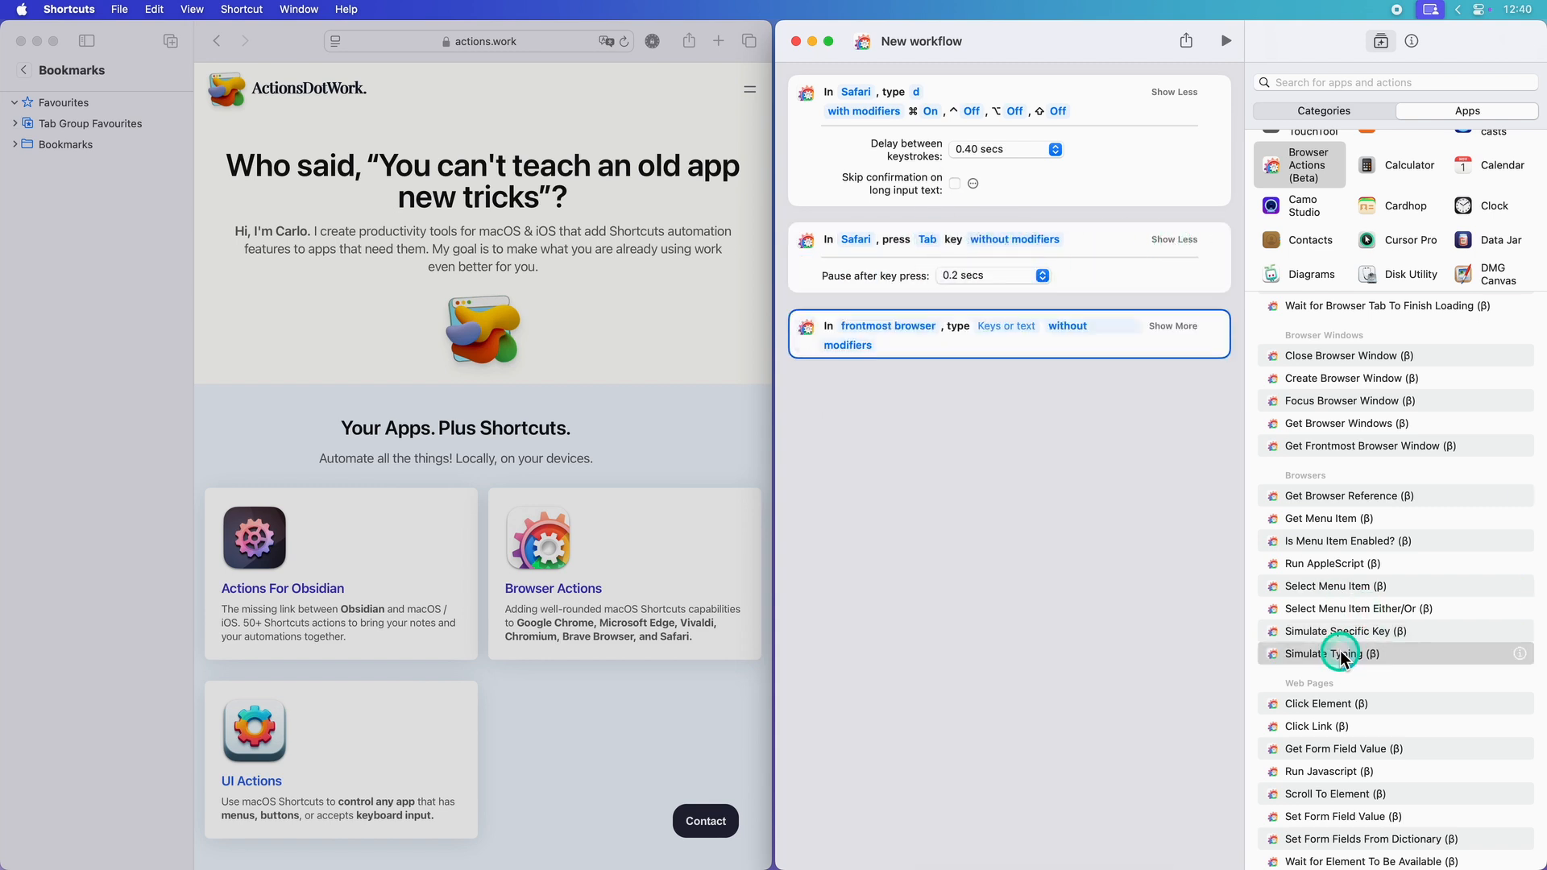
click(882, 327)
click(885, 420)
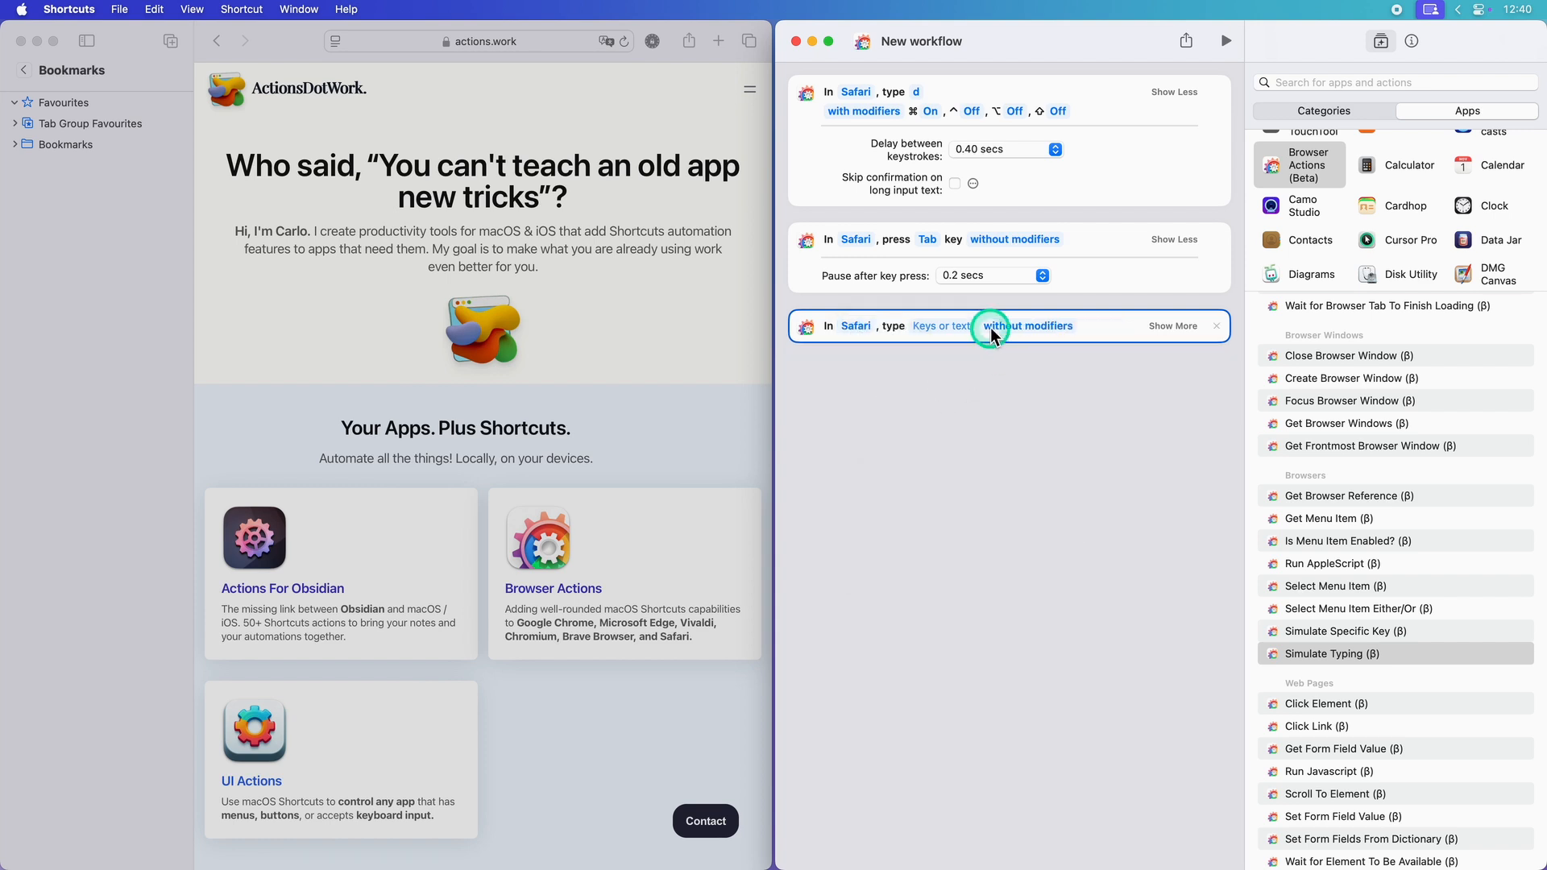
text(my fave app)
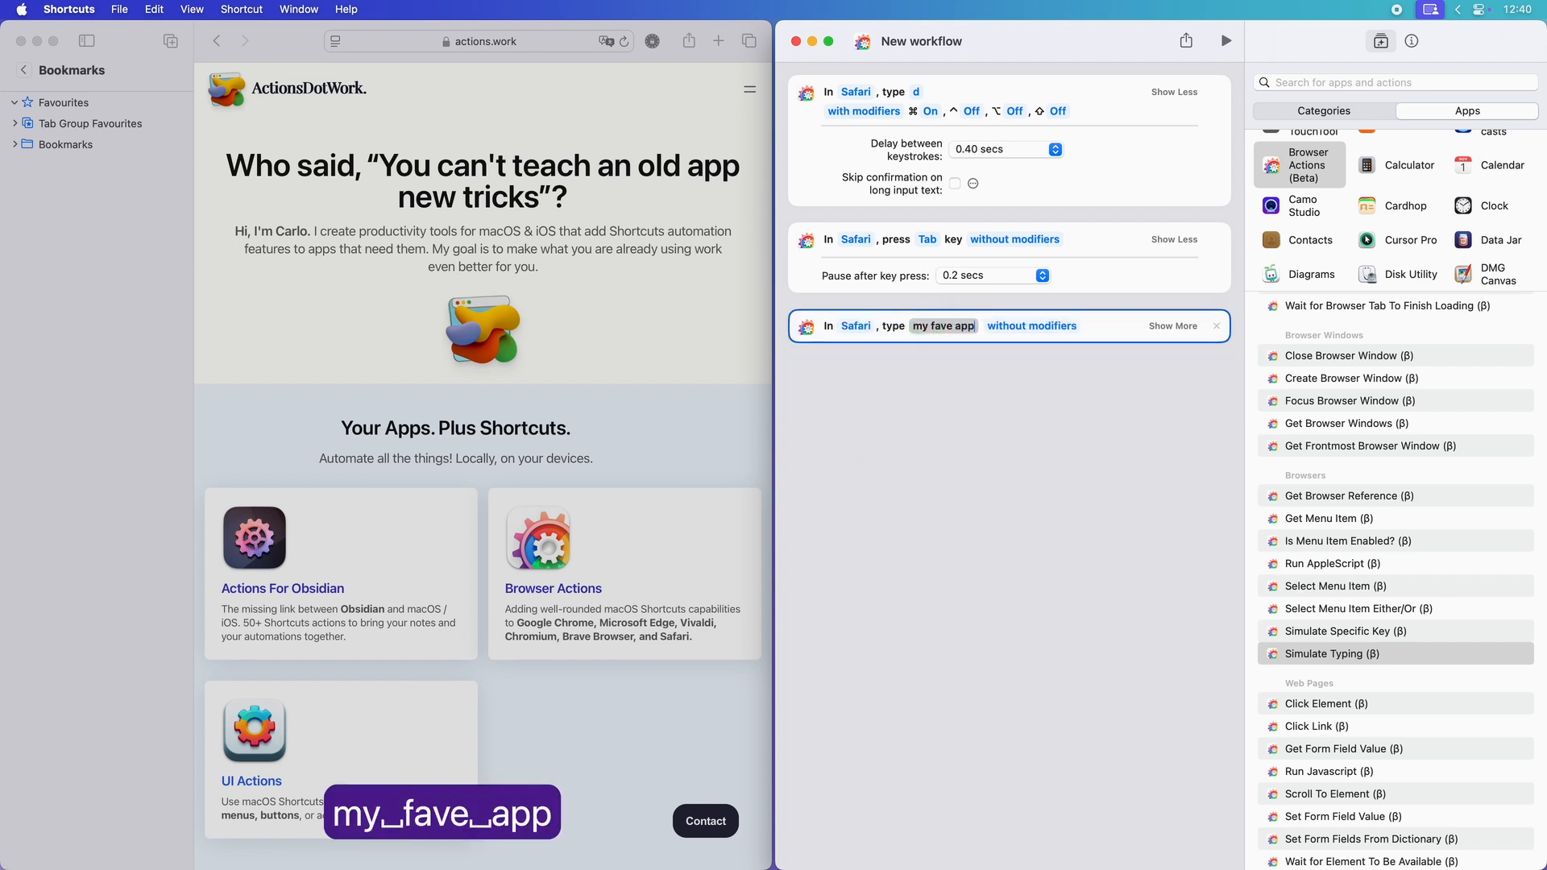
click(1148, 327)
click(1016, 362)
click(1029, 392)
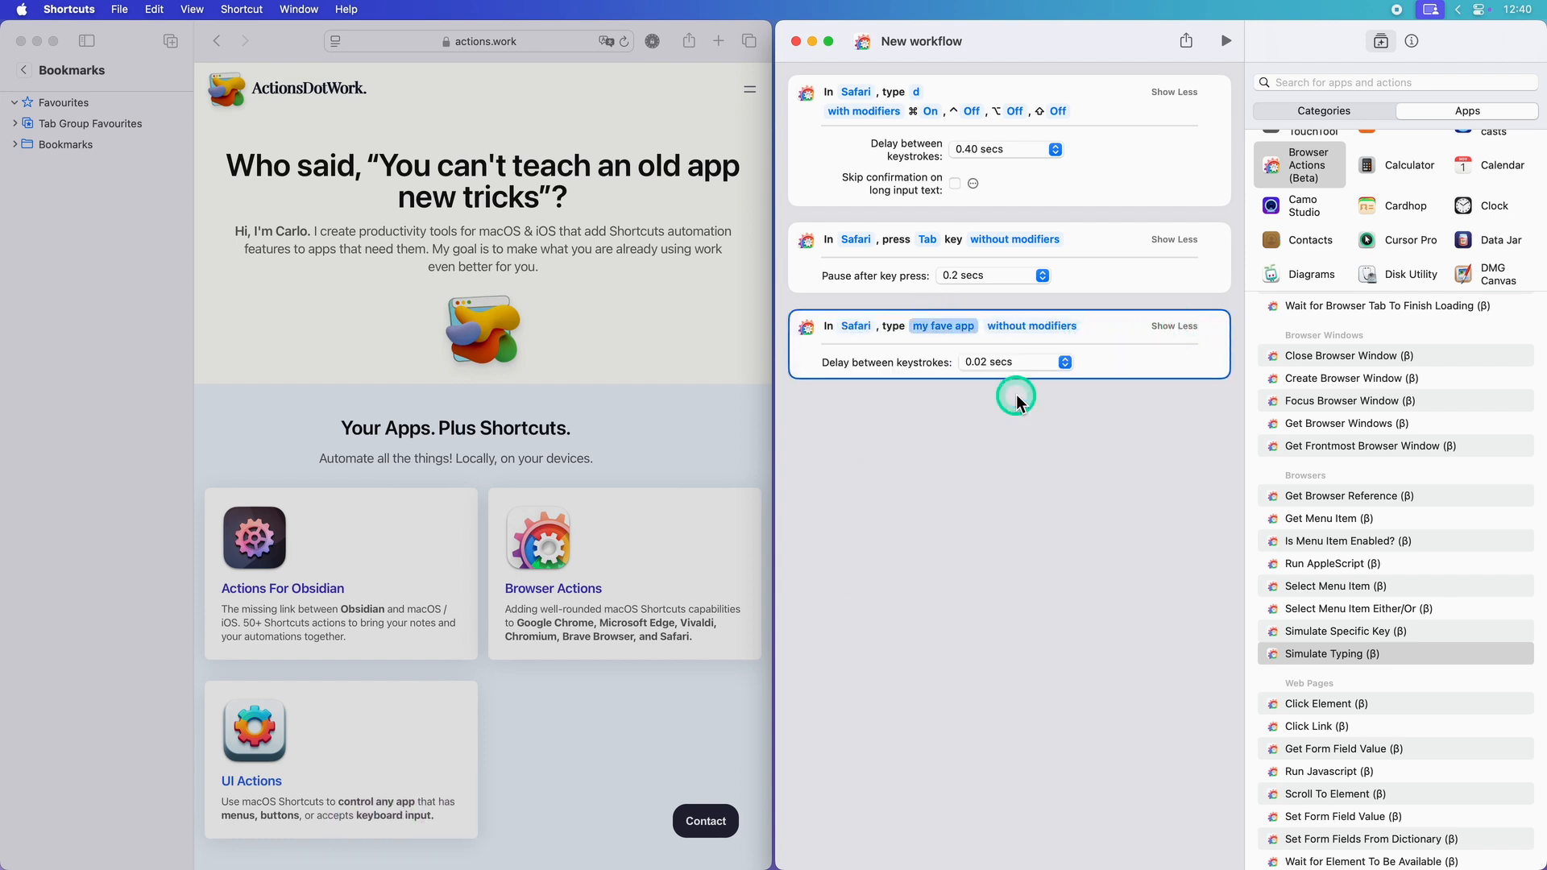
Step: Add a Simulate Specific Key action for the Return key in Safari and run the workflow
click(1289, 632)
click(897, 430)
click(895, 415)
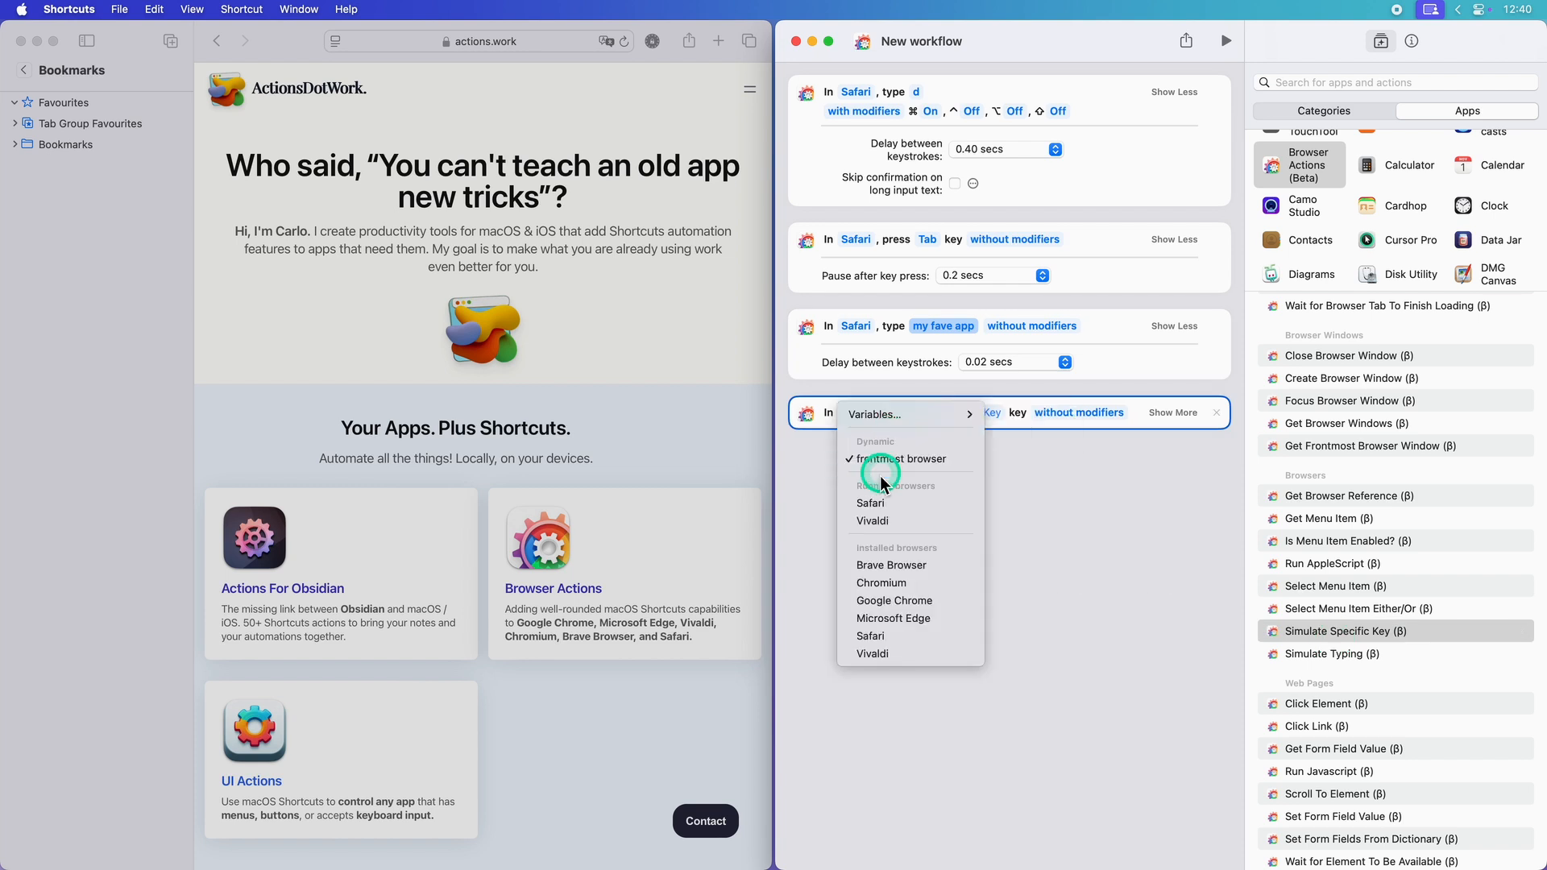
click(876, 504)
click(954, 415)
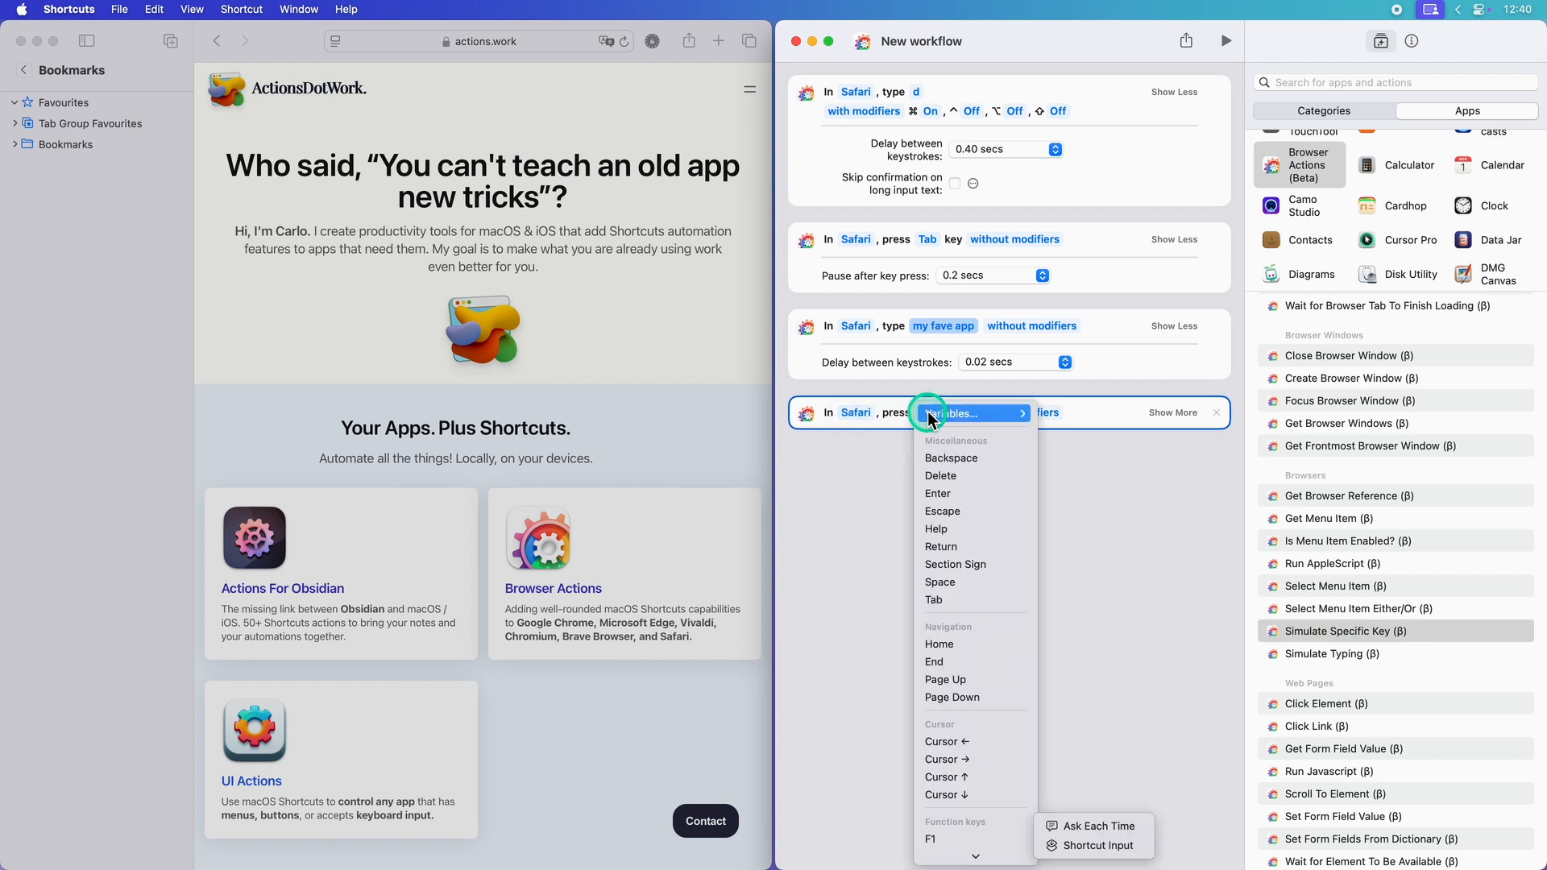
click(968, 532)
click(1097, 475)
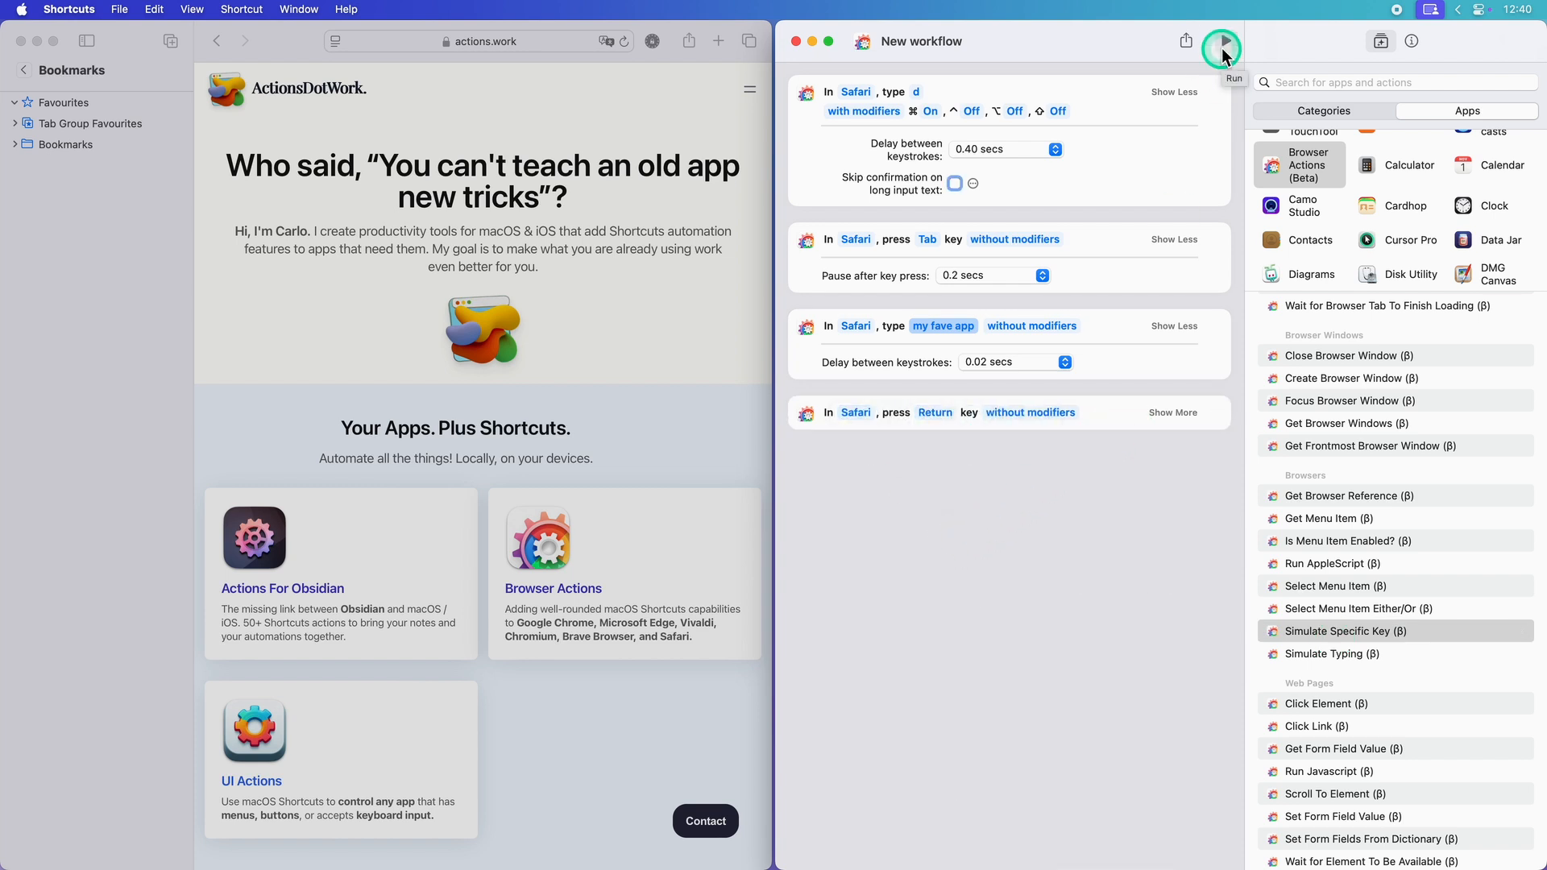
click(1224, 45)
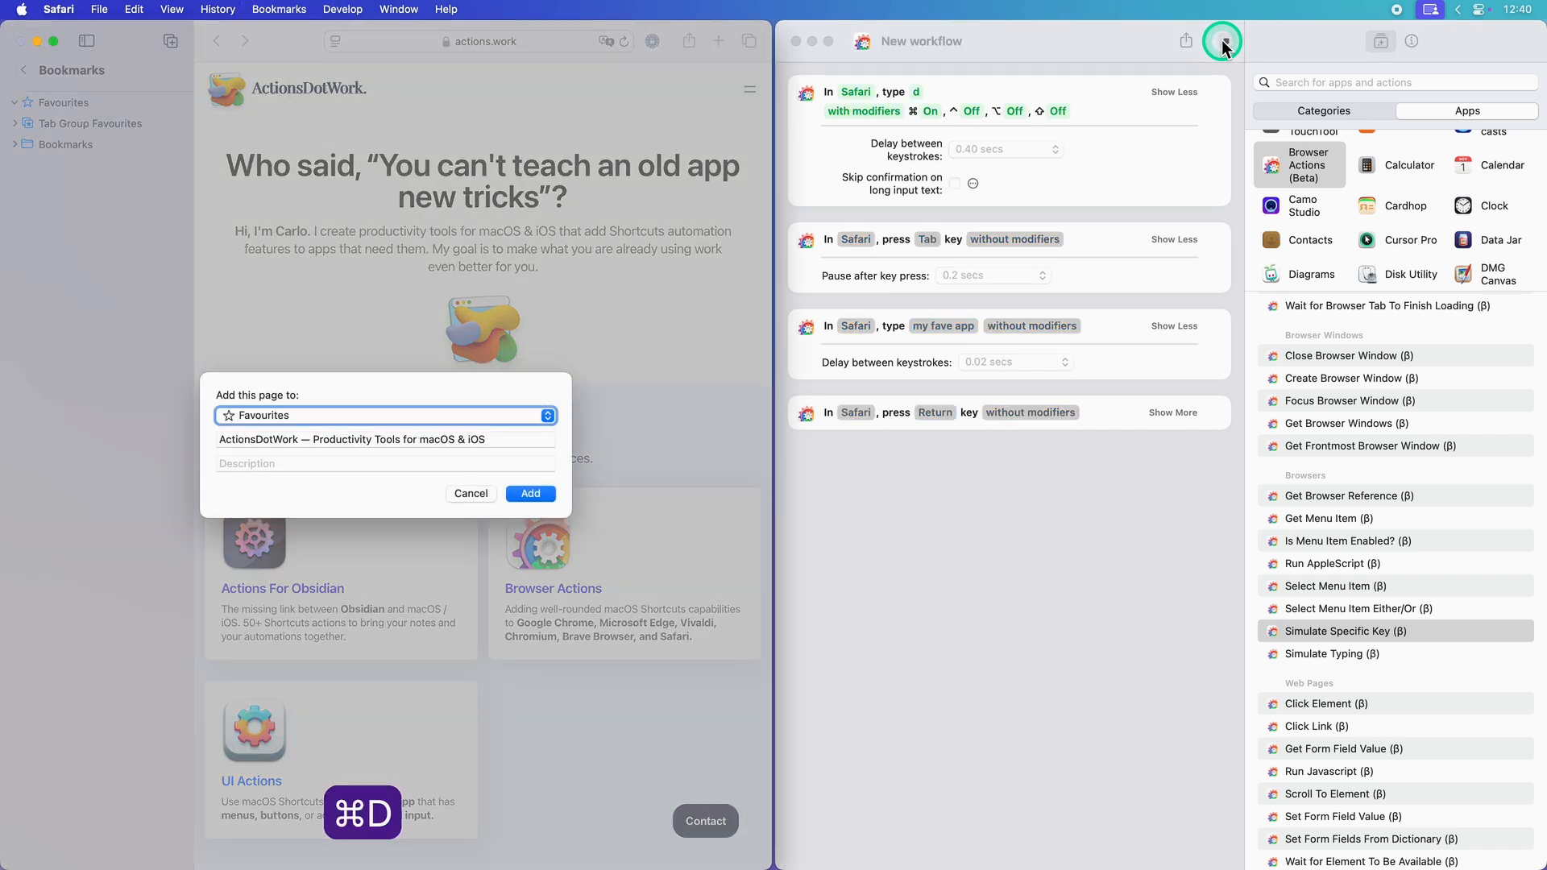